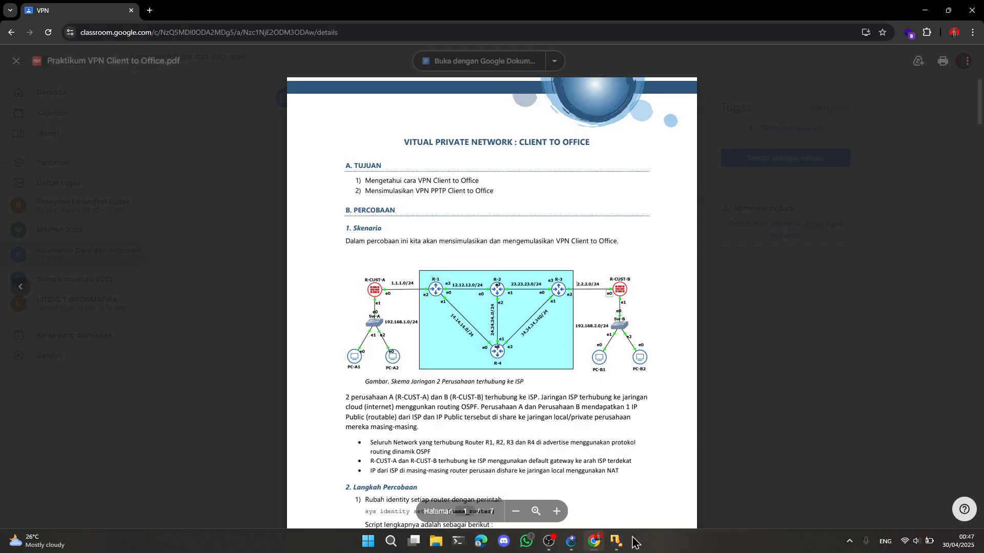
Switch to GNS3 and add a link from Ethernet1 of Switch1 to Ethernet3 of router R-1
left_click(581, 543)
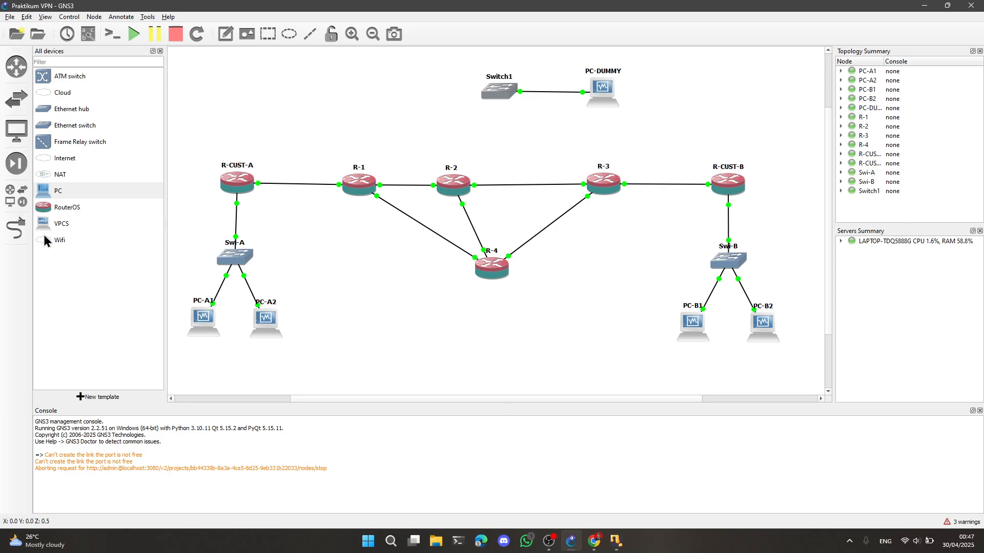
left_click(22, 235)
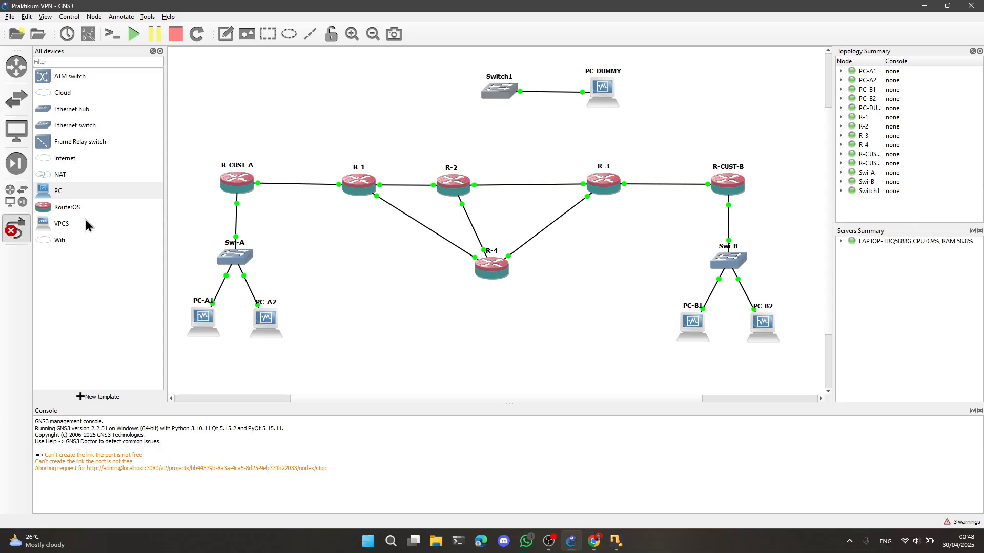
left_click(495, 92)
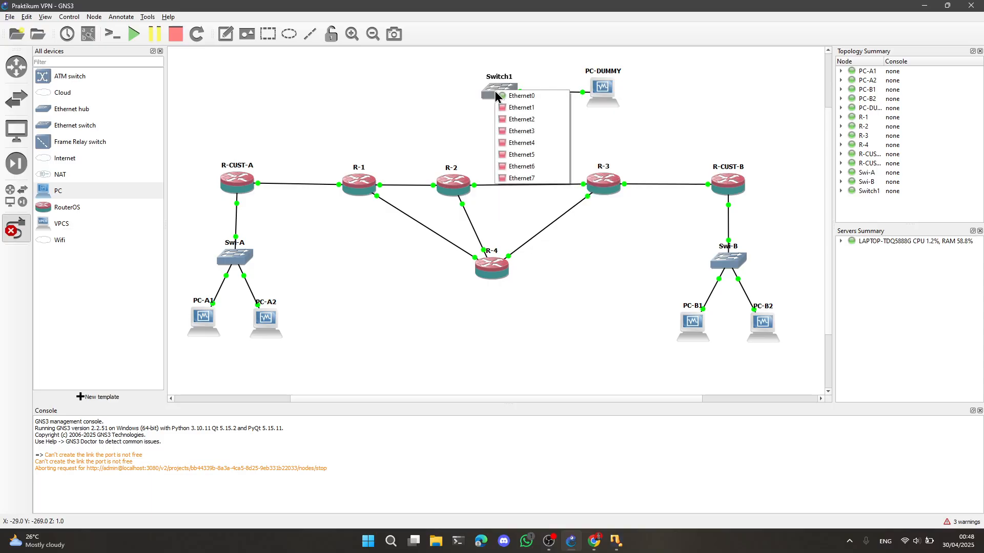
left_click(515, 108)
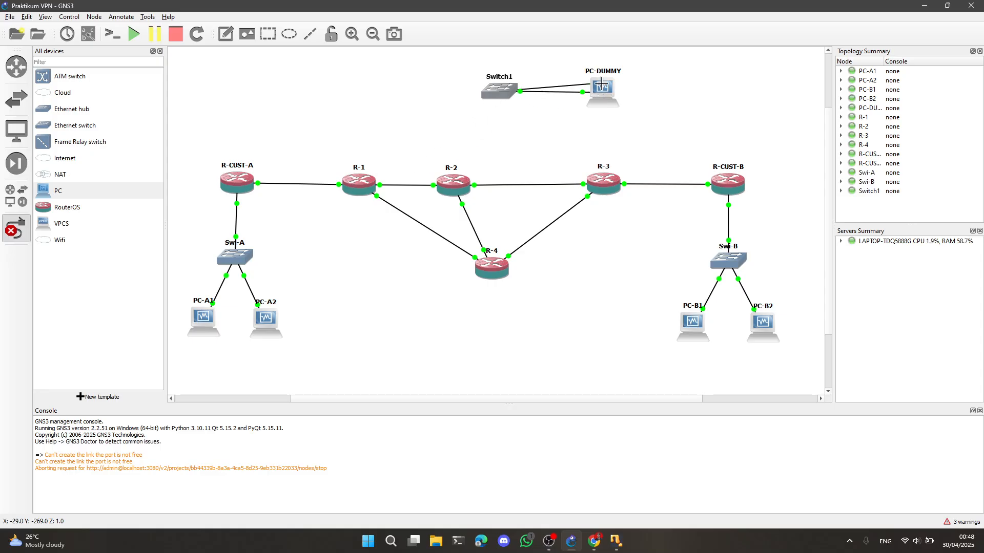
left_click(365, 183)
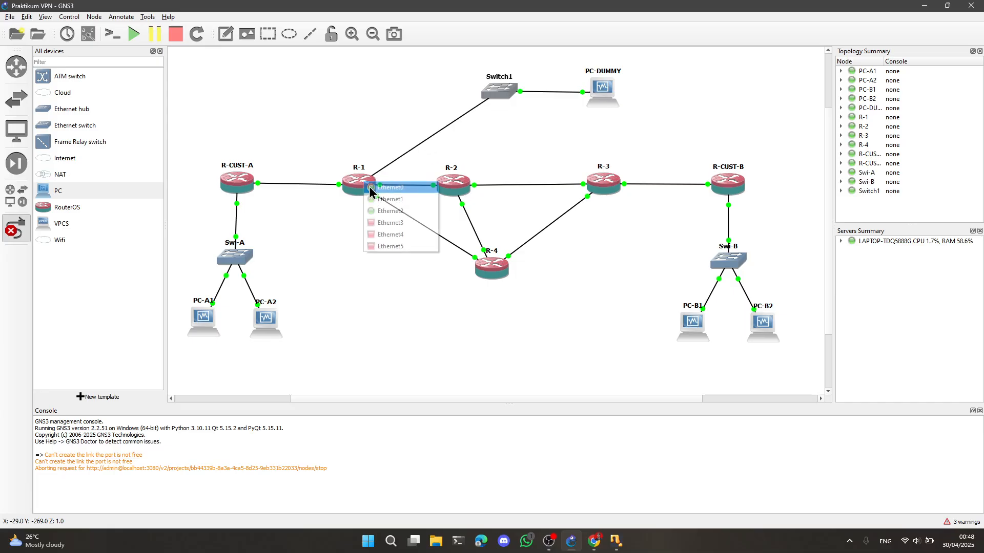
left_click(391, 223)
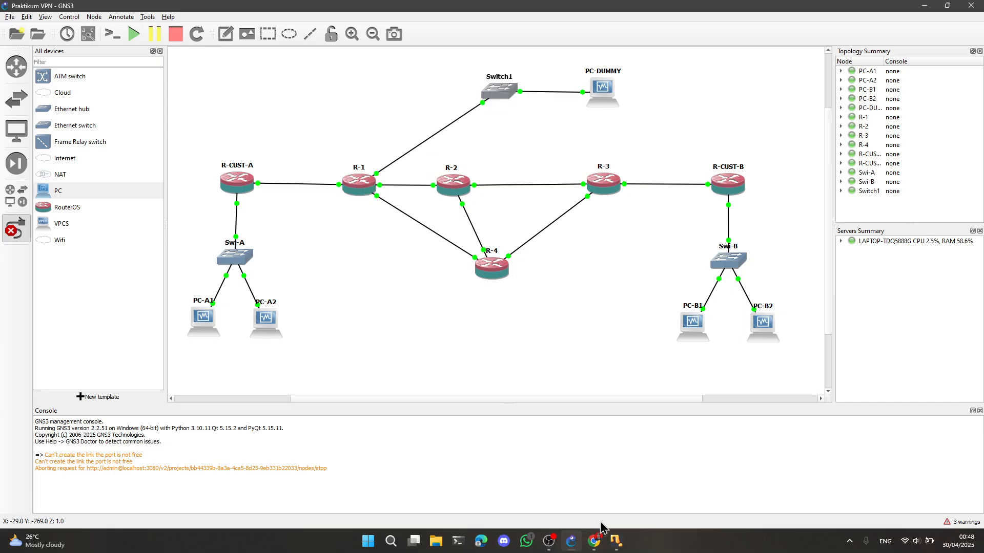
Switch to the PC-DUMMY virtual machine, dismiss its notification overlay and maximize its window
left_click(617, 545)
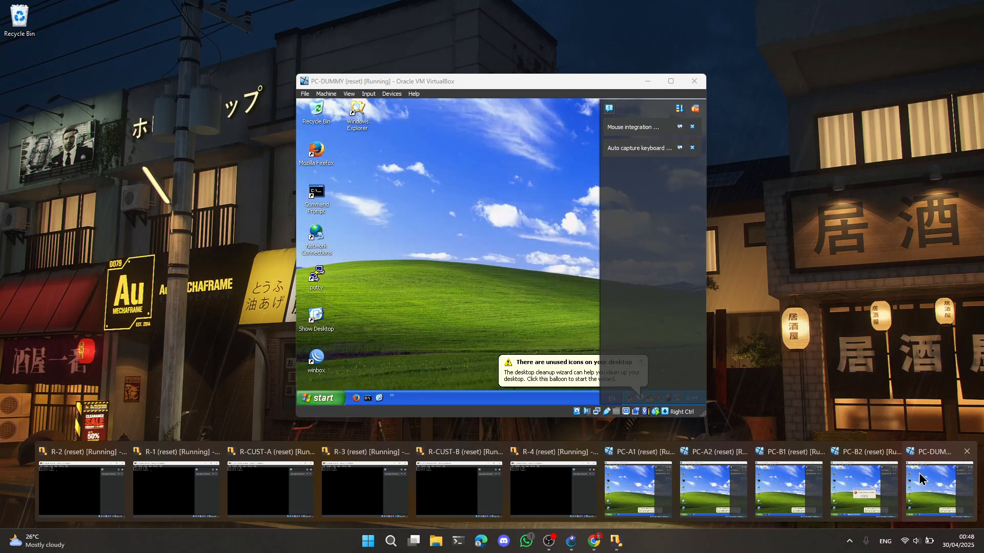
left_click(921, 477)
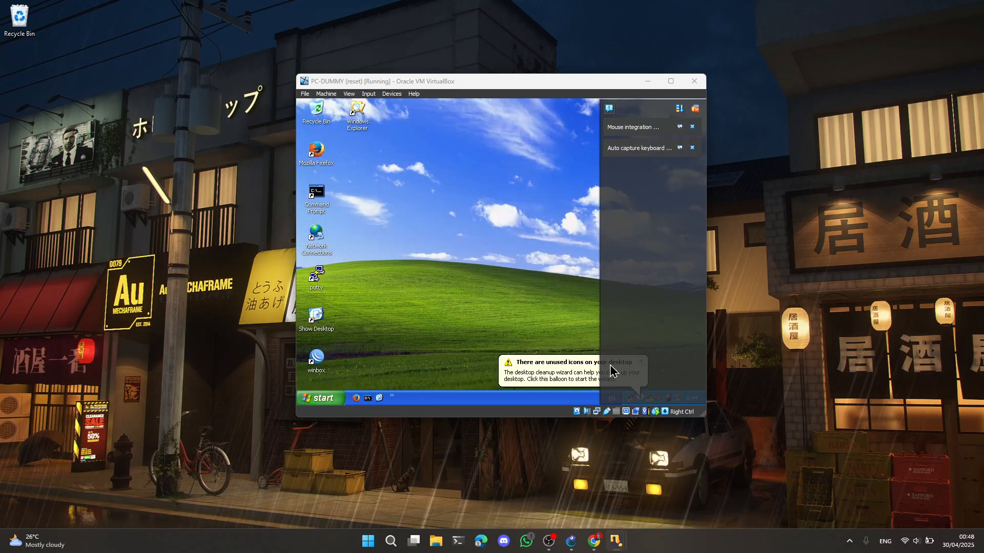
left_click(694, 108)
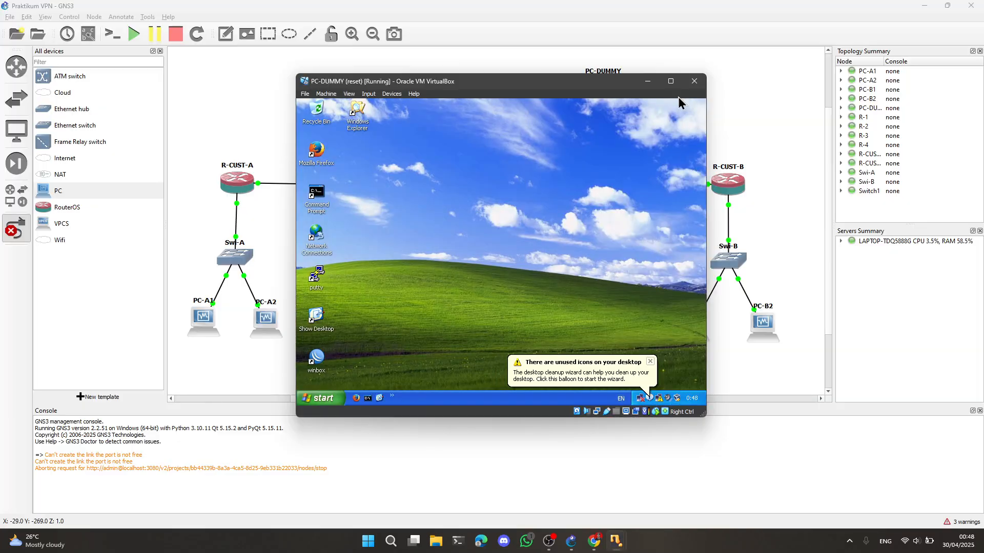
left_click(671, 81)
Launch WinBox on PC-DUMMY and connect to the discovered MikroTik router as admin
left_click(16, 278)
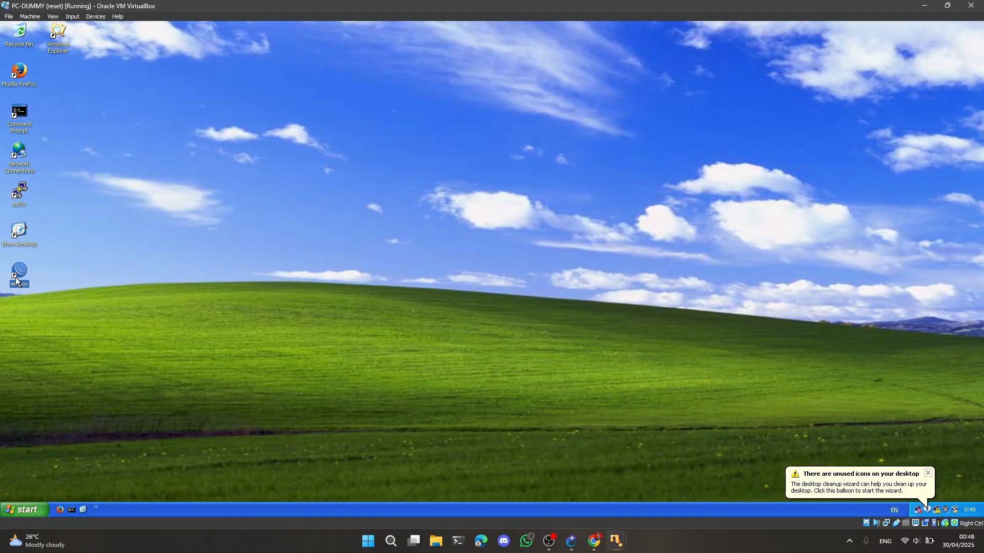
double_click(16, 277)
left_click(128, 47)
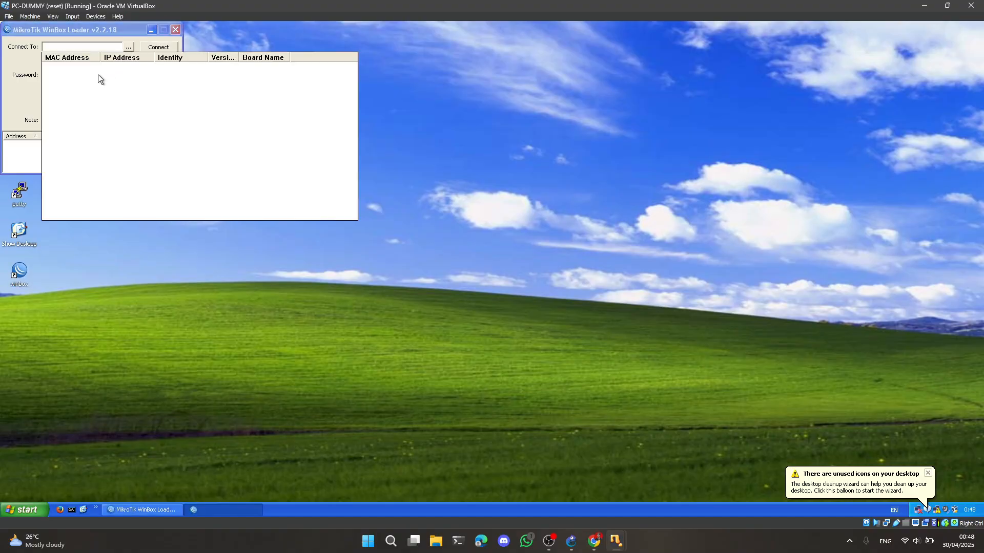
left_click(62, 68)
left_click(158, 47)
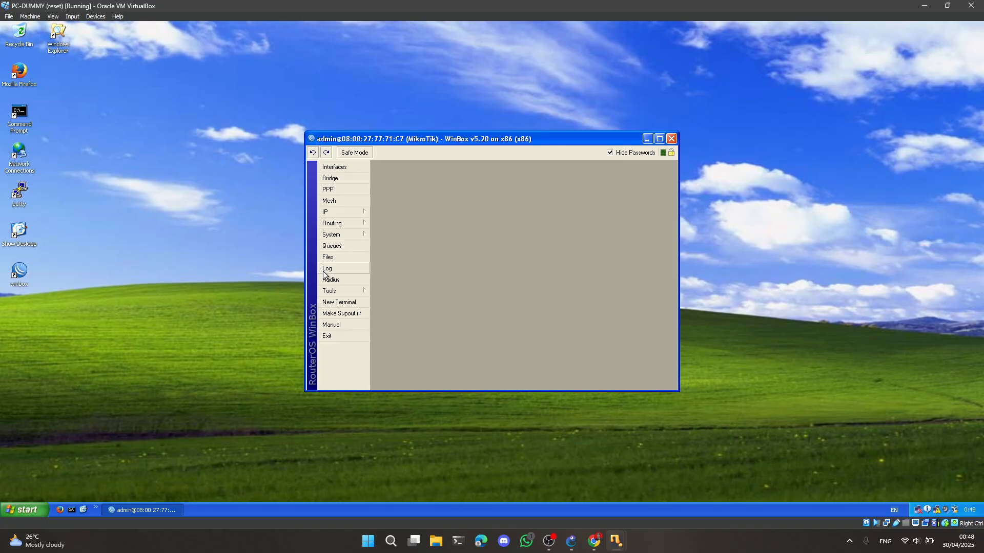
Set the connected router's system identity to R-1
left_click(344, 236)
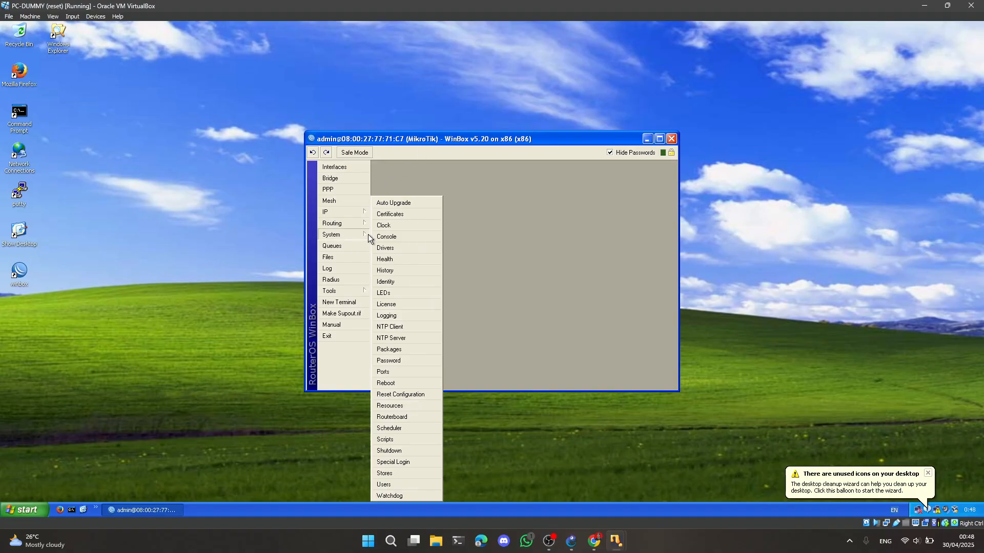
left_click(386, 281)
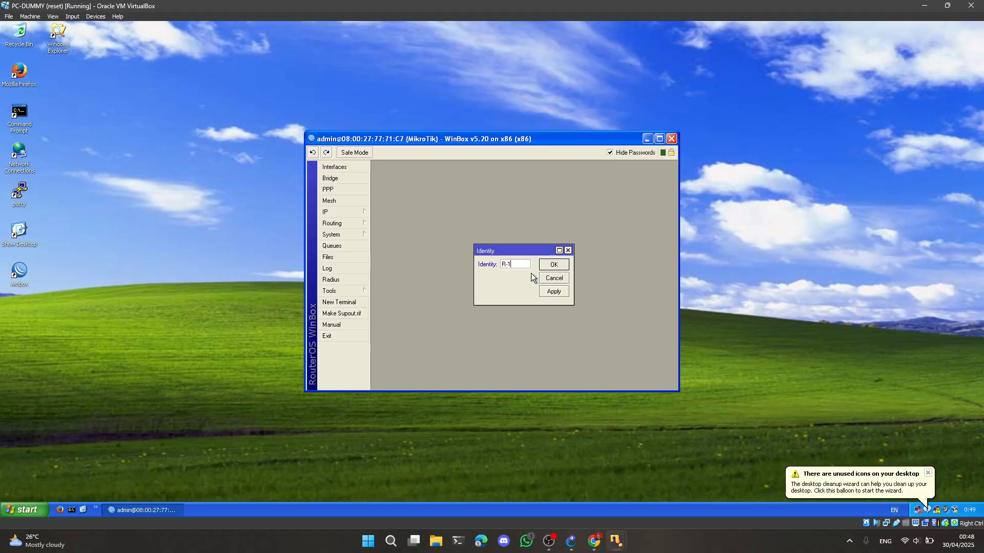
left_click(560, 270)
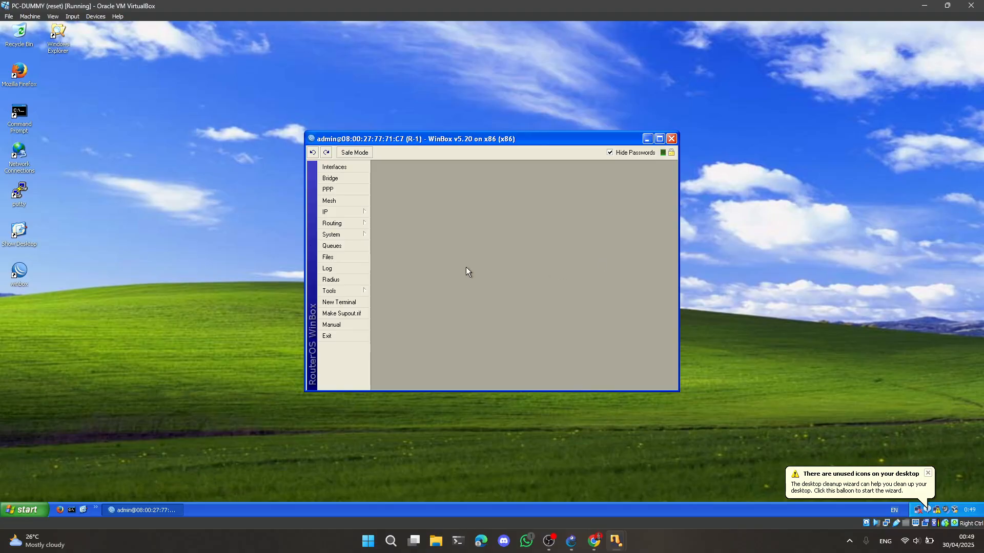
Add the IP address 12.12.12.1/24 on interface ether1 of router R-1
left_click(334, 211)
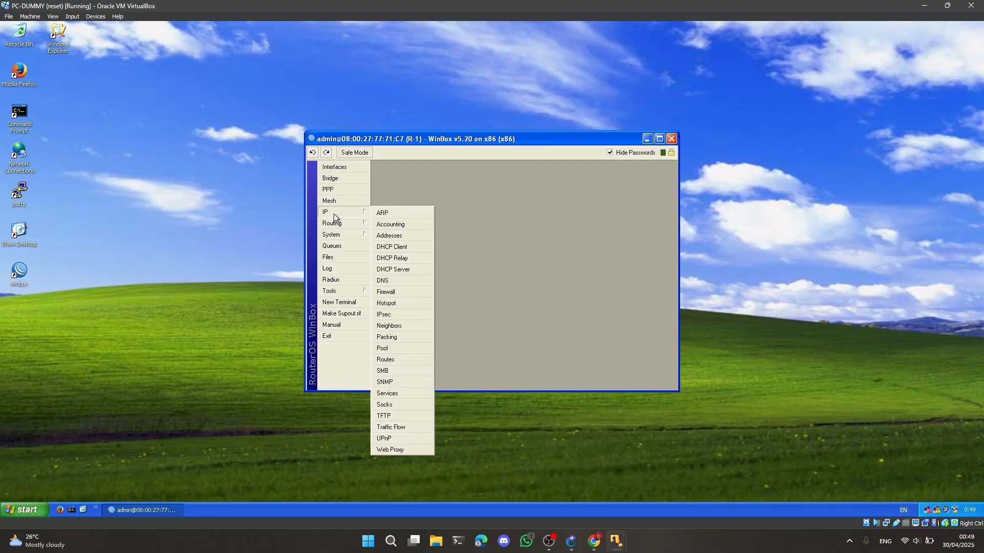
left_click(391, 237)
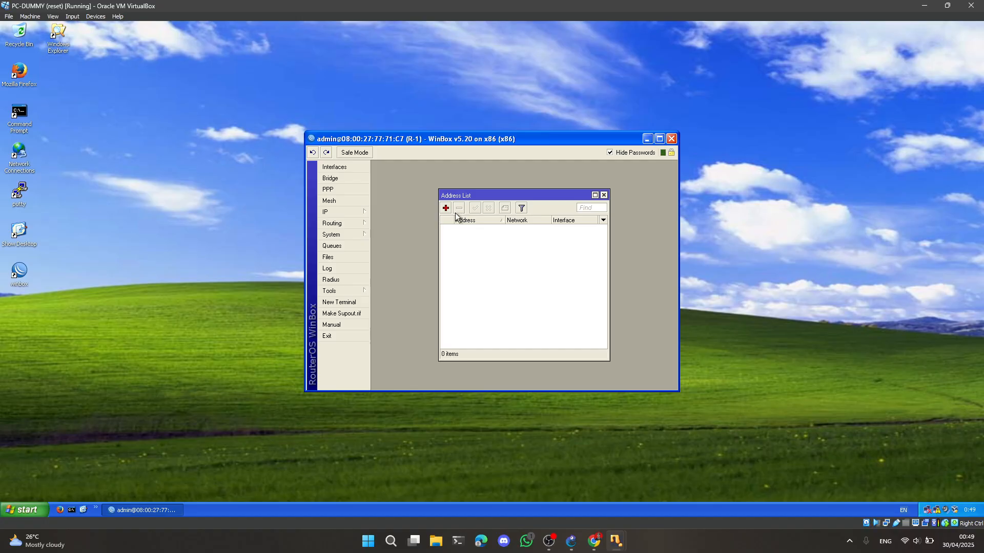
left_click(445, 208)
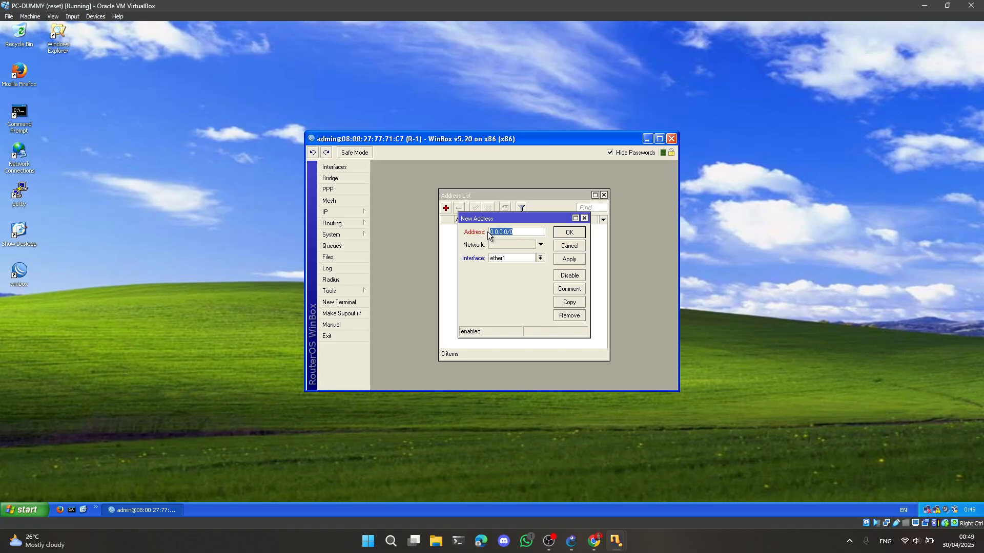
type("12.12.12.1/24")
left_click(578, 232)
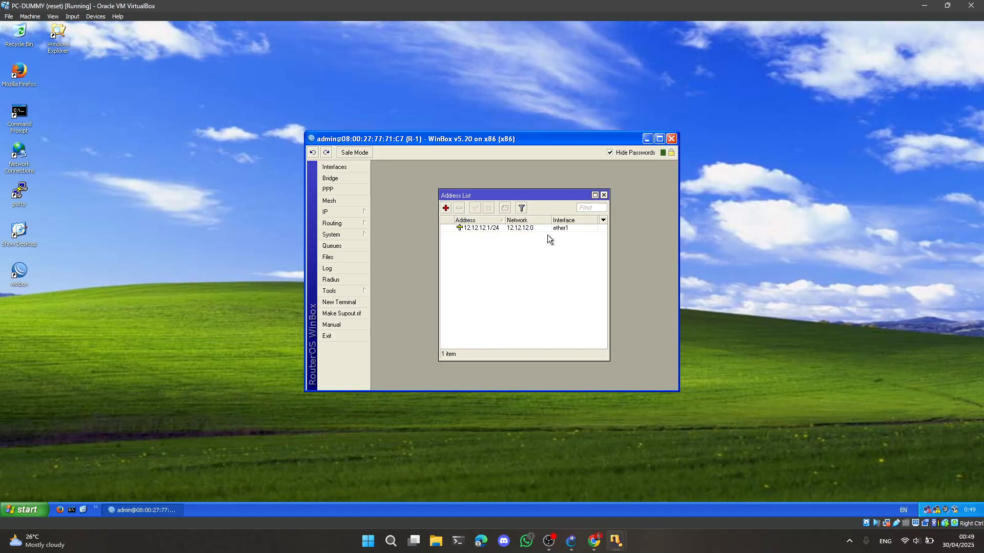
Add the IP address 14.14.14.1/24 on interface ether2 of router R-1
left_click(444, 208)
type("13")
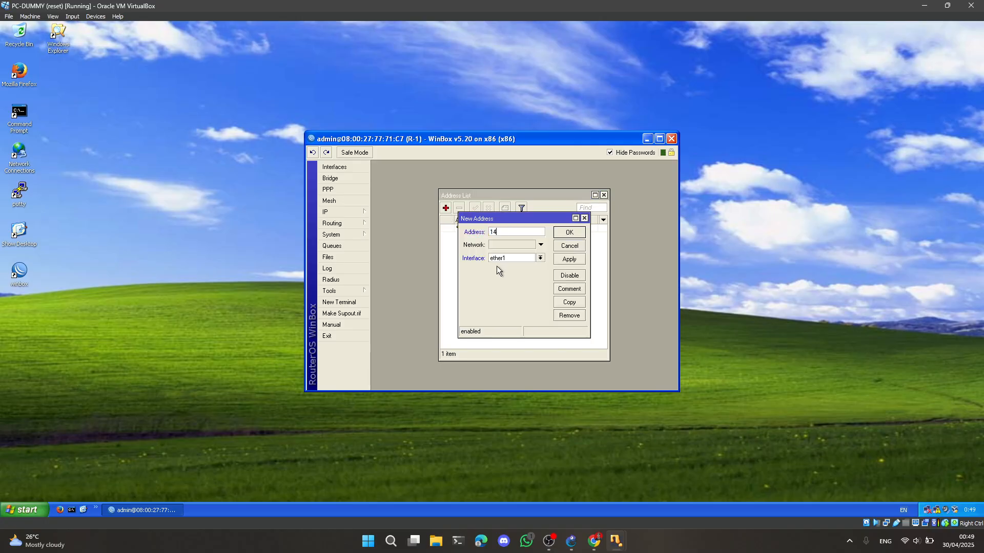
type(".14.14.1/24")
left_click(540, 258)
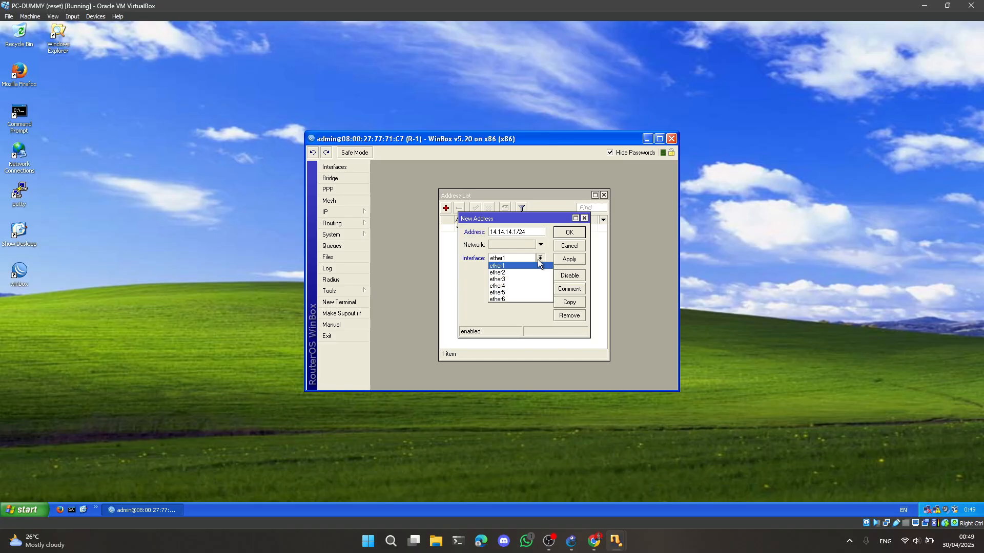
left_click(504, 276)
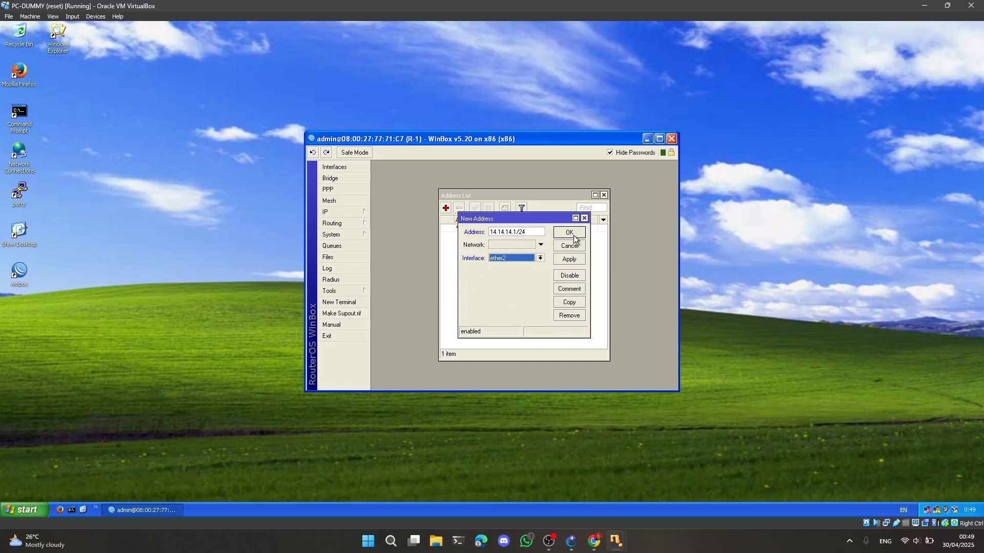
left_click(575, 236)
Add the IP address 1.1.1.1/24 on interface ether3 of router R-1, and close the WinBox session
left_click(445, 208)
left_click(540, 259)
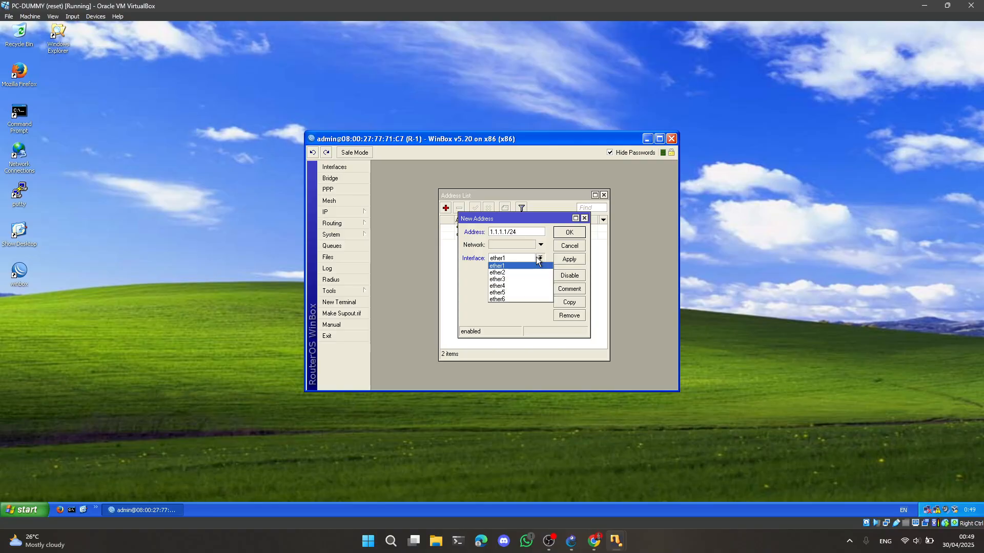
left_click(507, 280)
left_click(568, 239)
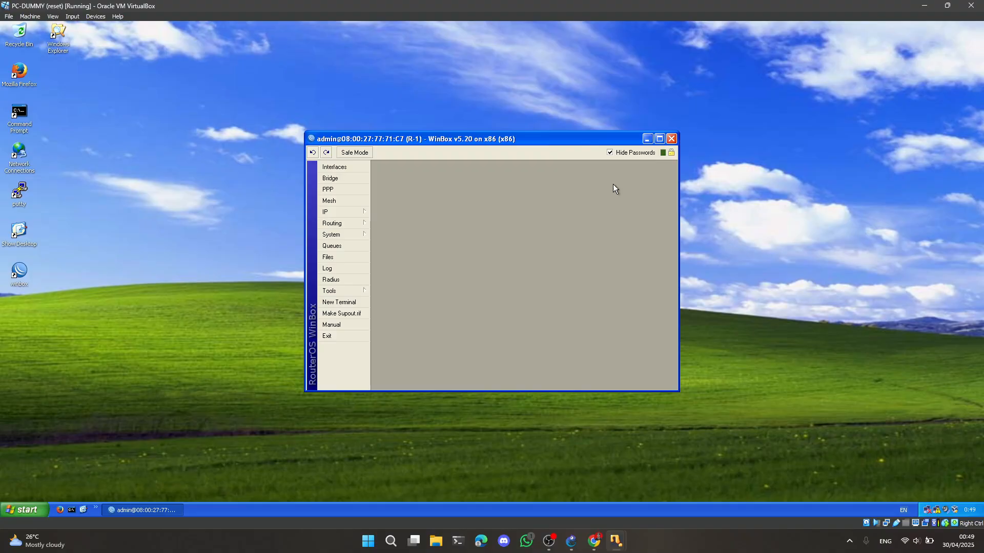
left_click(672, 139)
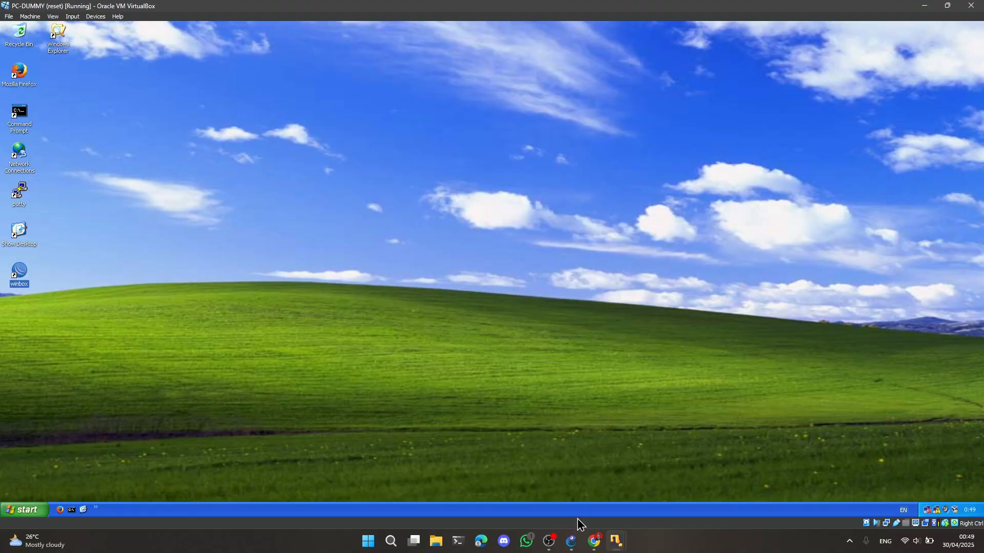
Switch to GNS3 and delete the link between Switch1 and router R-1
left_click(571, 541)
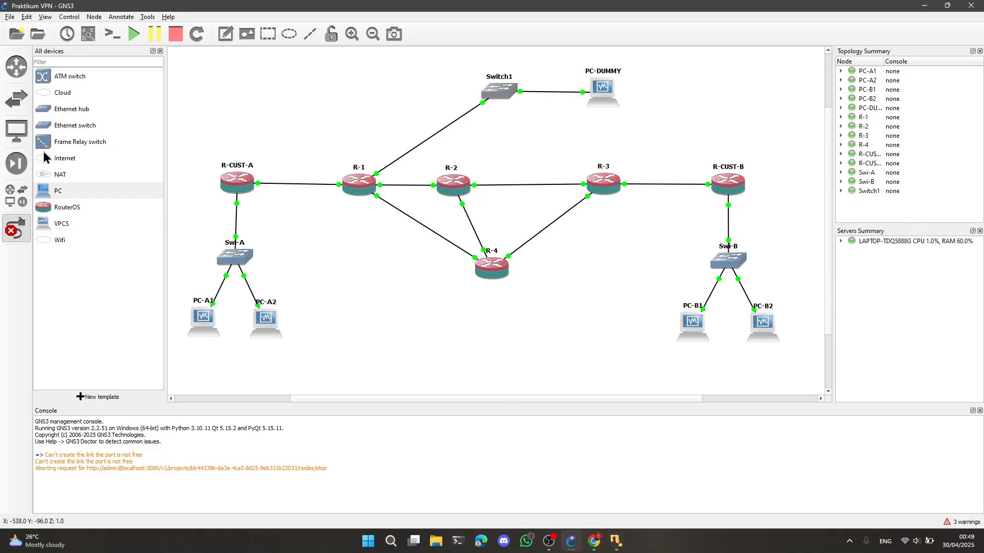
right_click(445, 129)
left_click(465, 180)
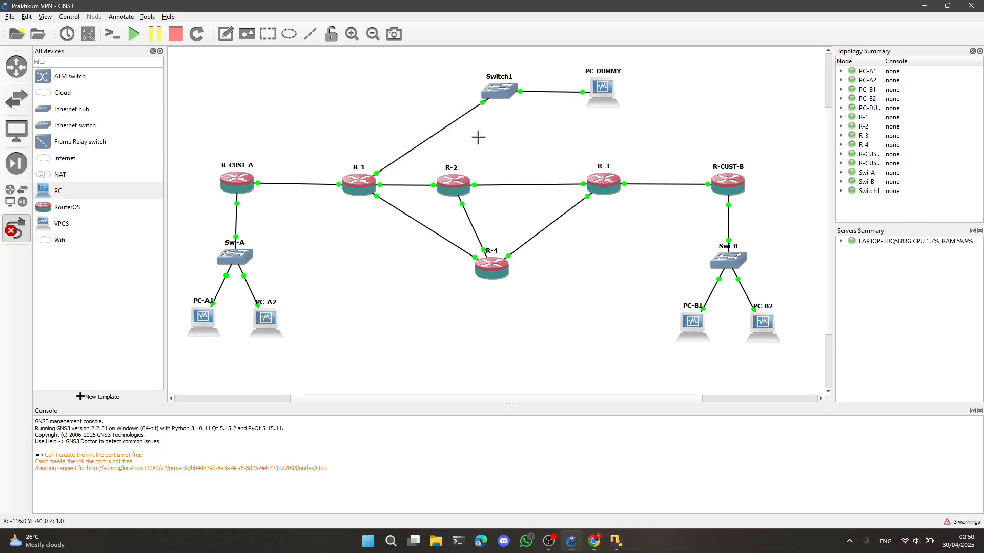
Add a link from a free port of Switch1 to a free port of router R-2
left_click(501, 93)
left_click(533, 116)
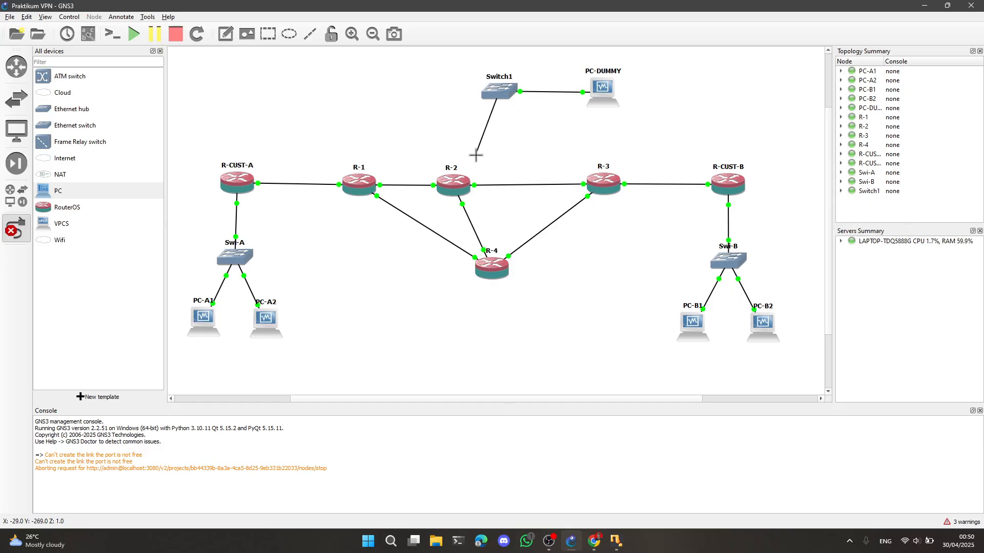
left_click(451, 181)
left_click(476, 223)
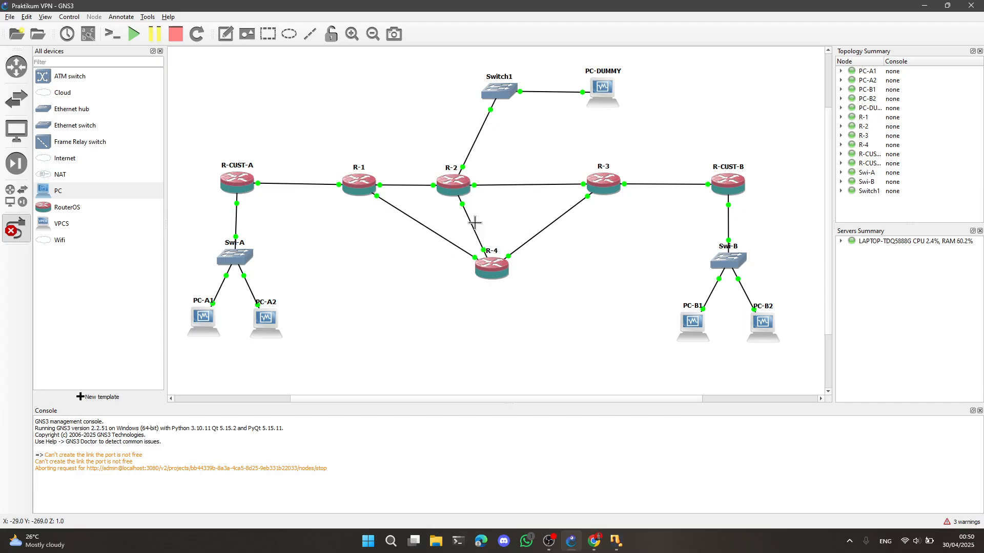
Switch to the PC-DUMMY virtual machine, launch WinBox and connect to the newly discovered MikroTik router
left_click(616, 541)
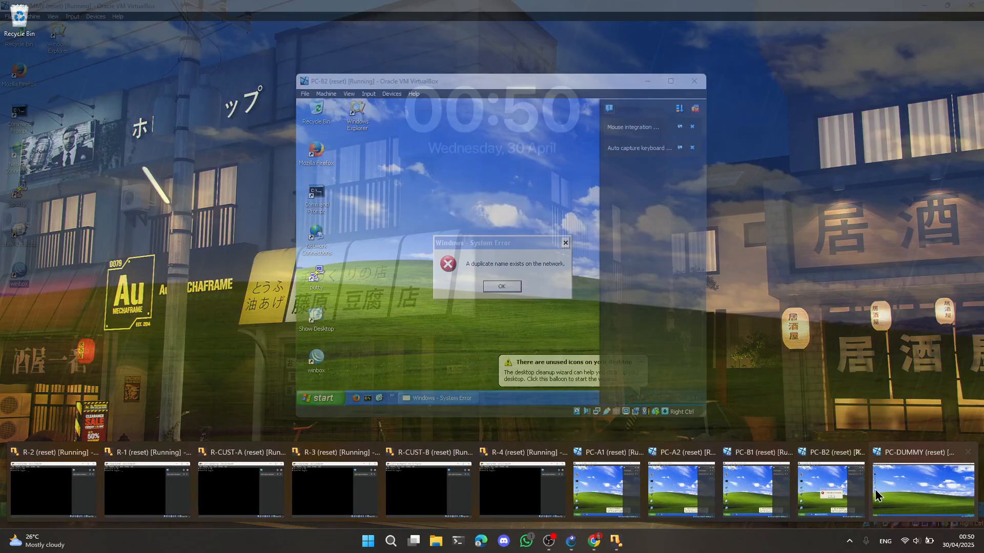
left_click(923, 486)
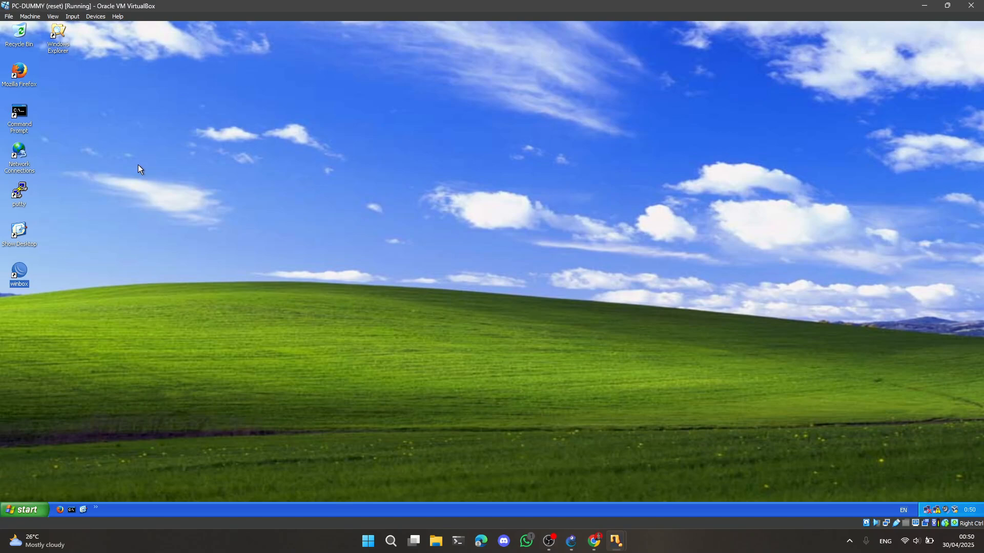
double_click(20, 274)
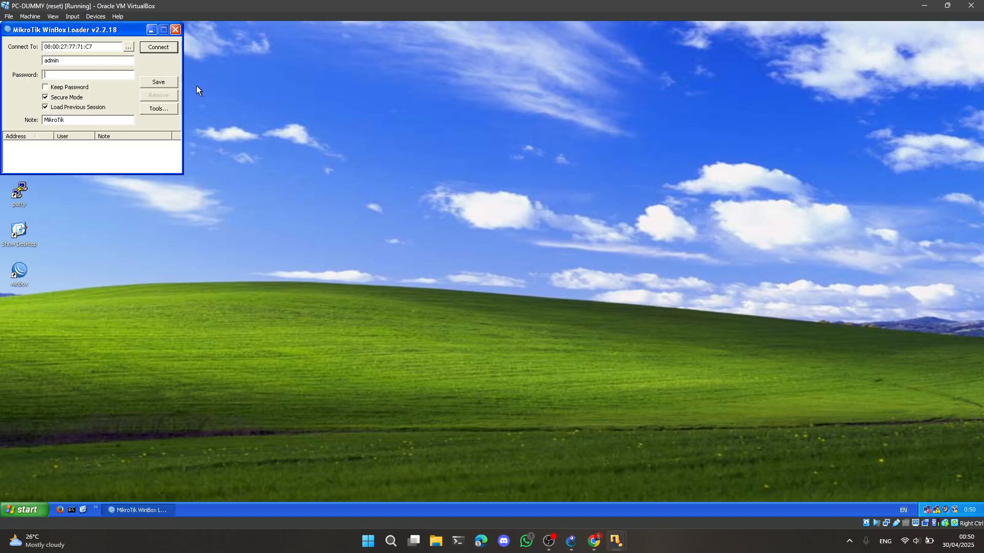
left_click(128, 46)
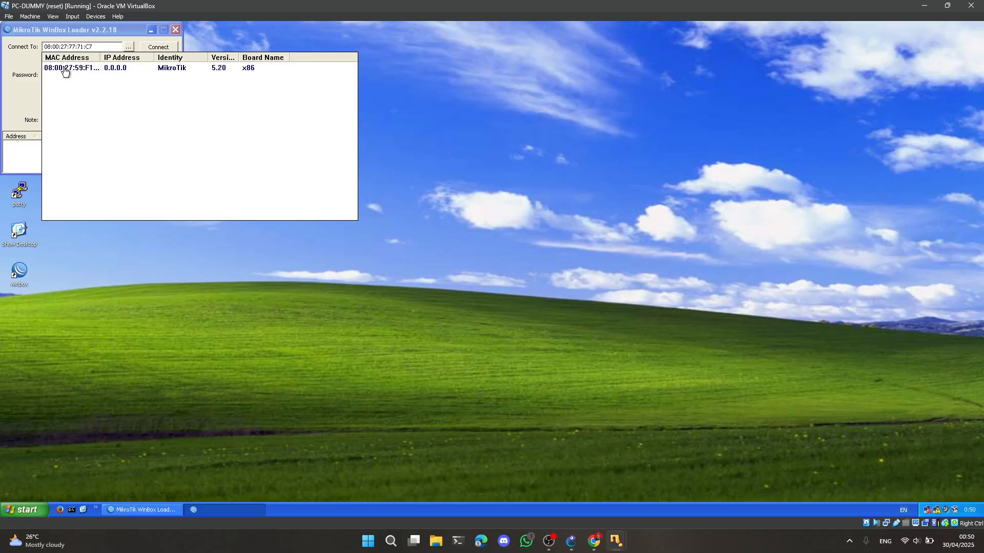
left_click(93, 69)
left_click(161, 51)
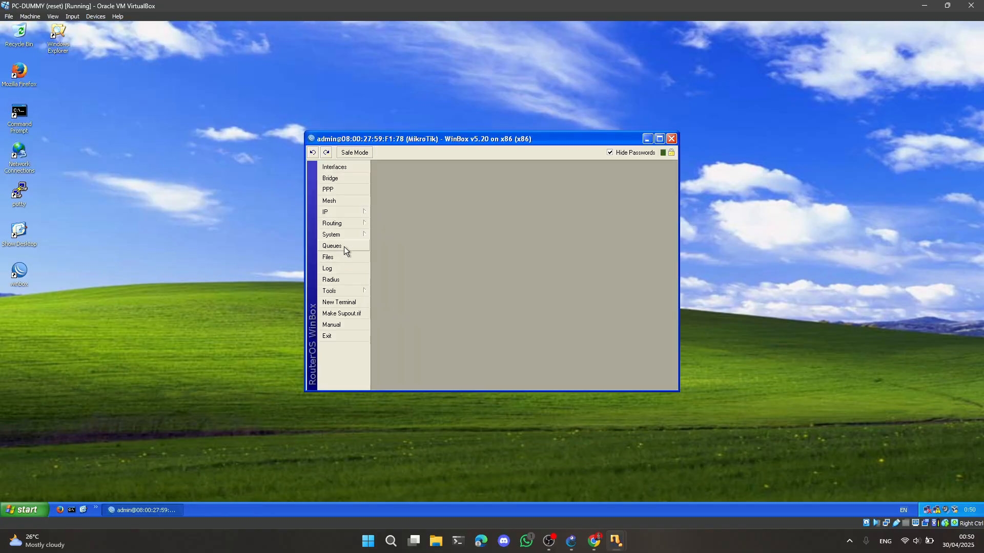
Set the connected router's system identity to R-2
left_click(351, 235)
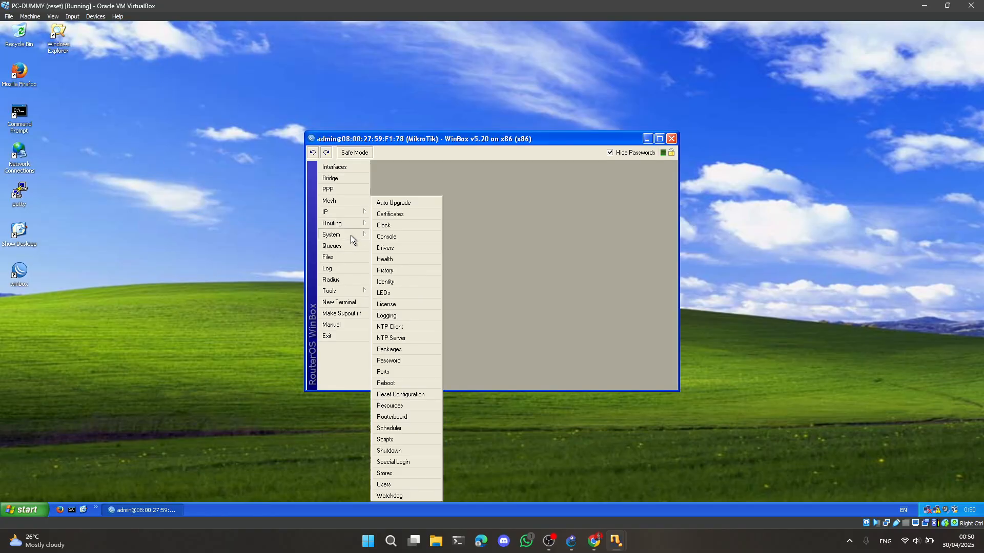
left_click(390, 281)
type("R-2")
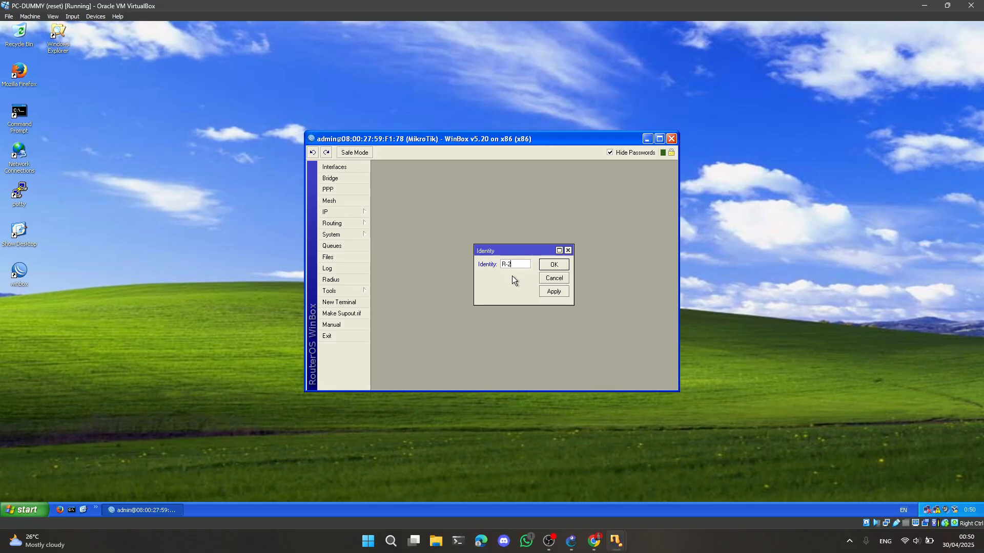
left_click(552, 265)
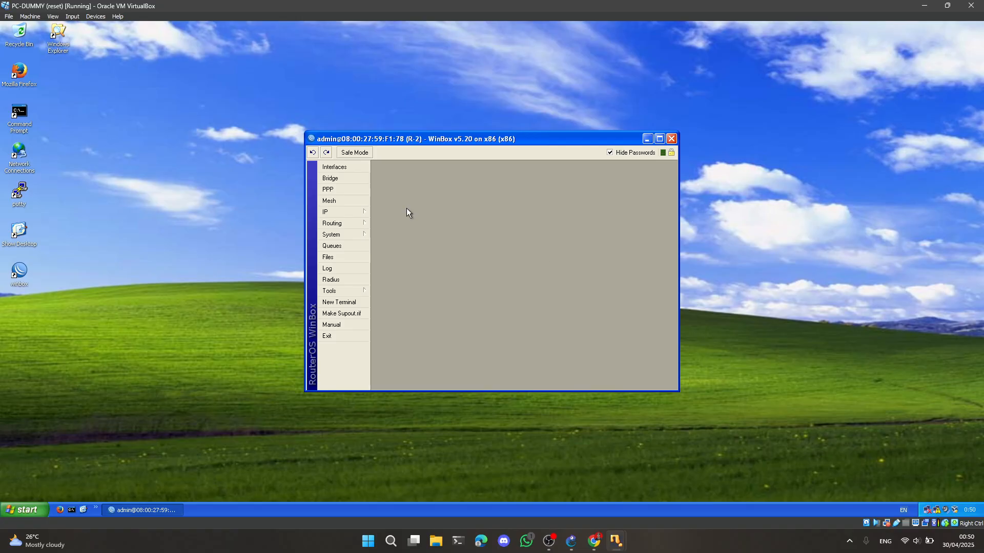
Open router R-2's IP address list and add the address 12.12.12.2/24 on interface ether1
left_click(338, 212)
left_click(389, 235)
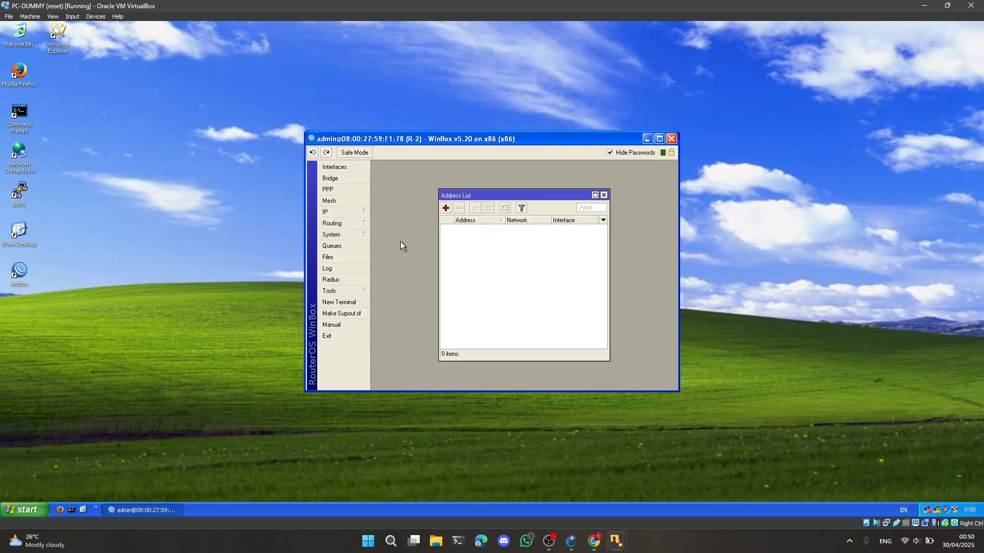
left_click(445, 208)
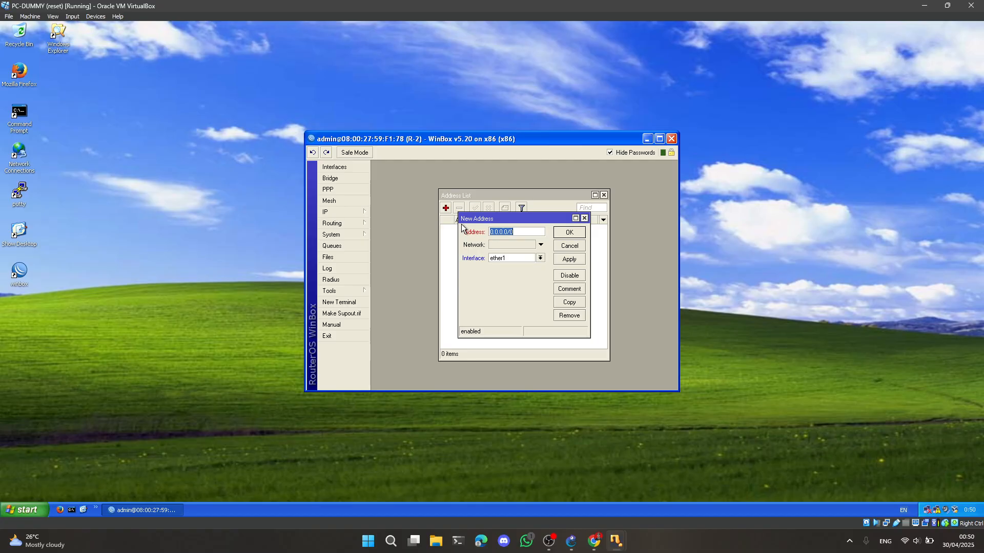
type("12.12.12.2/24")
left_click(569, 236)
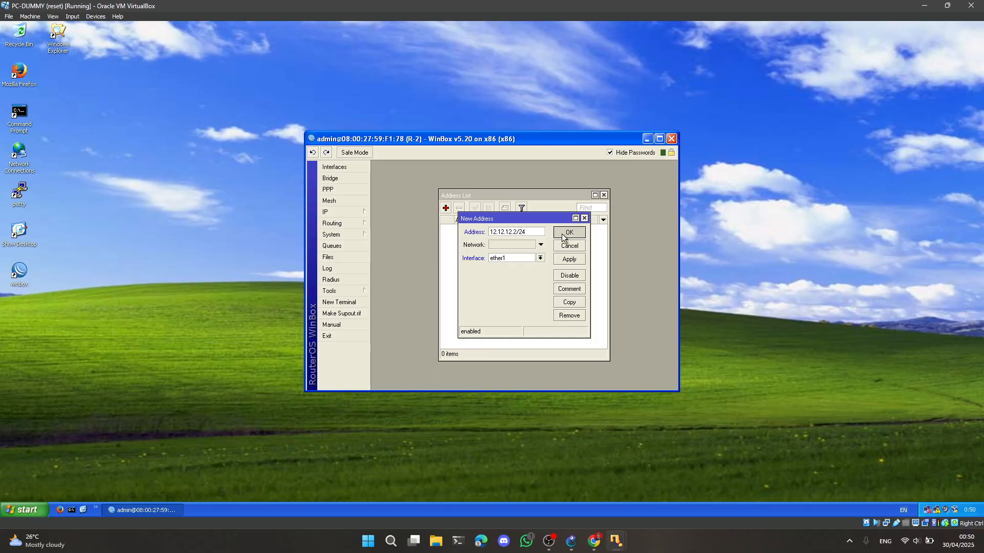
Add the IP address 23.23.23.2/24 on interface ether2 of router R-2
left_click(445, 209)
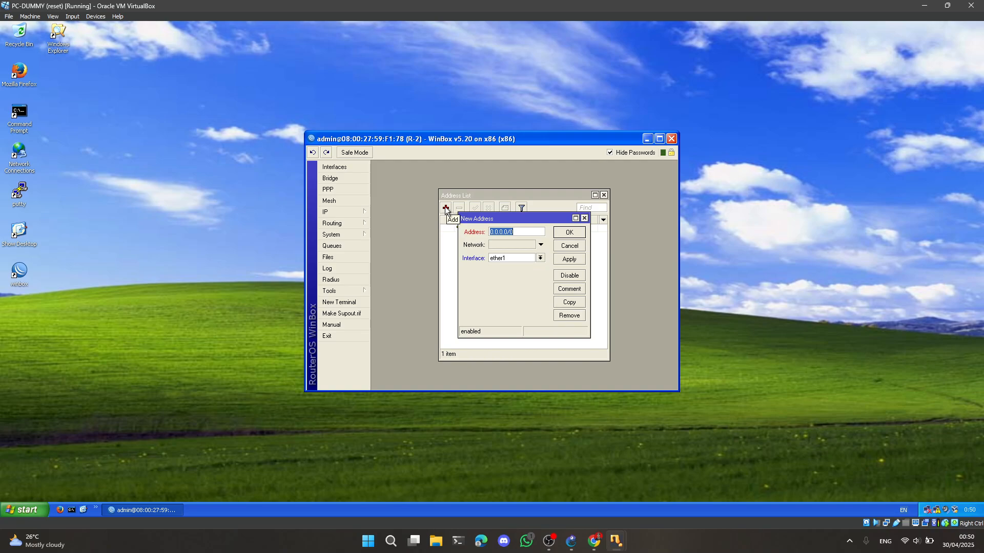
type("23.23.23.2/24")
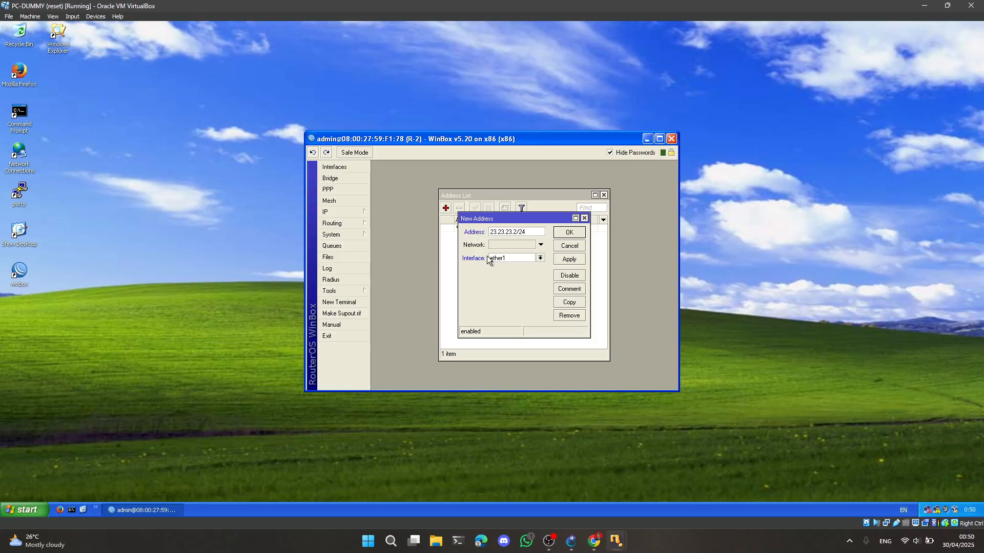
left_click(540, 261)
left_click(506, 274)
left_click(569, 233)
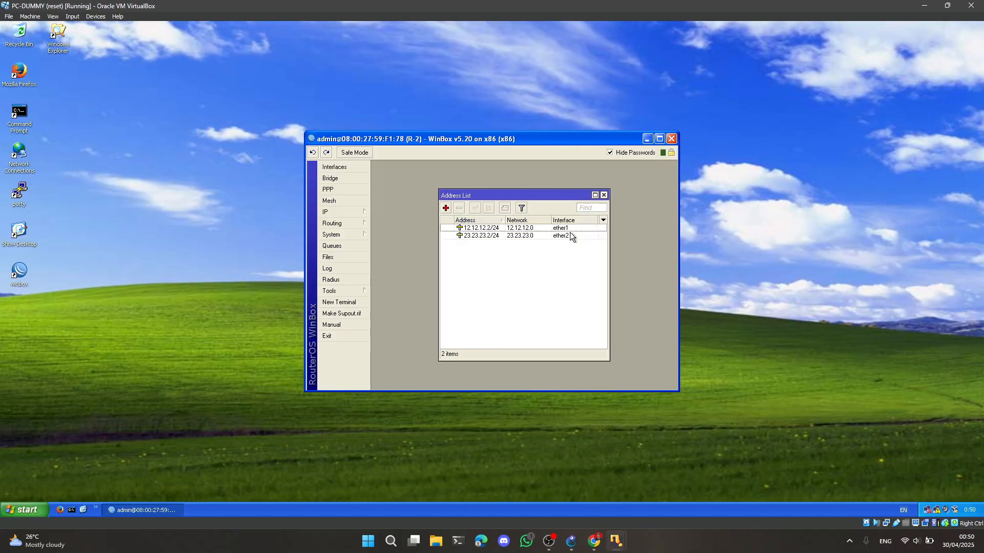
Add the IP address 24.24.24.2/24 on interface ether3 of router R-2, then close the address list and the WinBox session
left_click(445, 208)
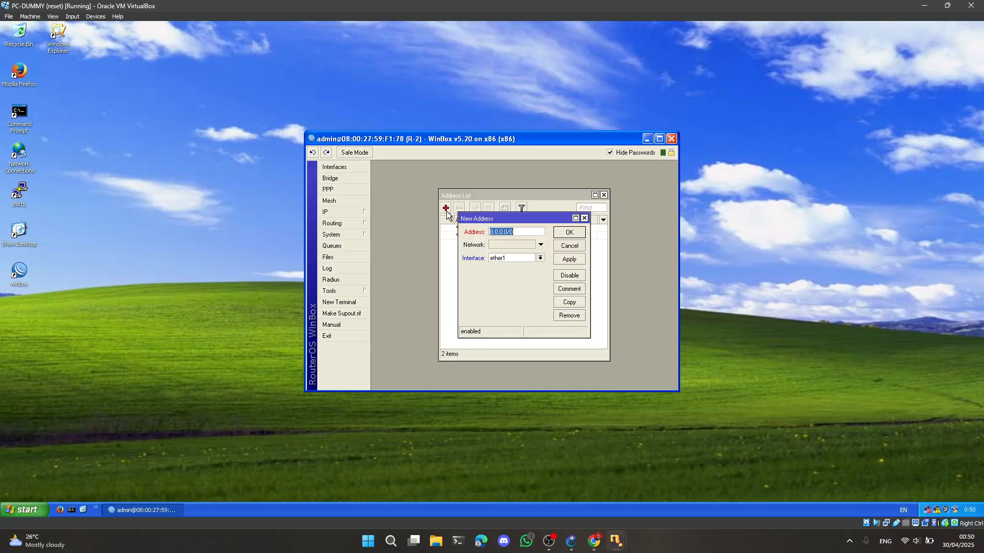
type("24.24.24.2/24")
left_click(541, 259)
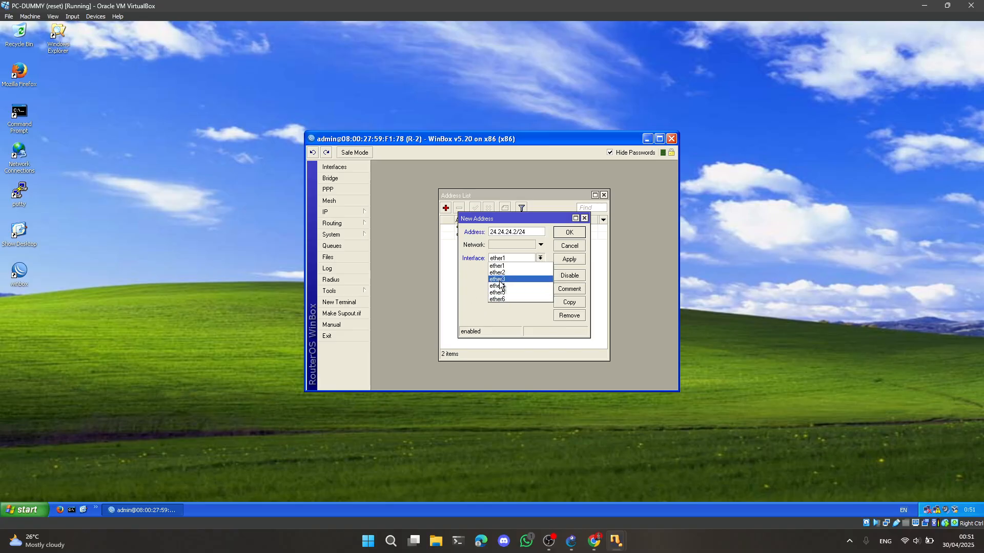
left_click(505, 279)
left_click(568, 233)
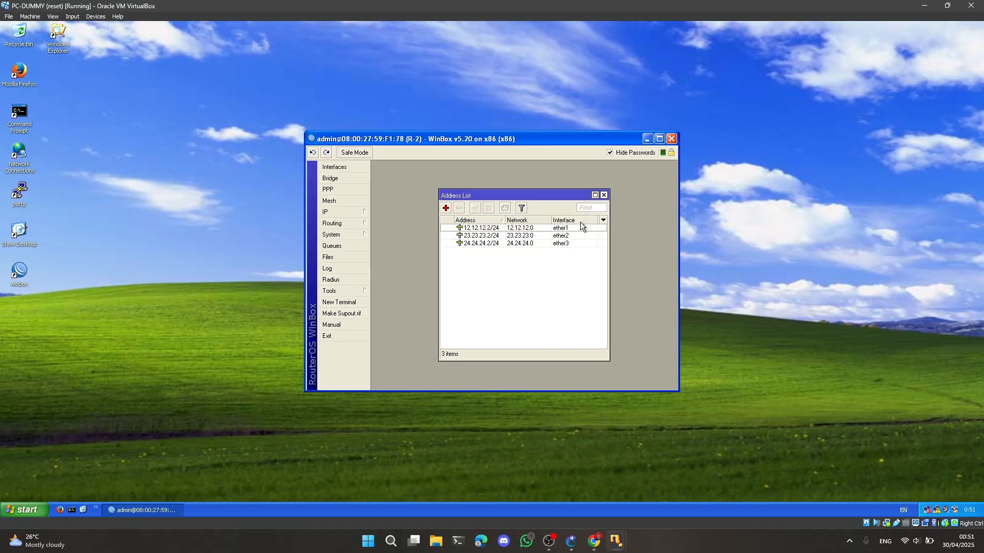
left_click(604, 196)
left_click(672, 139)
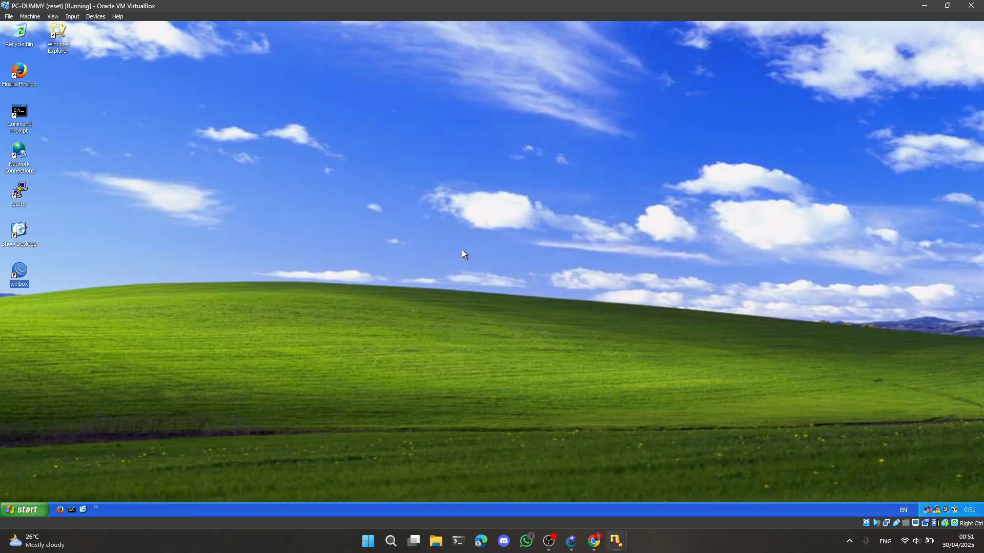
Switch to GNS3 and delete the link between Switch1 and router R-2
left_click(571, 541)
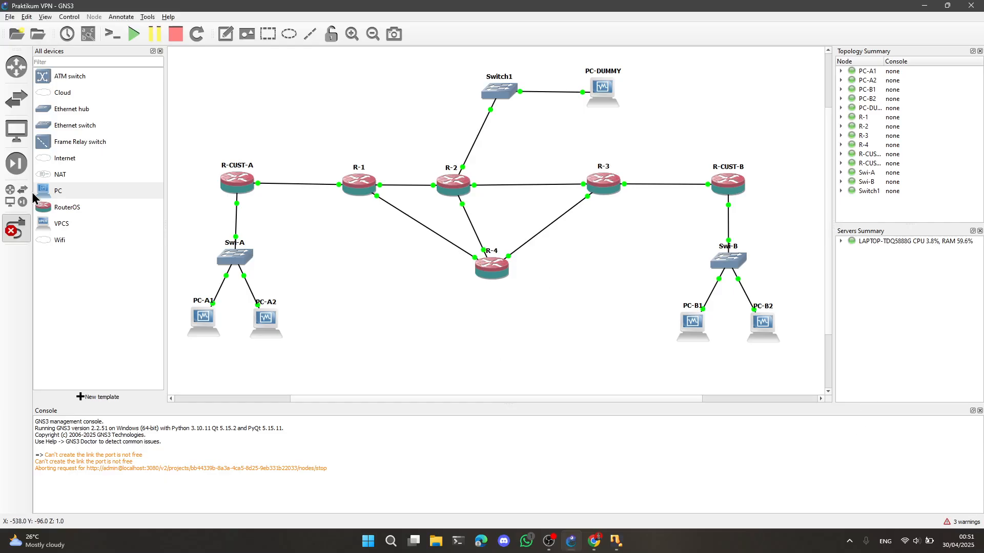
right_click(481, 135)
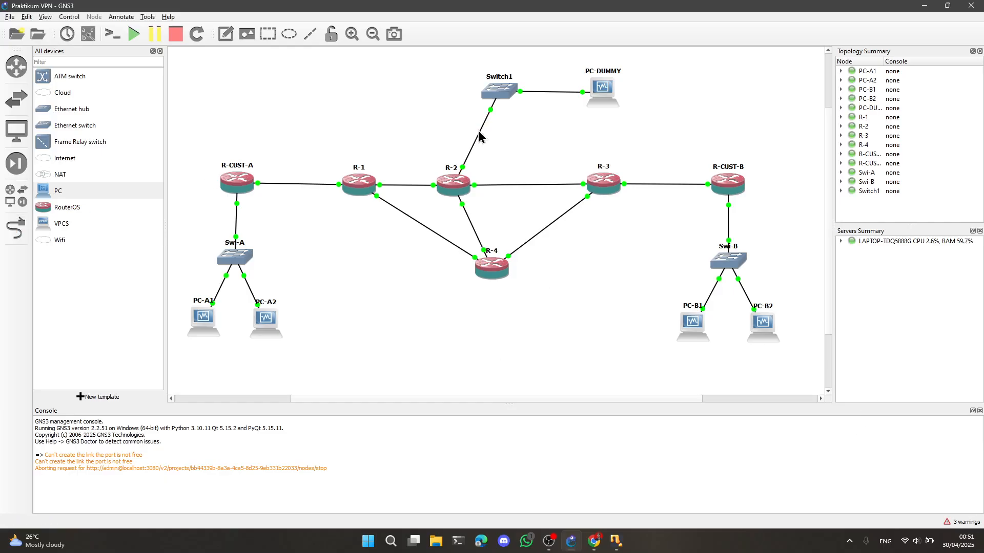
right_click(480, 132)
left_click(505, 184)
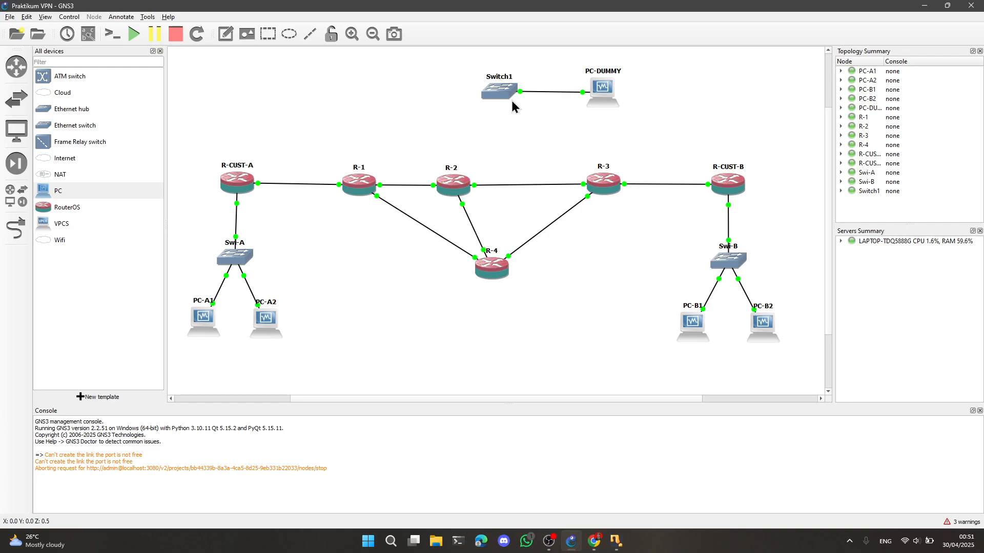
Add a link from port Ethernet1 of Switch1 to port Ethernet3 of router R-3
left_click(11, 225)
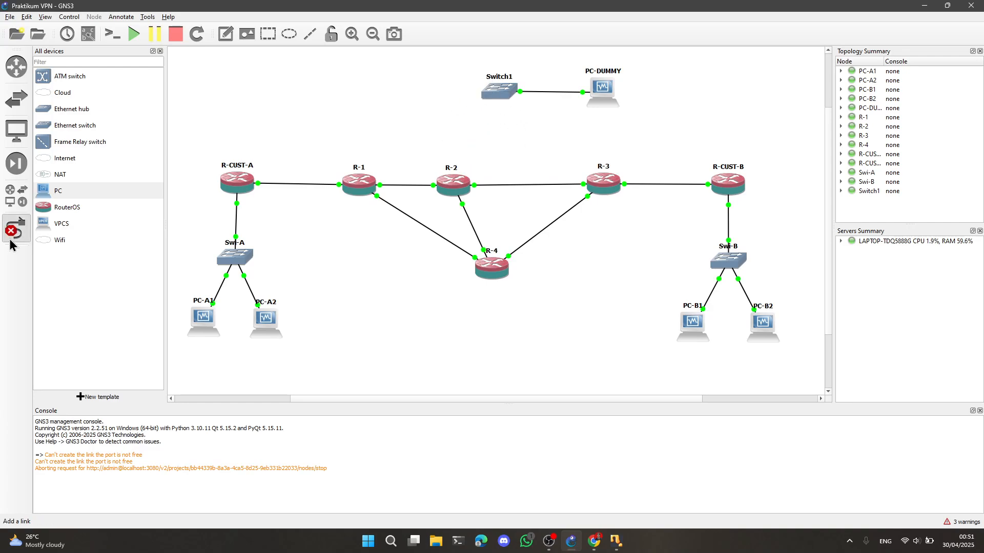
left_click(508, 88)
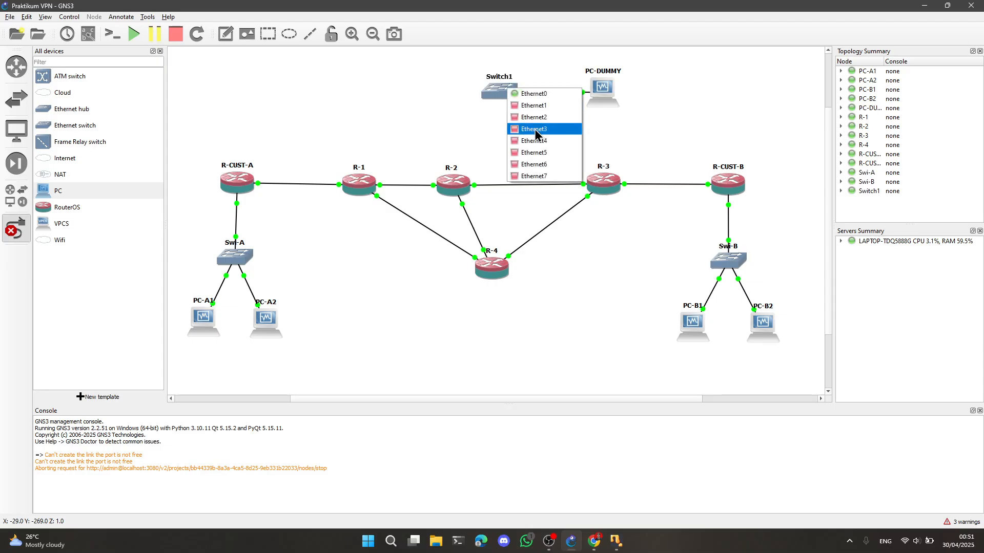
left_click(533, 102)
left_click(600, 181)
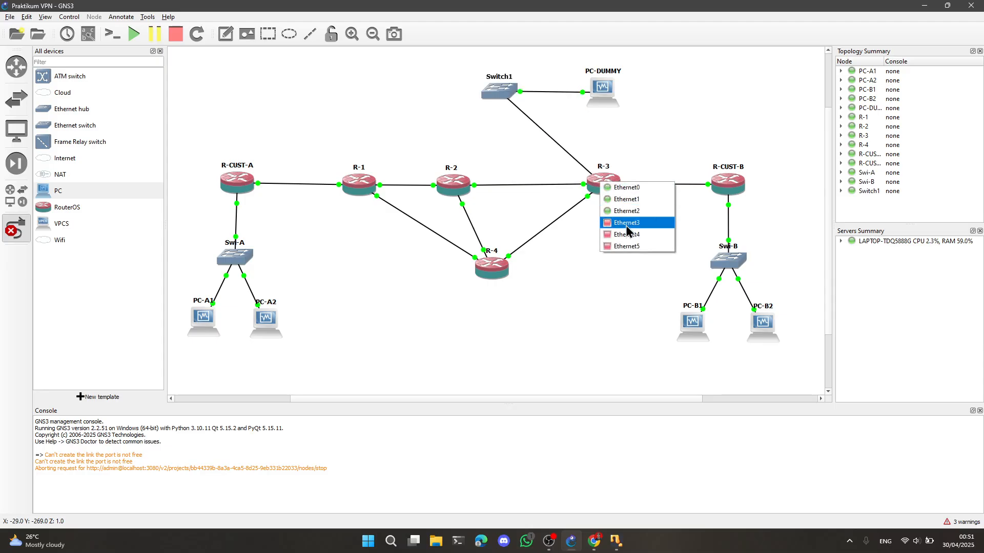
left_click(625, 221)
Switch to the PC-DUMMY virtual machine, launch WinBox, discover the newly linked MikroTik router and connect to it by its MAC address
mouse_move(615, 540)
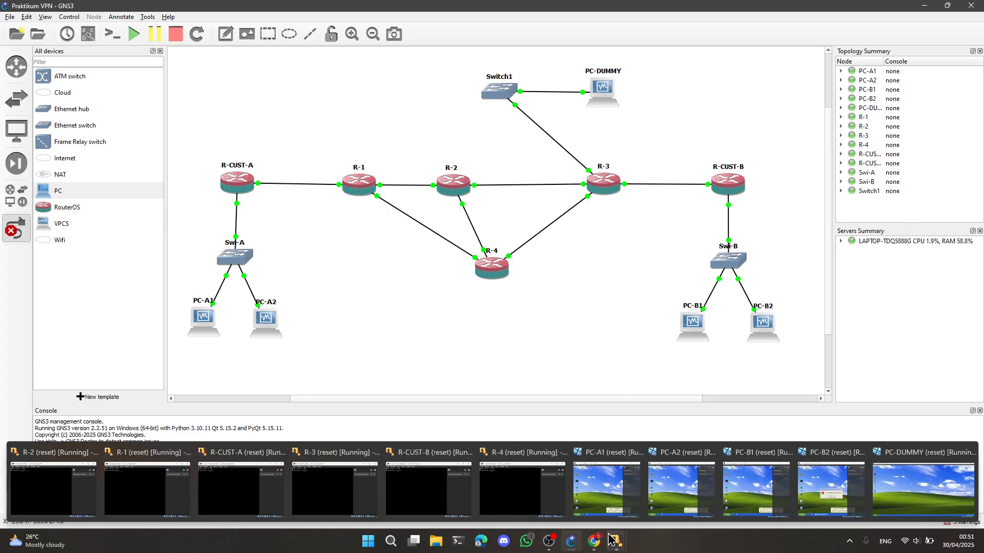
left_click(928, 481)
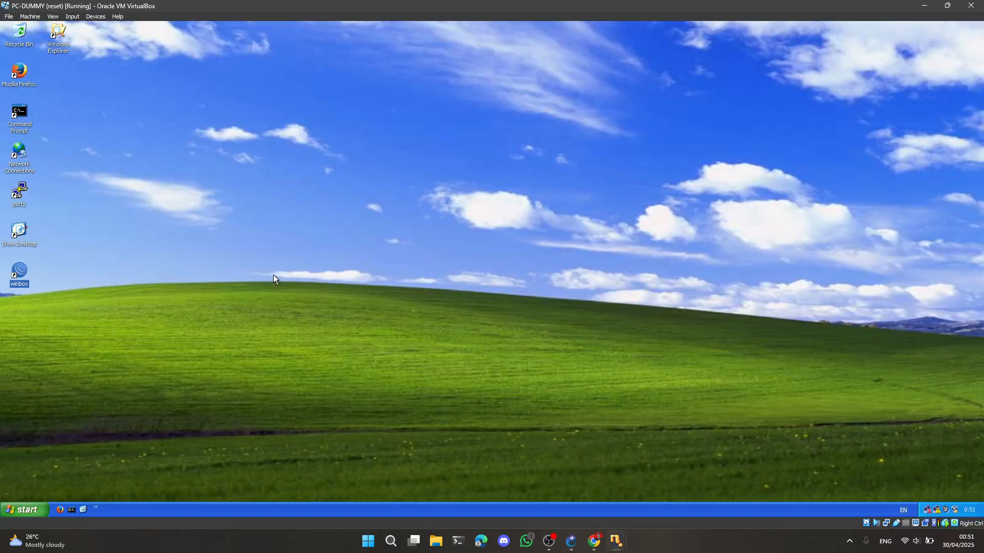
double_click(20, 275)
left_click(128, 45)
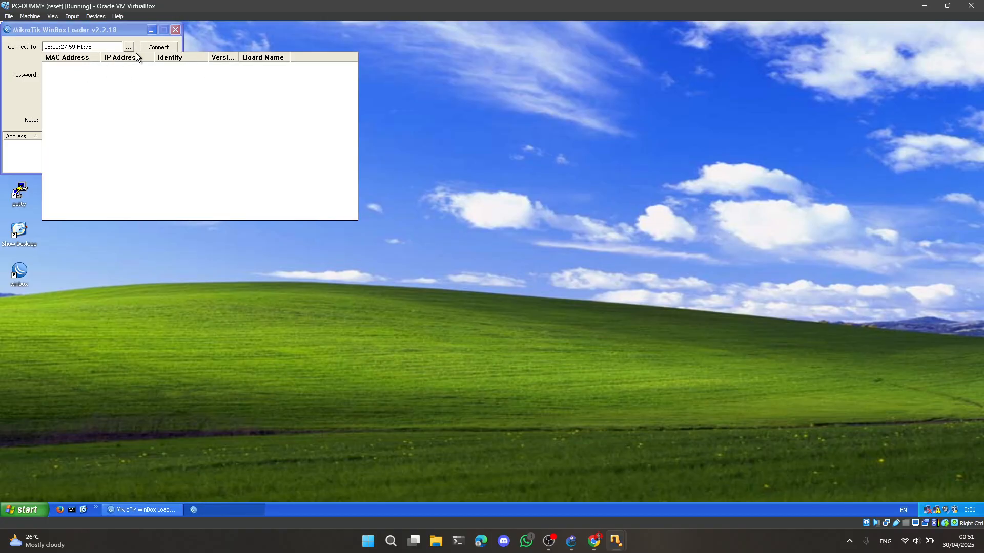
left_click(43, 95)
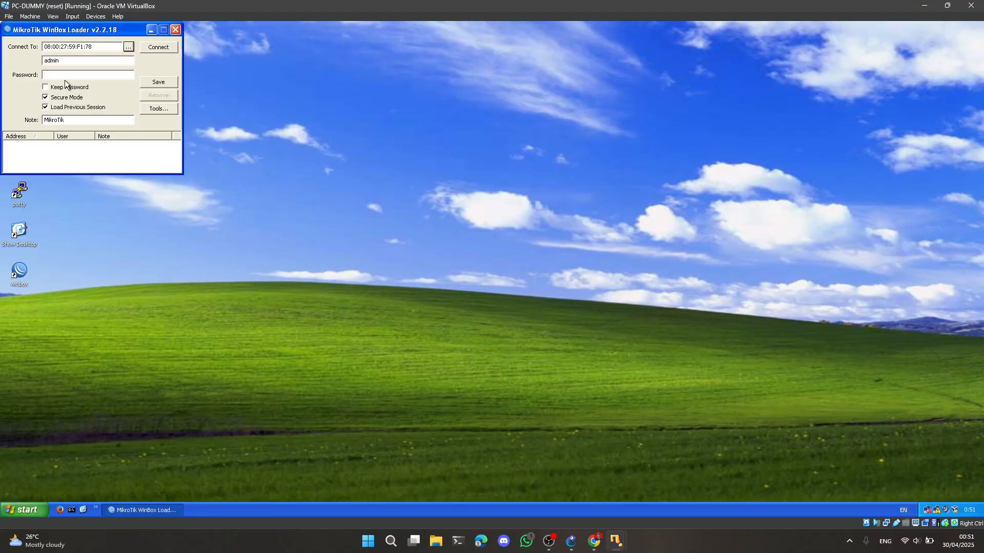
left_click(127, 46)
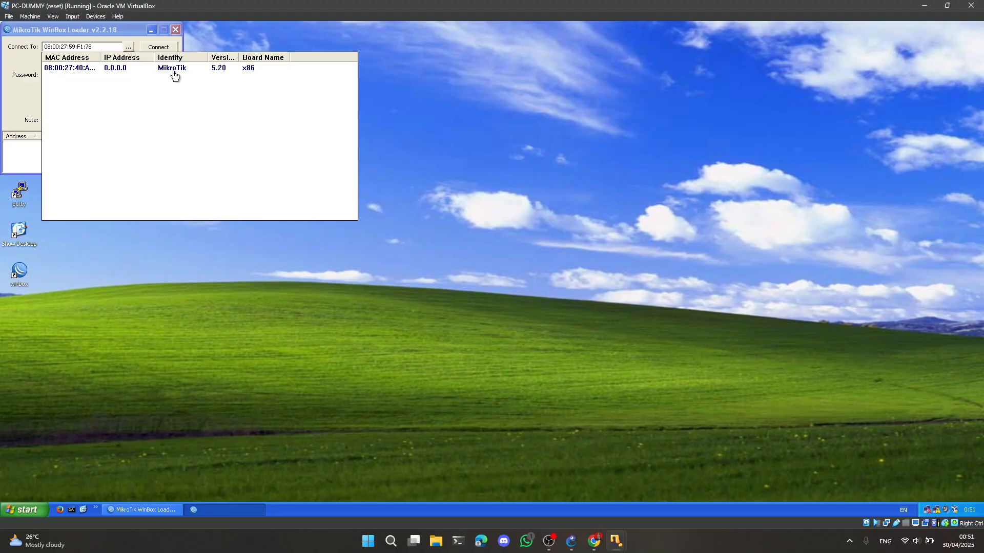
left_click(59, 68)
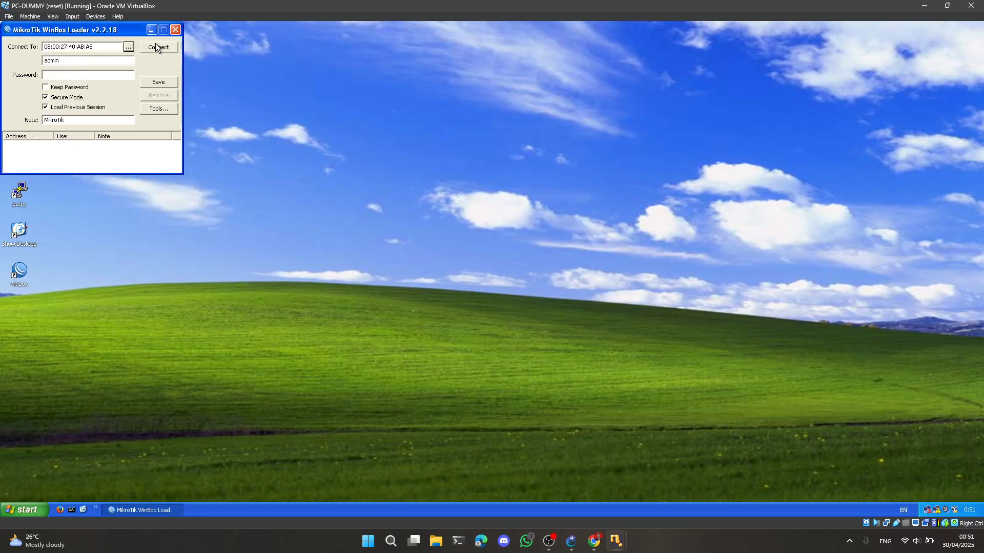
left_click(157, 47)
Set the connected router's system identity to R-3
left_click(347, 236)
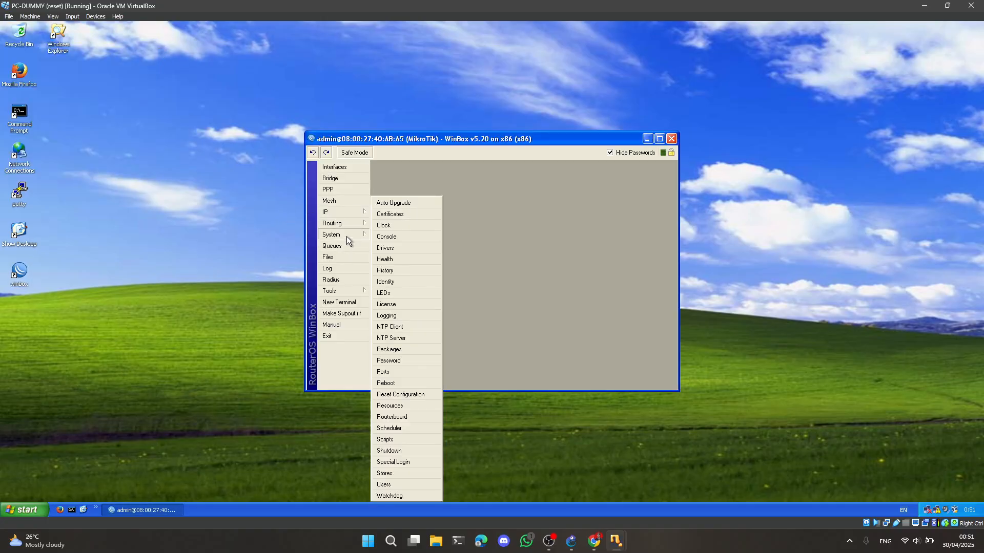
left_click(385, 283)
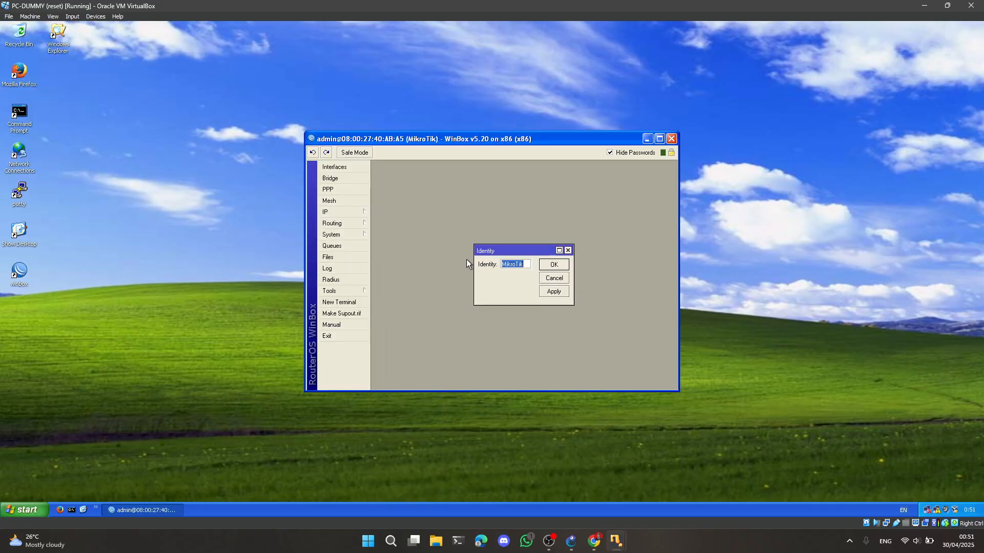
type("R-3")
left_click(551, 265)
left_click(361, 211)
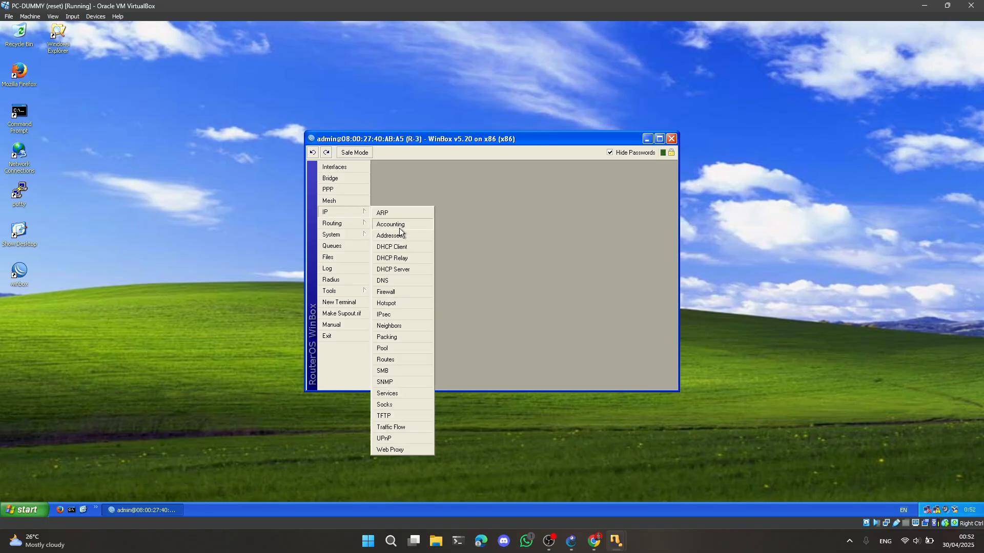
left_click(400, 225)
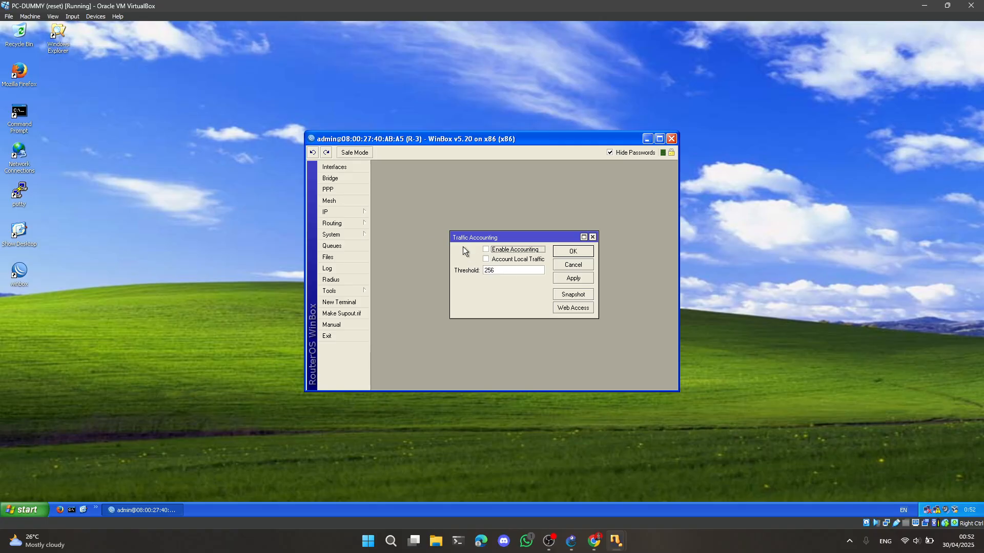
left_click(592, 237)
Open router R-3's IP address list and add the address 23.23.23.3/24 on interface ether1
left_click(337, 212)
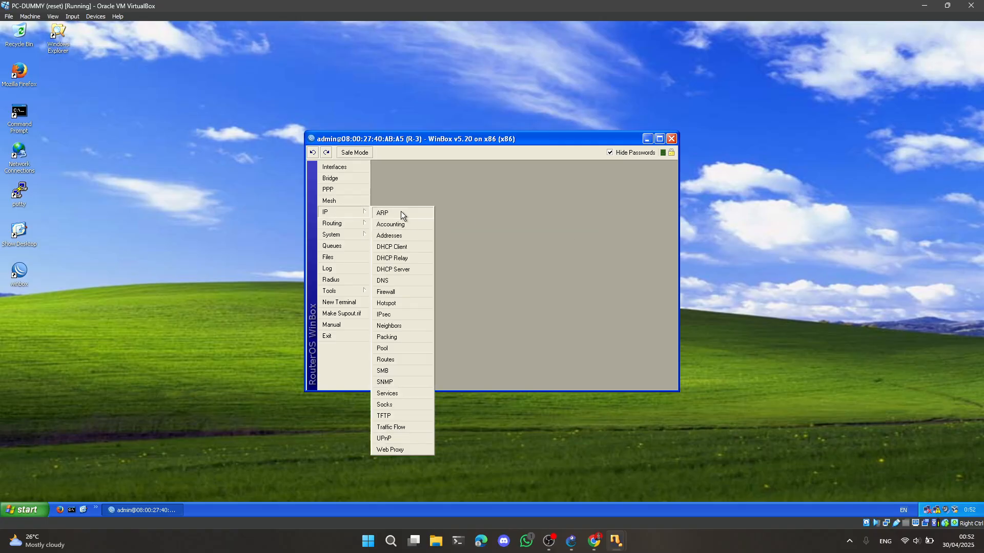
left_click(405, 237)
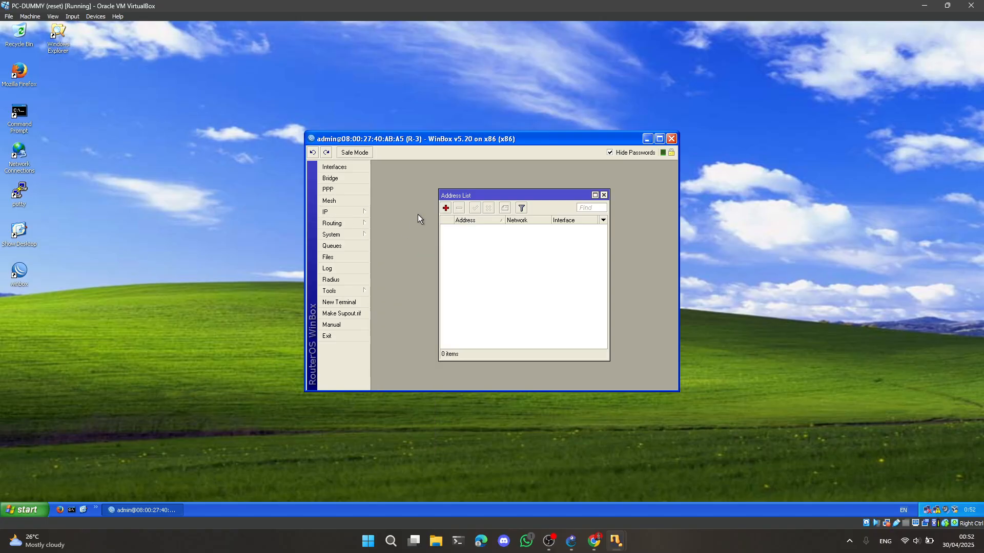
left_click(445, 208)
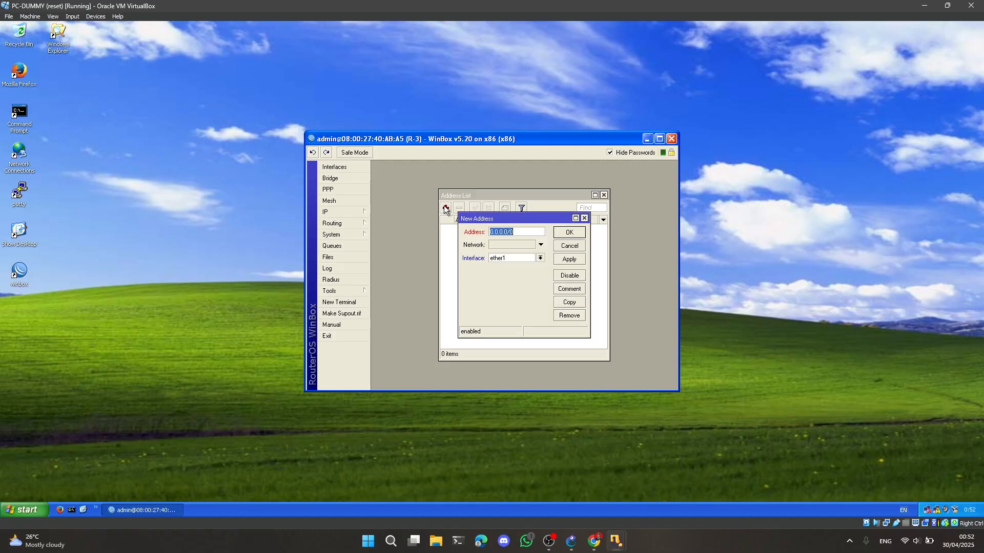
type("23.23.23.3/24")
left_click(569, 232)
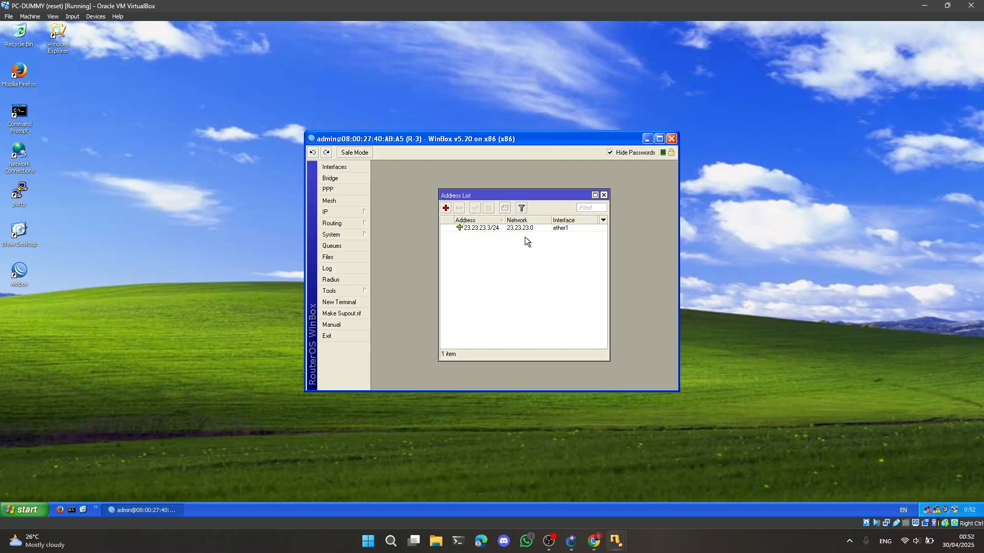
Add the IP address 34.34.34.3/24 on interface ether2 of router R-3
left_click(446, 209)
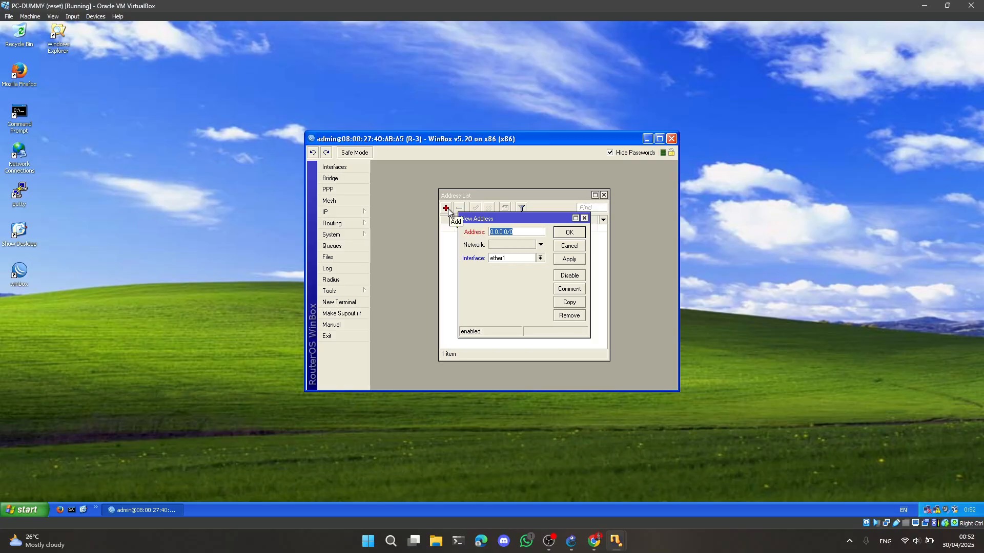
type("34.34.34.3/24")
left_click(541, 257)
left_click(518, 273)
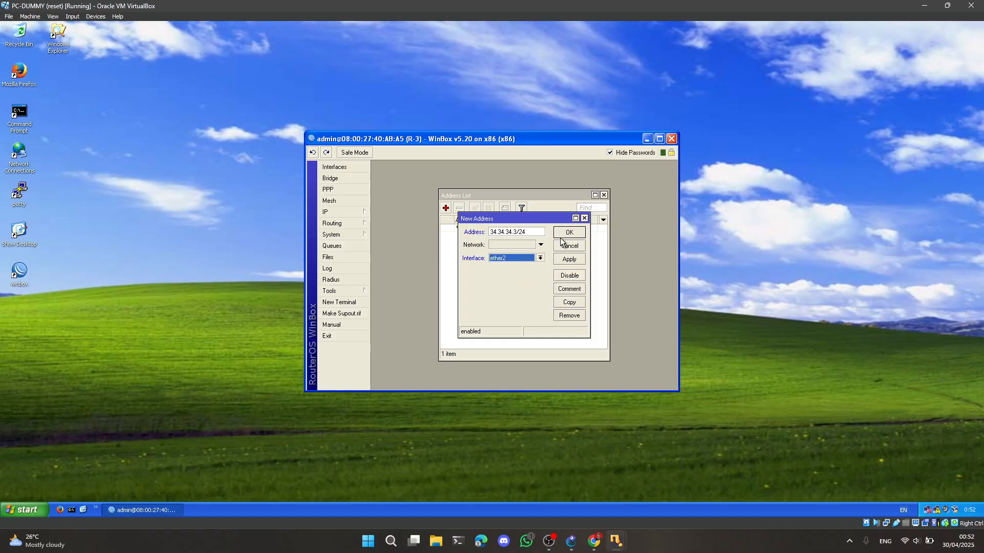
left_click(566, 233)
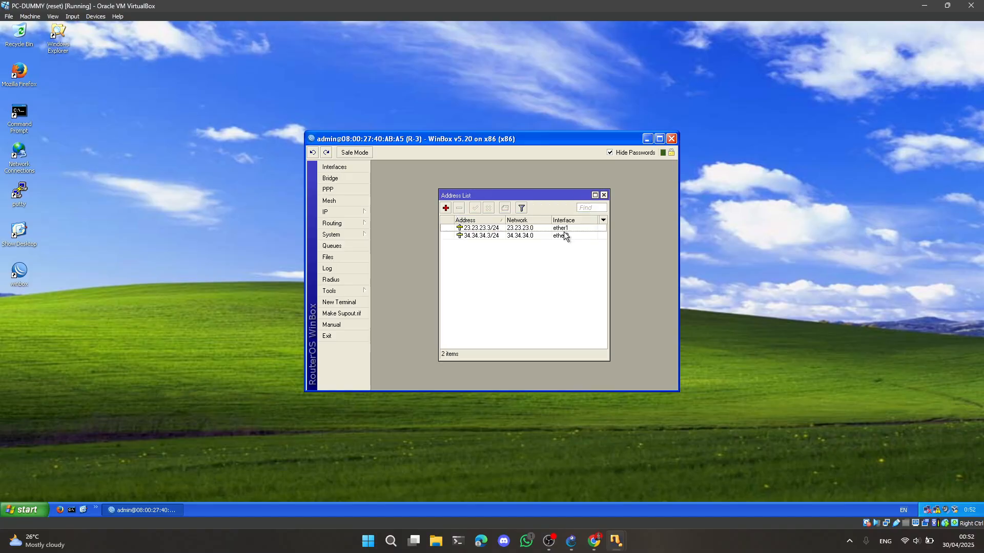
Add the IP address 2.2.2.3/24 on interface ether3 of router R-3 and close its WinBox session
left_click(445, 208)
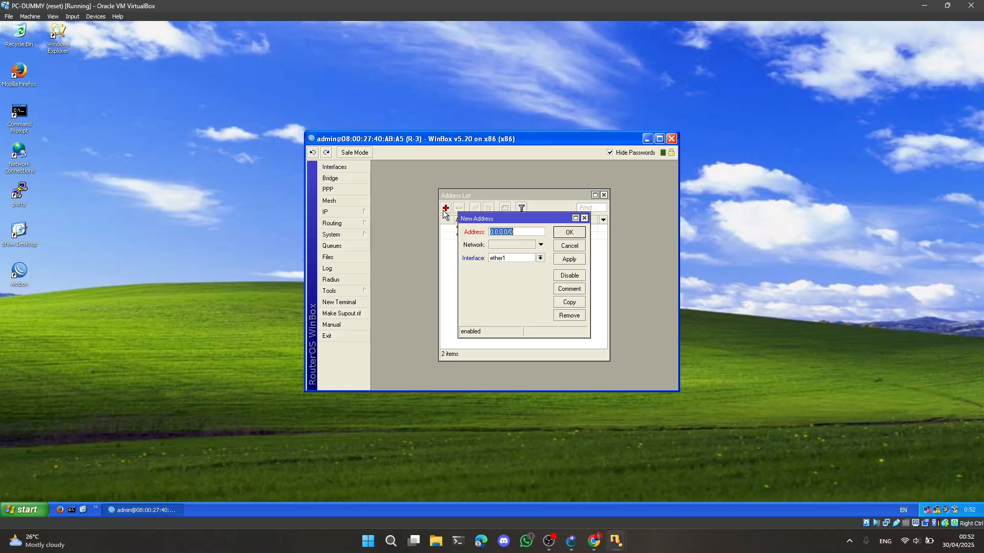
type("2.2.2.3/24")
left_click(510, 258)
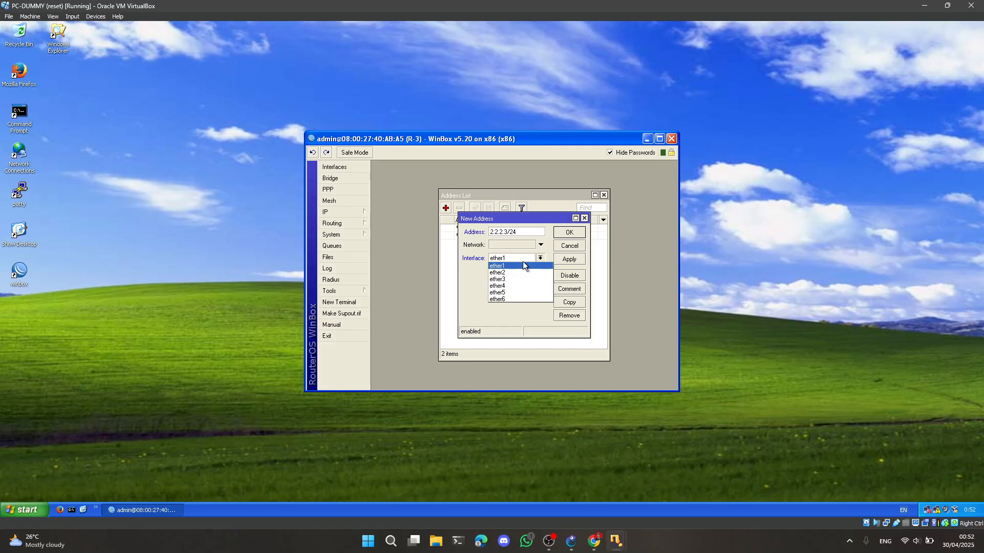
left_click(496, 280)
left_click(569, 233)
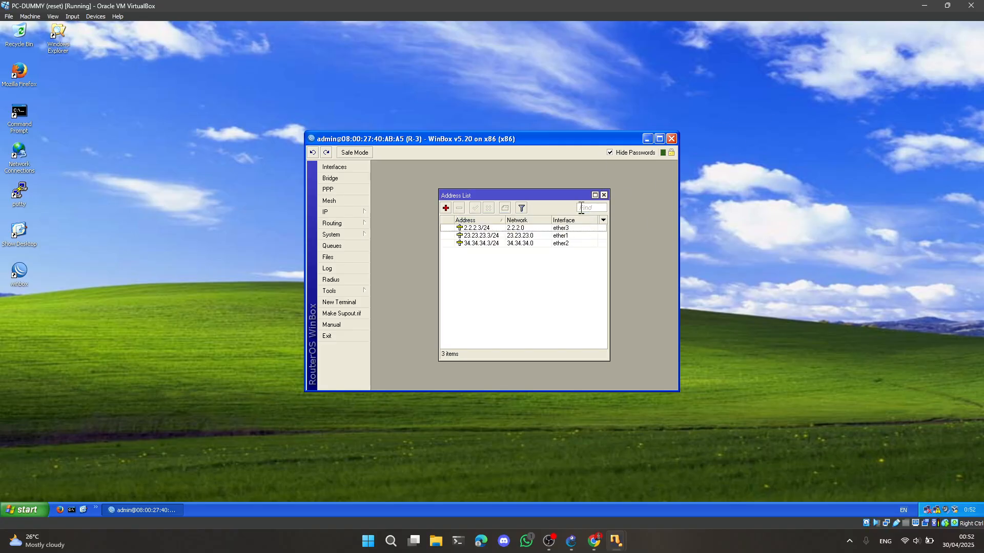
left_click(603, 196)
left_click(671, 139)
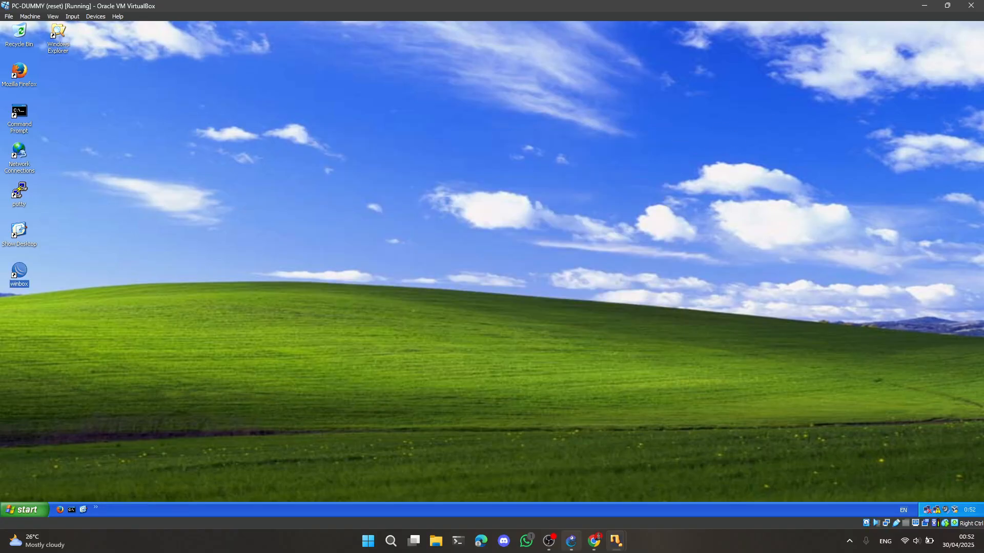
Switch to GNS3, delete the link between Switch1 and R-3, and link Switch1 to R-4 instead
left_click(571, 541)
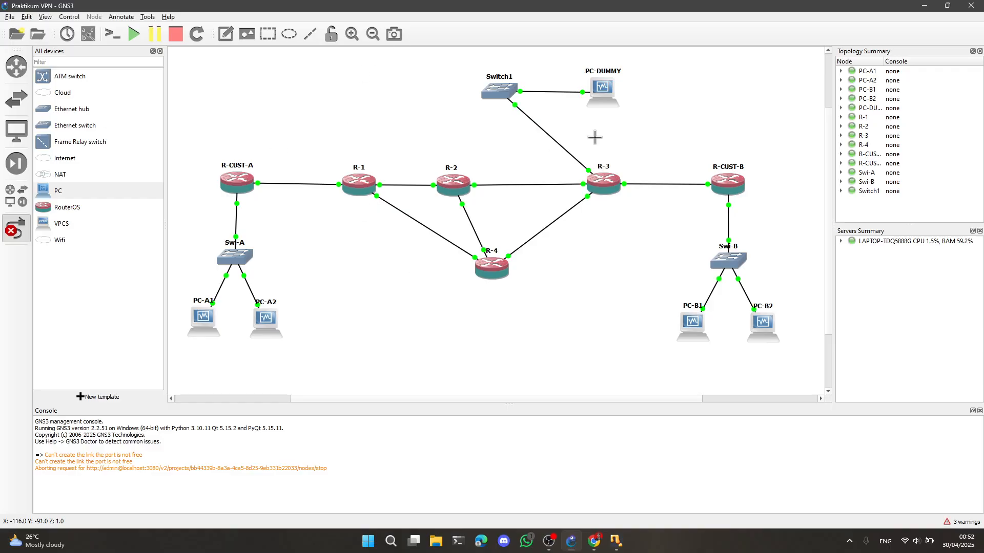
right_click(542, 129)
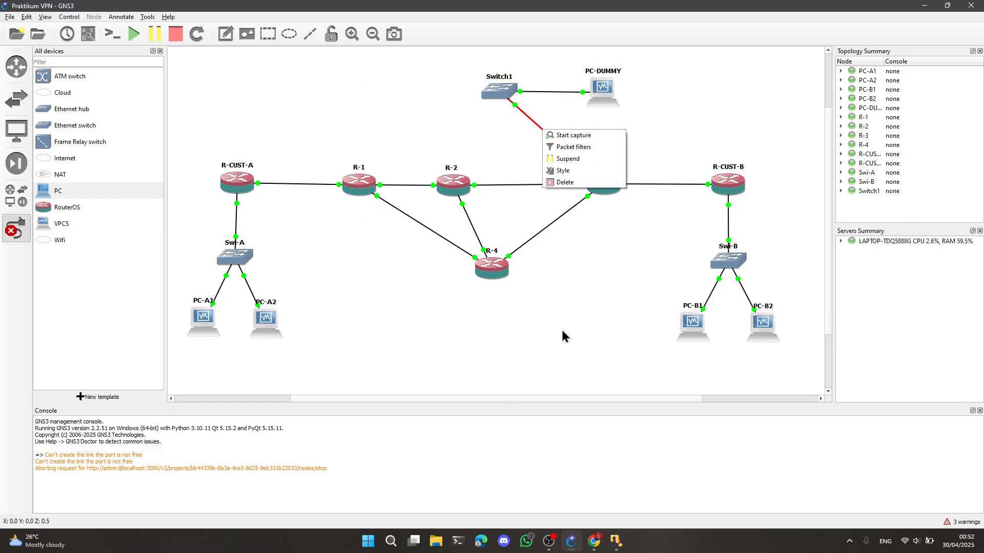
left_click(568, 183)
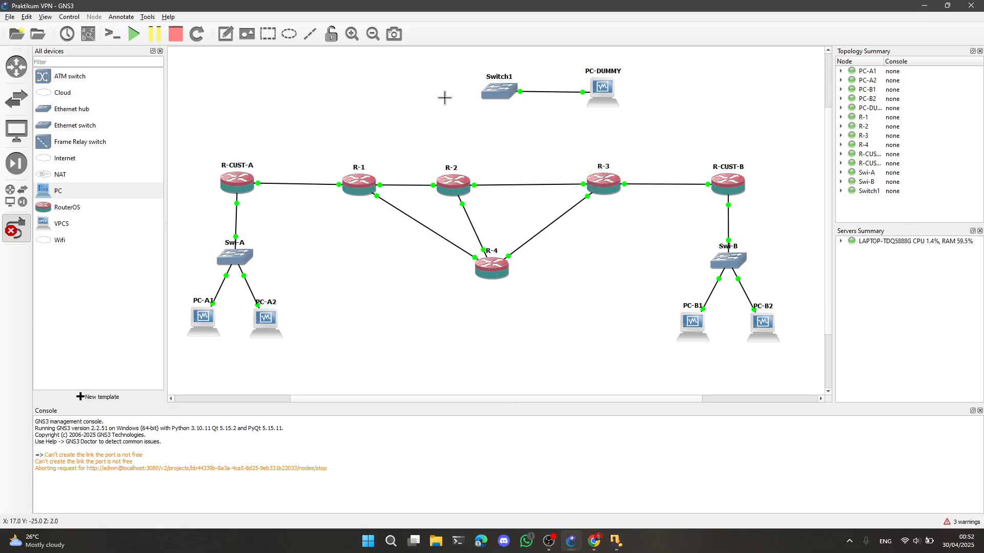
left_click(501, 95)
left_click(533, 112)
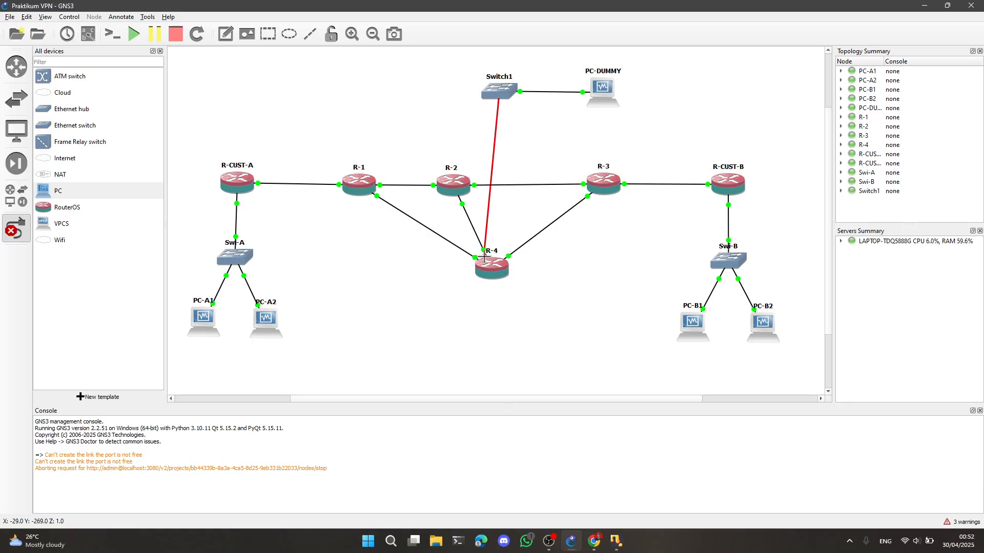
left_click(491, 261)
left_click(518, 305)
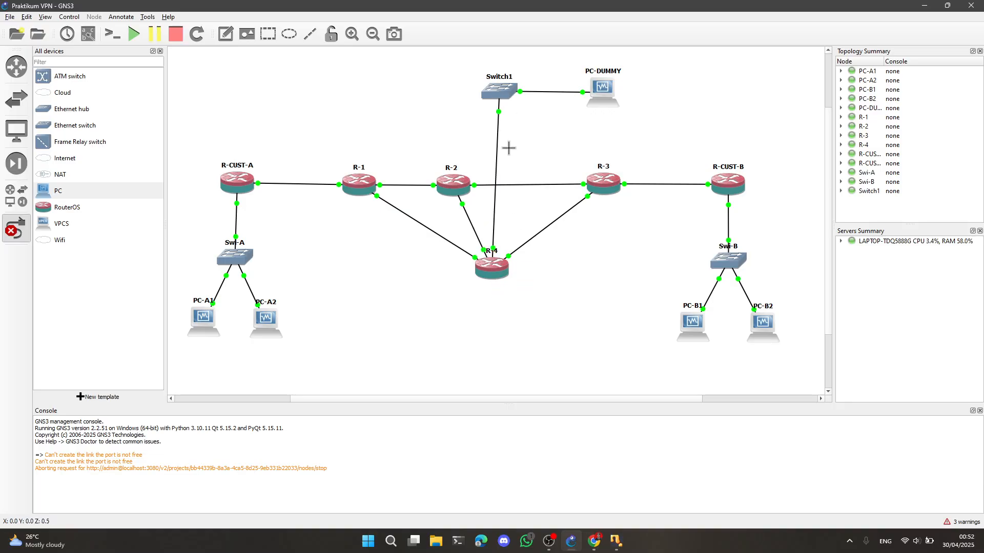
Switch to the PC-DUMMY virtual machine, launch WinBox and connect to the discovered MikroTik router by its MAC address
left_click(615, 541)
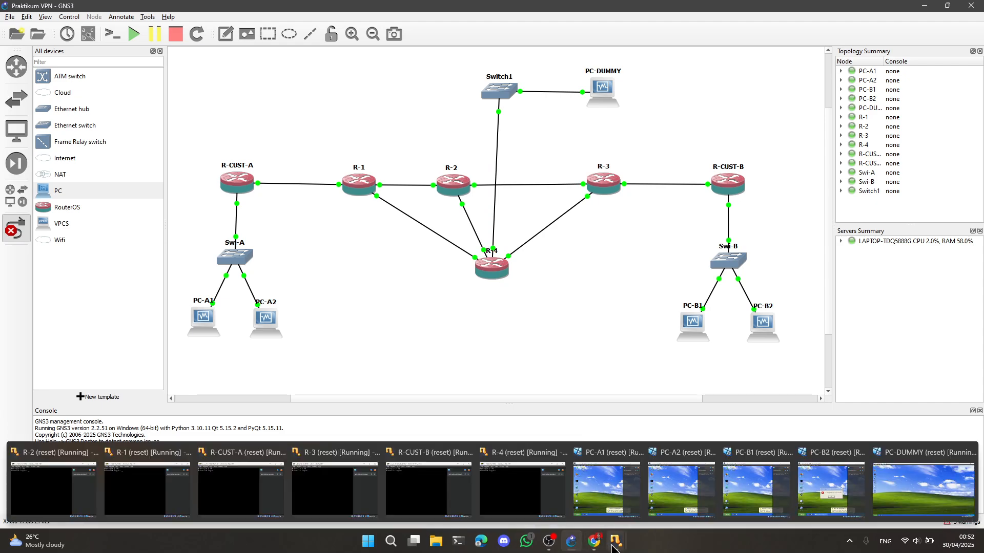
left_click(873, 479)
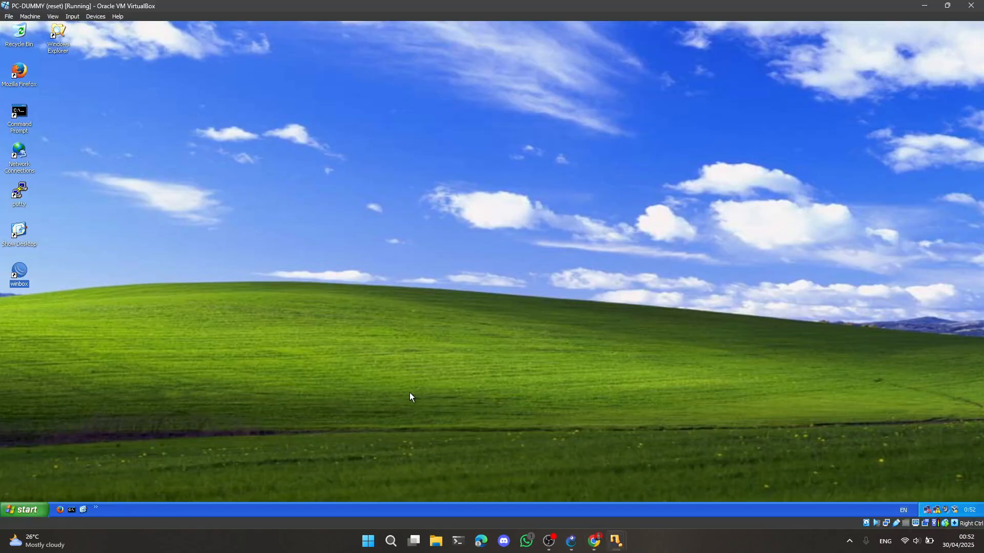
double_click(28, 275)
left_click(128, 47)
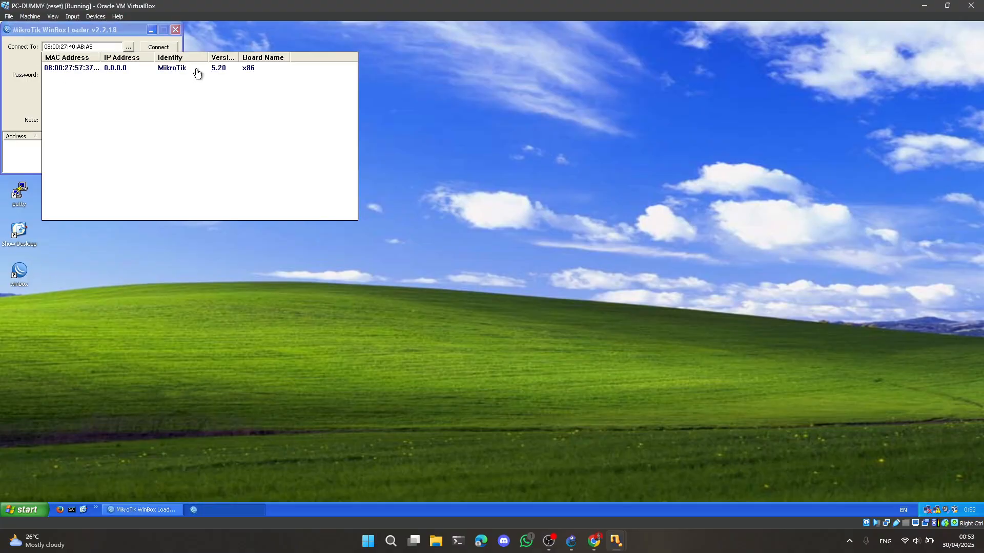
left_click(67, 70)
left_click(161, 49)
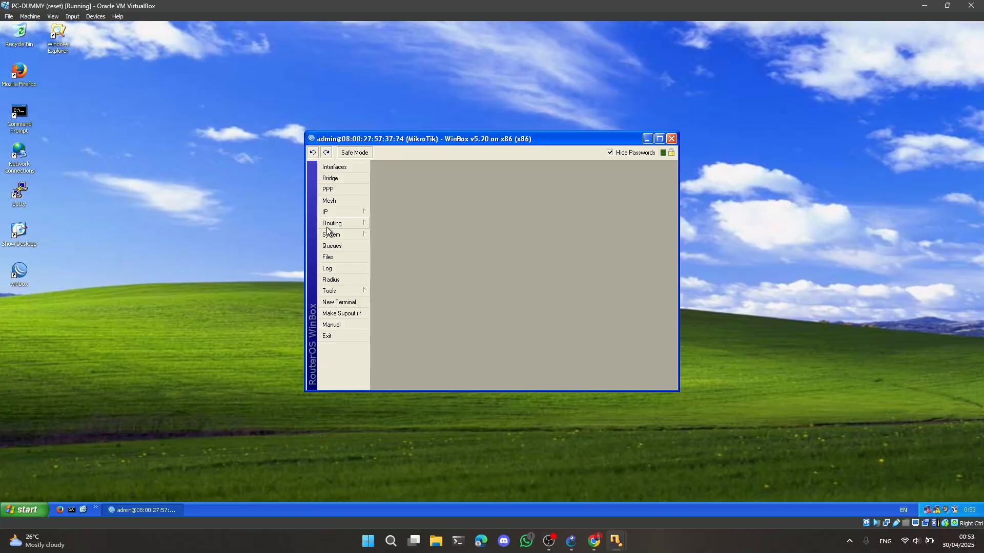
Set the connected router's system identity to R-4
left_click(351, 234)
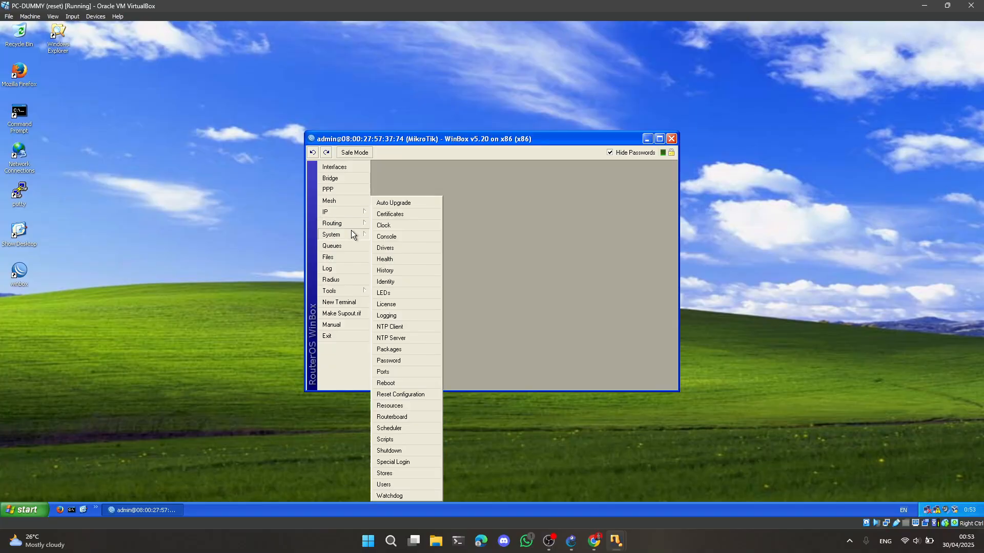
left_click(390, 282)
type("R-")
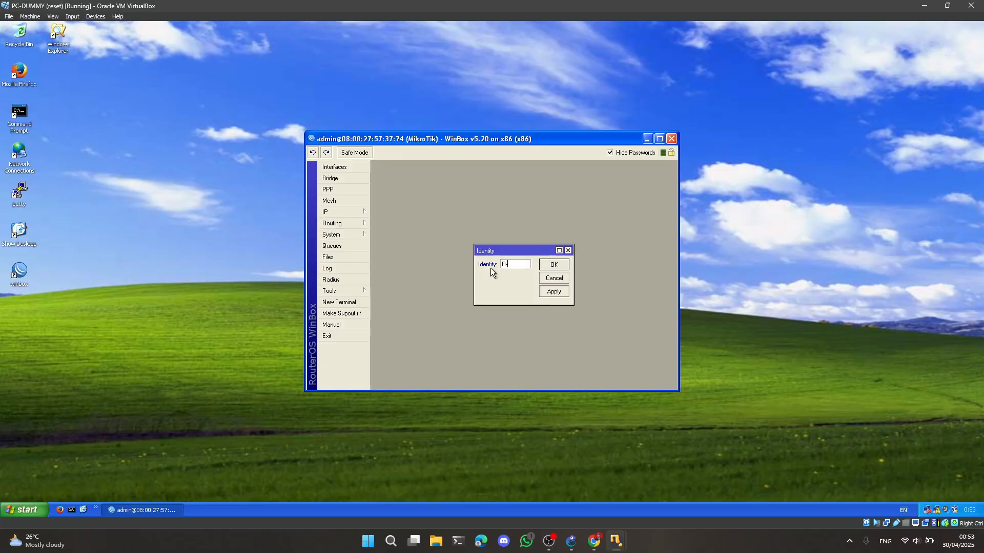
type("4")
Open router R-4's IP address list and add the address 14.14.14.4/24 on interface ether1
left_click(359, 211)
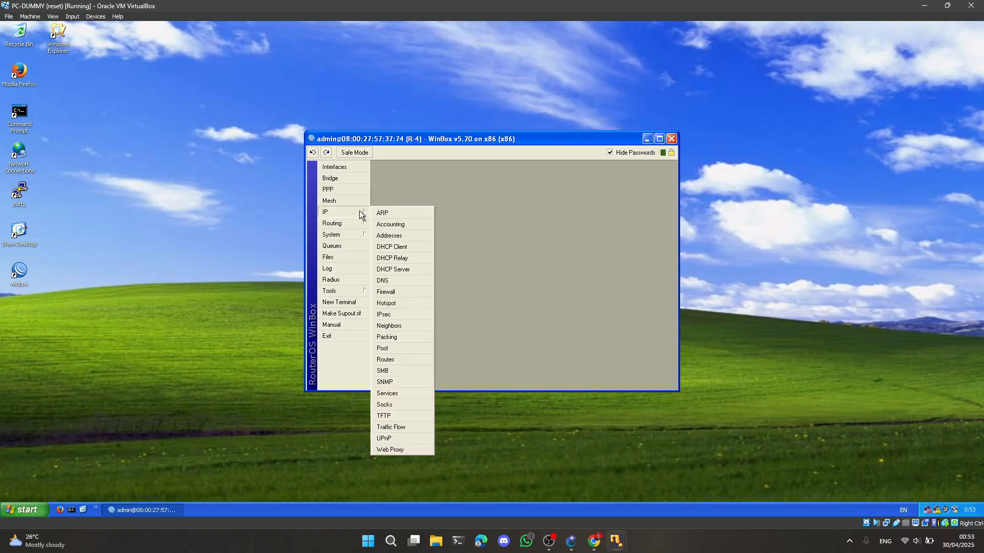
left_click(396, 236)
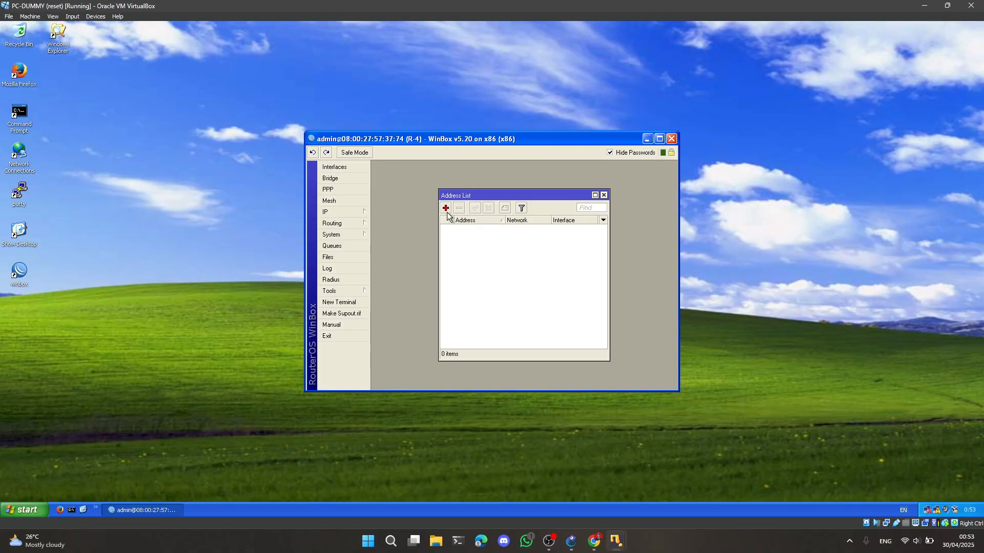
left_click(446, 208)
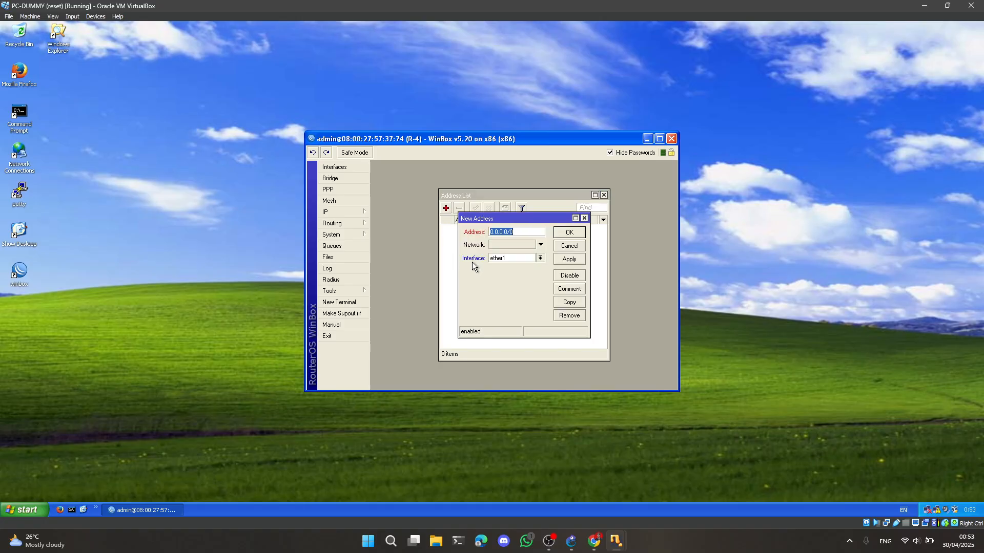
type("14.14.14.4/24")
left_click(564, 236)
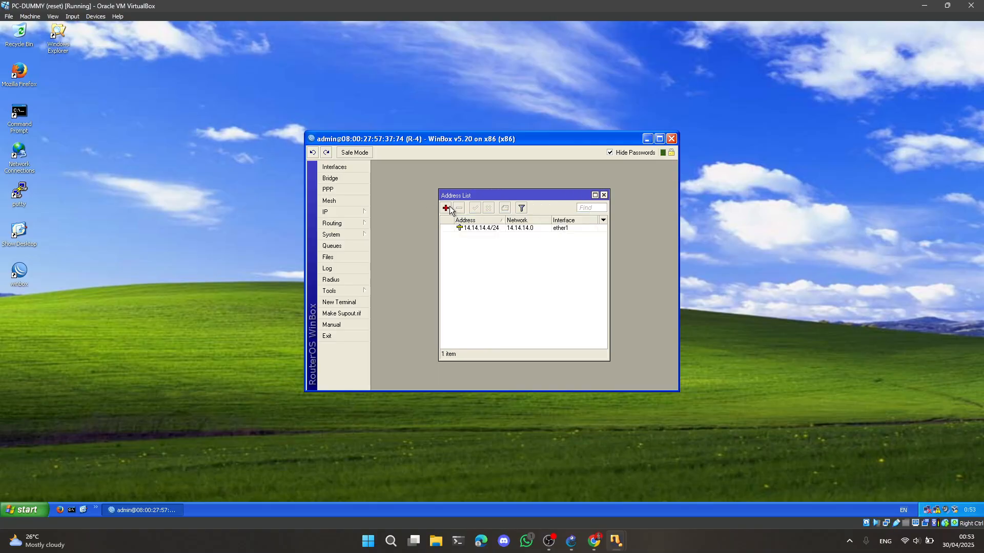
Add the IP address 24.24.24.4/24 on interface ether2 of router R-4
left_click(447, 208)
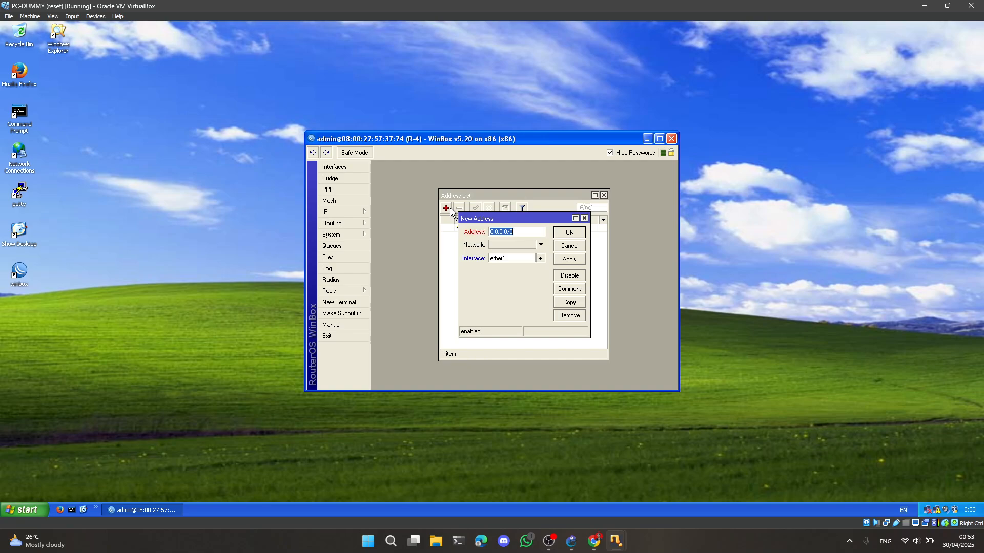
type("24.24.24.4/24")
left_click(523, 256)
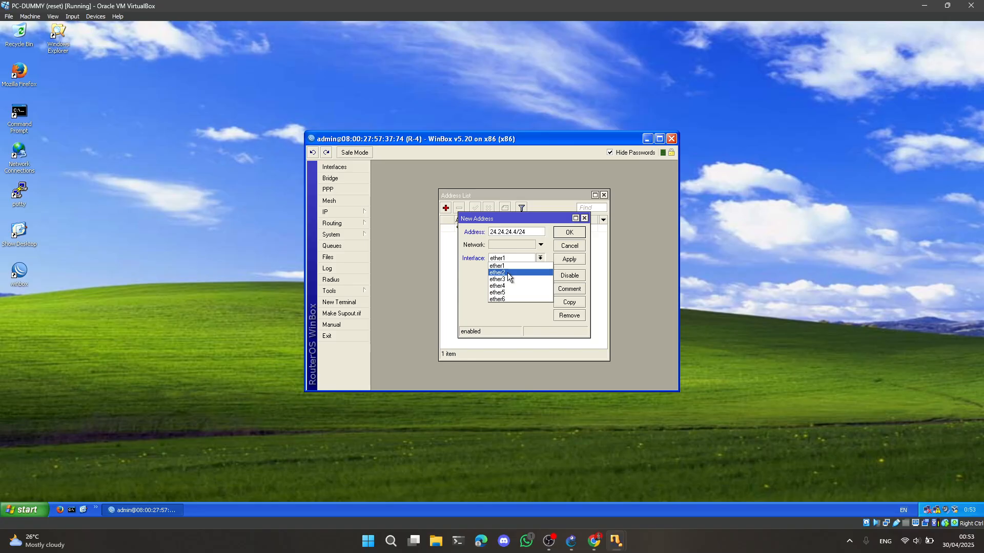
left_click(511, 273)
left_click(569, 233)
Add the IP address 34.34.34.4/24 on interface ether3 of router R-4 and close its WinBox session
left_click(446, 208)
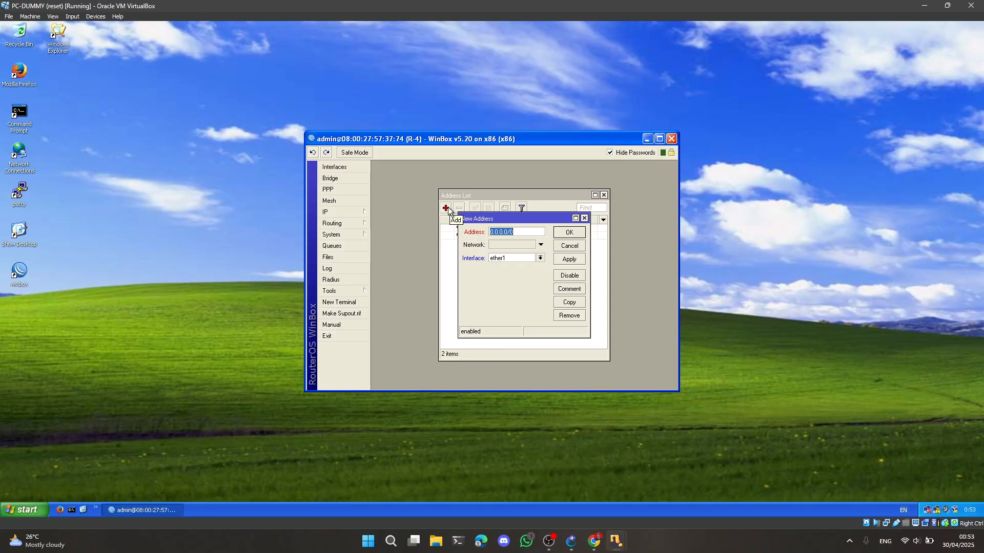
type("34.34.34.4/24")
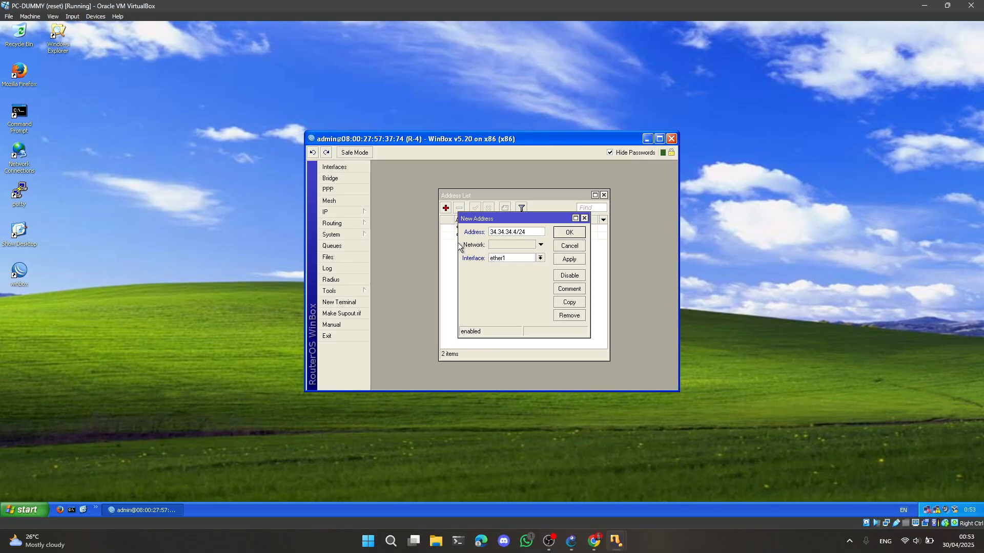
left_click(511, 258)
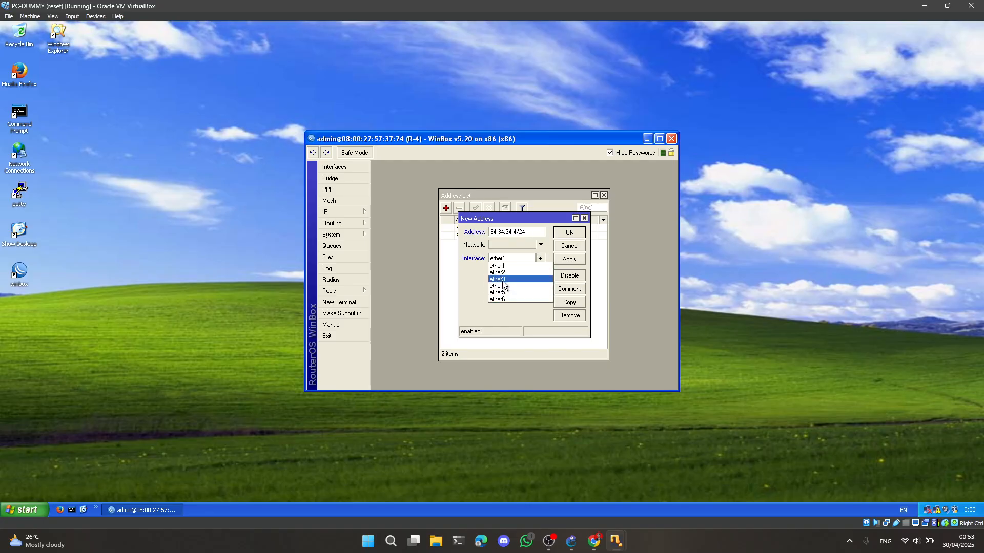
left_click(501, 279)
left_click(559, 233)
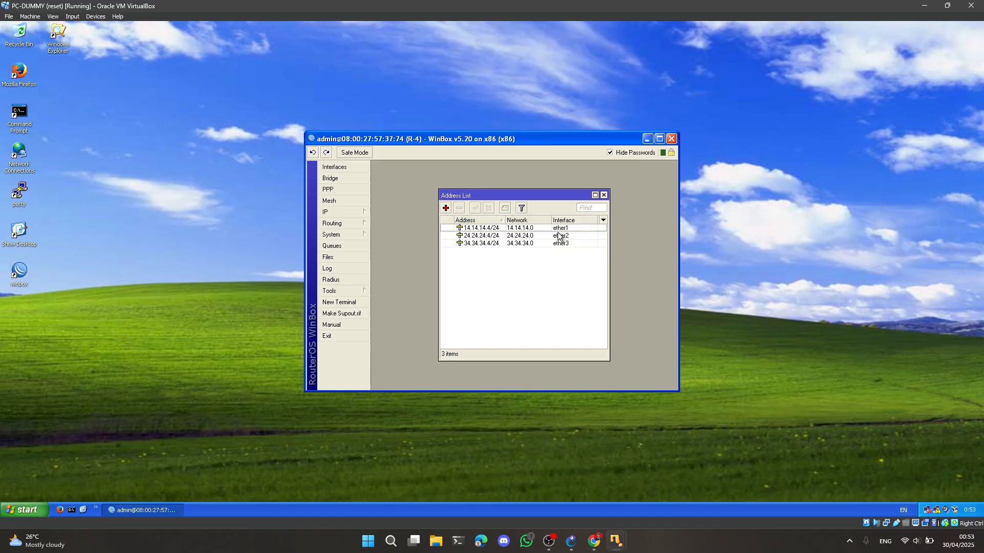
left_click(604, 196)
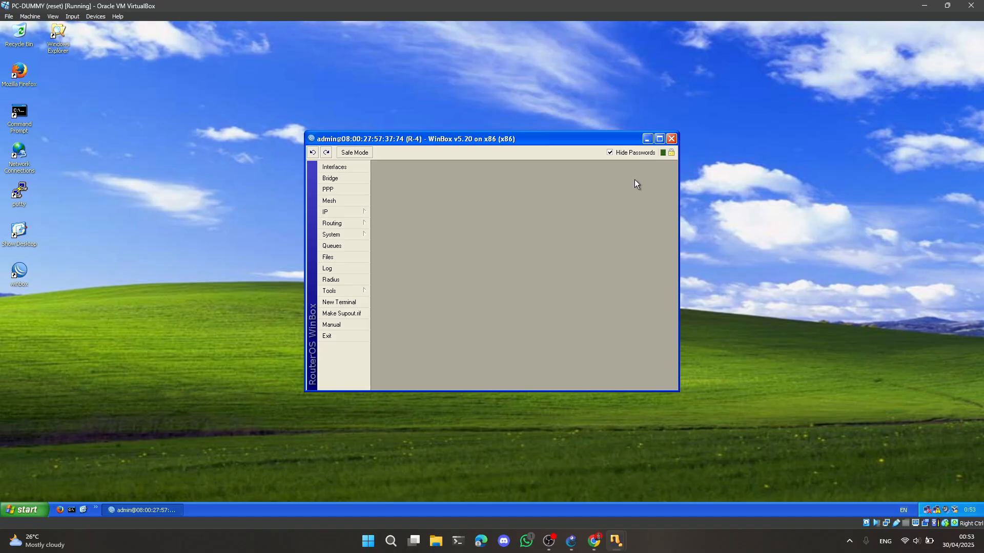
left_click(672, 139)
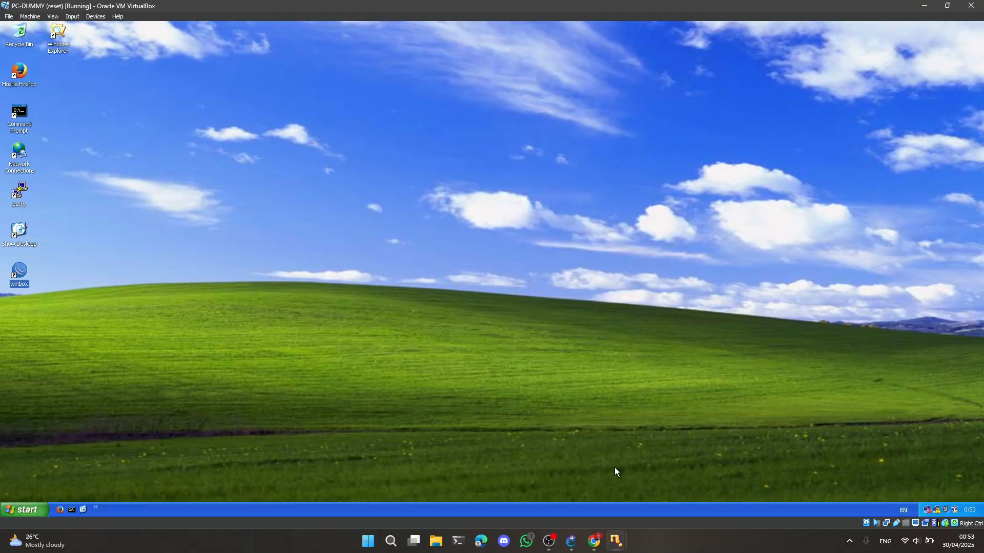
Switch to the PC-A1 virtual machine, maximize it, launch WinBox and connect to the discovered MikroTik router by its MAC address
left_click(571, 541)
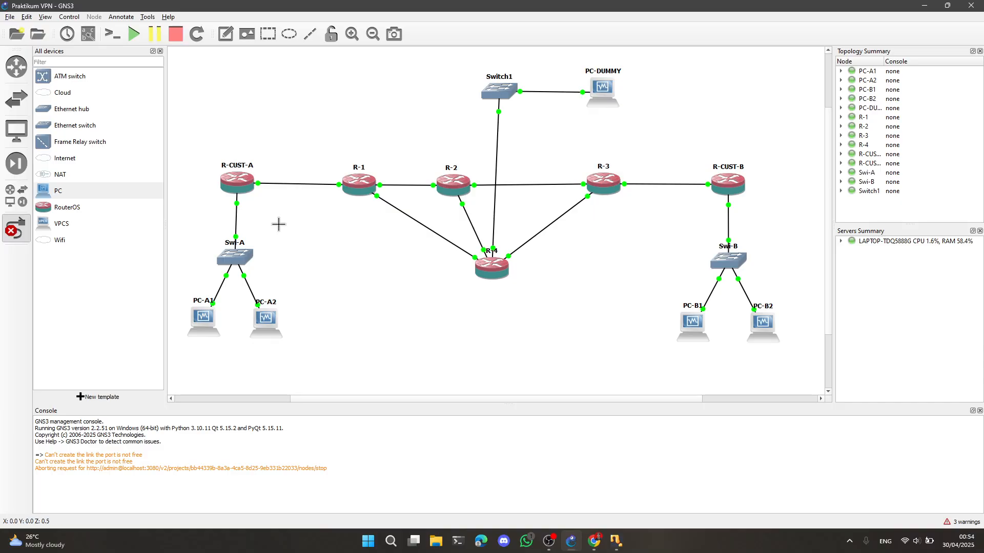
left_click(616, 541)
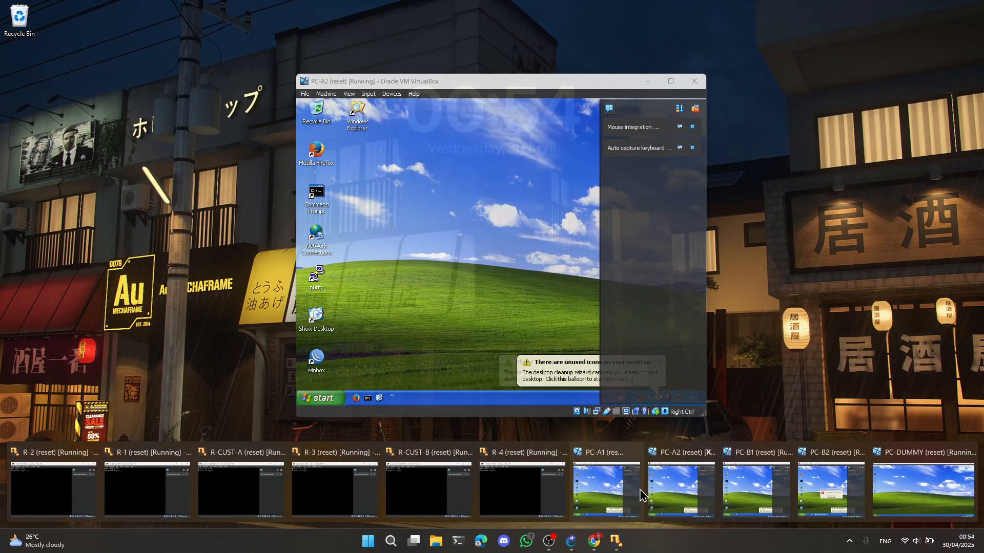
left_click(638, 493)
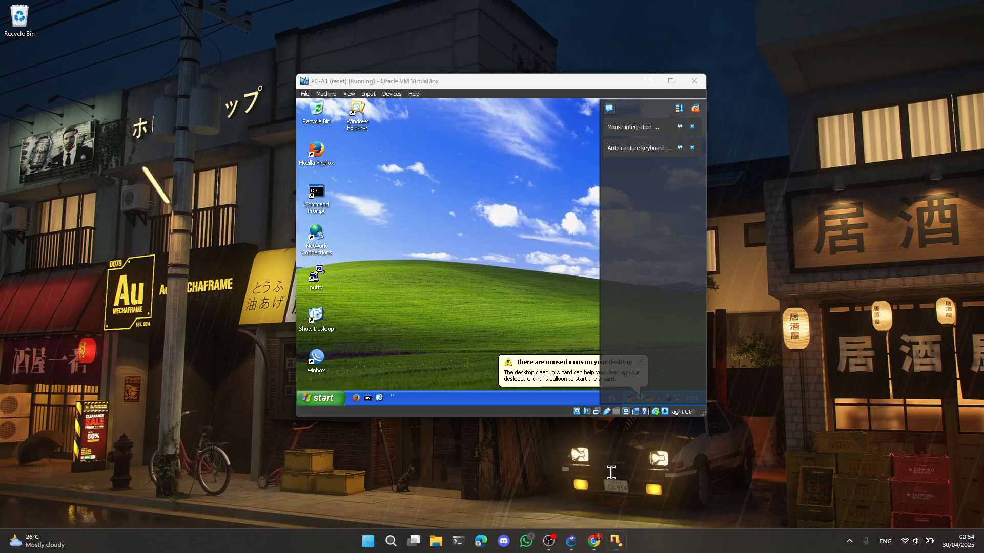
left_click(670, 81)
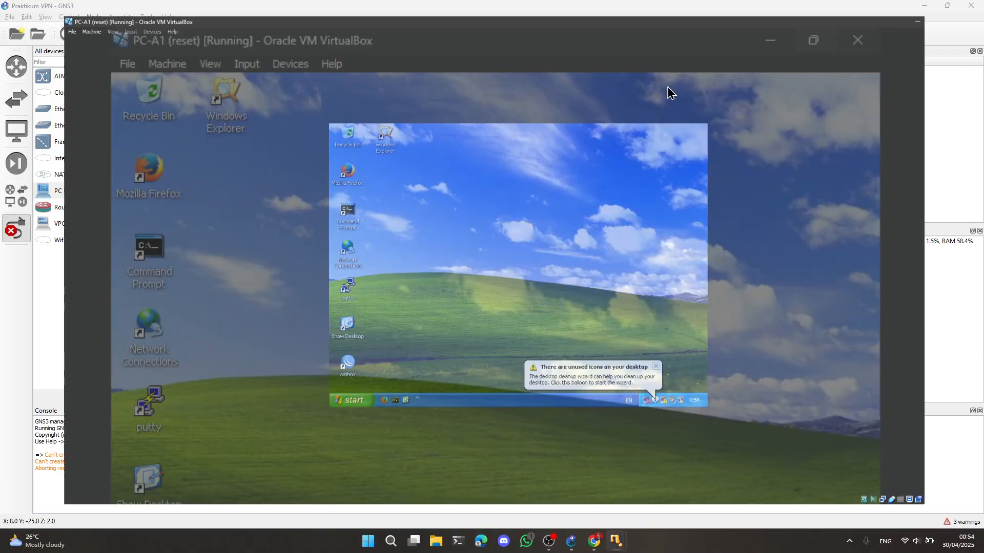
double_click(19, 271)
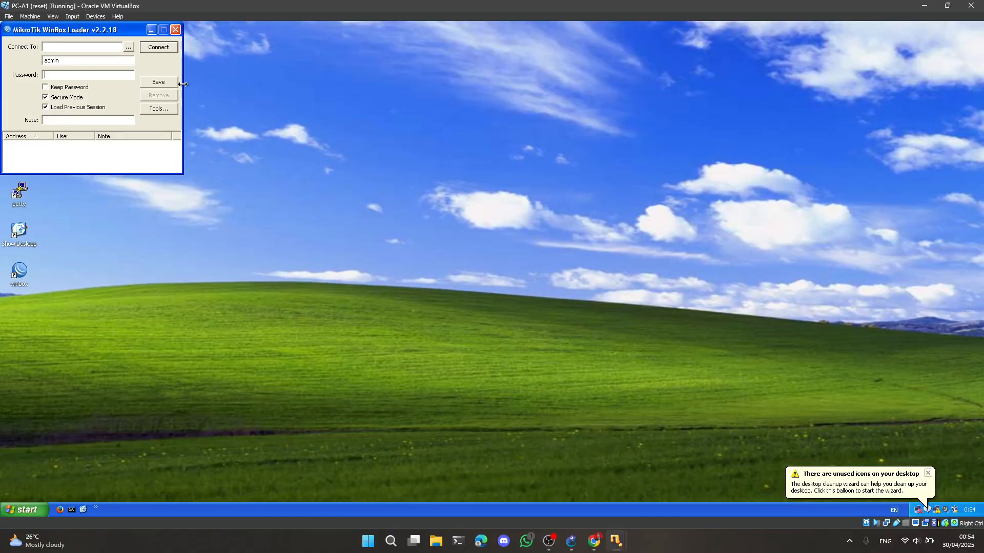
left_click(129, 47)
left_click(72, 68)
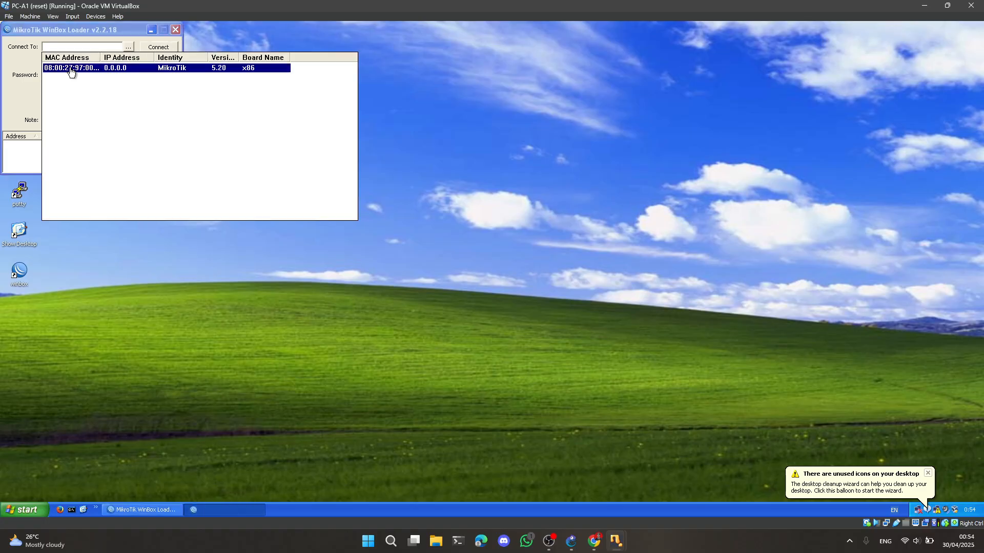
left_click(158, 47)
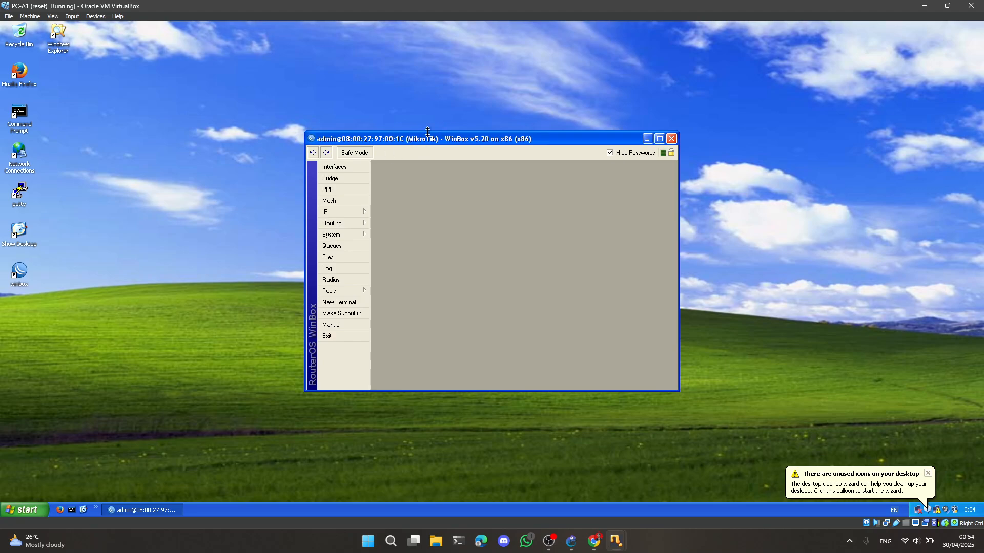
Set the identity of the MikroTik router connected from PC-A1 to R-CUST-A
left_click(354, 237)
left_click(399, 282)
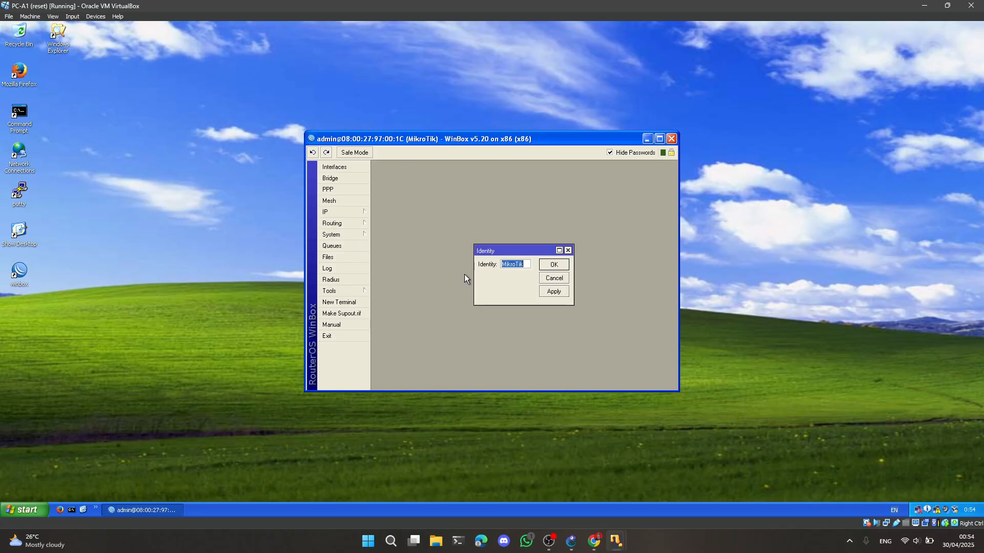
type("R_CU")
key("BackSpace")
key("BackSpace")
type("CUST-A")
left_click(547, 265)
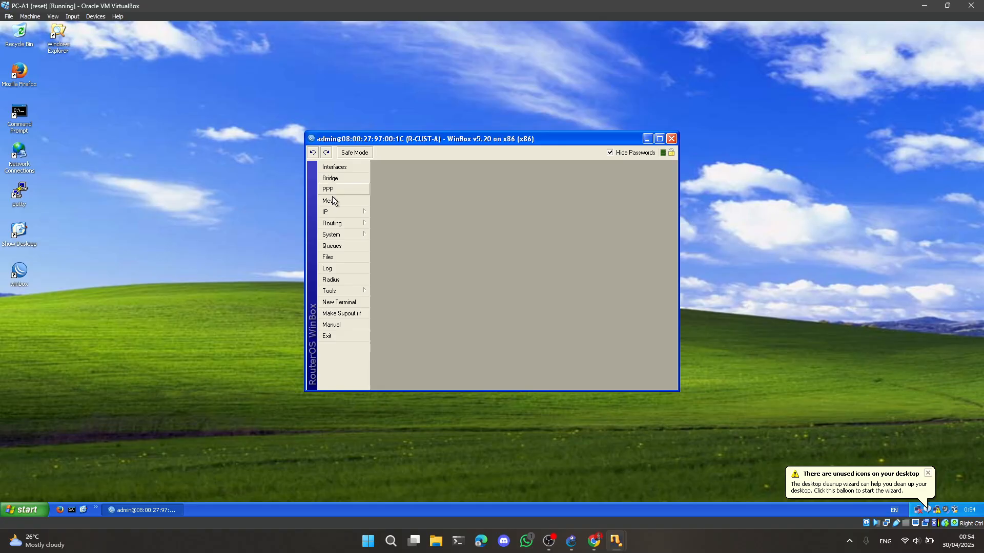
Open router R-CUST-A's IP address list and add the address 1.1.1.10/24 on interface ether1
left_click(357, 212)
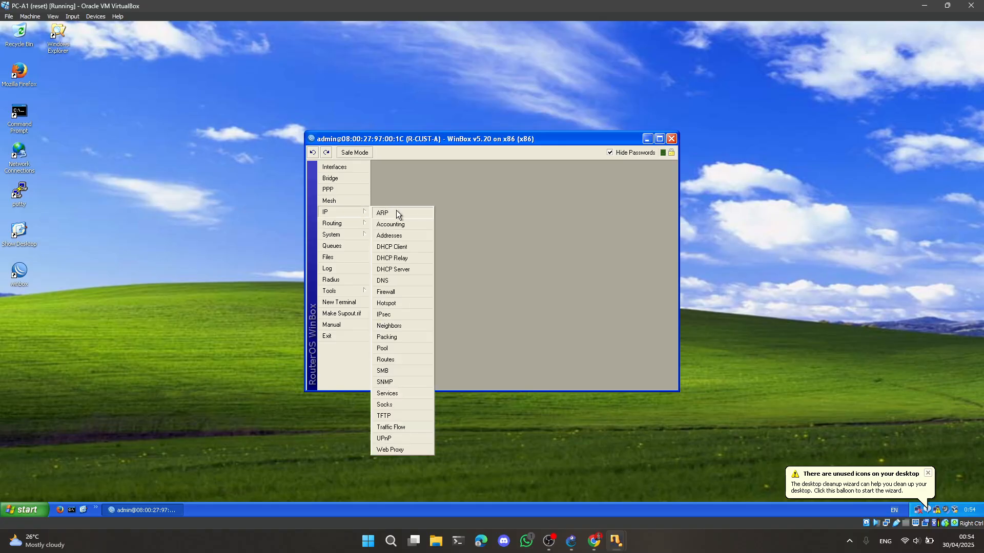
left_click(395, 236)
left_click(445, 208)
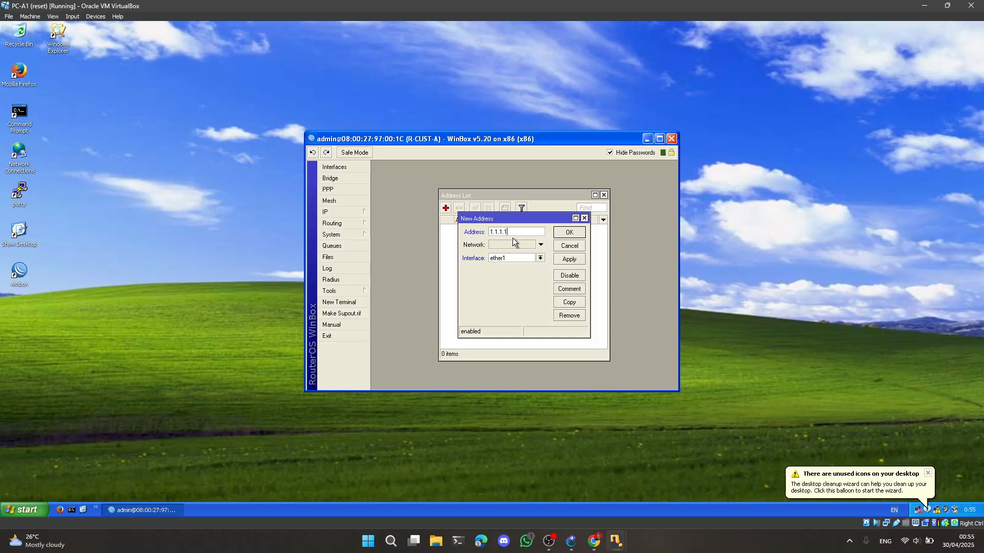
type("1.1.1.10/24")
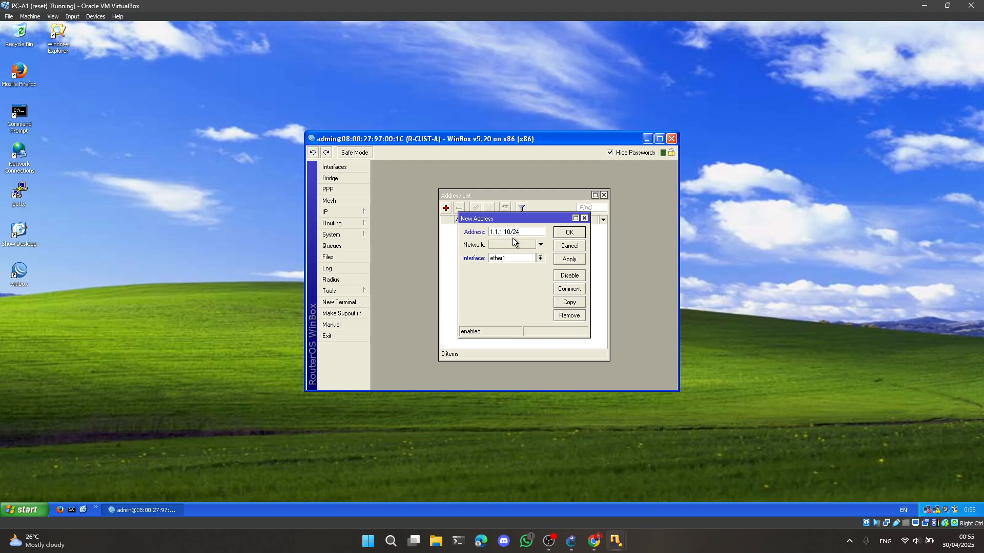
left_click(570, 234)
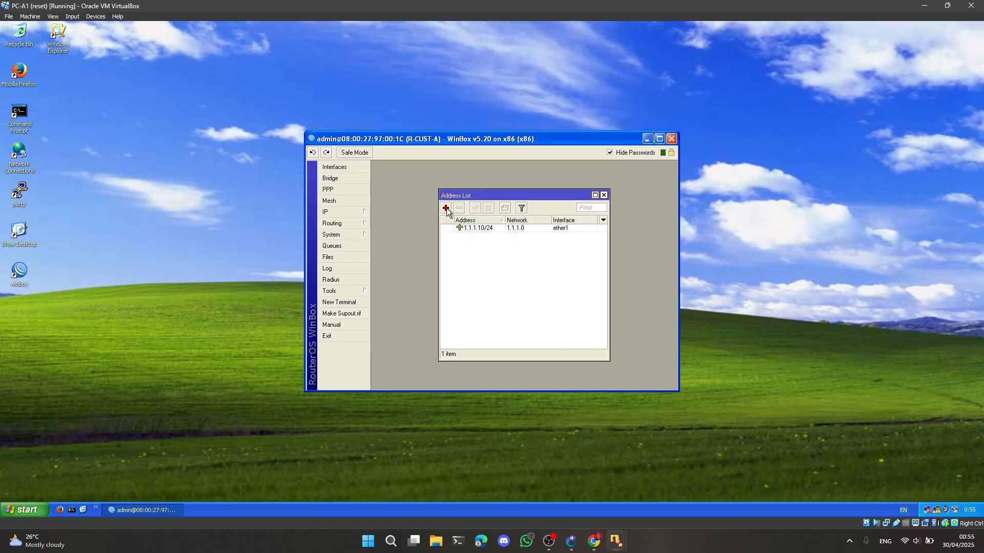
Add the IP address 192.168.1.10/24 on interface ether2 of router R-CUST-A and widen the list's Address column
left_click(446, 208)
type("1")
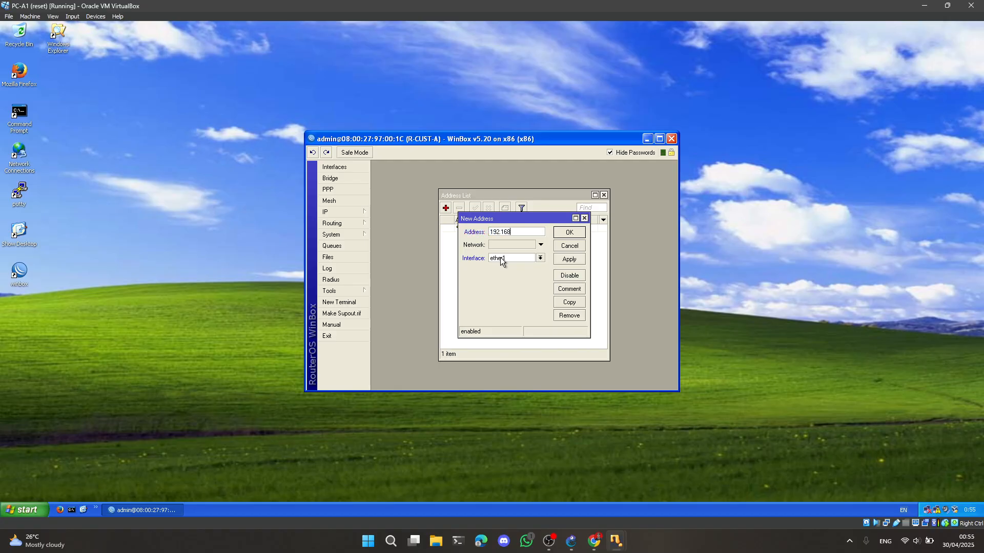
type("92.168.1.10/24")
left_click(541, 258)
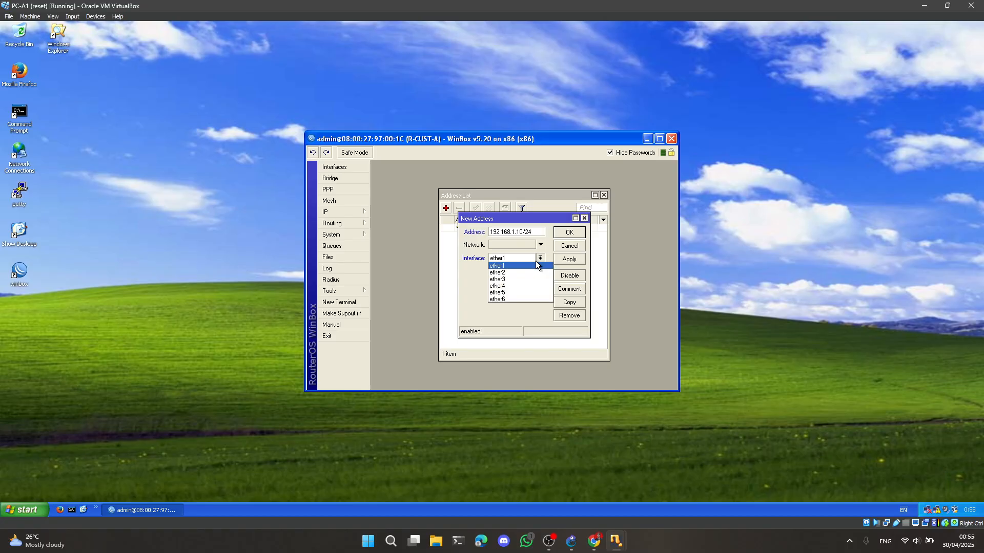
left_click(499, 273)
left_click(579, 232)
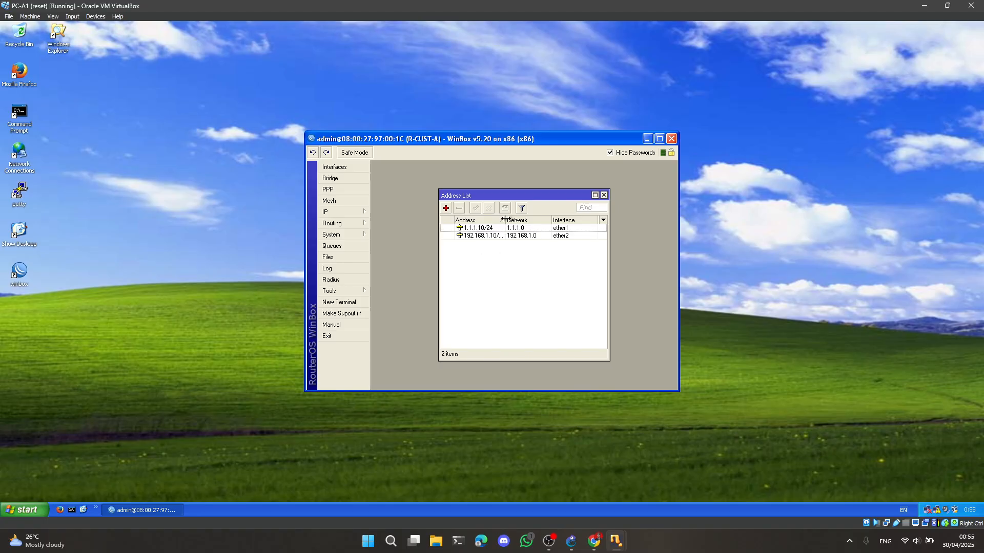
left_click_drag(504, 219, 512, 220)
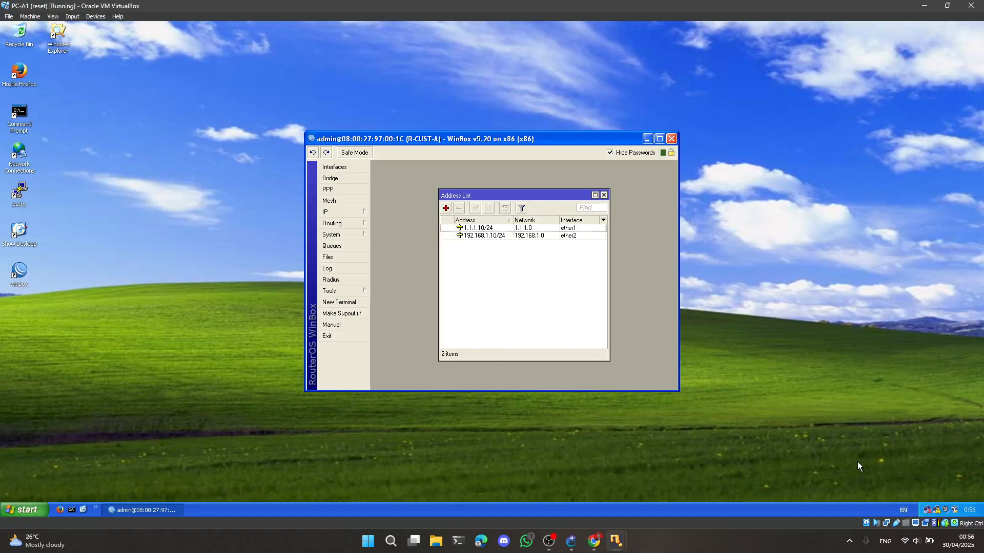
Open the TCP/IP properties of PC-A1's Local Area Connection and switch to a manually specified IP address
double_click(937, 511)
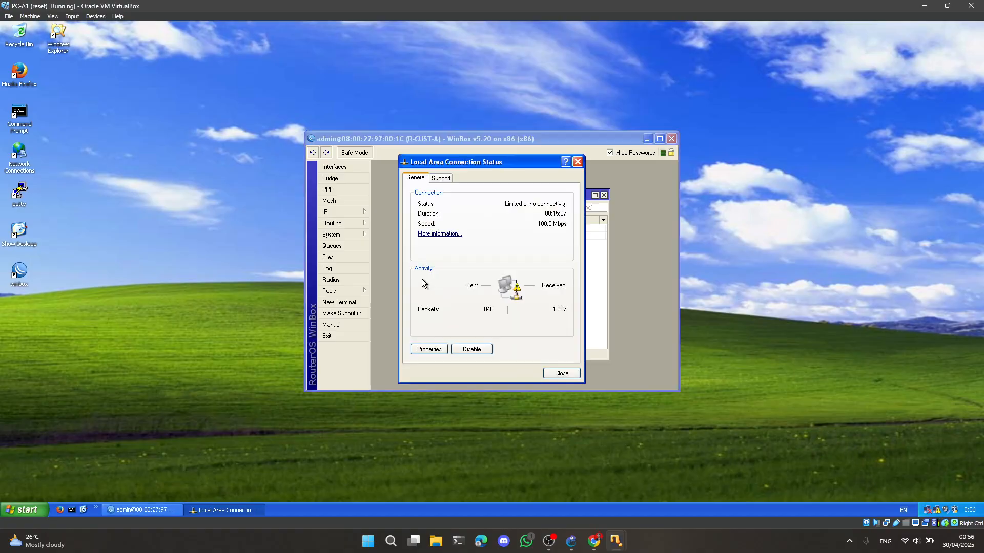
left_click(429, 349)
left_click(143, 201)
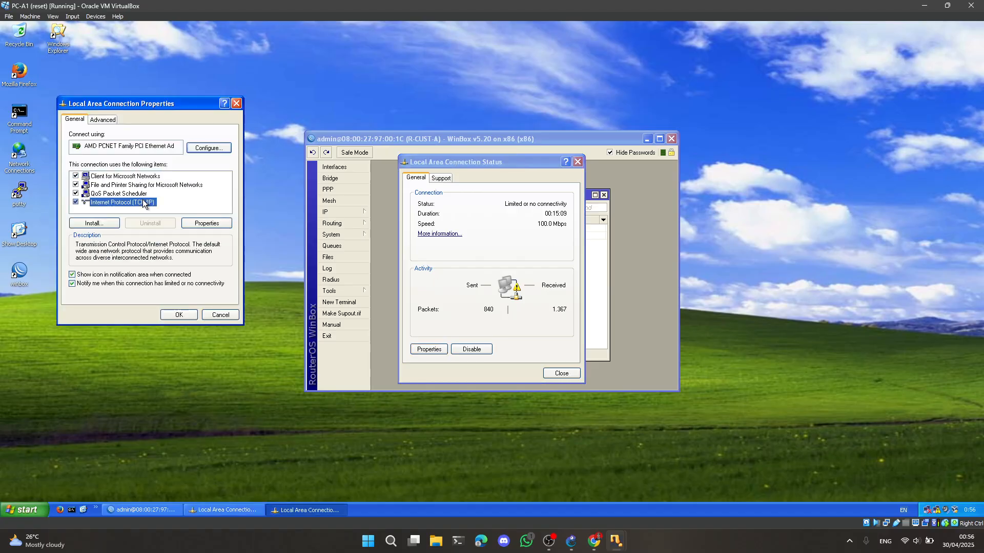
left_click(192, 225)
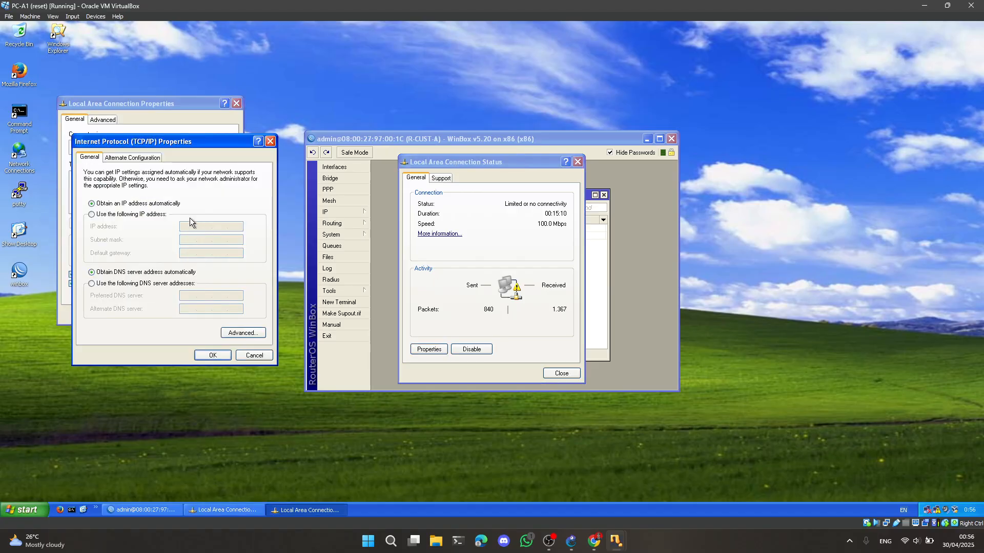
left_click(136, 215)
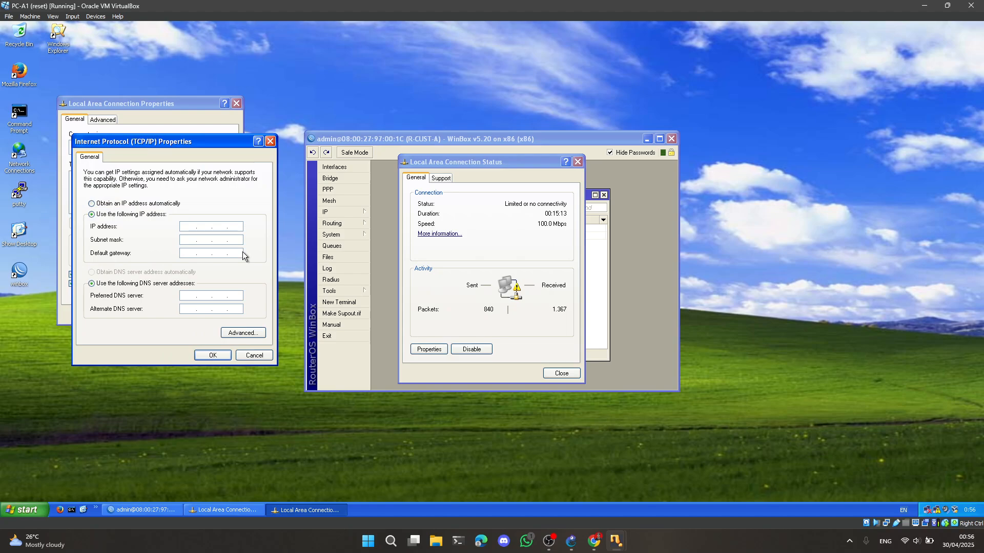
Give PC-A1 the IP address 192.168.1.11, use R-CUST-A's LAN address as default gateway, and close the connection dialogs
type("192 . 168 . 1 . 11")
key("Tab")
left_click(185, 254)
type("192")
type("0")
left_click(207, 356)
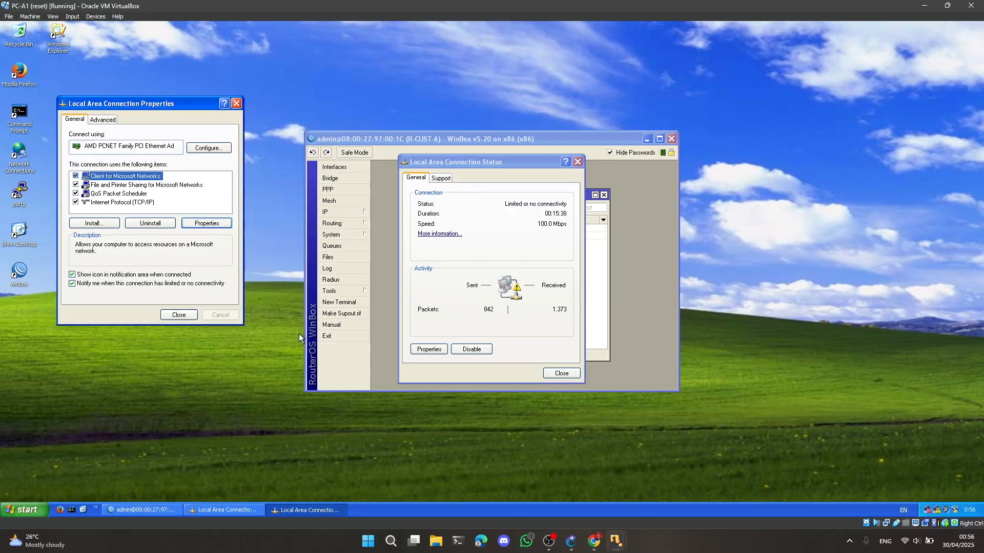
left_click(563, 374)
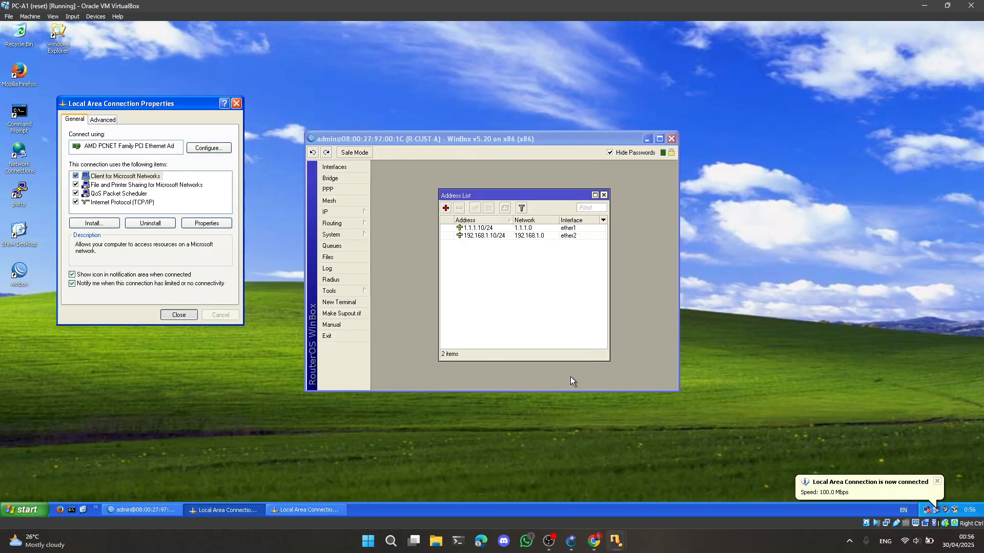
Switch to the PC-A2 virtual machine and maximize its window
left_click(617, 541)
left_click(675, 491)
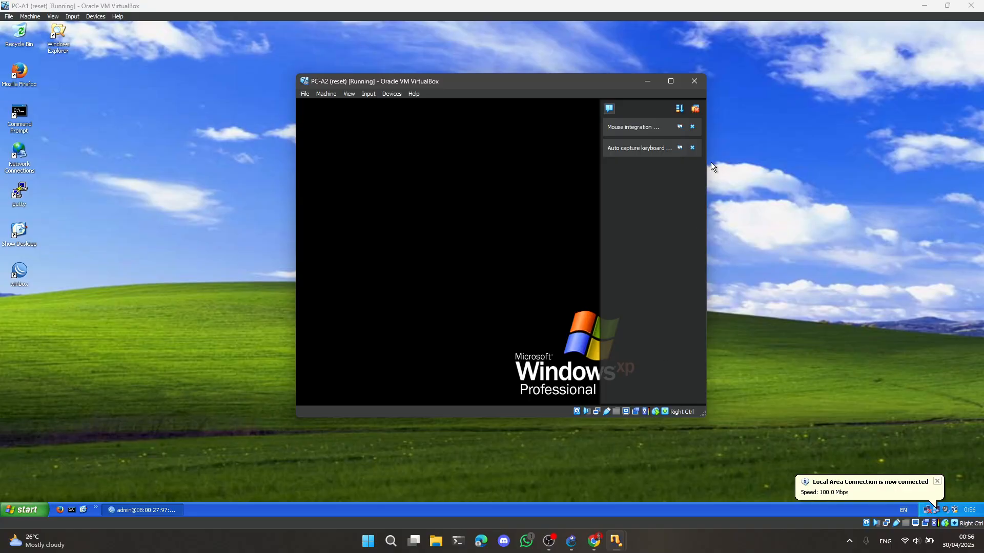
left_click(671, 82)
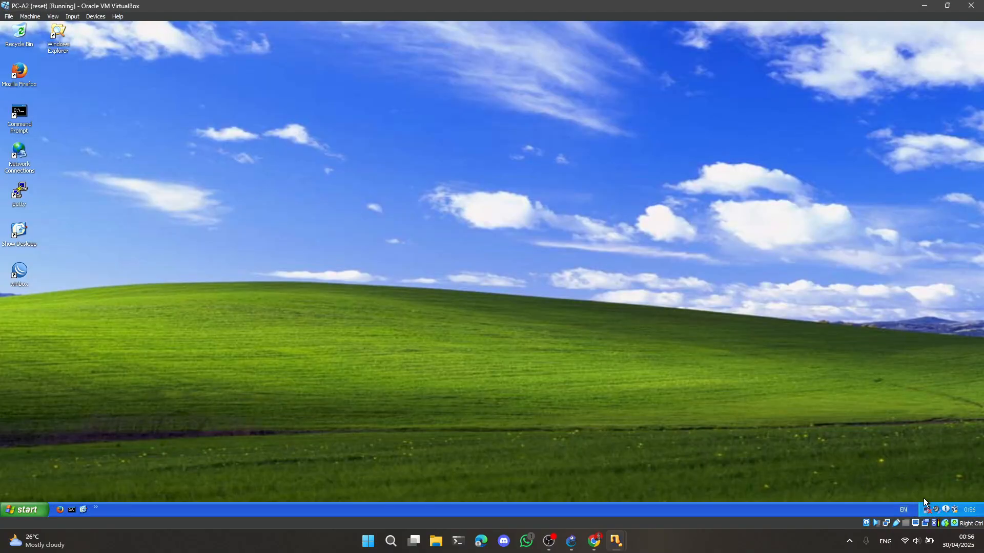
Open the TCP/IP properties of PC-A2's Local Area Connection for manual addressing
left_click(927, 511)
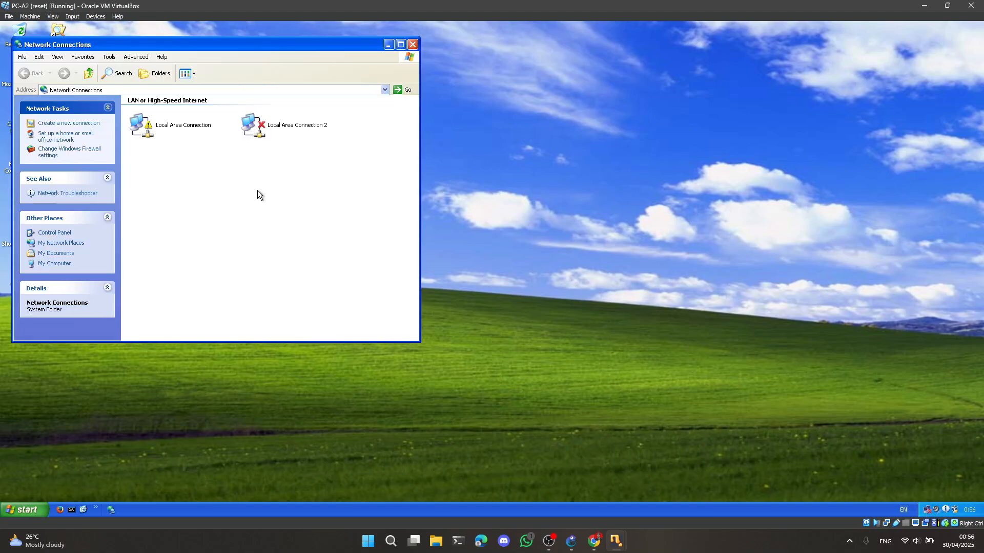
left_click(184, 128)
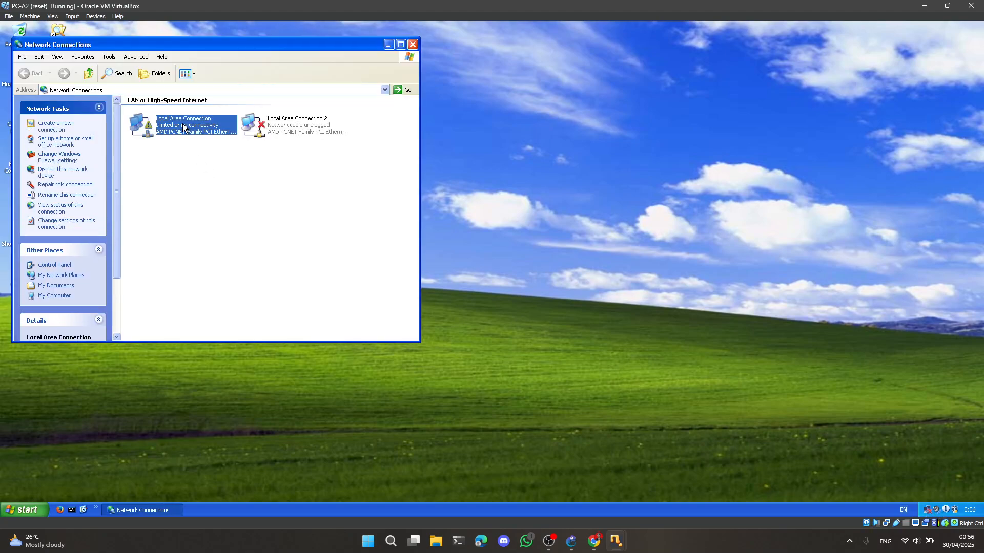
left_click(193, 165)
left_click(149, 131)
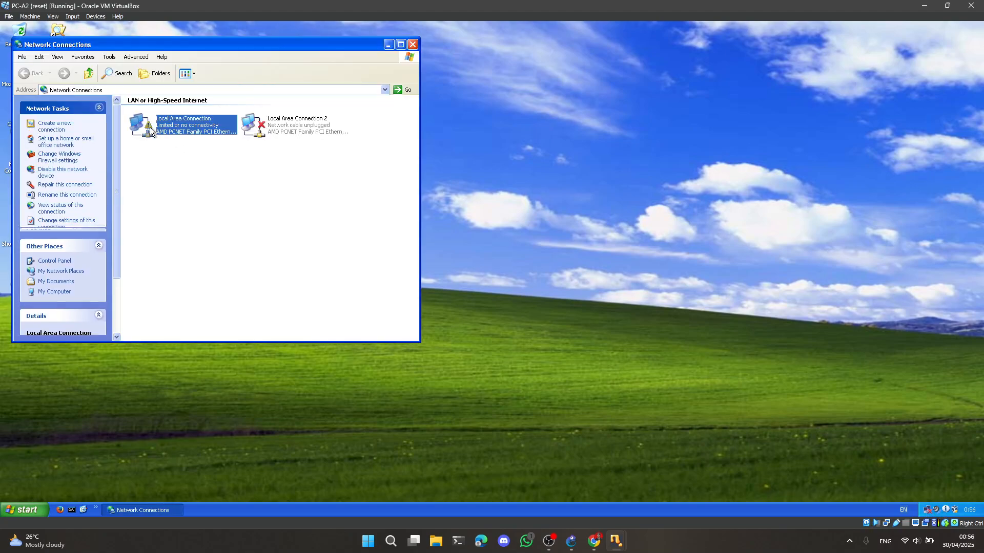
double_click(150, 131)
left_click(428, 350)
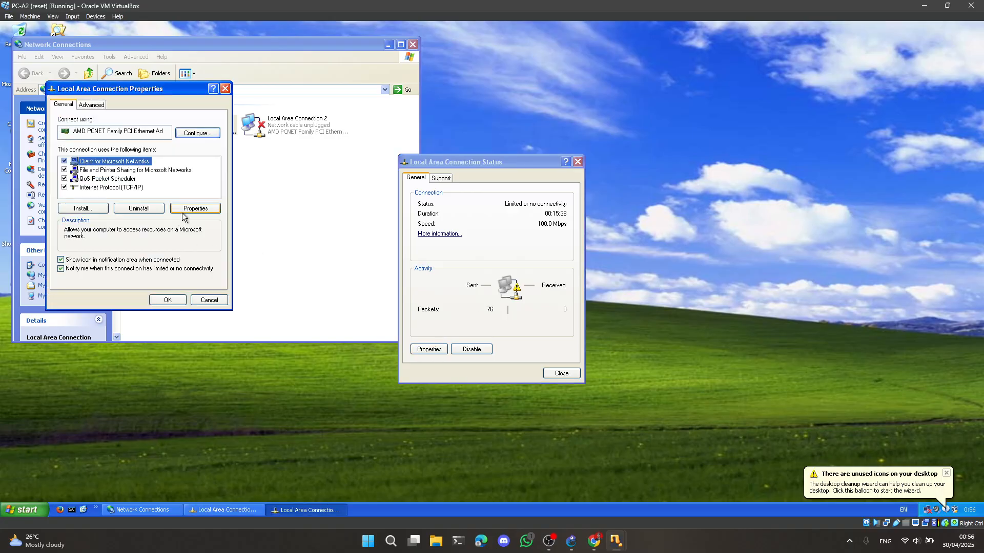
left_click(127, 188)
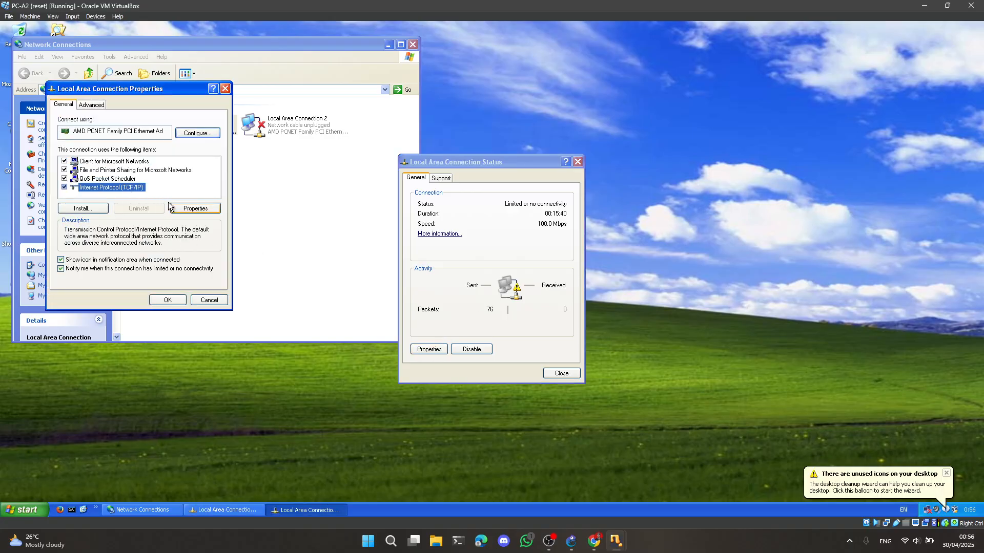
left_click(187, 209)
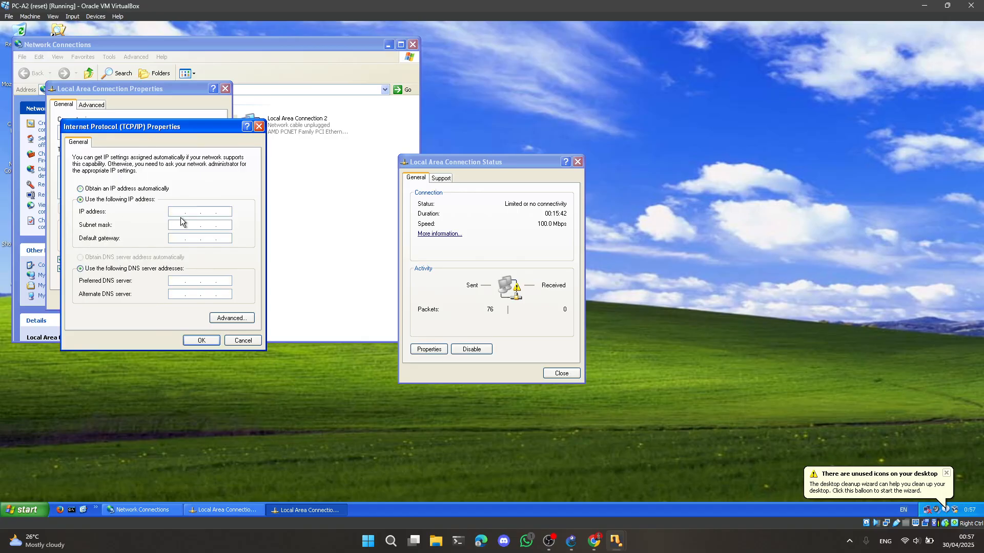
Set PC-A2's IP address to 192.168.1.12 with default gateway 192.168.1.10, apply it and close the connection status
left_click(176, 211)
type("192.168.1.12")
key("Tab")
key("Tab")
type("192")
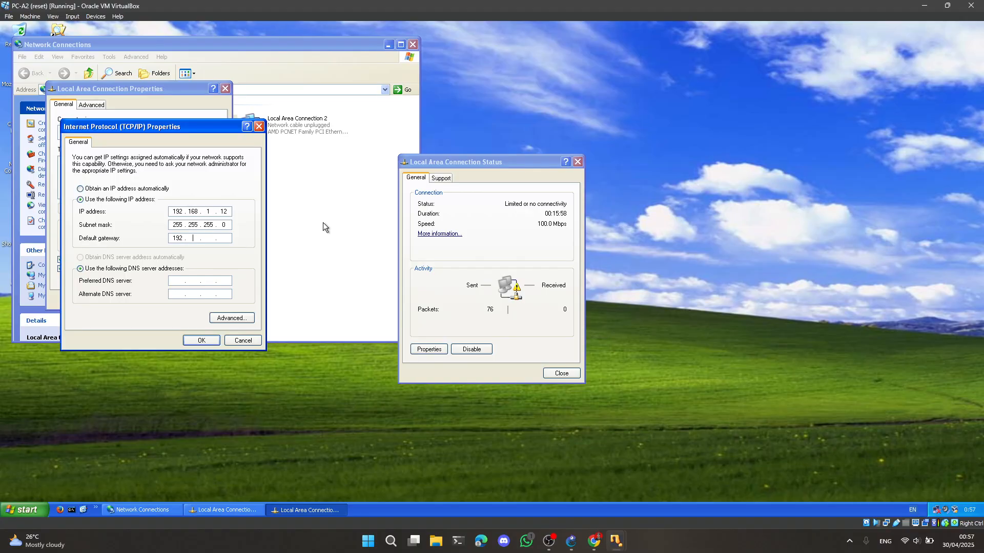
type("168 . 1 . 10")
left_click(205, 341)
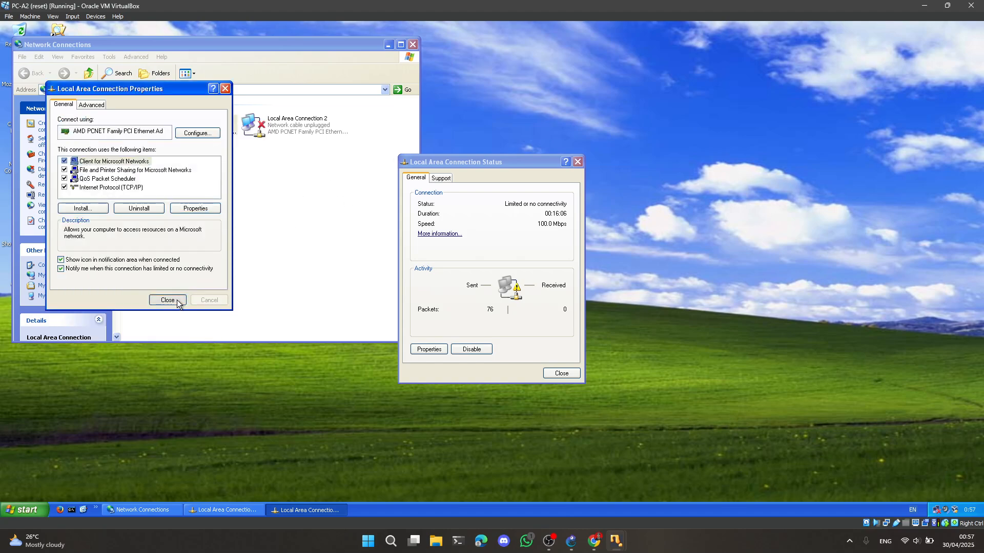
left_click(562, 373)
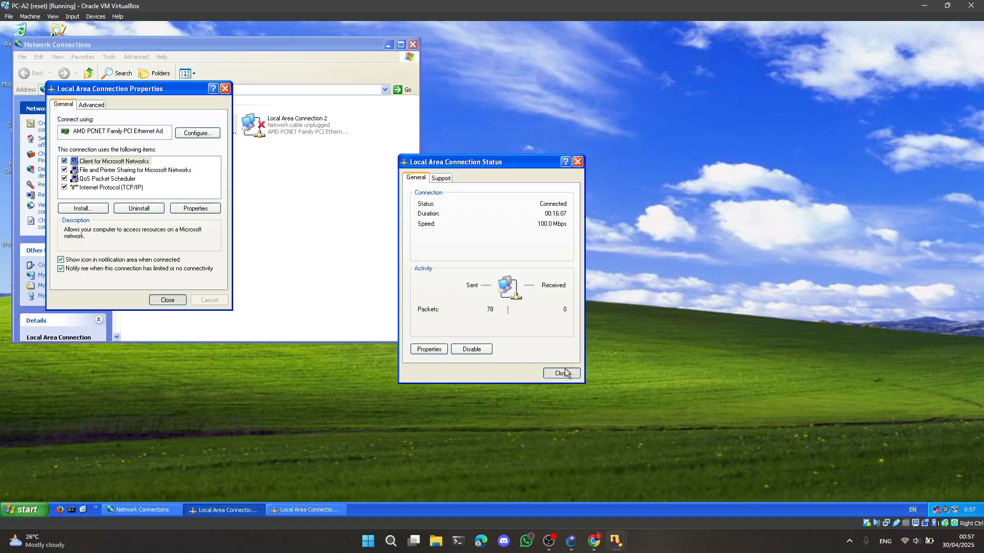
Bring up the GNS3 topology, switch to the PC-B1 virtual machine and maximize its window
left_click(613, 537)
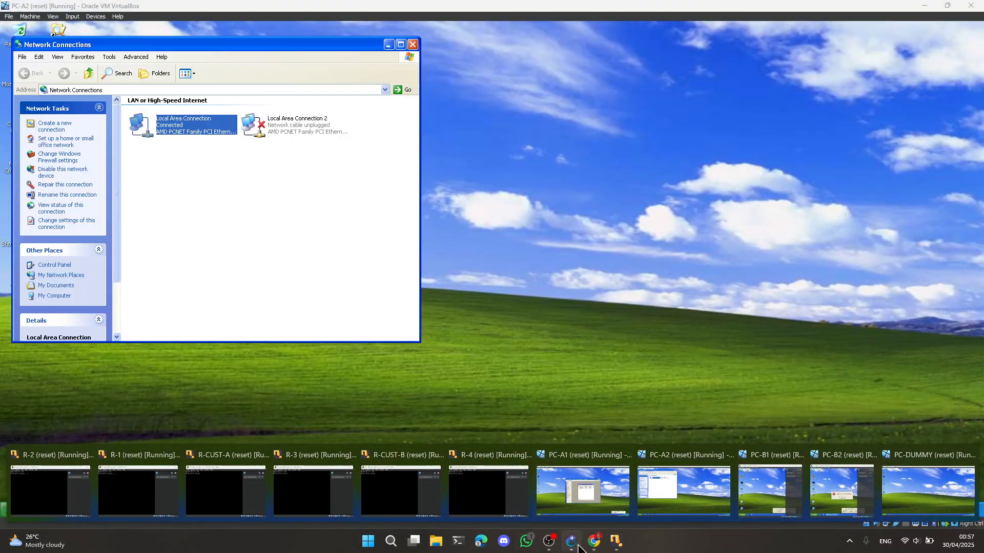
left_click(577, 545)
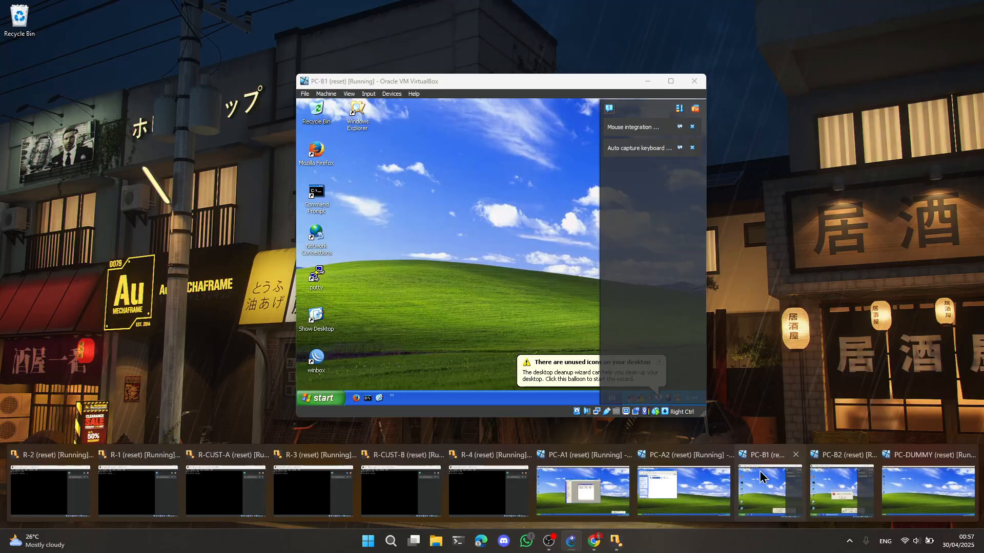
left_click(724, 477)
left_click(695, 108)
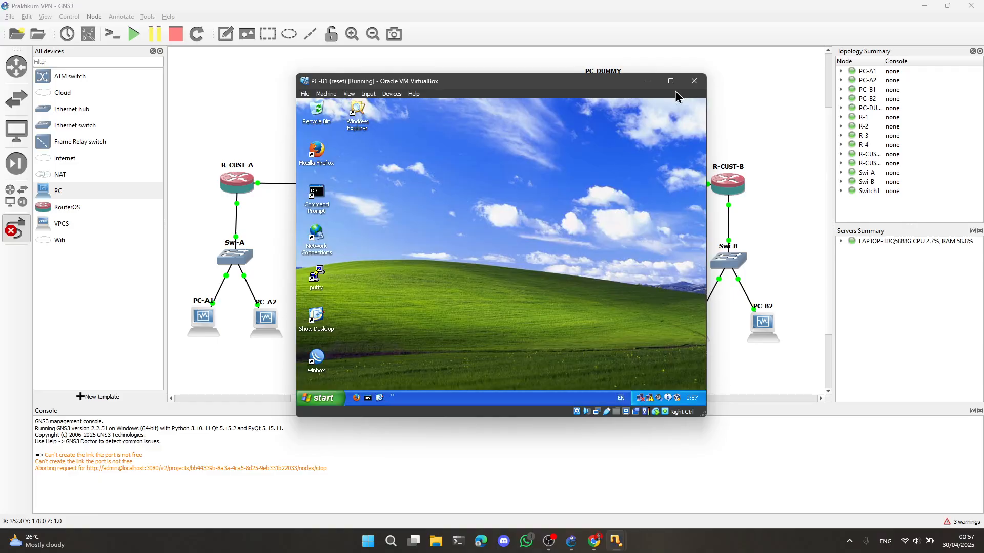
left_click(670, 81)
Launch WinBox on PC-B1 and connect to the discovered MikroTik router by its MAC address
double_click(18, 271)
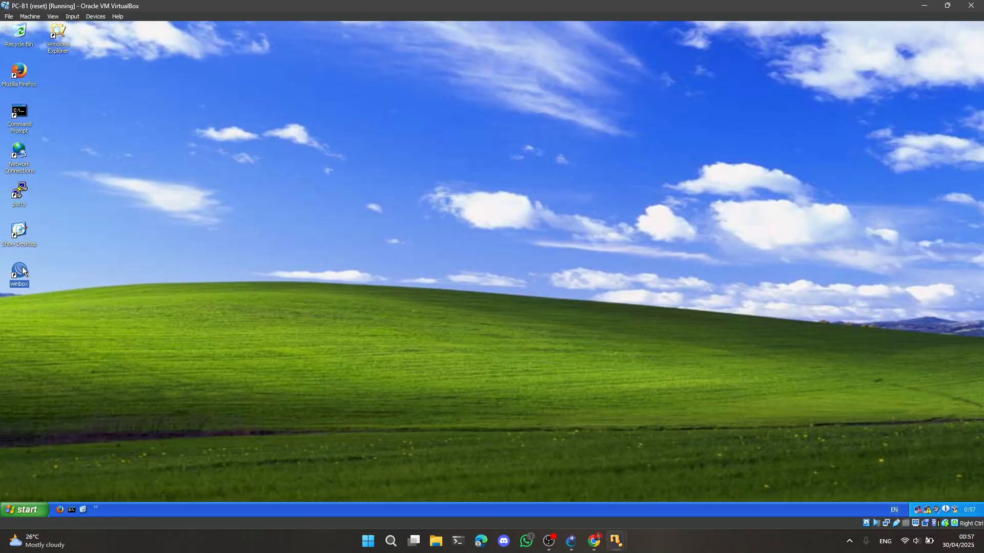
left_click(127, 48)
left_click(82, 89)
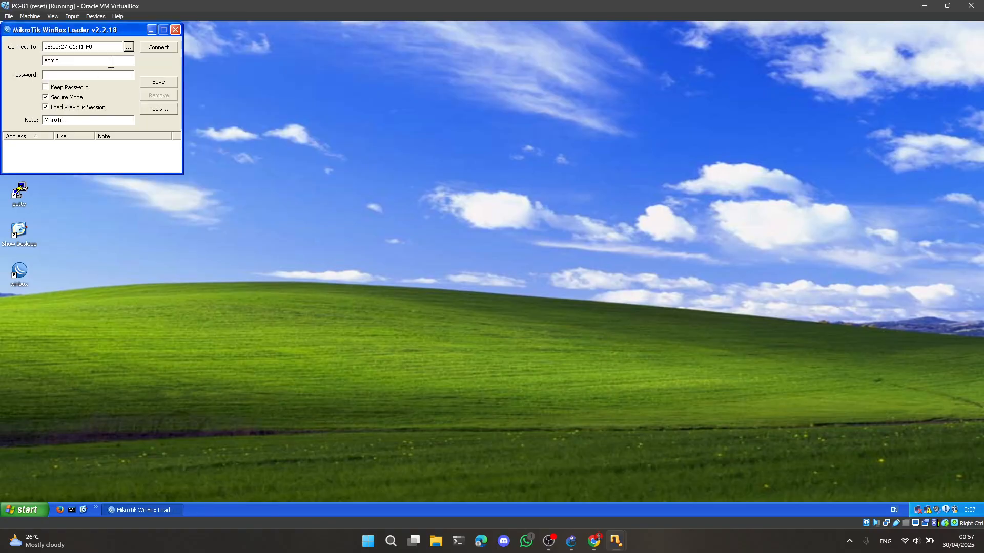
left_click(154, 49)
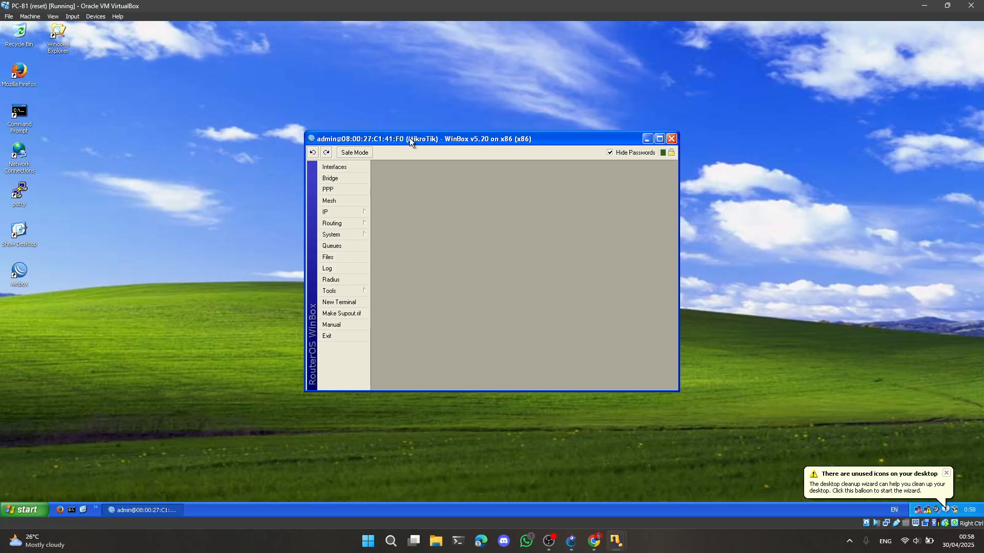
Set the connected MikroTik router's identity to R-CUST-B
left_click(342, 236)
left_click(387, 285)
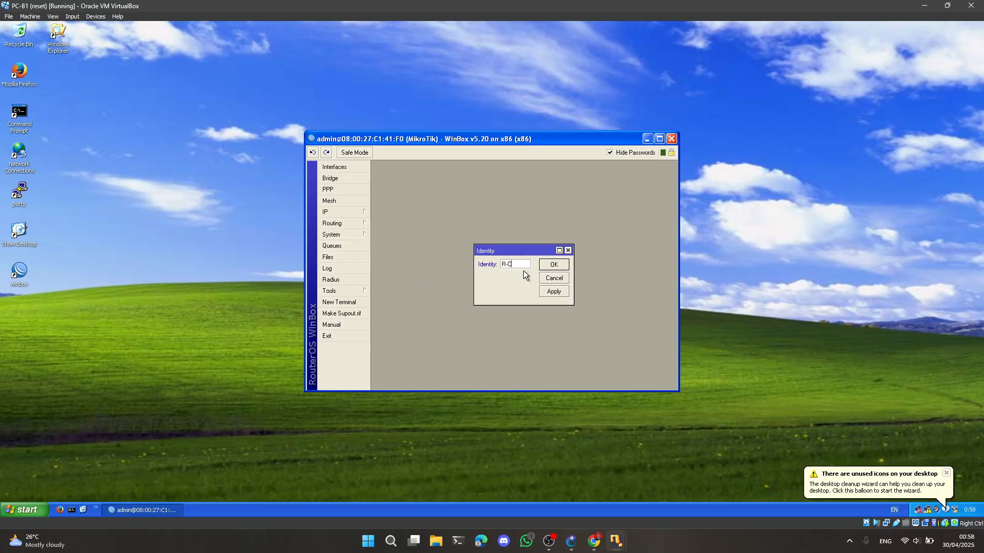
type("R-CUST-B")
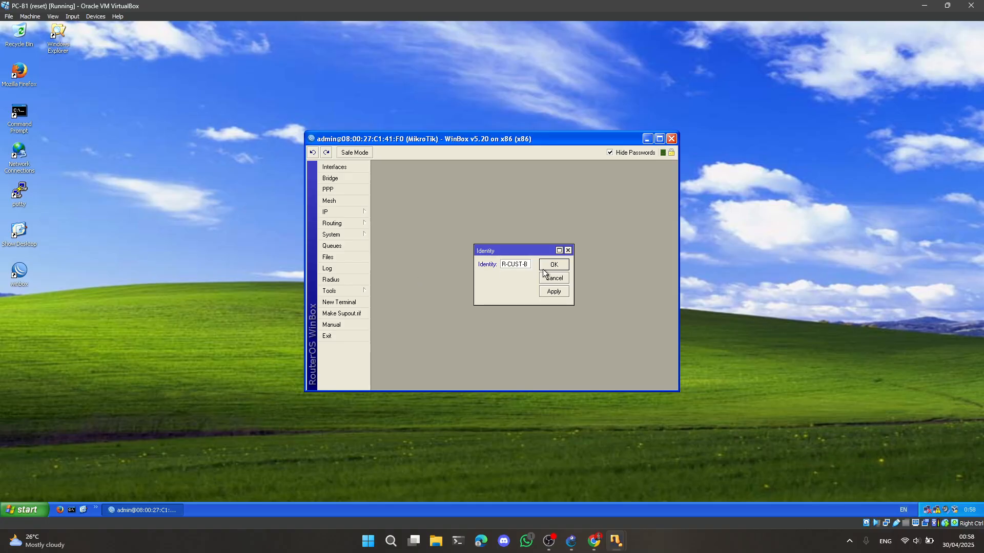
left_click(553, 266)
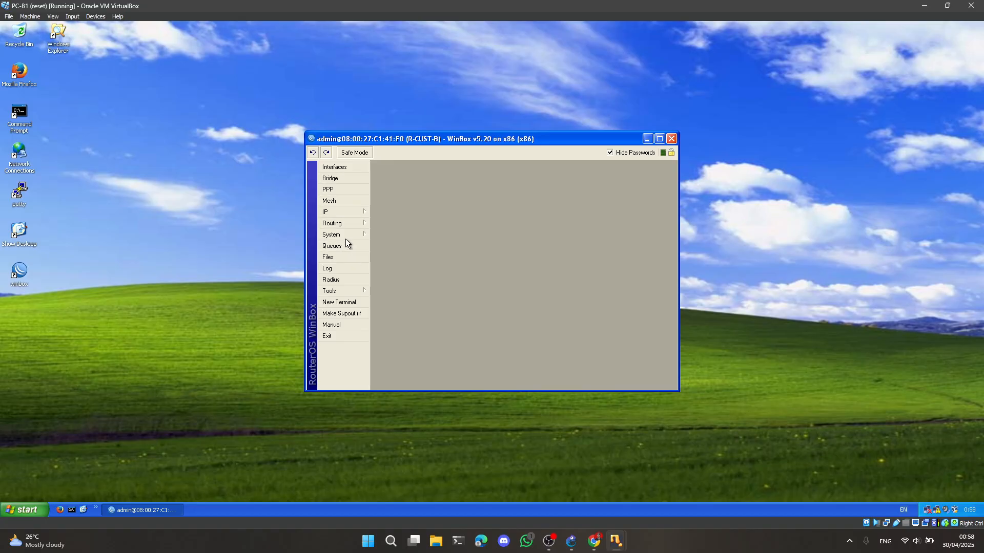
Add the IP address 2.2.2.10/24 on interface ether1 of R-CUST-B
left_click(343, 213)
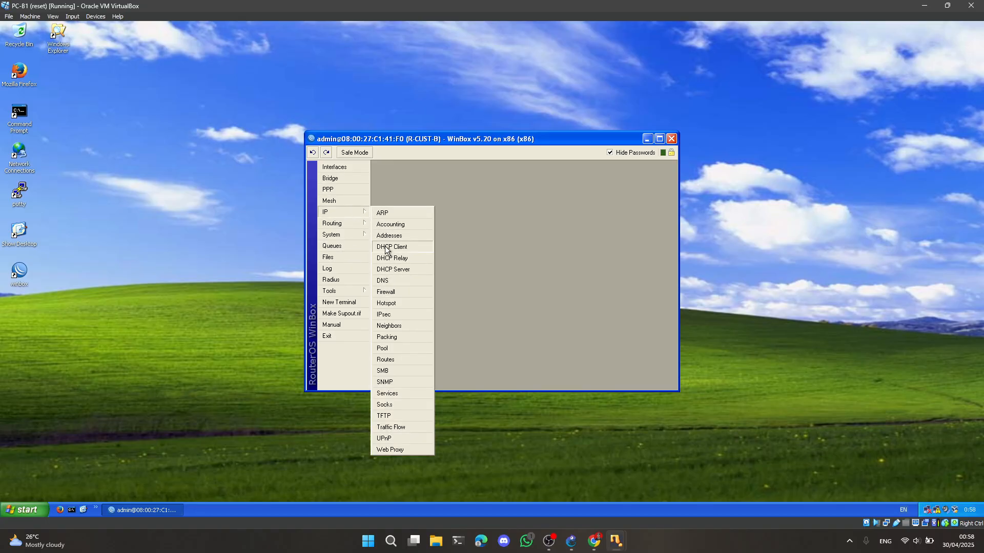
left_click(391, 237)
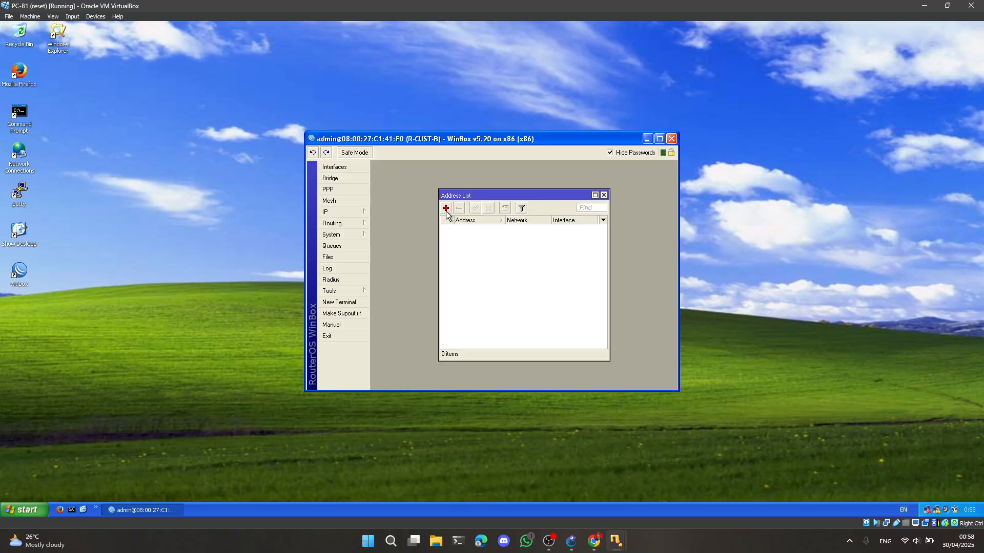
left_click(445, 208)
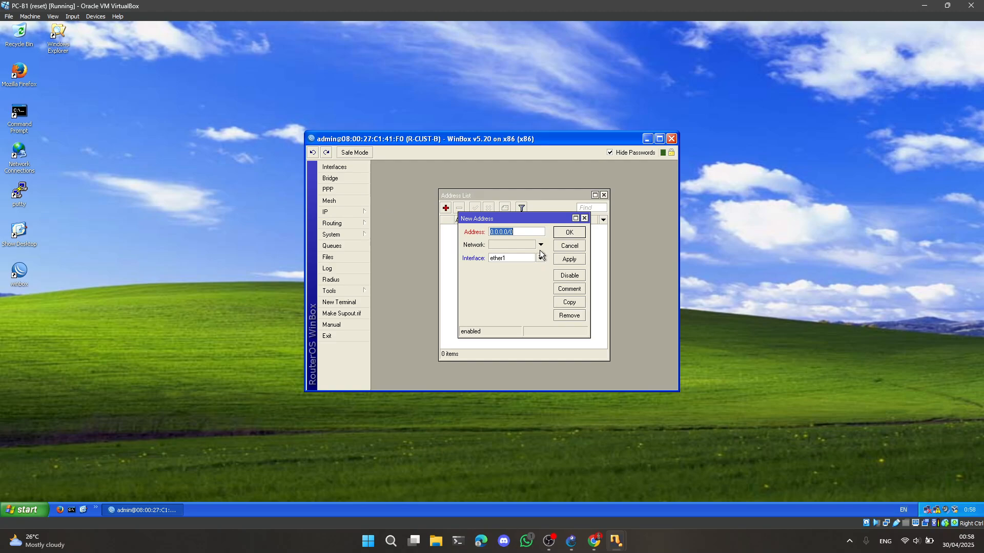
type("2")
type(".2.2.1p")
type("/24")
left_click(561, 233)
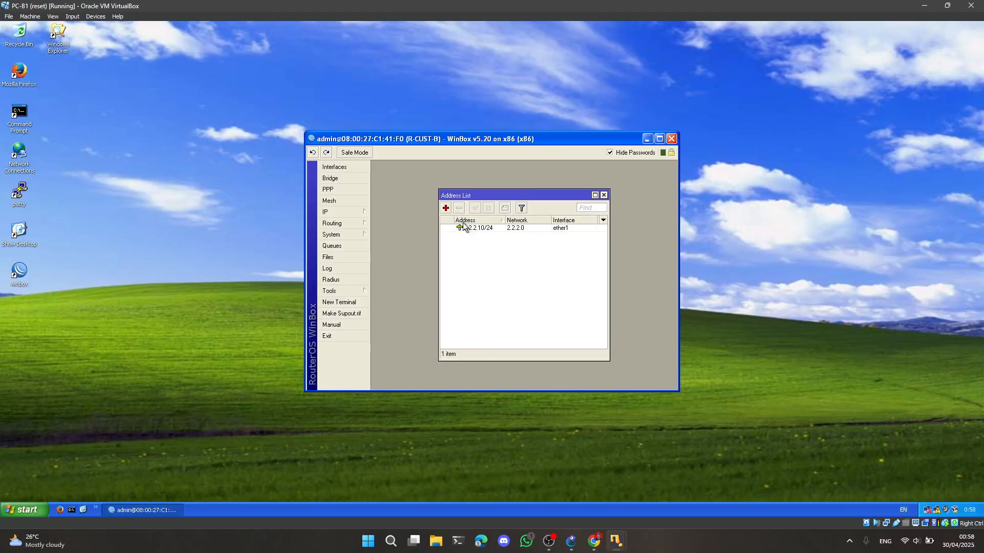
Add the IP address 192.168.2.10/24 on ether2 of R-CUST-B and widen the Address column
left_click(446, 208)
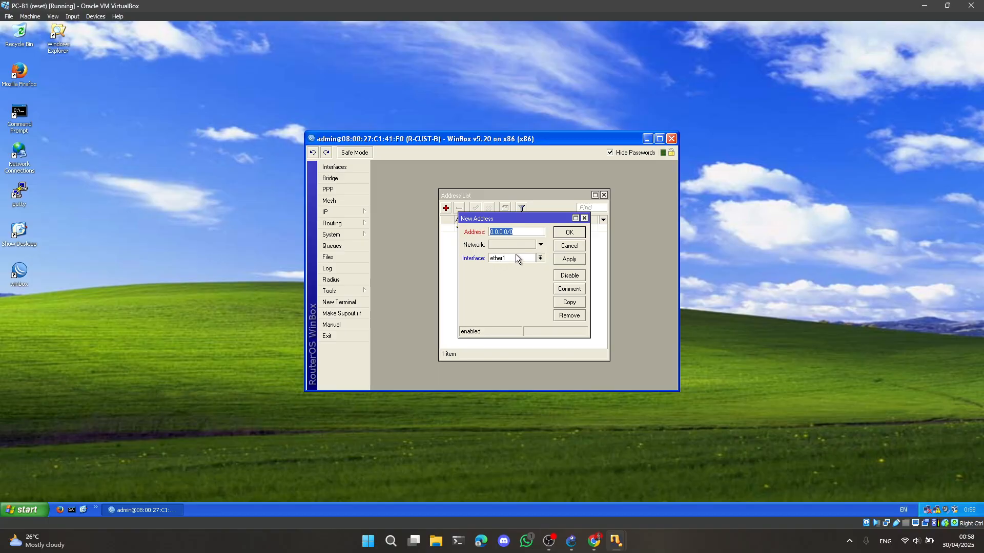
type("192.168.2.10/24")
left_click(540, 259)
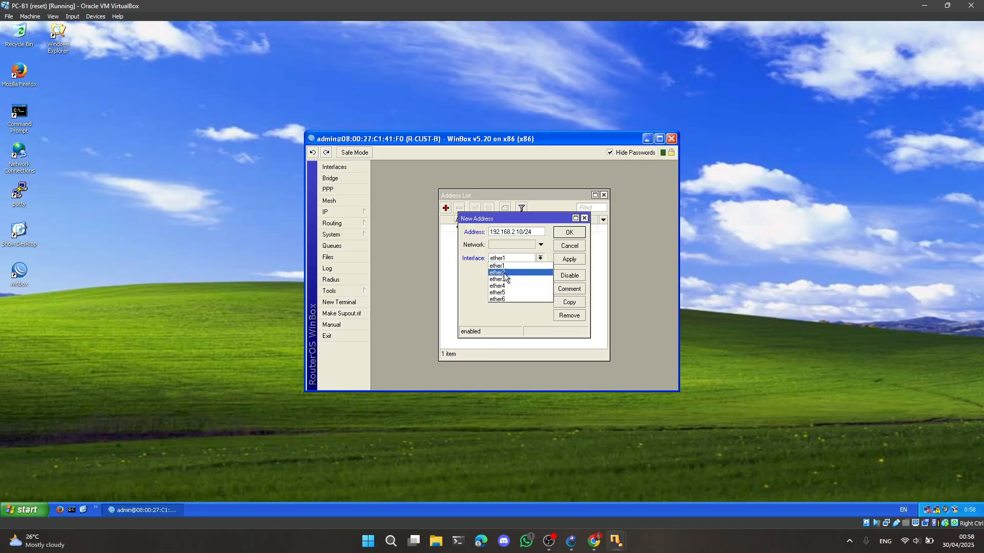
left_click(508, 276)
left_click(569, 233)
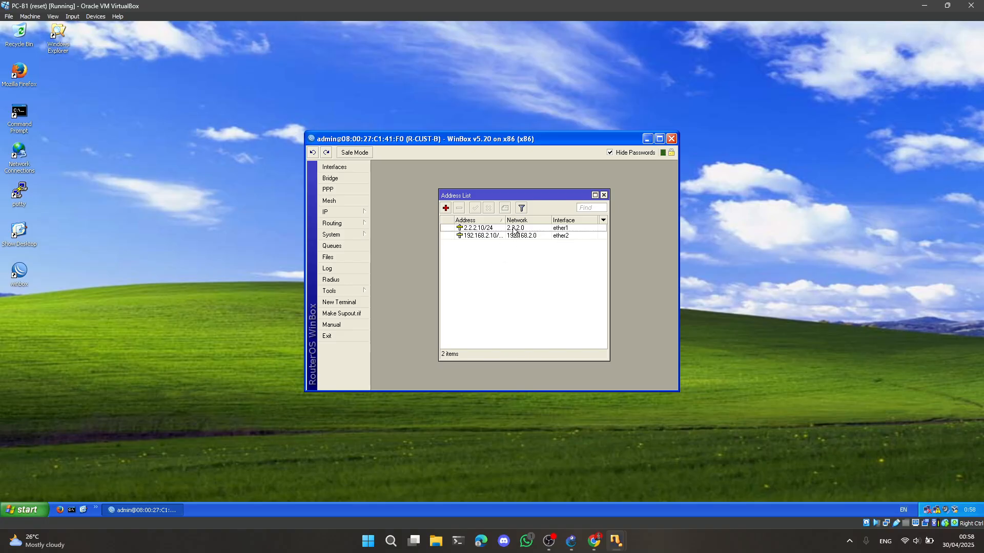
mouse_move(505, 220)
left_mouse_down()
mouse_move(525, 220)
mouse_move(512, 220)
left_mouse_up()
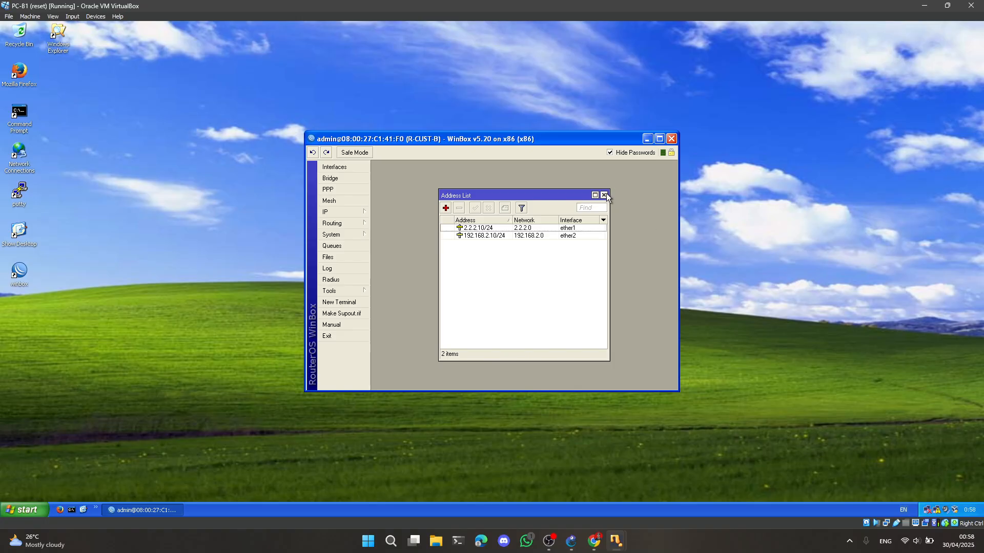
Open the TCP/IP properties of PC-B1's Local Area Connection and choose manual IP addressing
left_click(936, 511)
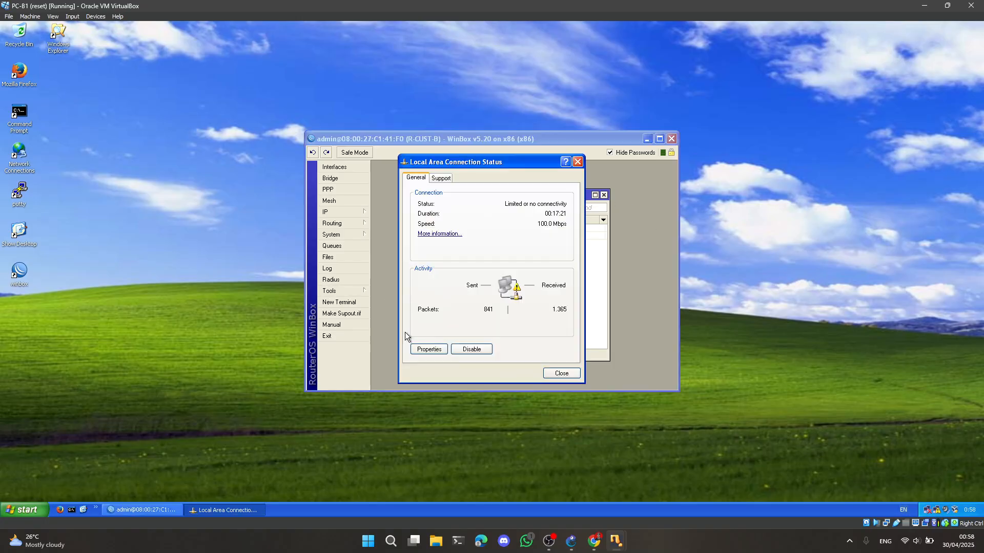
left_click(433, 349)
left_click(91, 159)
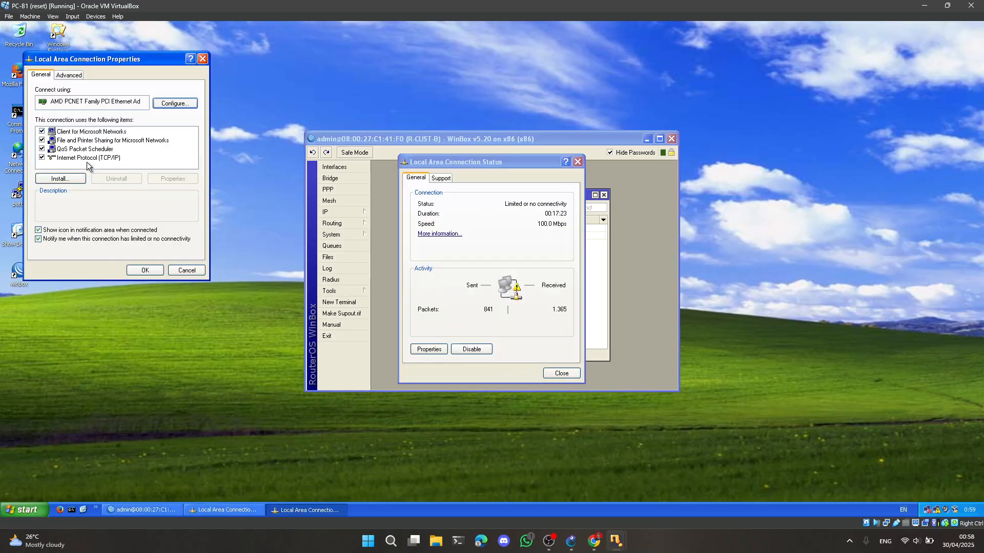
left_click(165, 179)
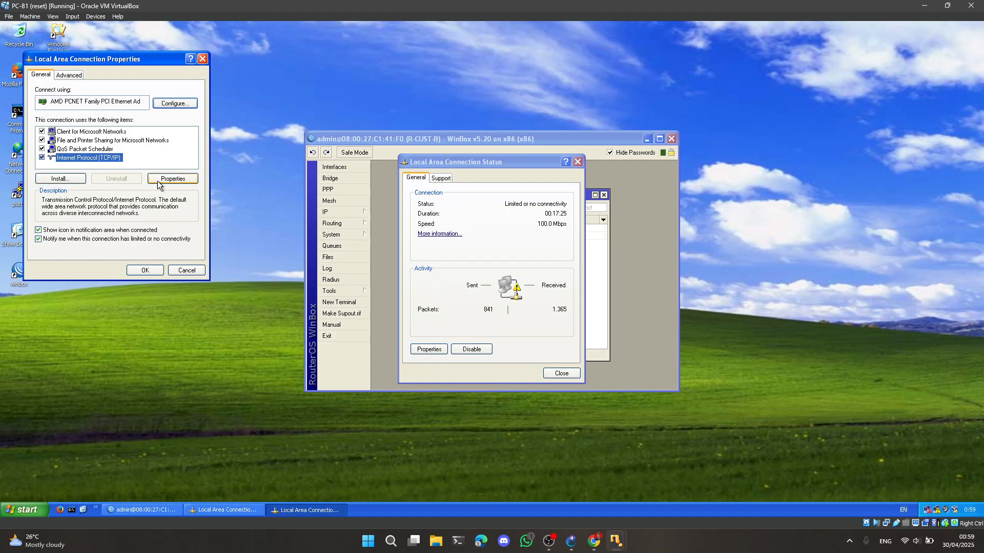
left_click(65, 171)
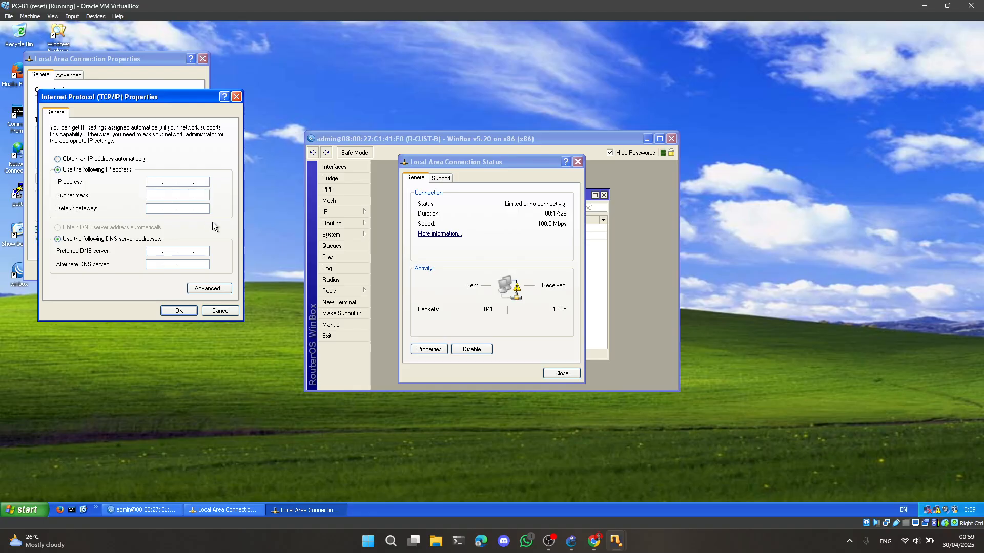
Fill in PC-B1's static IP settings with an address beginning 192.168, apply them and close the connection status
type("192 . 168")
key("Tab")
key("Tab")
left_click(177, 311)
left_click(145, 270)
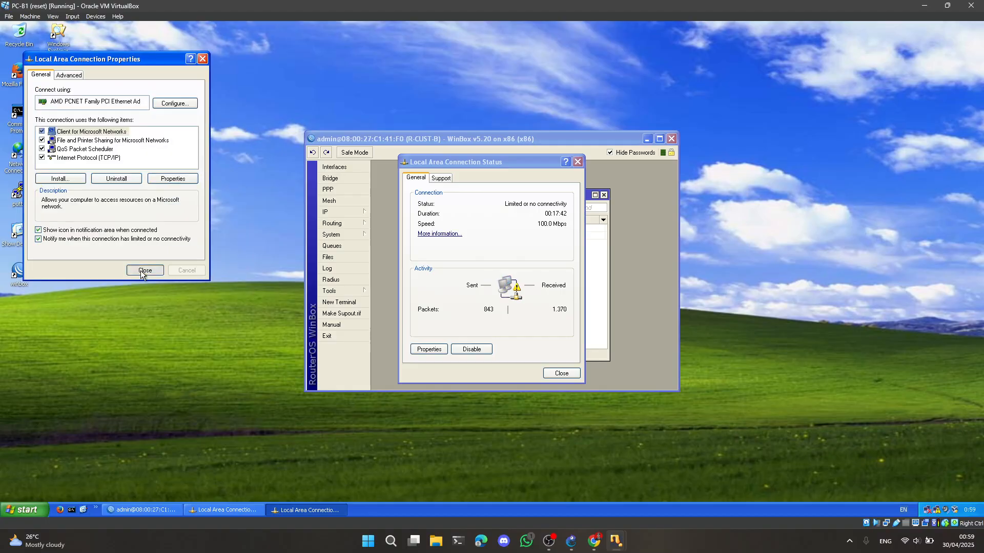
left_click(562, 373)
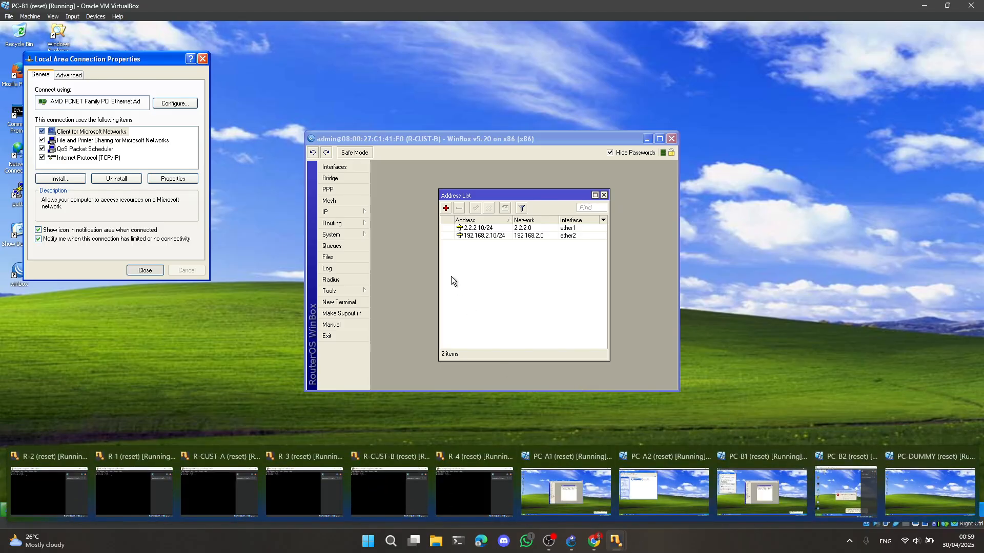
Switch to the PC-B2 virtual machine and dismiss its system error message
mouse_move(616, 539)
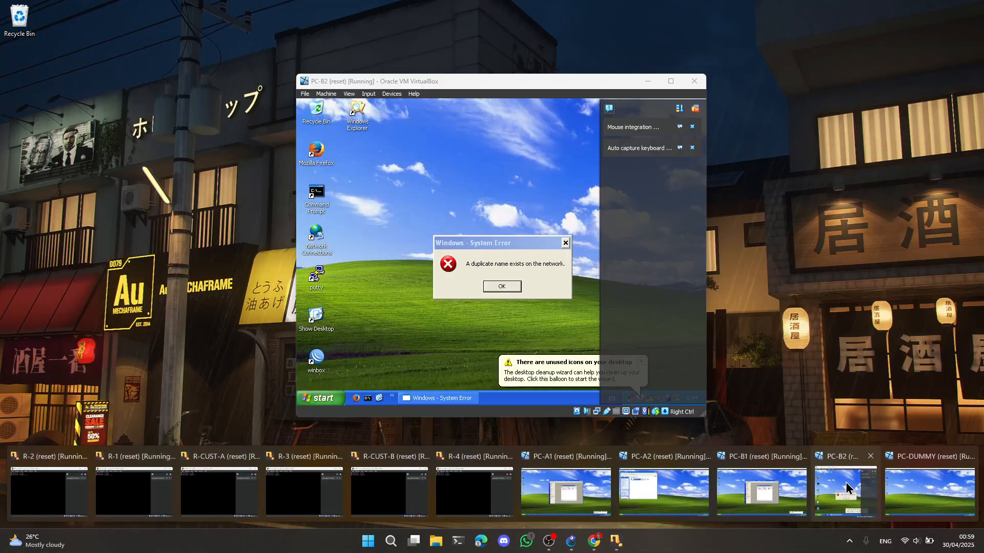
left_click(846, 489)
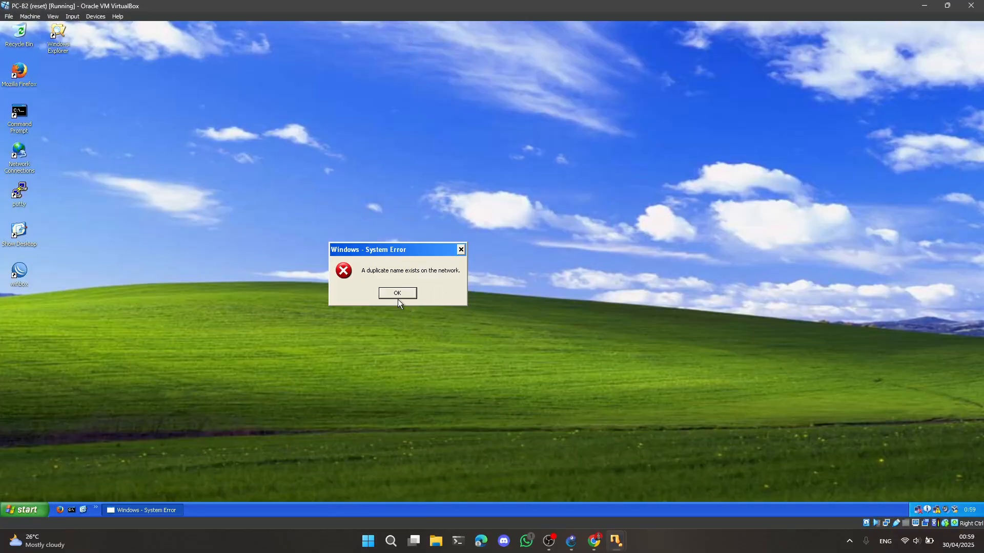
left_click(410, 297)
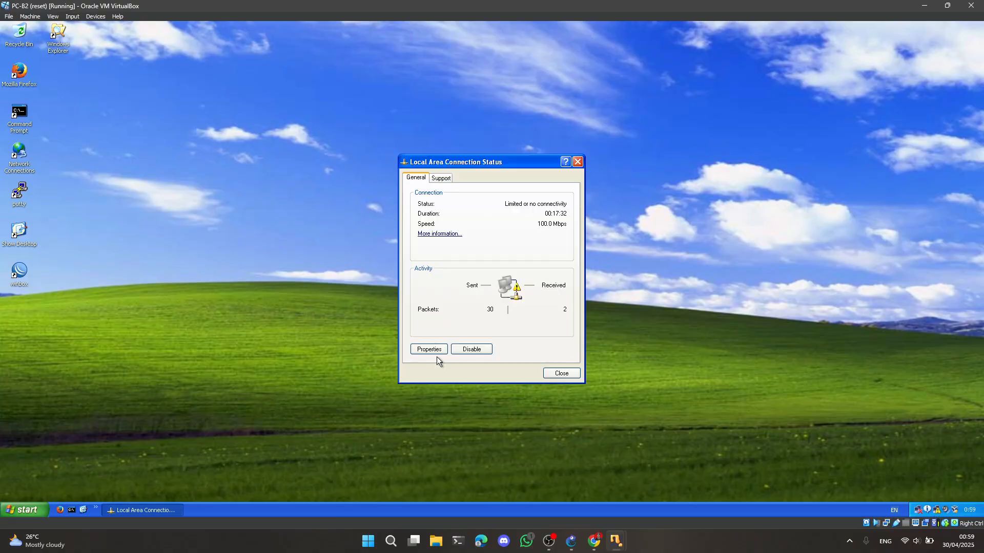
Assign PC-B2's Local Area Connection the static IP address 192.168.2.12, apply it and close the connection status
left_click(435, 350)
left_click(124, 218)
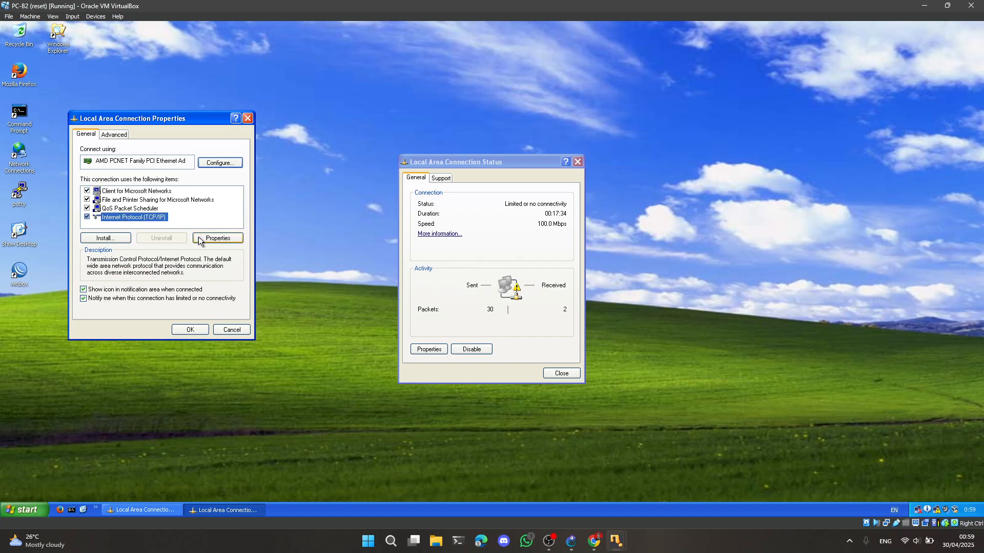
left_click(216, 239)
left_click(126, 230)
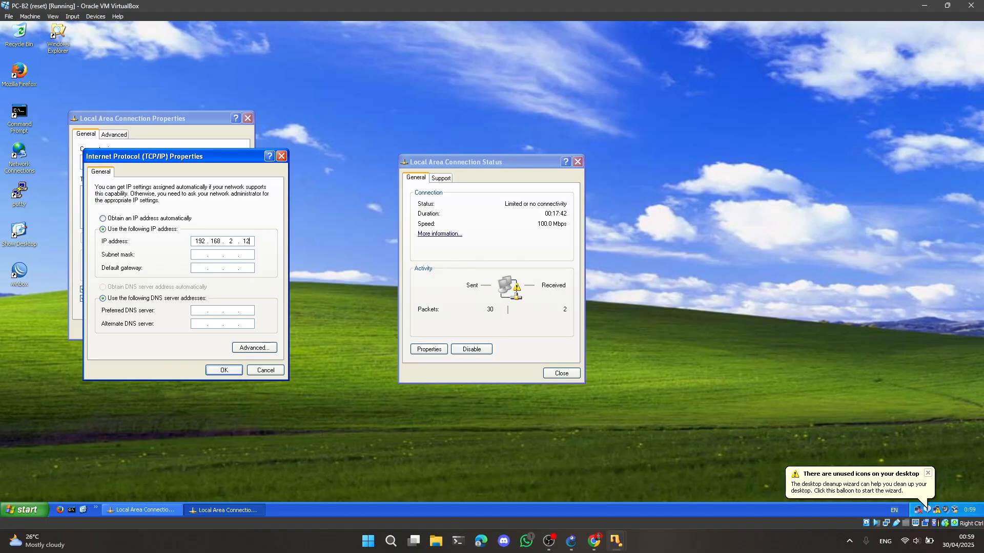
key("Tab")
key("Tab")
left_click(225, 371)
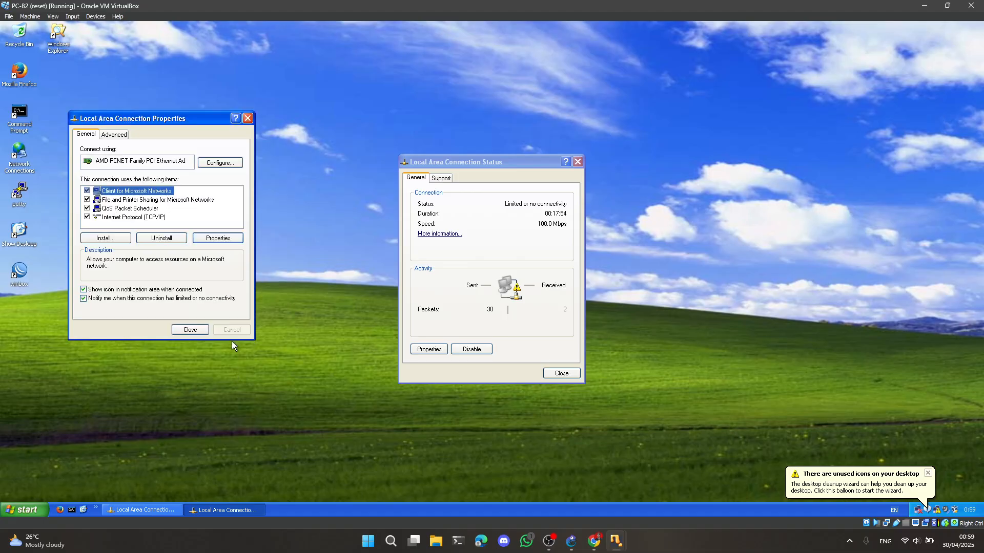
left_click(552, 370)
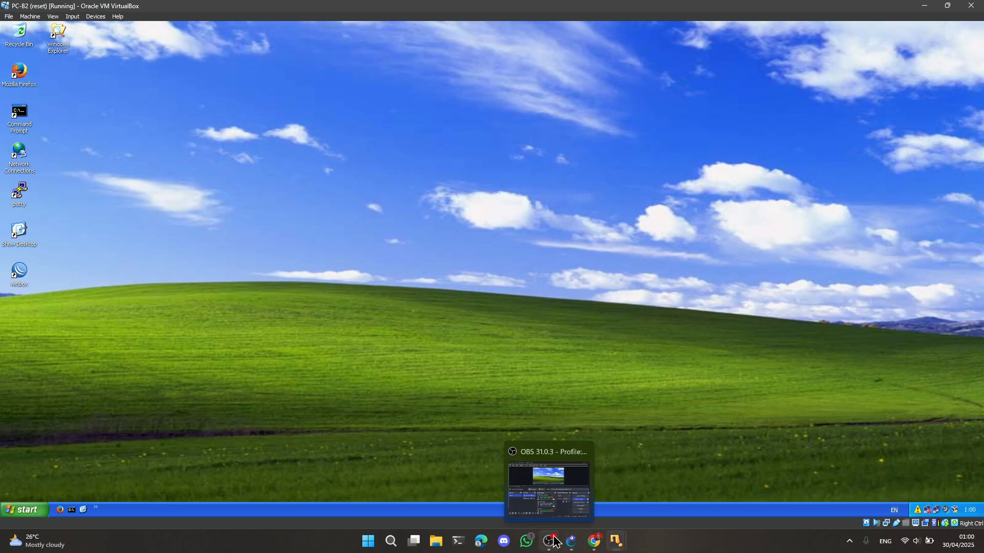
Return to the GNS3 topology and delete the link between Switch1 and R-4
left_click(572, 541)
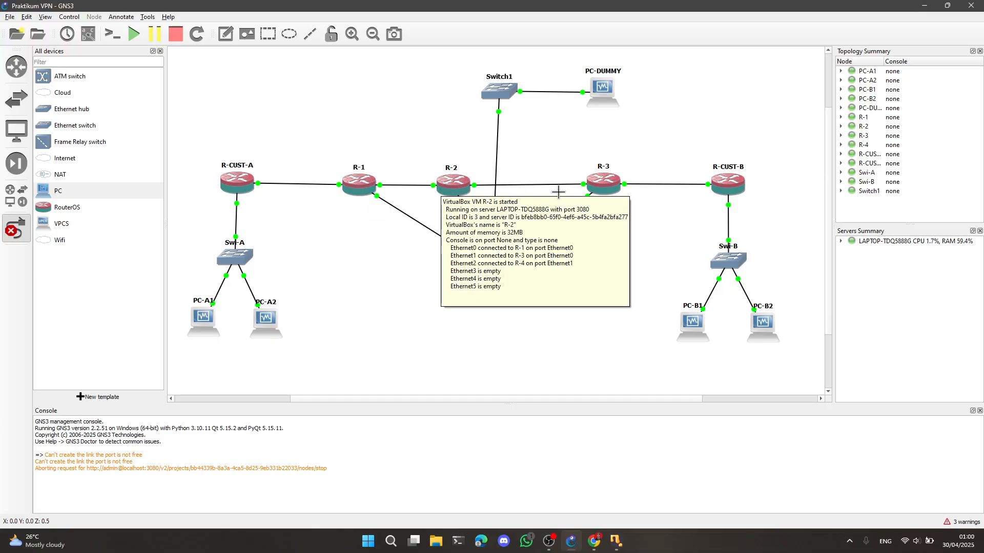
right_click(496, 150)
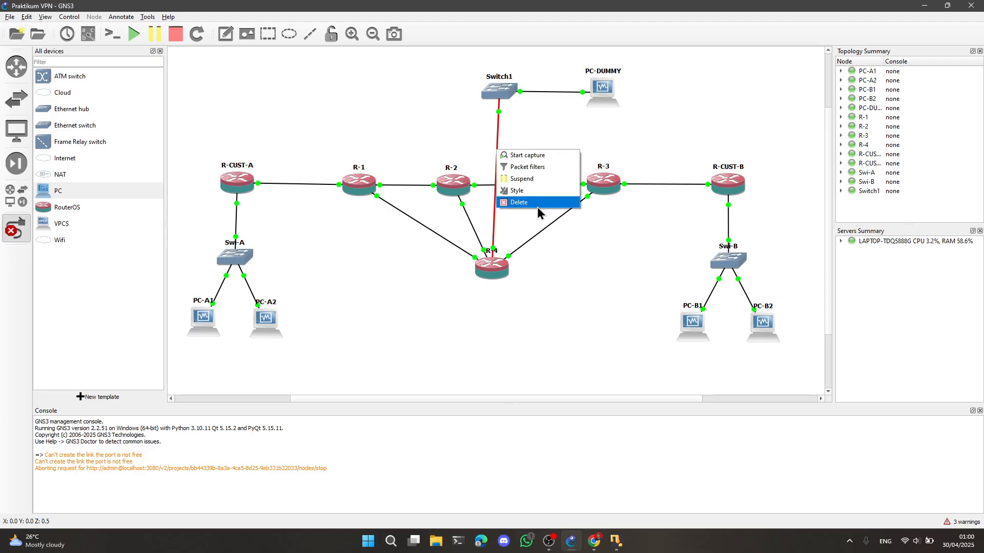
left_click(537, 207)
Link Switch1's Ethernet1 port to R-1's Ethernet3 port
left_click(499, 93)
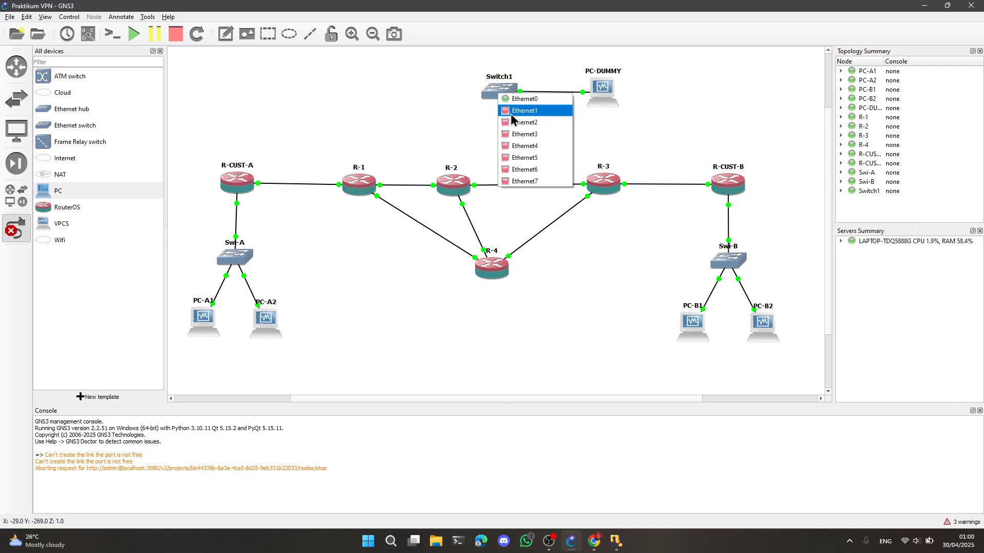
left_click(512, 113)
left_click(368, 181)
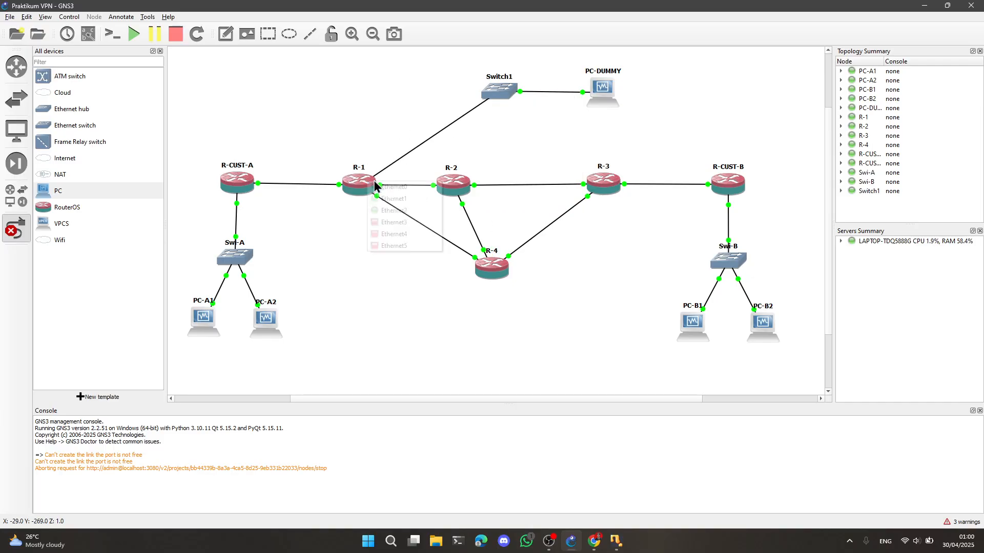
left_click(404, 223)
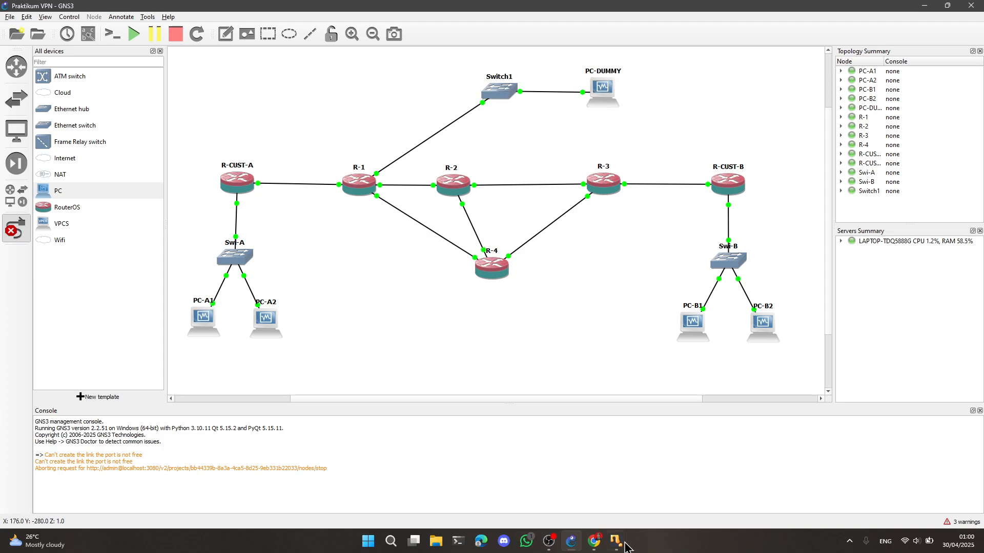
Switch to the PC-DUMMY virtual machine, launch WinBox and connect to router R-1 by its MAC address
mouse_move(625, 548)
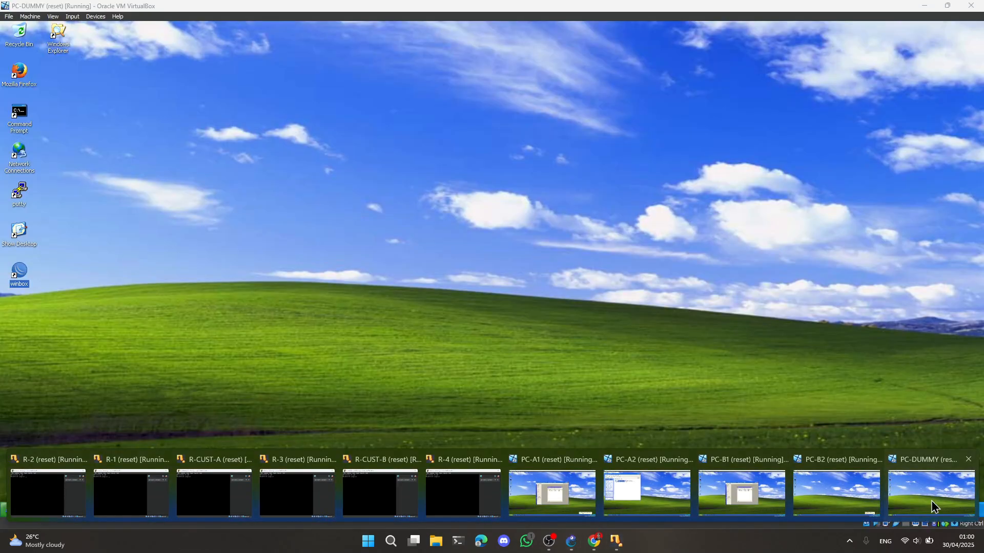
left_click(933, 510)
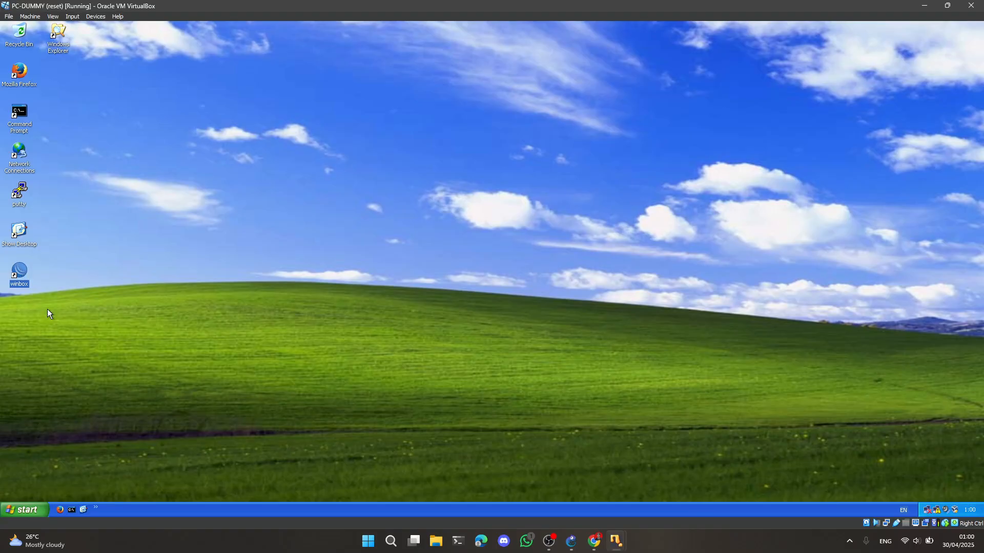
double_click(20, 273)
left_click(129, 47)
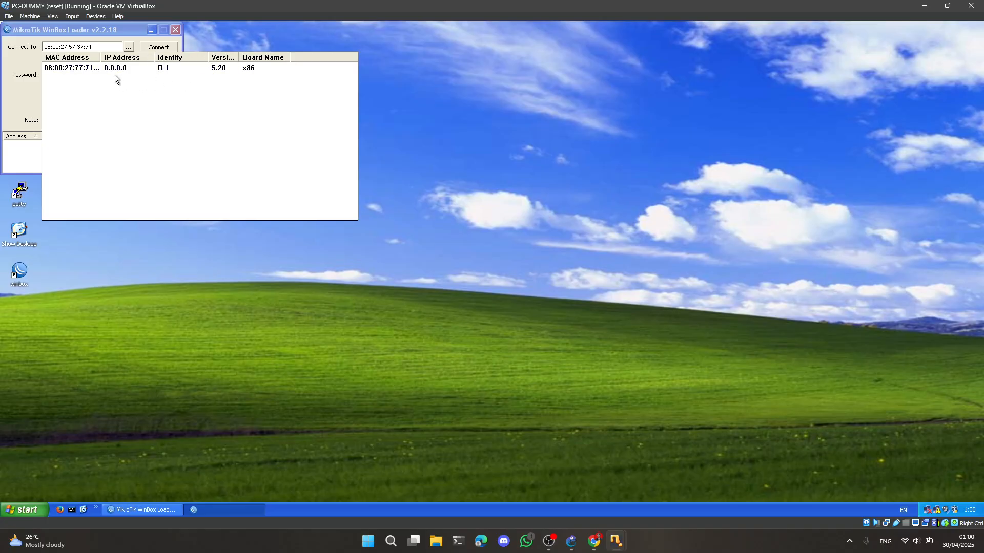
left_click(57, 73)
left_click(164, 50)
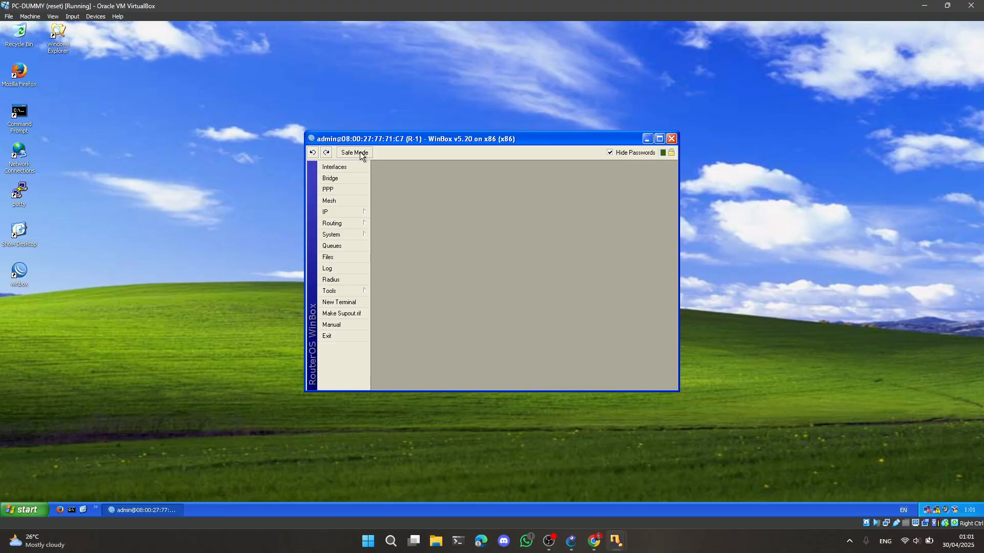
Open R-1's OSPF networks and add network 12.12.12.0/24 in the backbone area
mouse_move(343, 211)
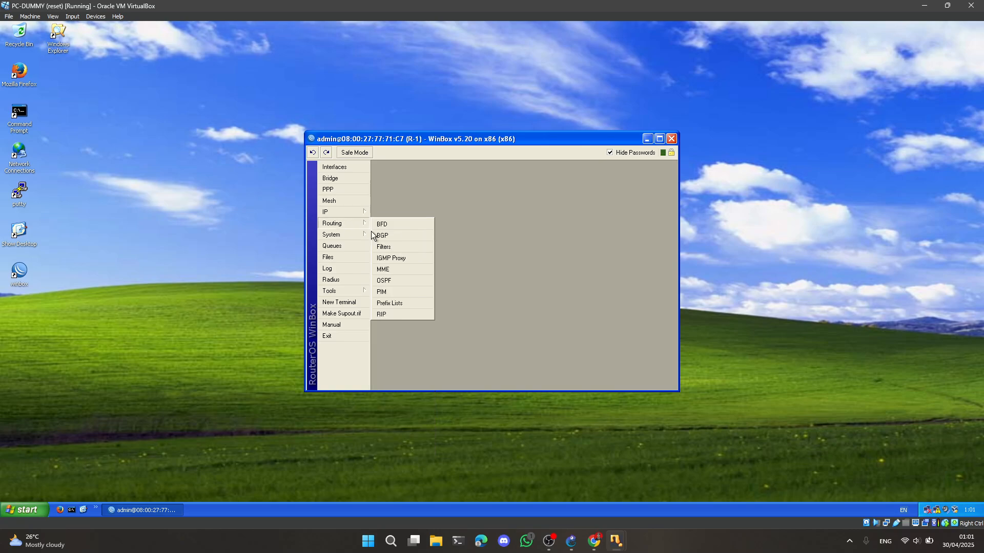
left_click(388, 281)
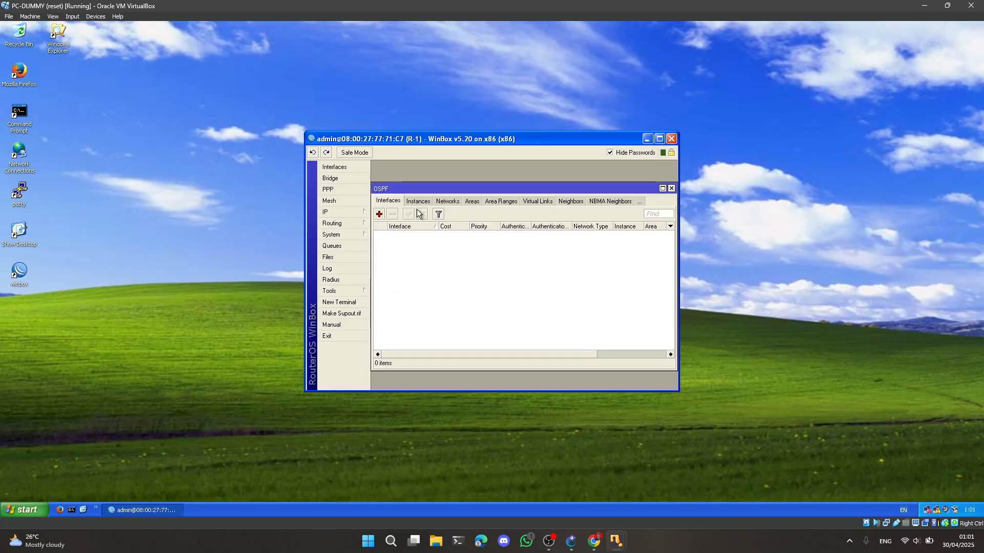
left_click(445, 202)
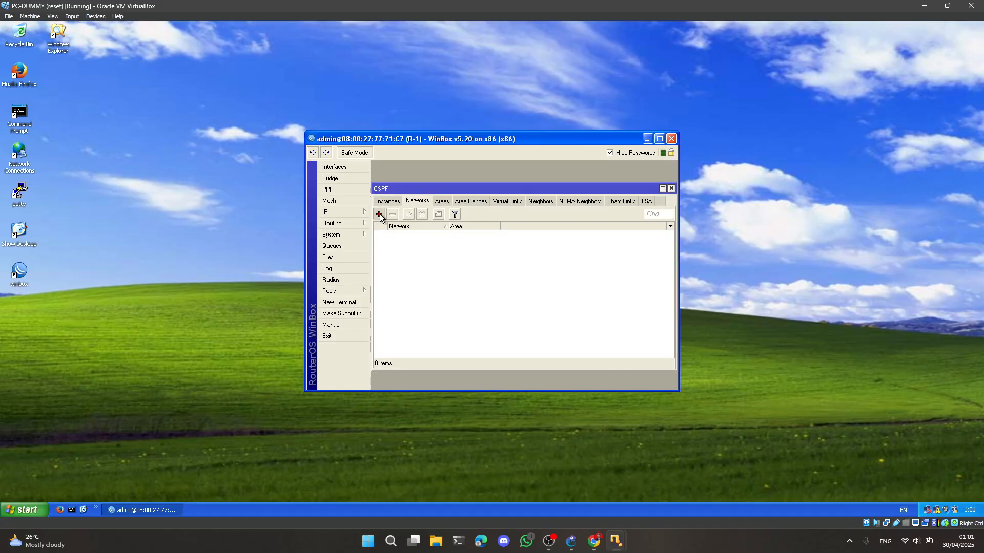
left_click(380, 214)
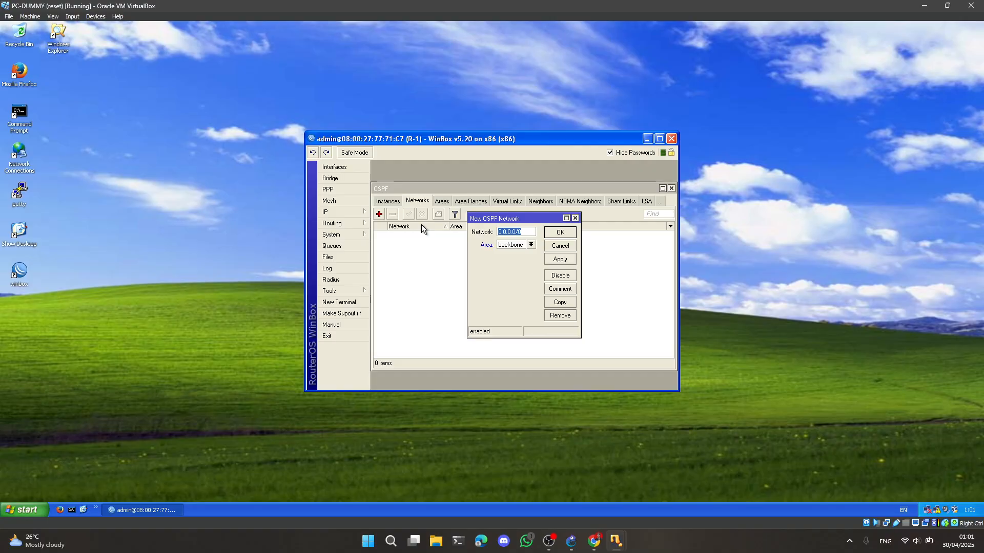
type("12.12.12.0/24")
left_click(560, 232)
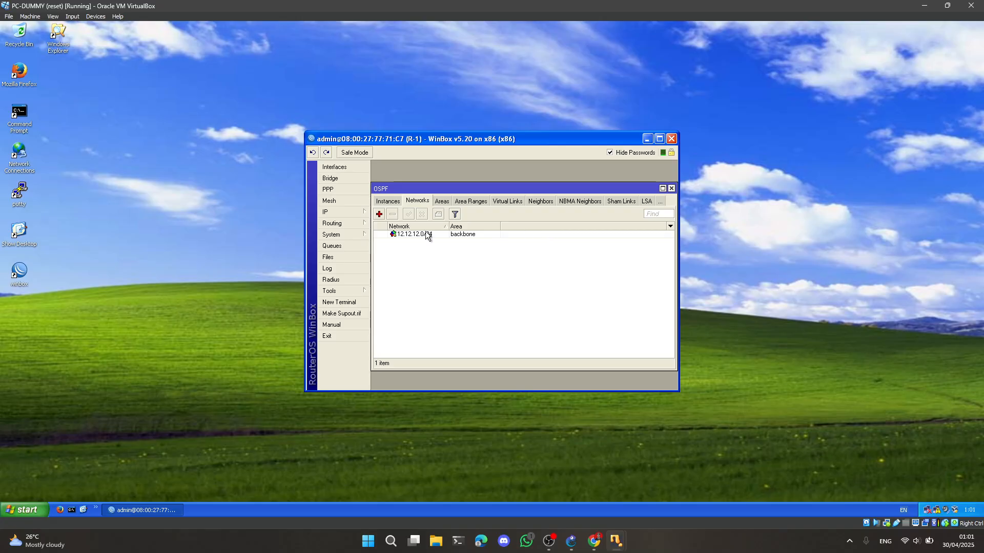
Add OSPF networks 14.14.14.0/24 and 1.1.1.0/24 to R-1 in the backbone area
left_click(380, 215)
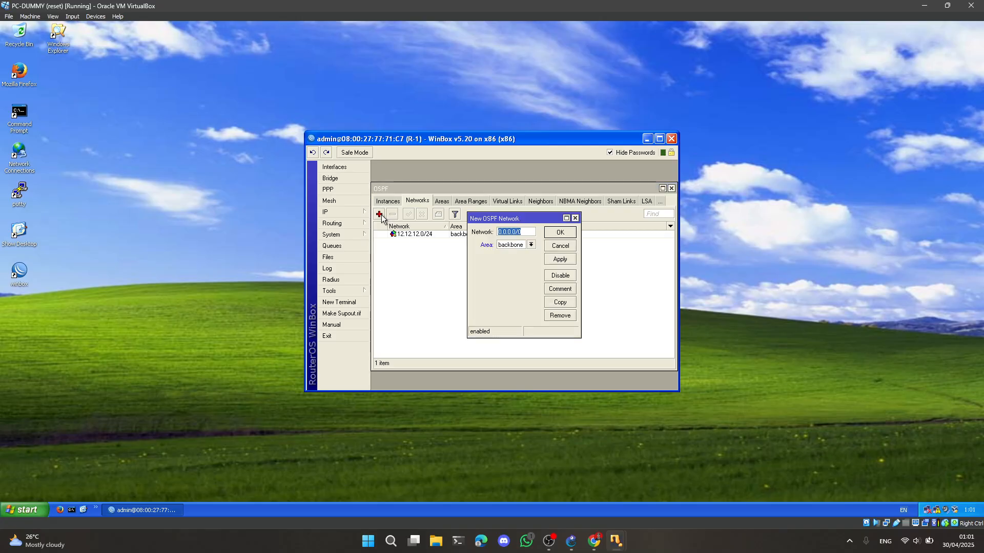
type("14.")
left_click(563, 233)
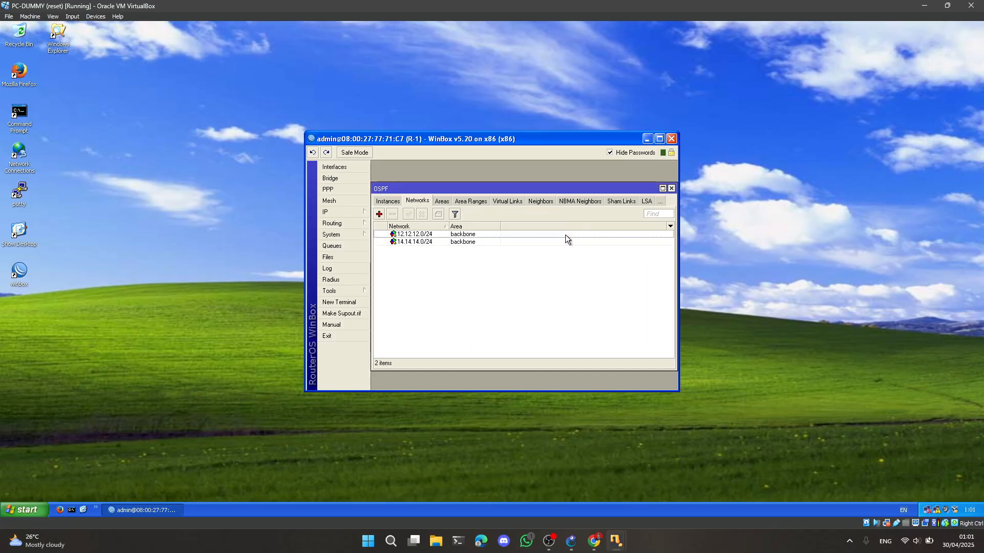
left_click(379, 214)
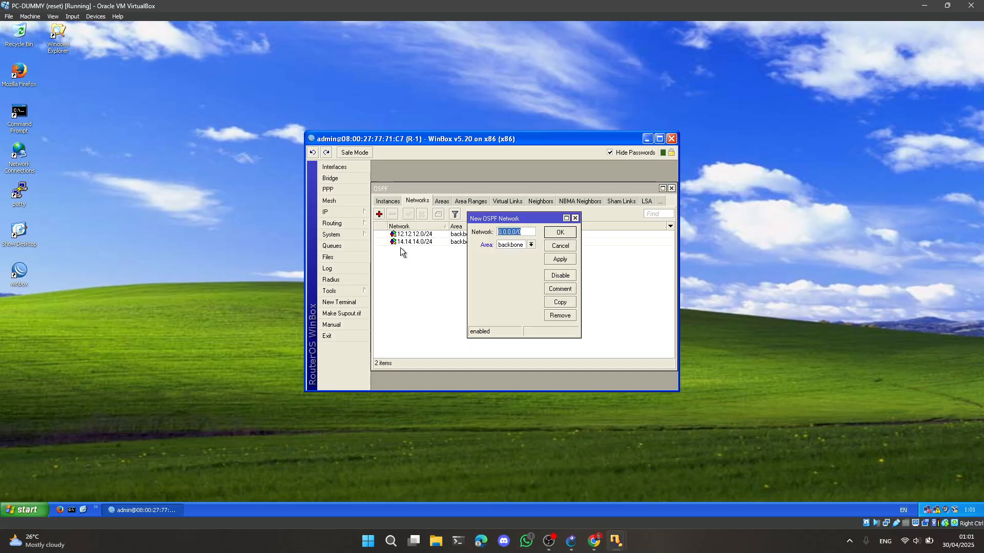
type("1.1.1.")
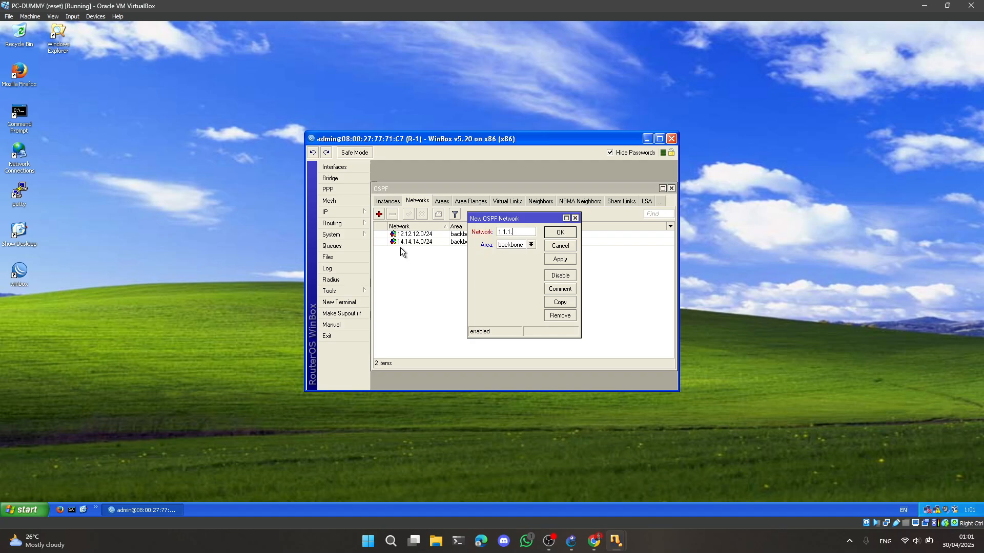
type("0/24")
left_click(561, 233)
Return to the GNS3 topology and delete the link between Switch1 and R-1
left_click(578, 546)
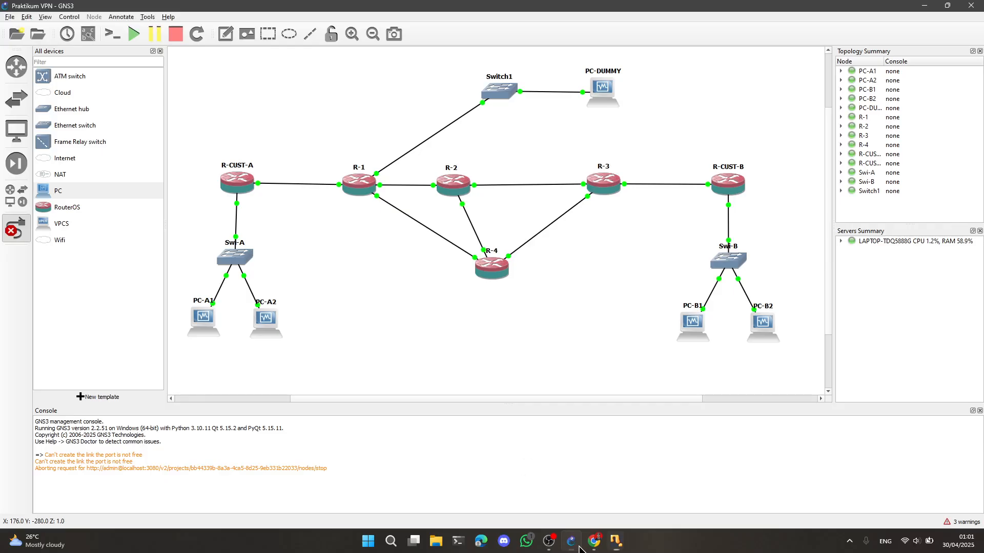
key("Escape")
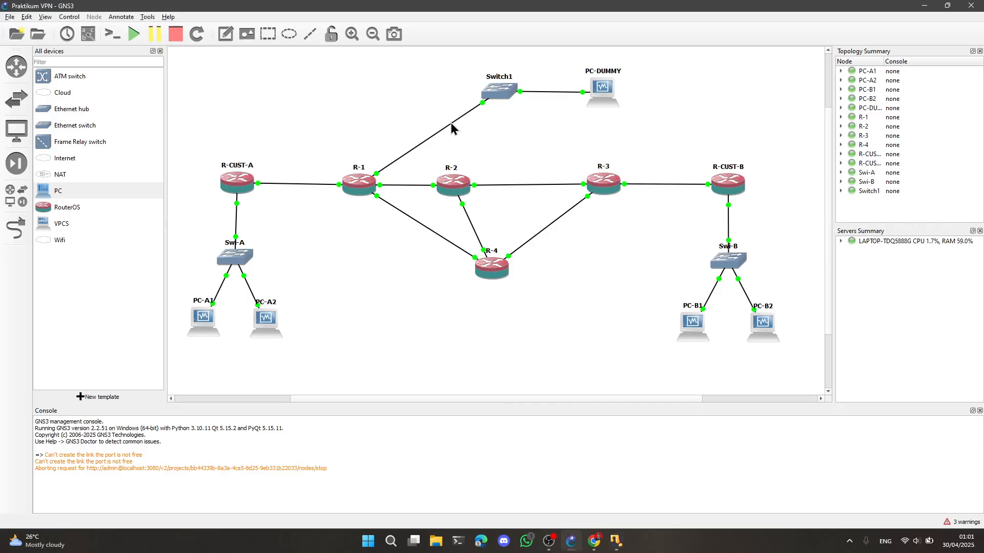
right_click(450, 124)
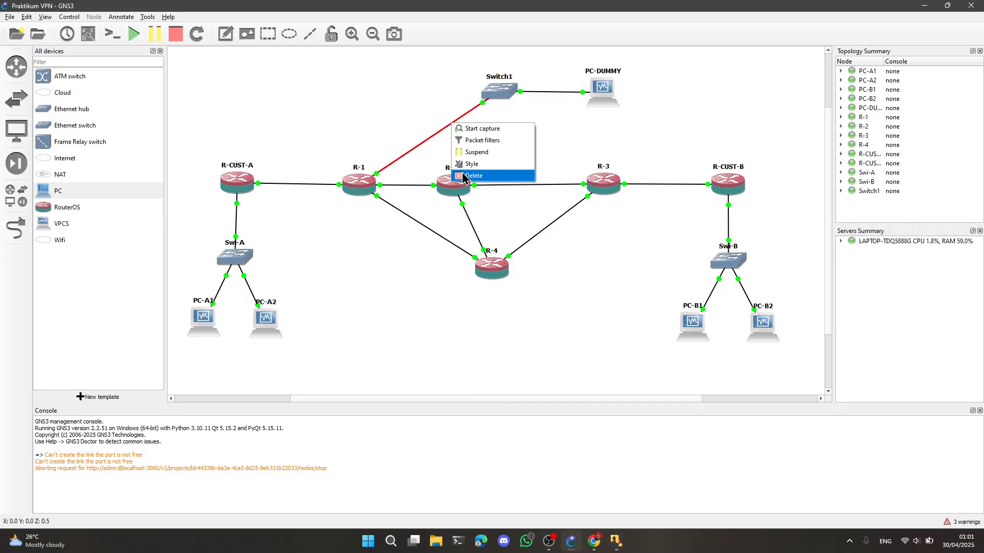
left_click(462, 172)
Link Switch1 to a free Ethernet port on R-2
left_click(16, 228)
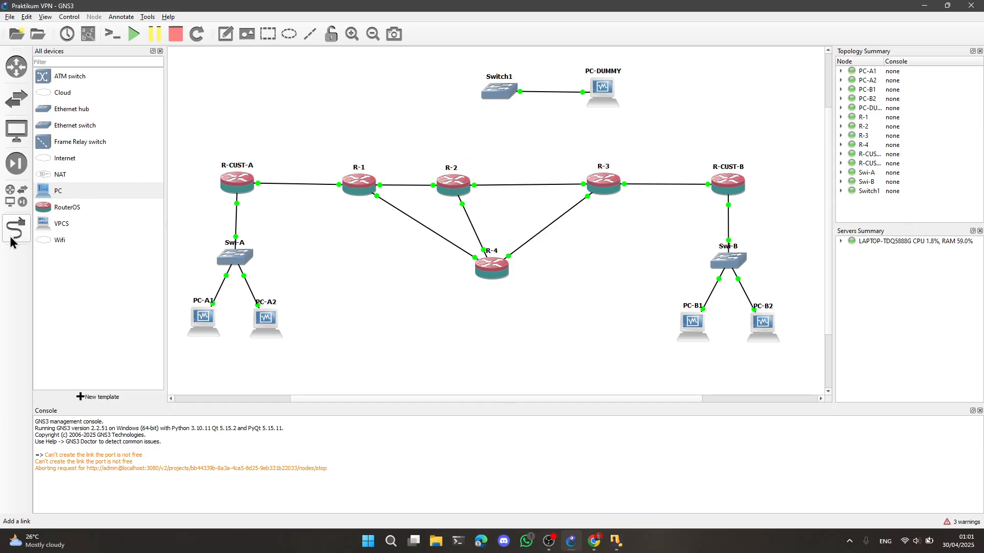
left_click(501, 91)
left_click(531, 96)
left_click(452, 183)
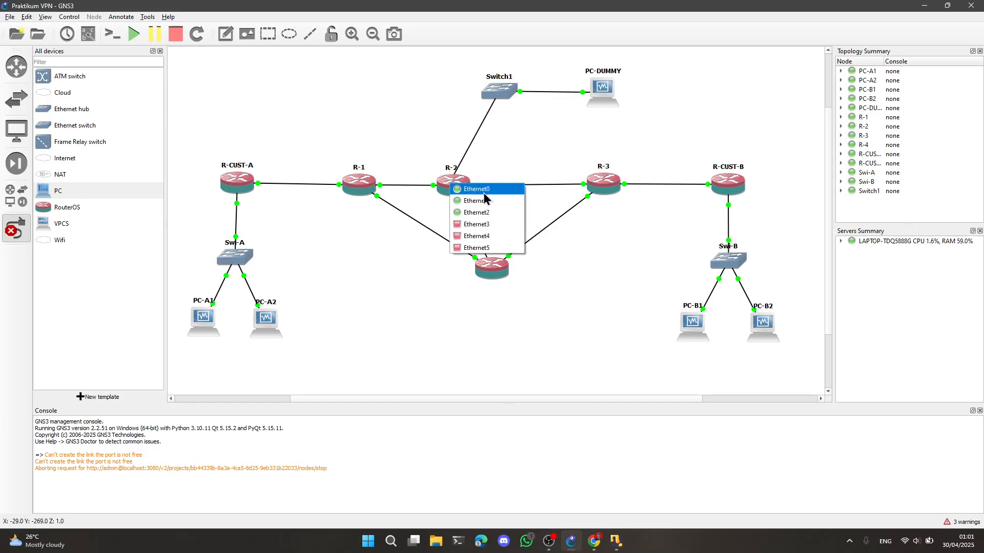
left_click(476, 215)
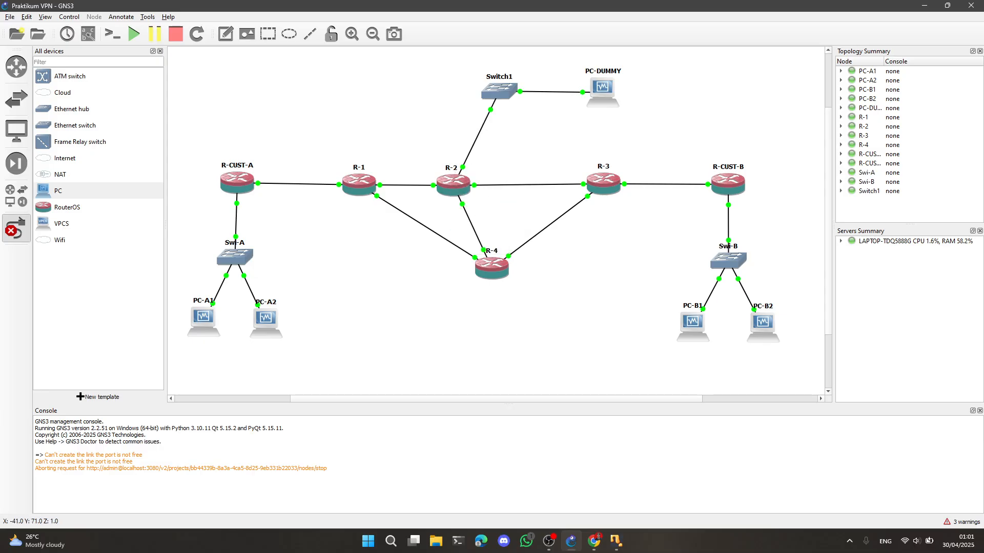
Switch to the PC-DUMMY virtual machine, close the R-1 WinBox session and connect to router R-2 by its MAC address
left_click(620, 541)
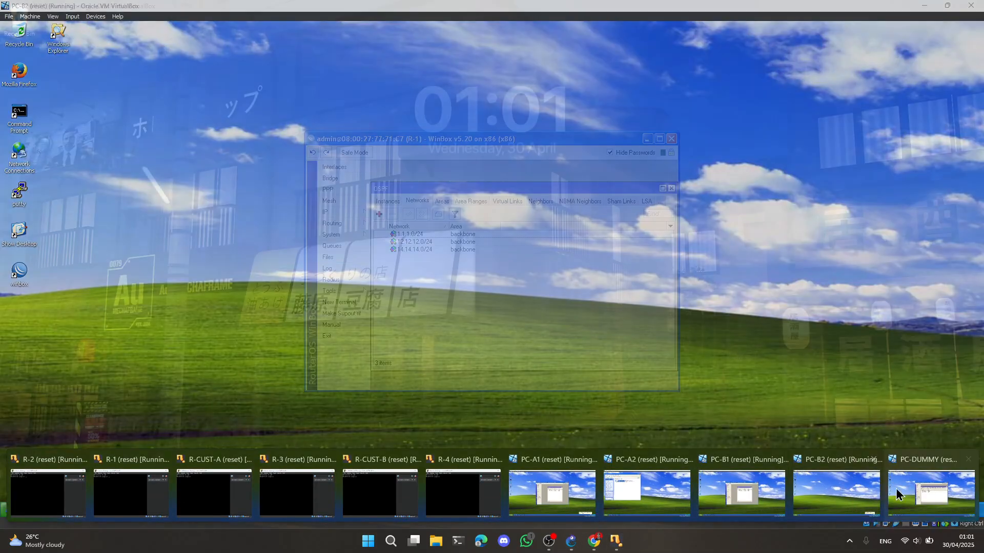
left_click(899, 495)
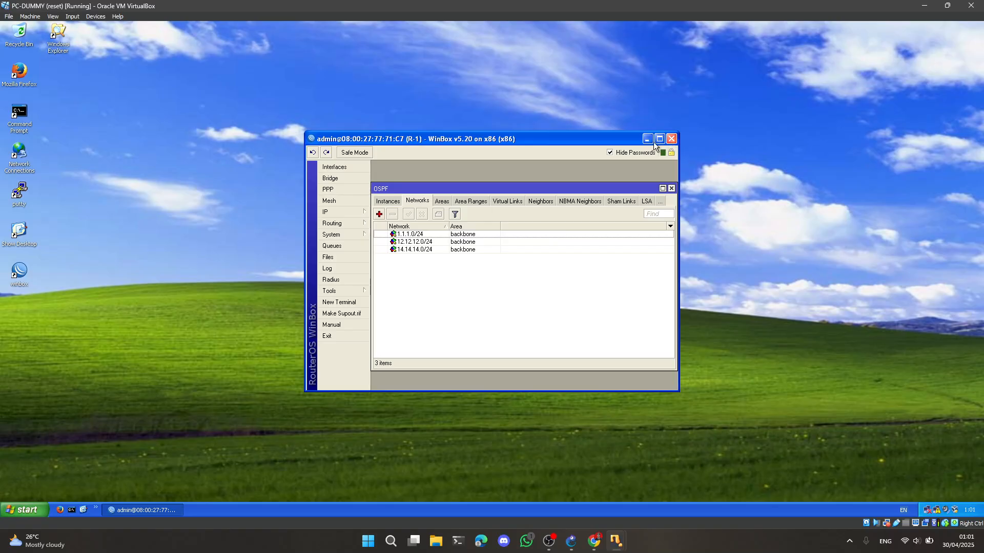
left_click(671, 143)
double_click(20, 272)
left_click(128, 47)
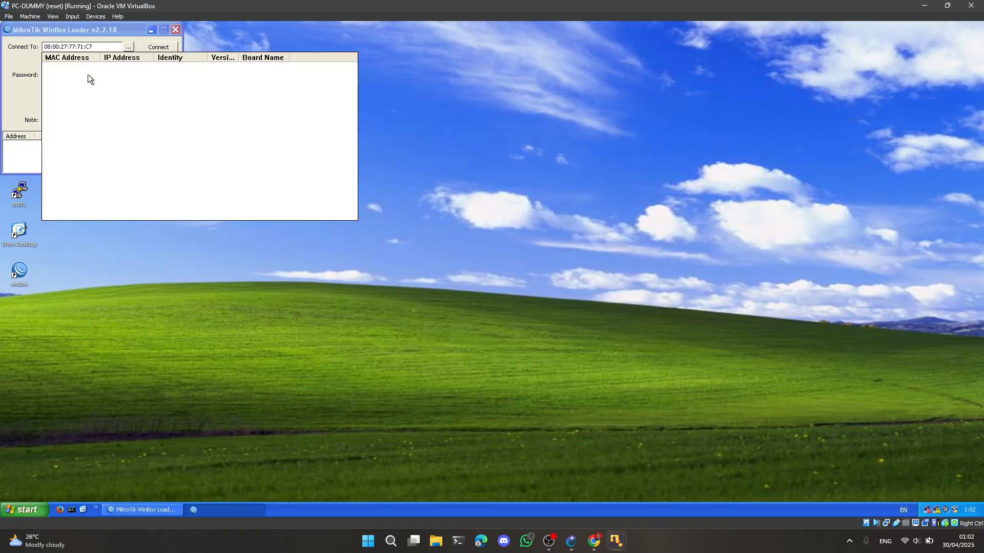
left_click(76, 69)
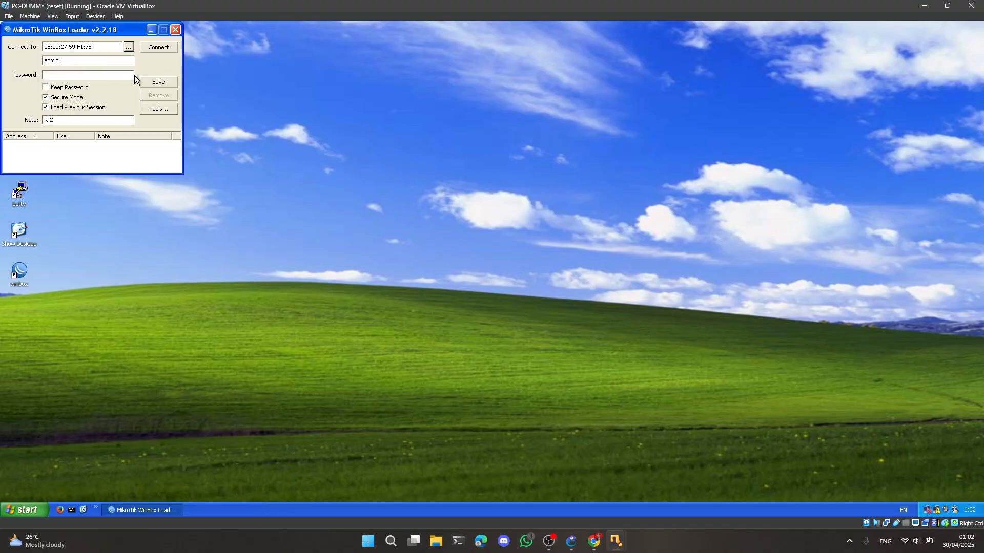
left_click(153, 51)
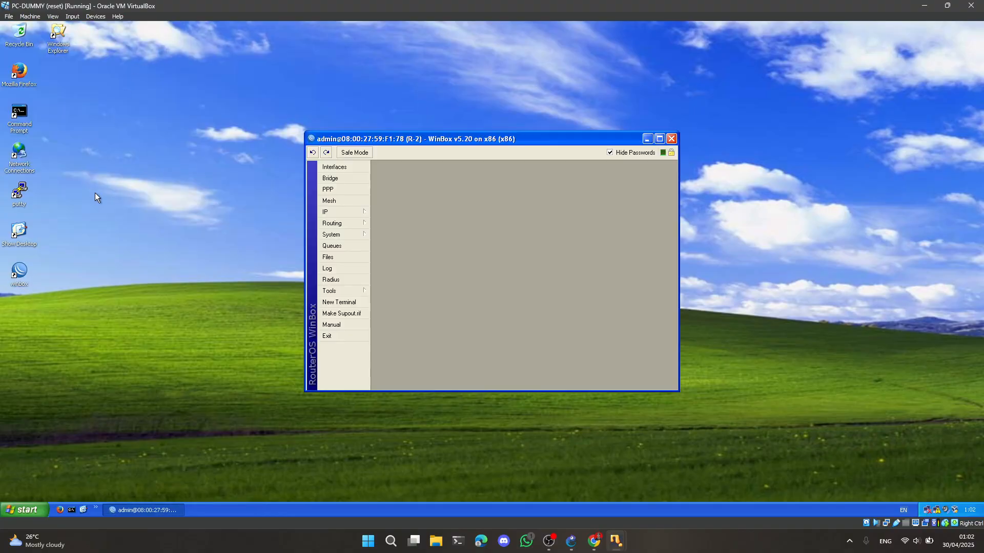
Open R-2's OSPF networks and add network 12.12.12.0/24 in the backbone area
left_click(342, 224)
left_click(393, 280)
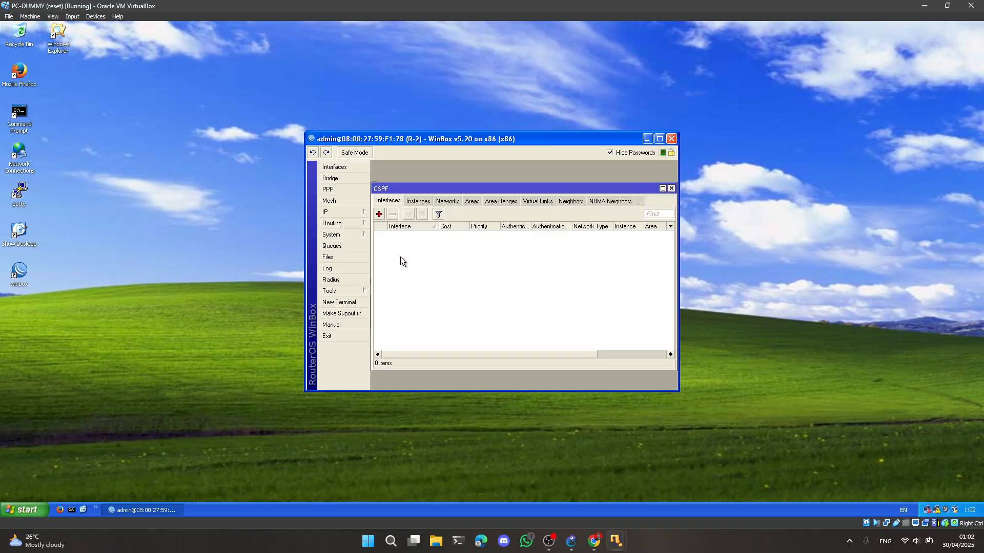
left_click(442, 203)
left_click(380, 215)
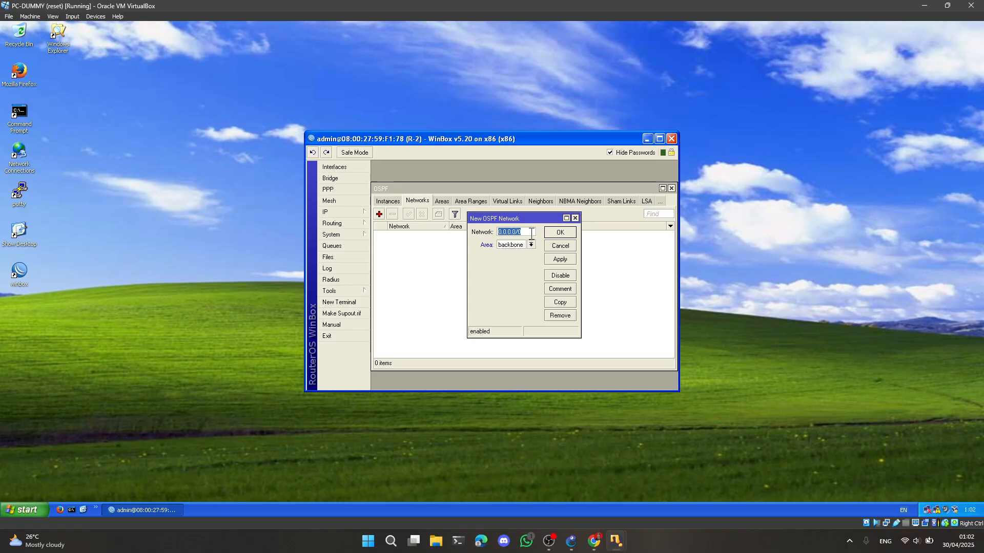
type("12.12.12.0/24")
left_click(560, 232)
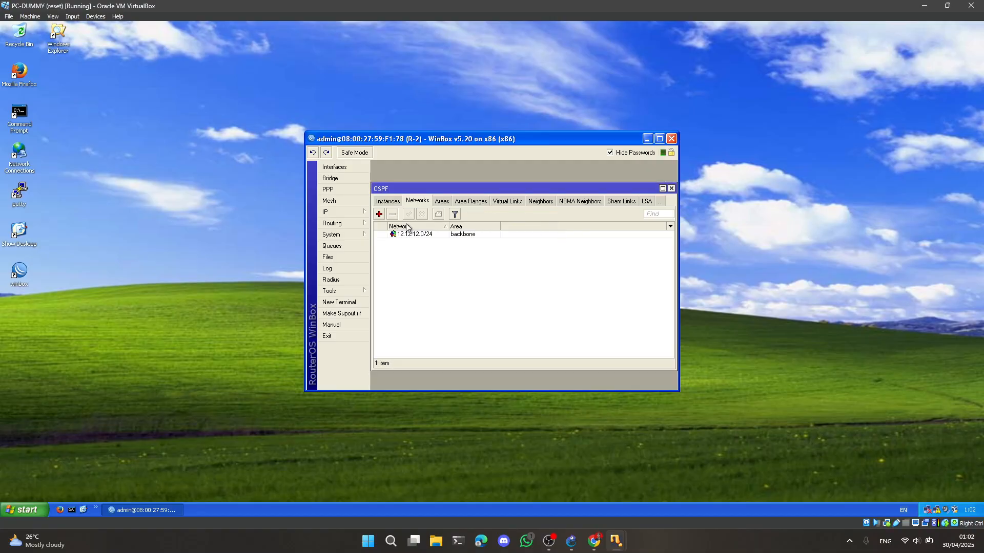
Add OSPF networks 23.23.23.0/24 and 24.24.24.0/24 to R-2 in the backbone area
left_click(379, 214)
type("23.23.23")
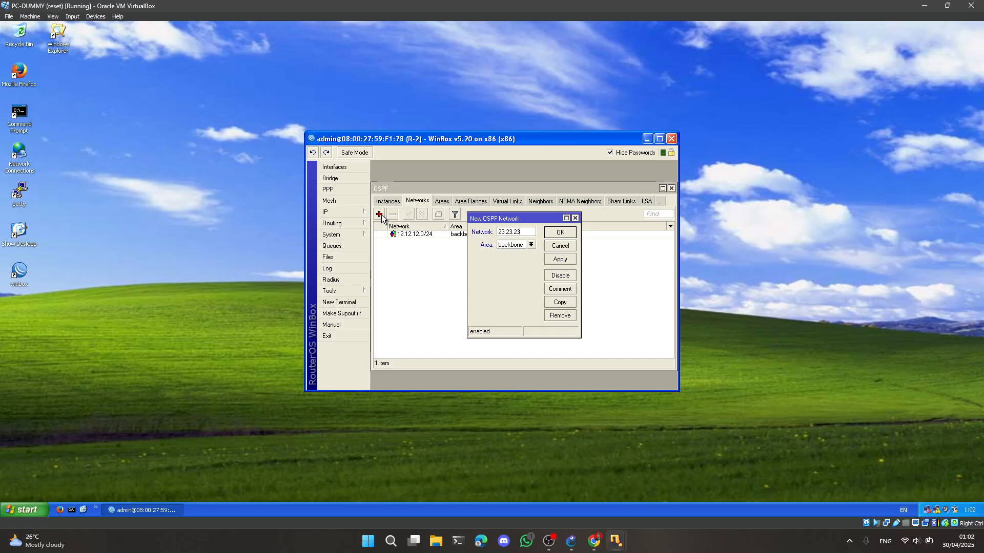
type(".0/24")
left_click(560, 232)
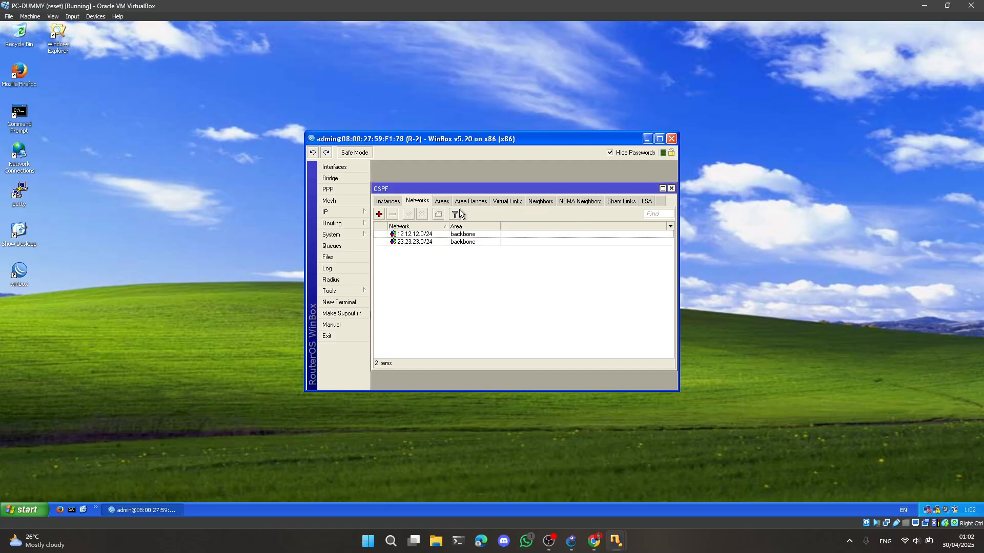
left_click(379, 214)
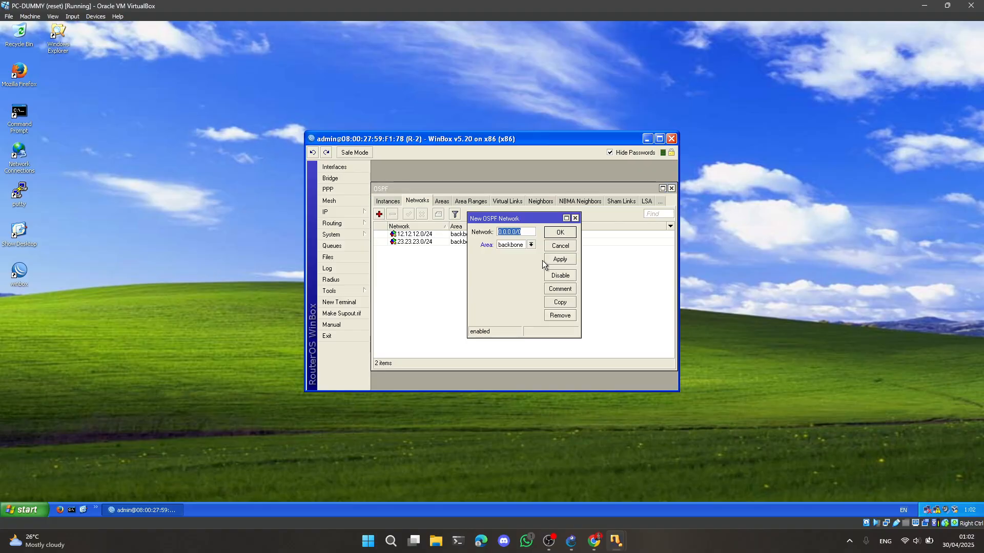
type("24")
left_click(558, 235)
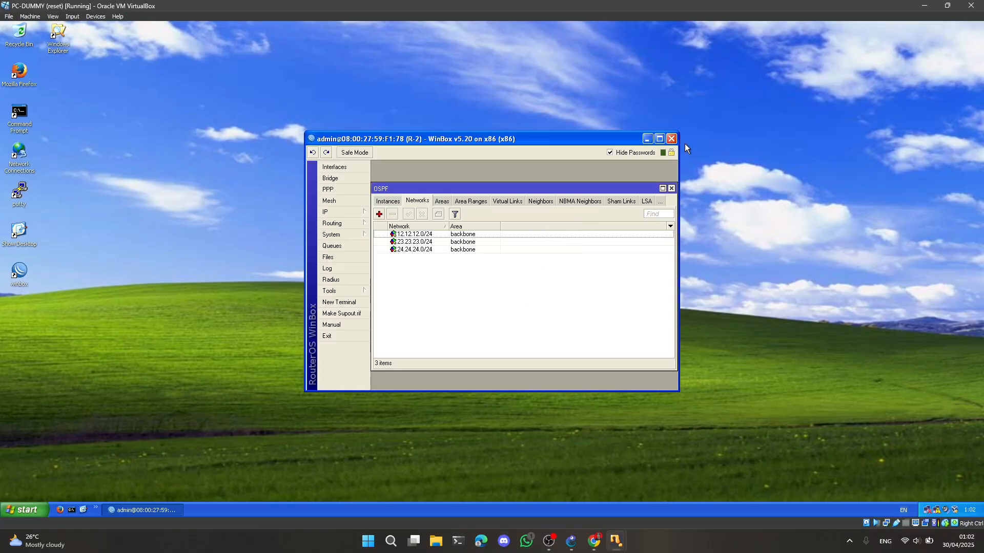
Close the R-2 WinBox session, return to GNS3 and delete the link between Switch1 and R-2
left_click(671, 140)
left_click(571, 541)
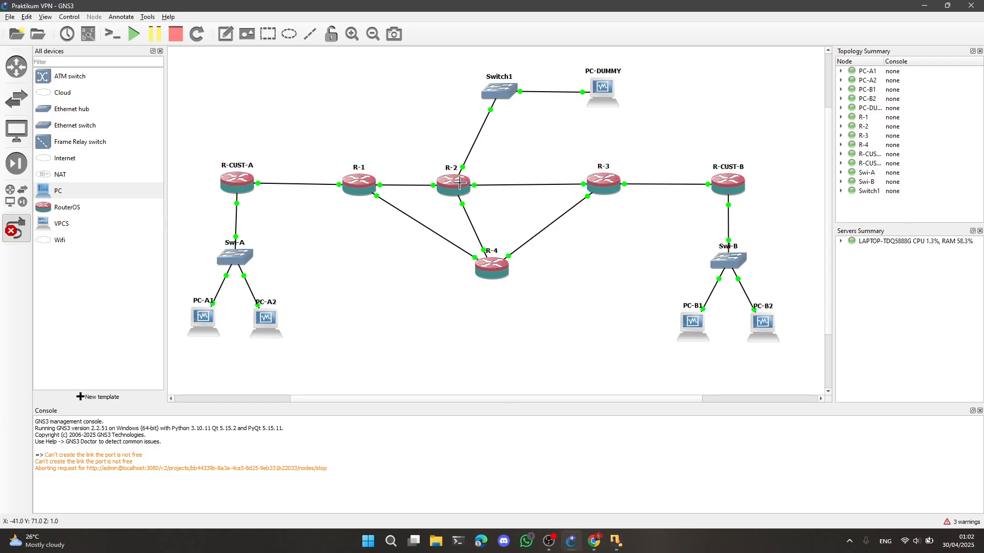
right_click(483, 129)
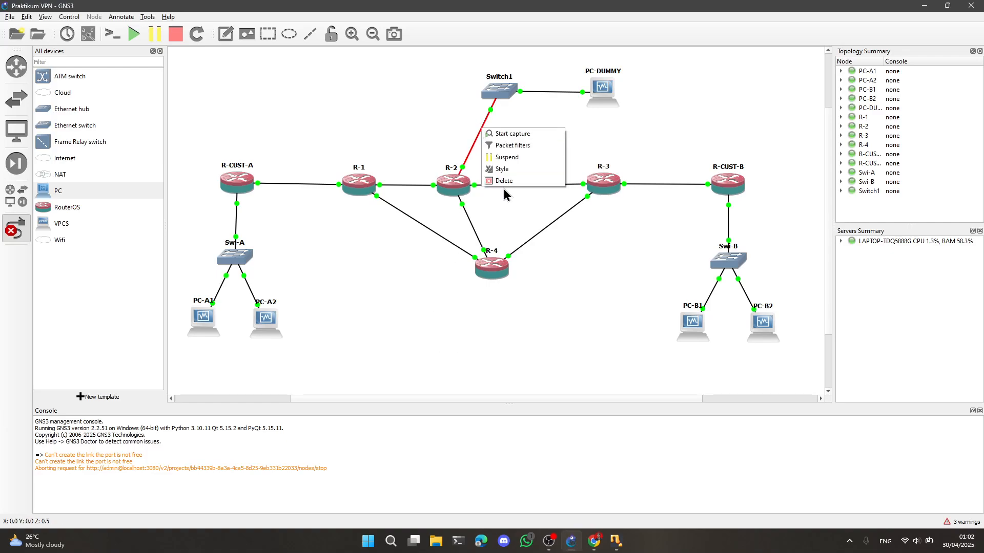
left_click(507, 183)
Link Switch1 to a free Ethernet port on R-3
left_click(502, 93)
left_click(530, 125)
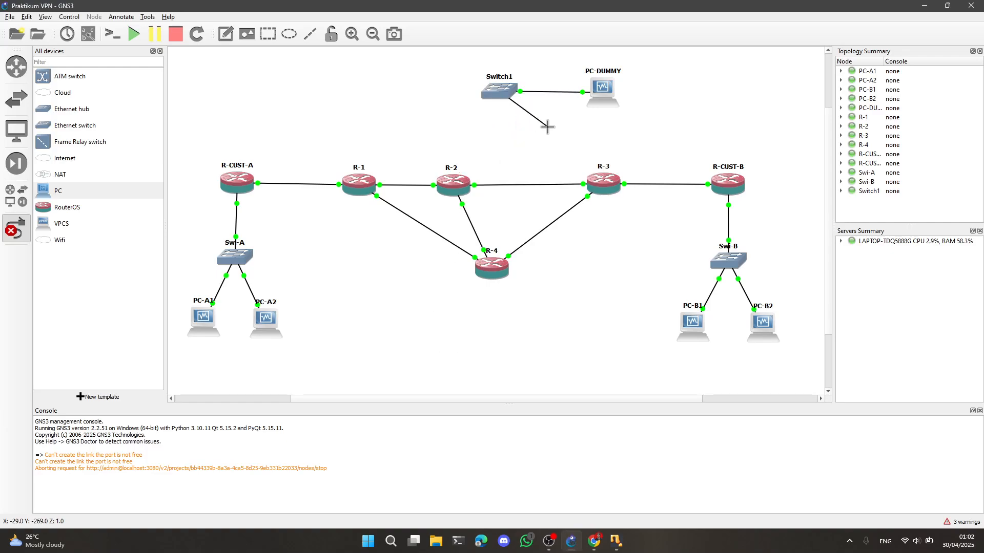
left_click(618, 190)
left_click(637, 220)
Switch to the PC-DUMMY virtual machine and connect WinBox to R-3 through its discovered MAC address
mouse_move(620, 547)
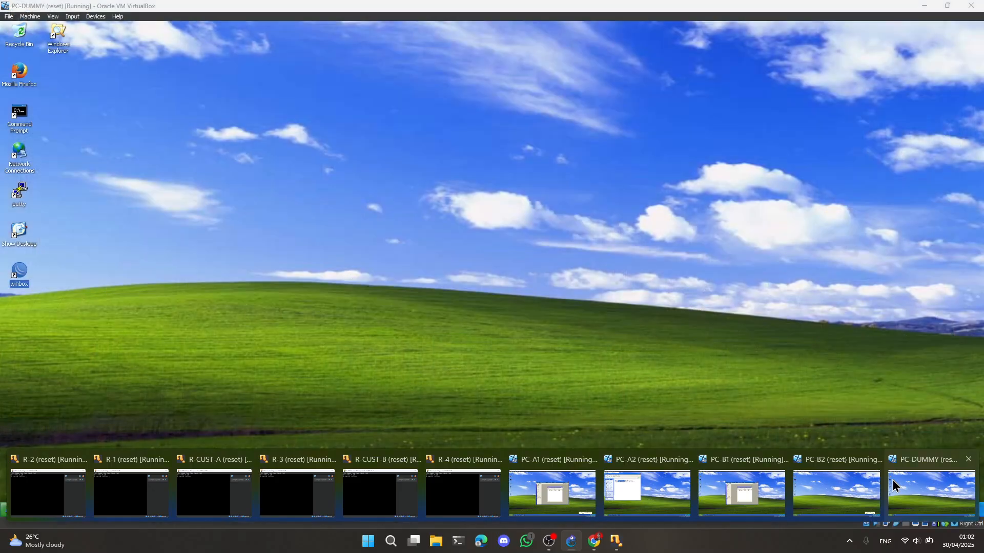
left_click(892, 480)
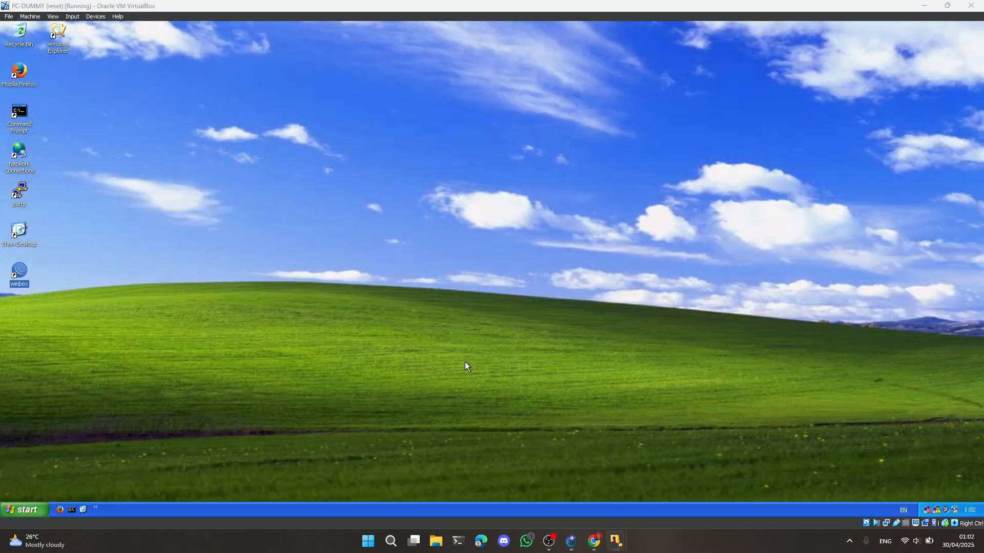
double_click(17, 273)
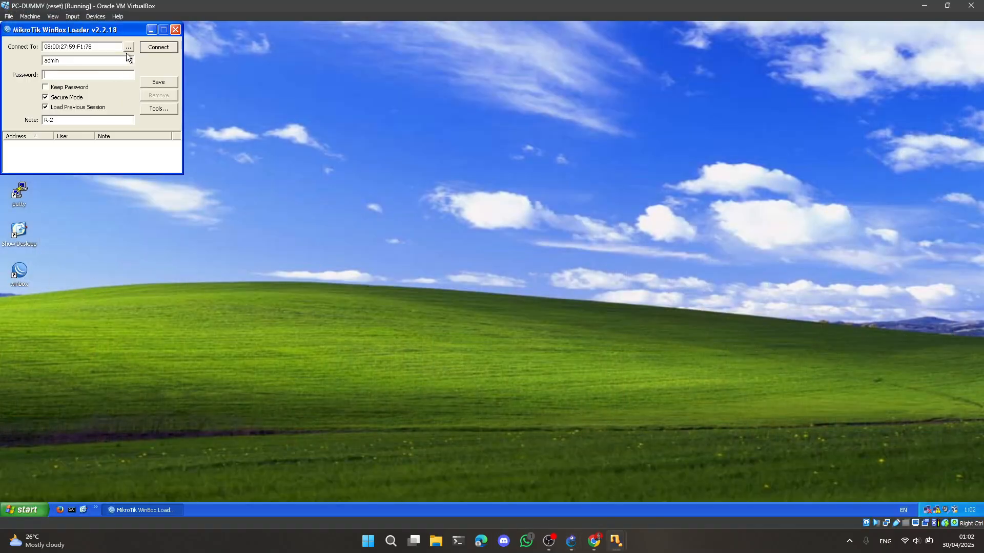
left_click(128, 46)
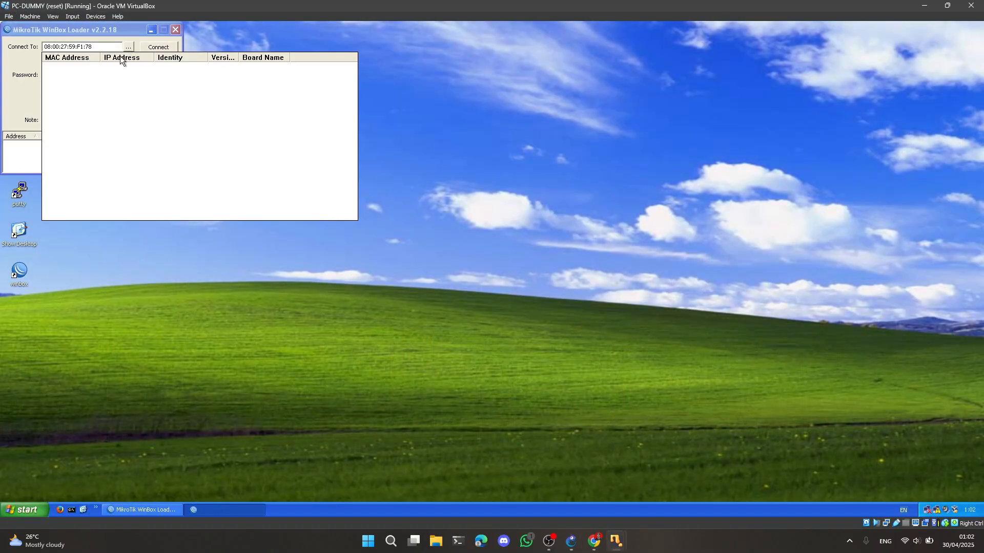
left_click(67, 68)
left_click(157, 48)
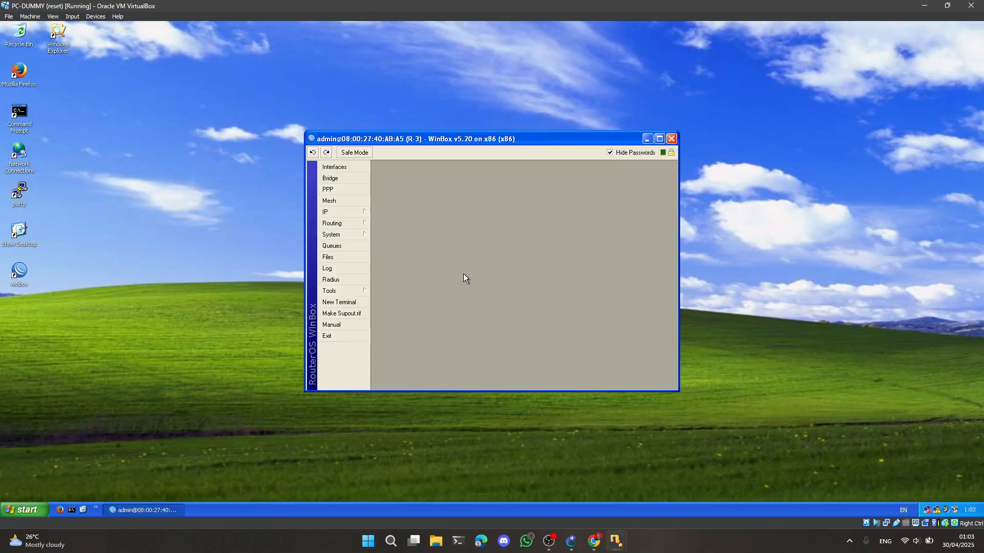
Open R-3's OSPF networks and add network 23.23.23.0/24 in the backbone area
left_click(343, 224)
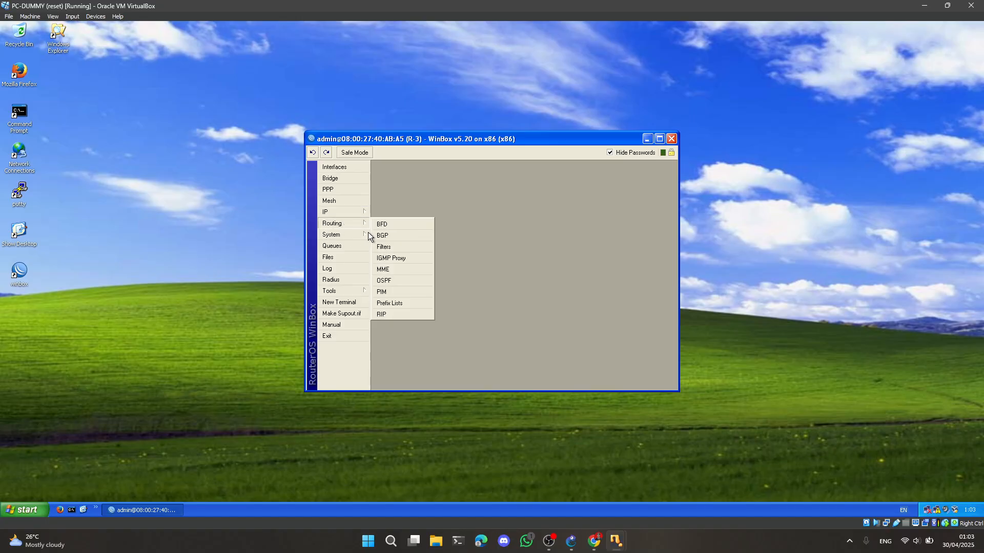
left_click(393, 281)
left_click(445, 203)
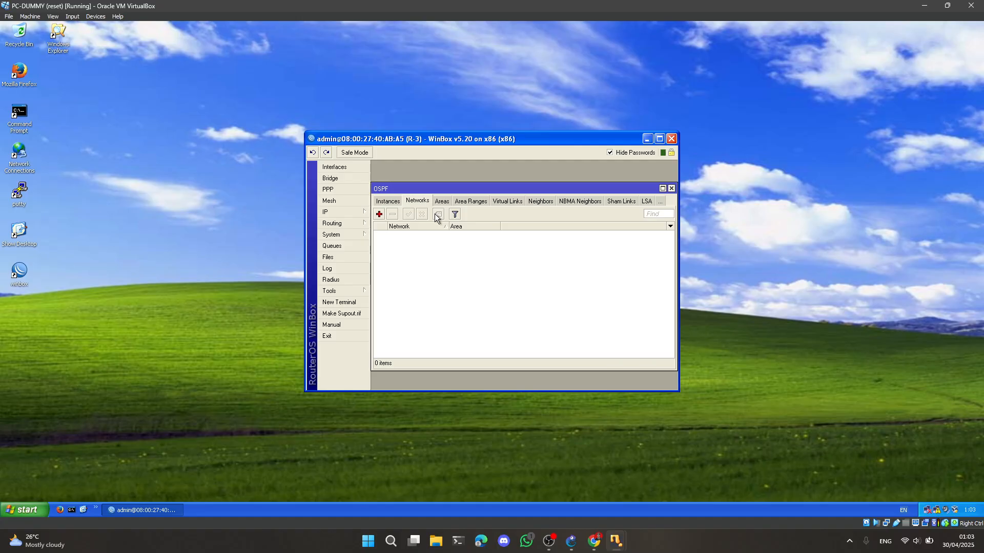
left_click(379, 214)
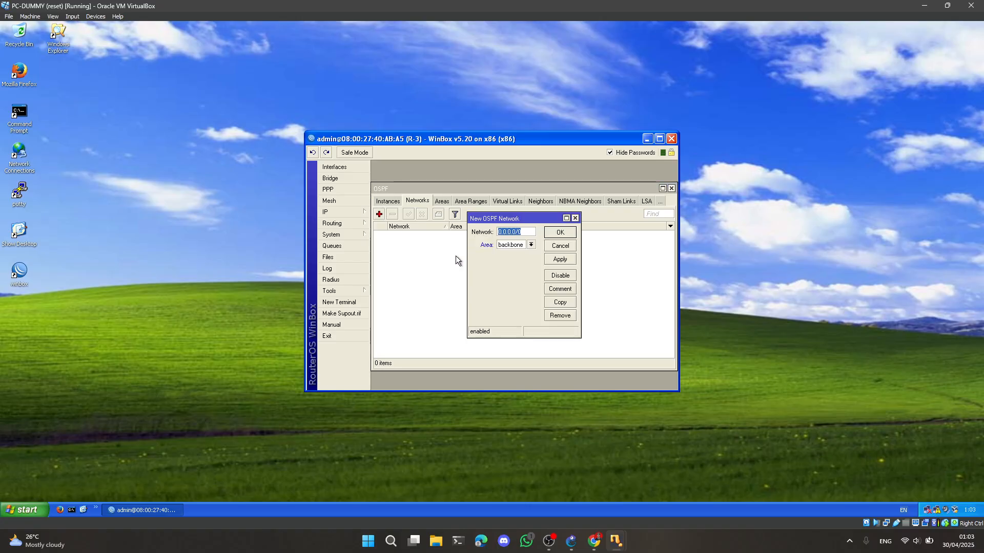
type("3.23.23.0/24")
left_click(562, 234)
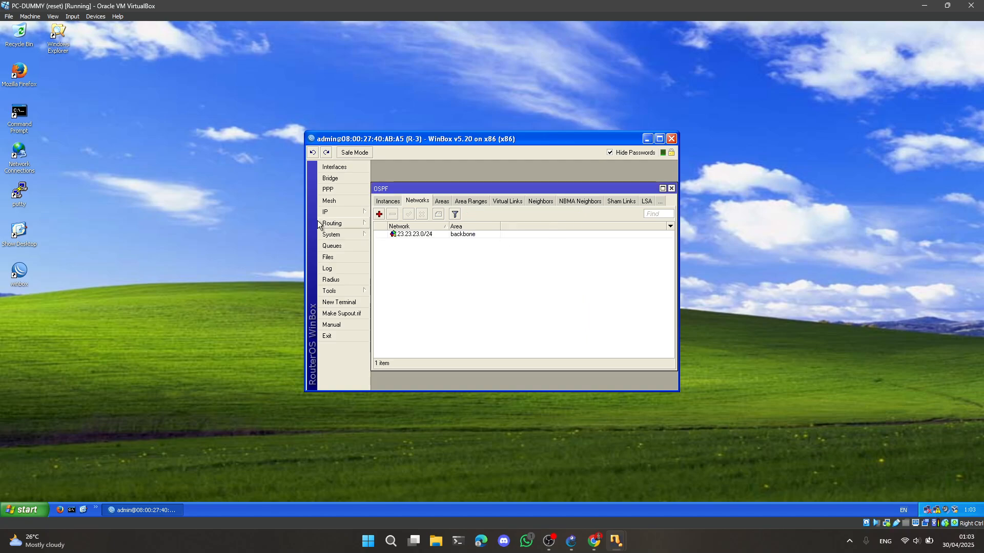
Add OSPF networks 34.34.34.0/24 and 2.2.2.0/24 to R-3 in the backbone area
left_click(380, 214)
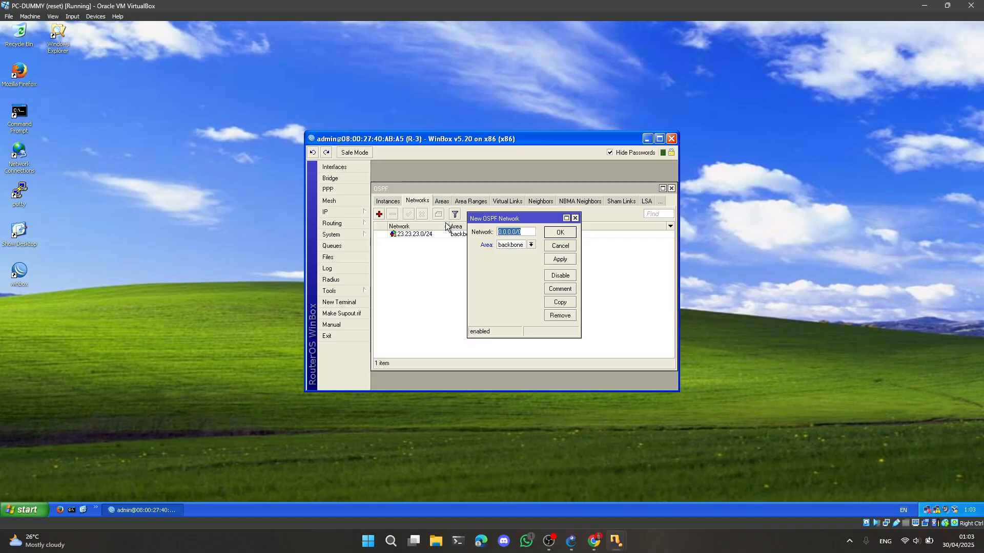
type("34.34.34.0/24")
left_click(558, 232)
left_click(380, 214)
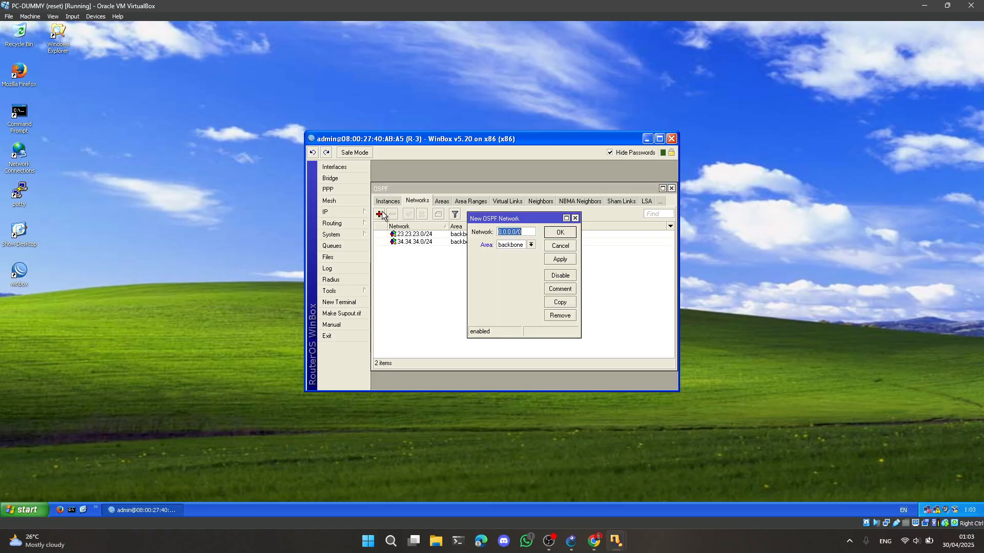
type("2.2.2.0/24")
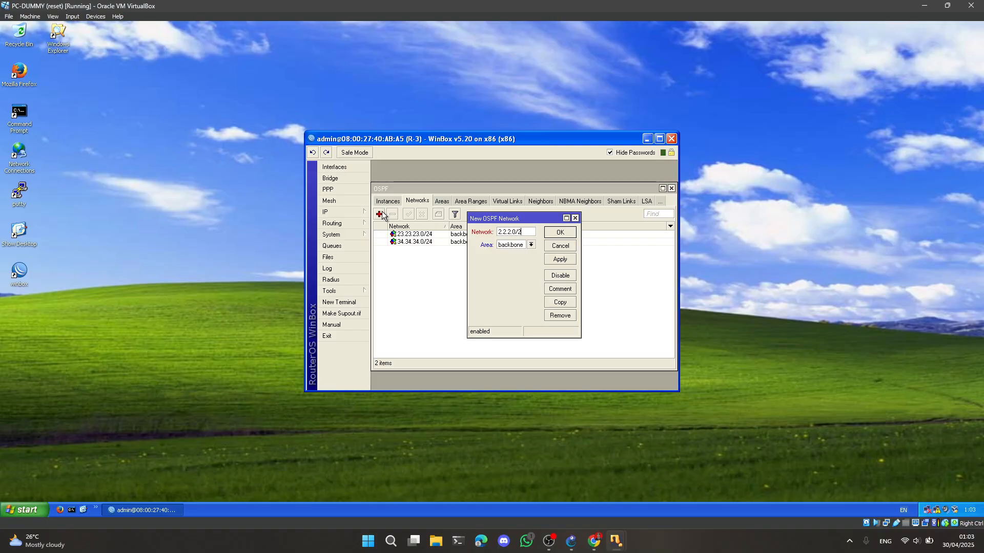
left_click(561, 233)
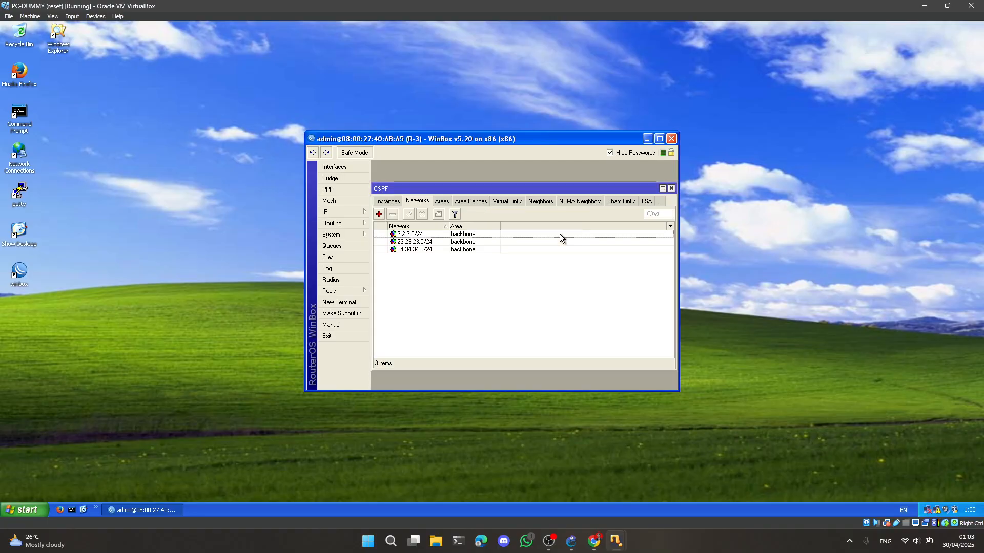
Close the R-3 WinBox session and delete the link between Switch1 and R-3 in GNS3
left_click(671, 139)
left_click(571, 540)
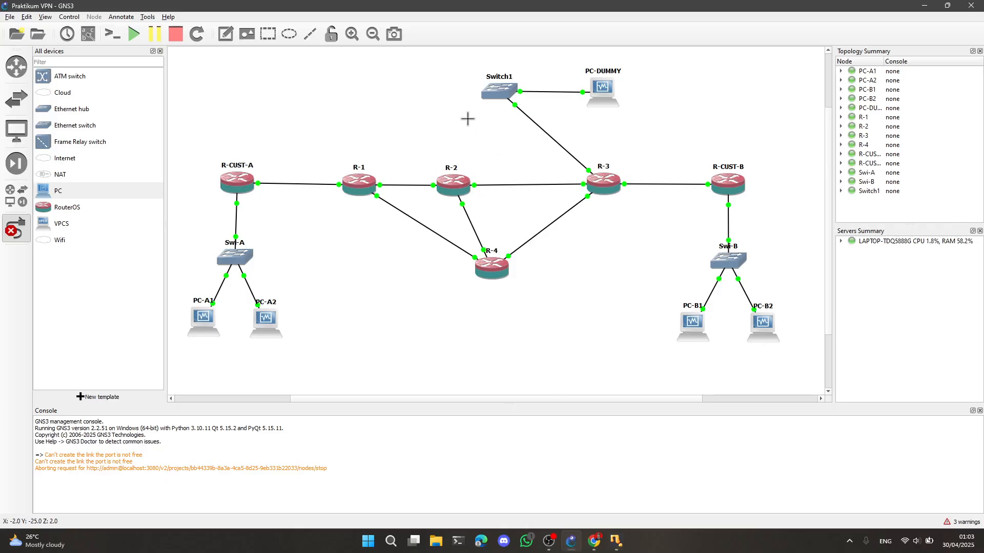
right_click(528, 116)
left_click(511, 123)
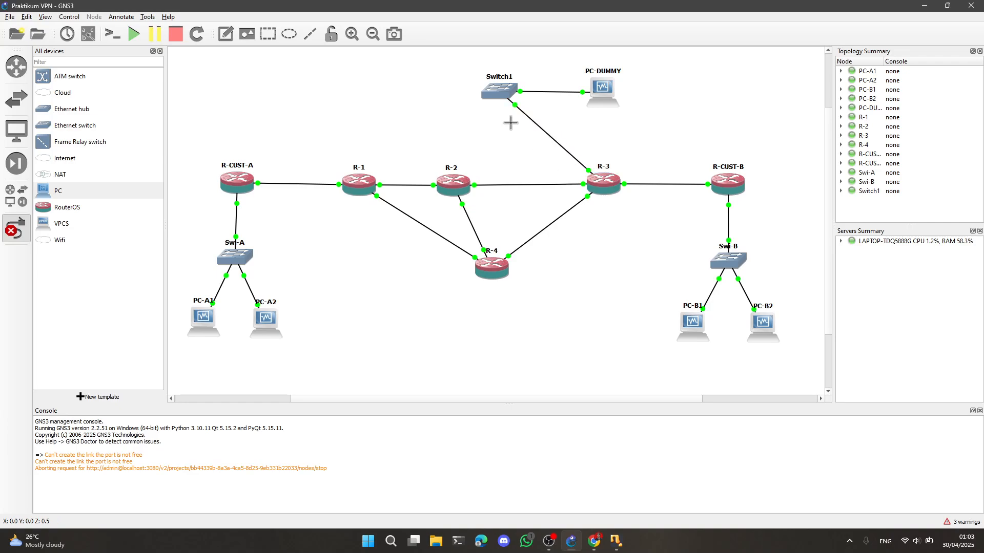
Link Switch1 to a free Ethernet port on R-4
left_click(501, 90)
left_click(531, 108)
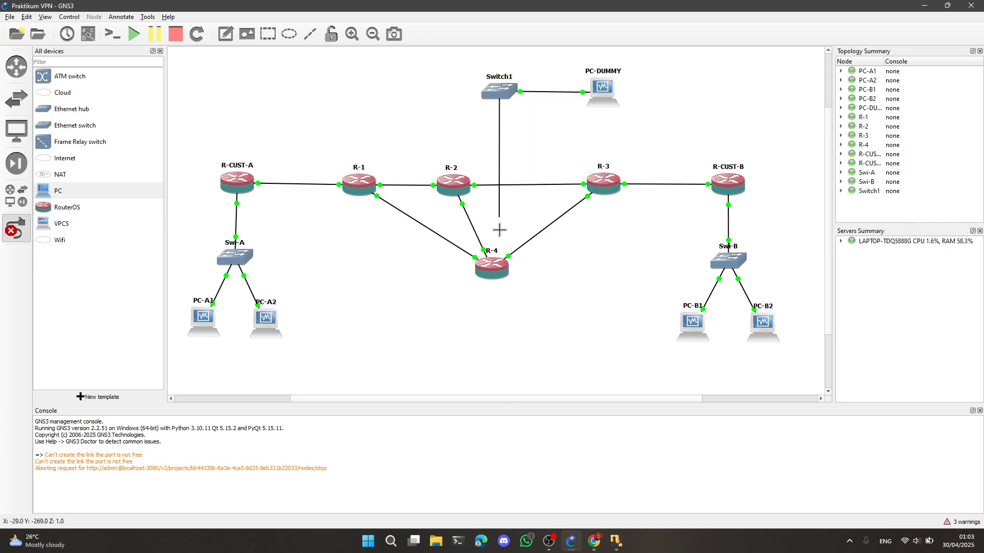
left_click(491, 264)
left_click(522, 311)
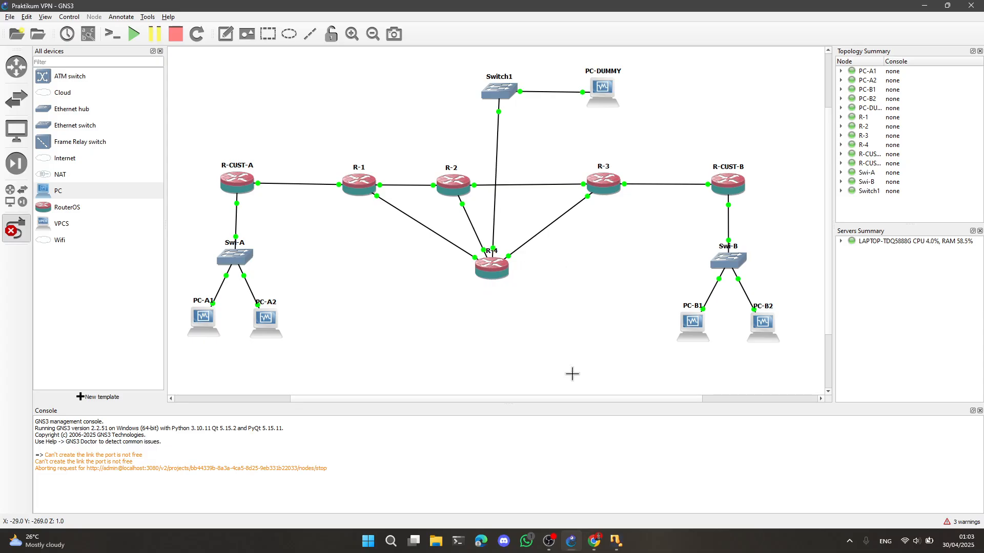
Return to the PC-DUMMY virtual machine and connect WinBox to R-4 through its discovered MAC address
left_click(616, 542)
left_click(923, 486)
left_click(77, 264)
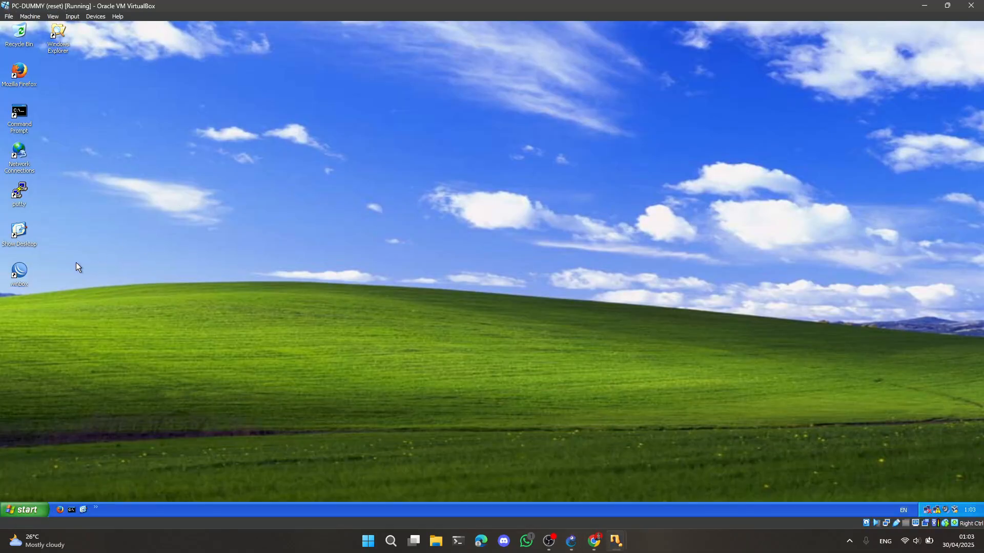
double_click(15, 275)
left_click(128, 47)
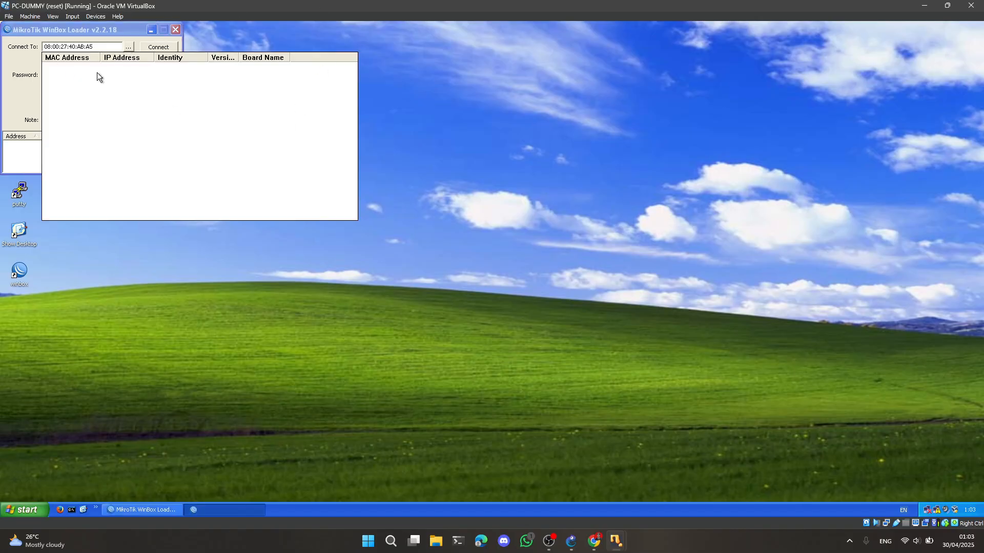
left_click(558, 127)
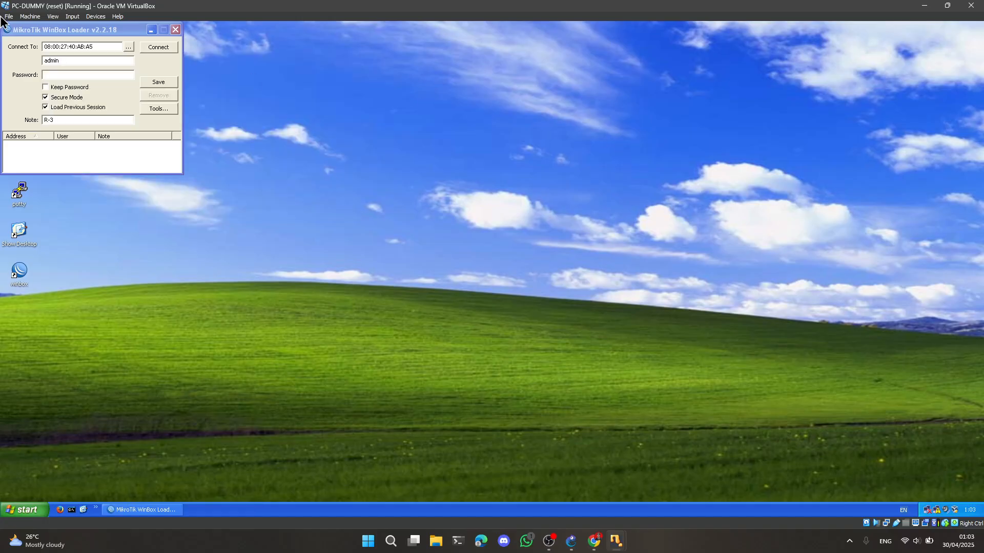
left_click(129, 47)
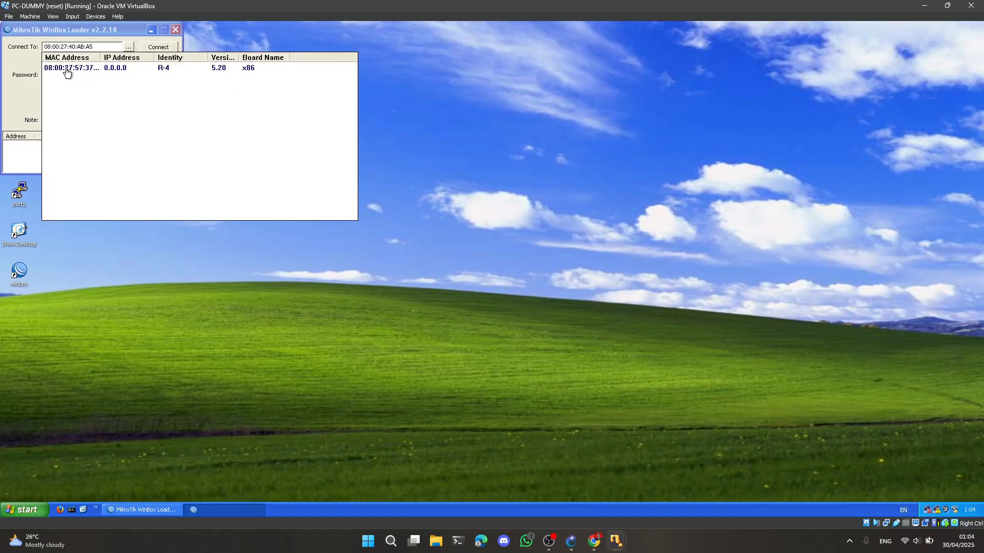
left_click(66, 72)
left_click(165, 47)
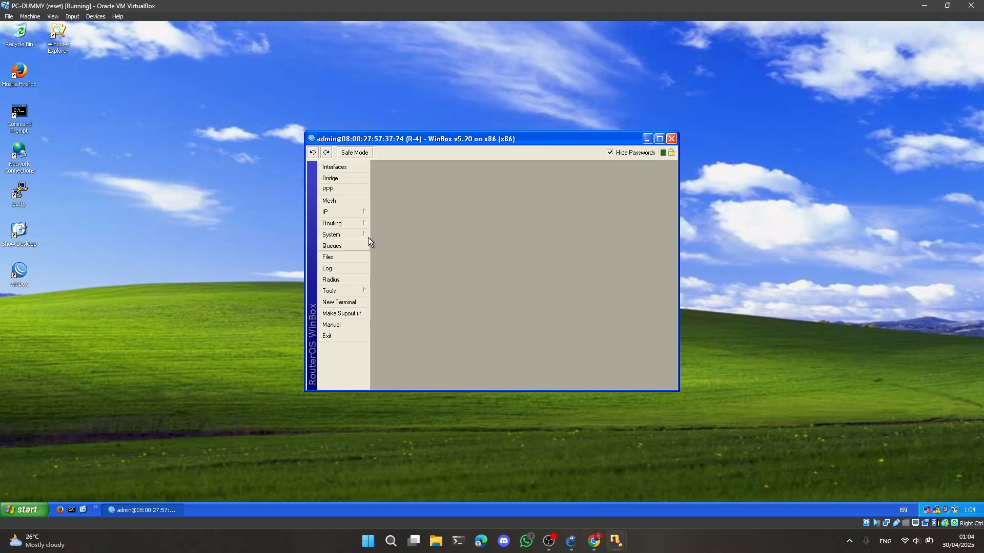
Open R-4's OSPF networks and add network 14.14.14.0/24 in the backbone area
left_click(353, 222)
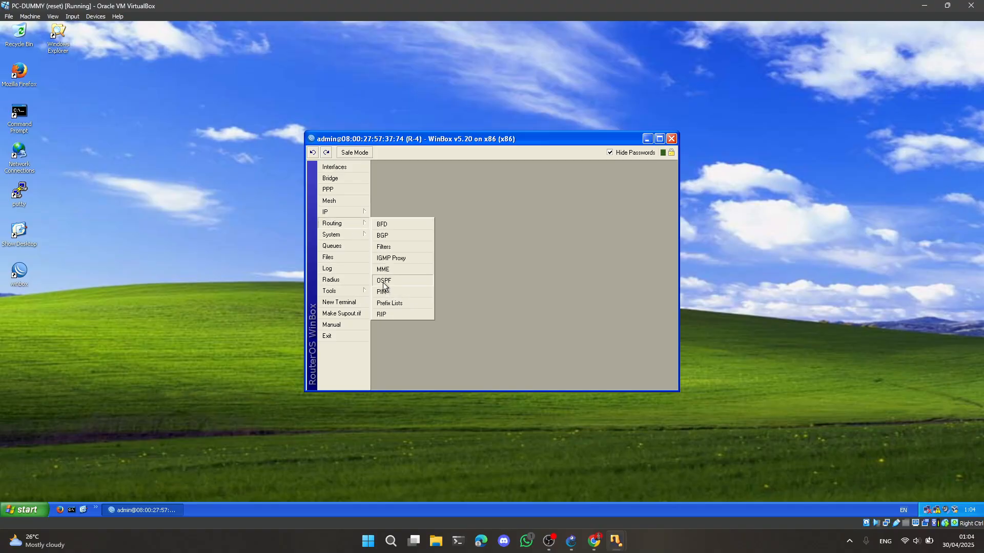
left_click(384, 281)
left_click(452, 202)
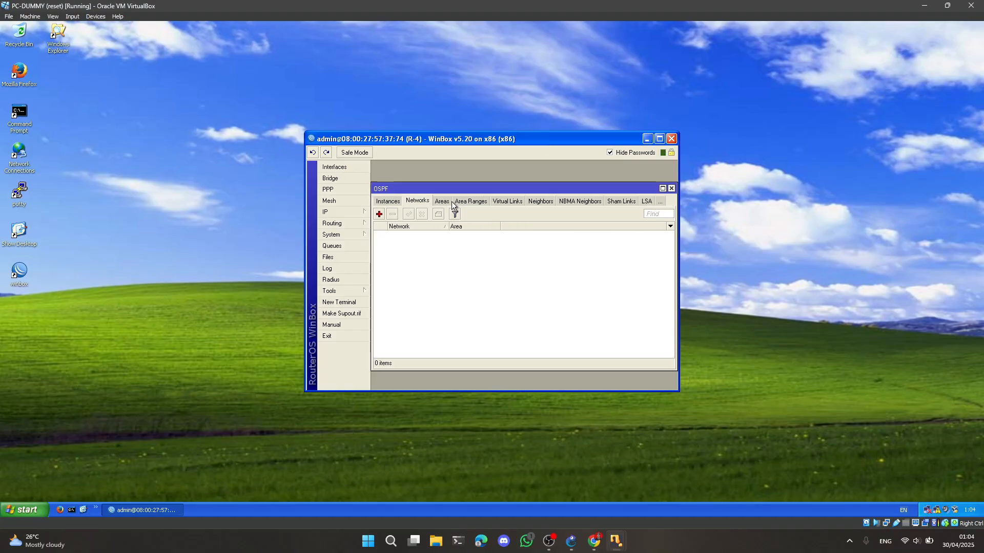
left_click(379, 215)
type("14")
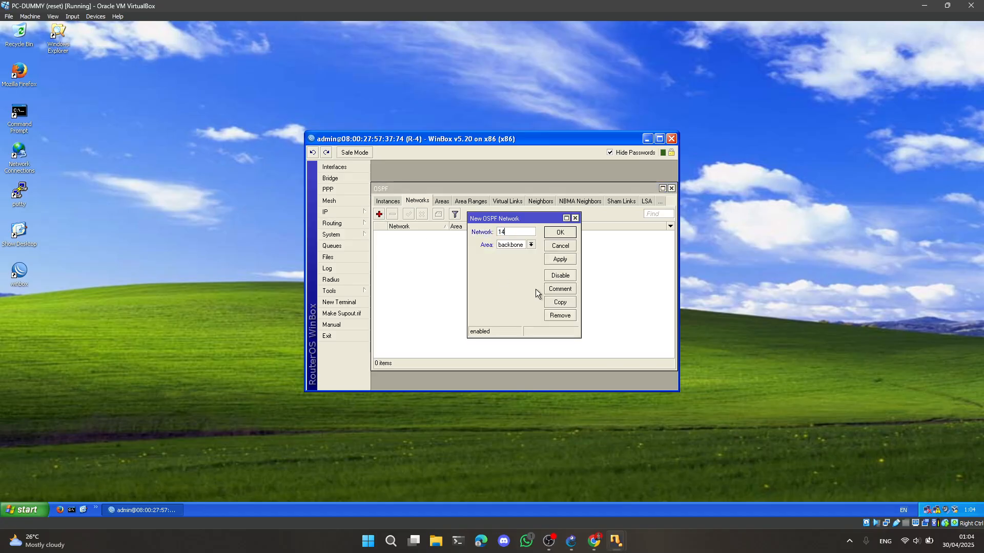
type(".14.14.0/24")
left_click(560, 234)
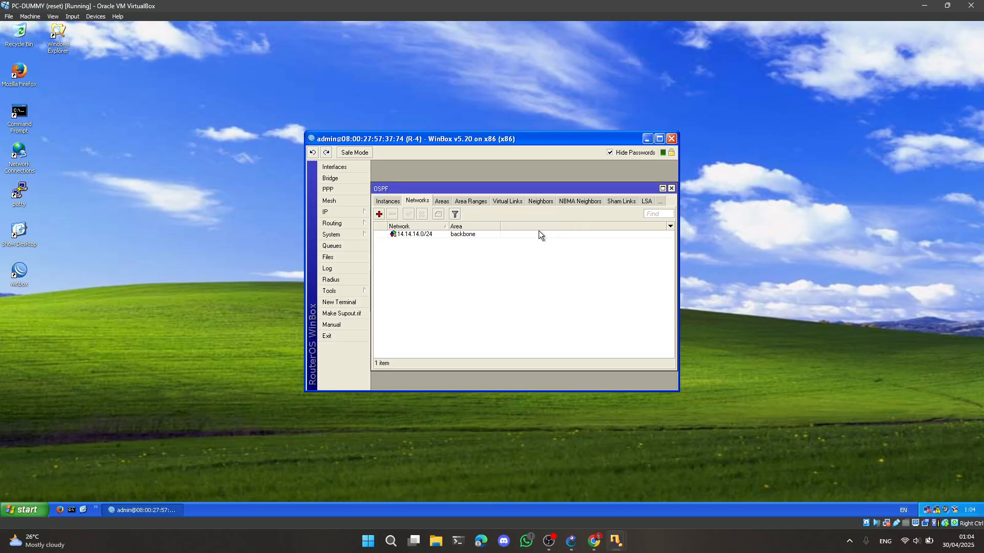
Add OSPF networks 24.24.24.0/24 and 34.34.34.0/24 to R-4 in the backbone area
left_click(379, 214)
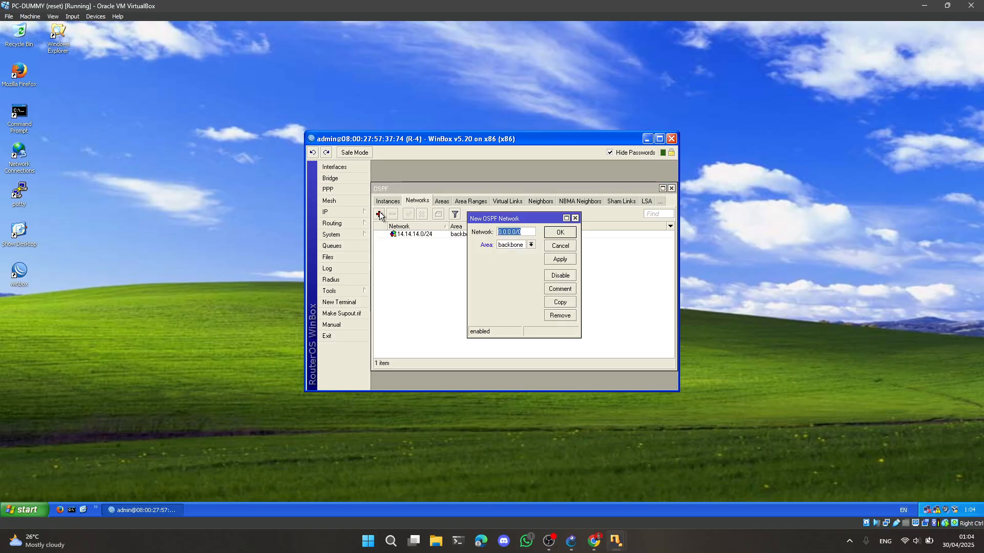
type("24.24.24.0")
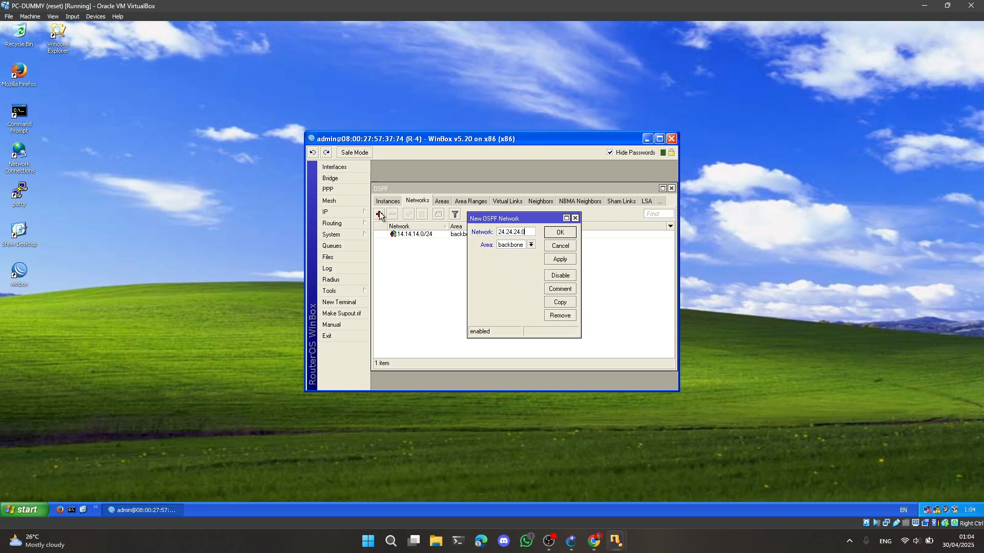
type("/24")
left_click(557, 235)
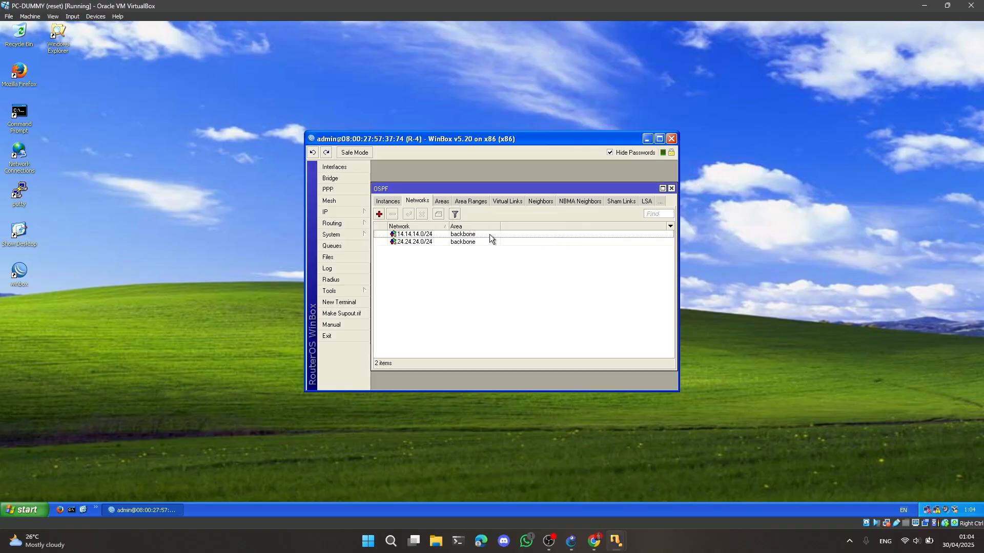
left_click(380, 214)
type("34.34")
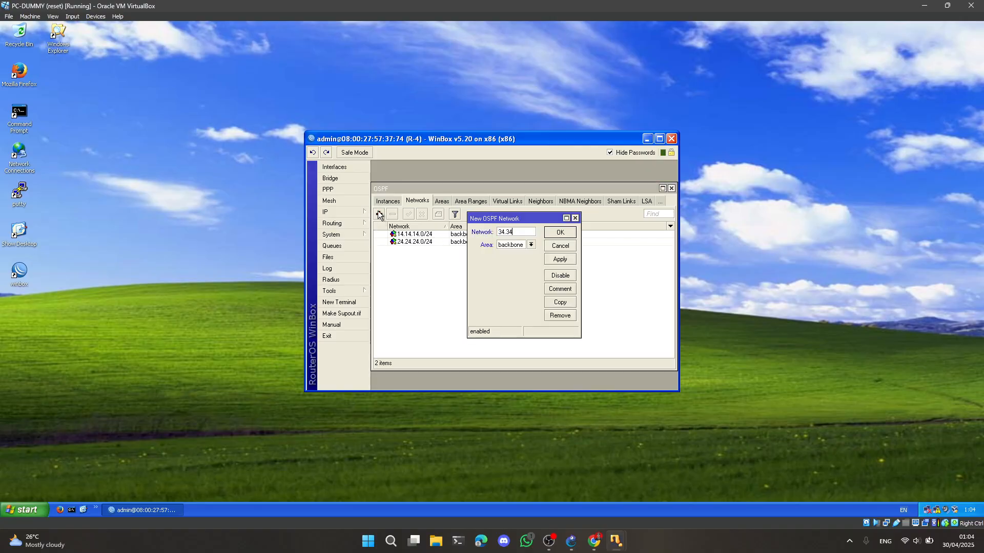
type(".34.0/24")
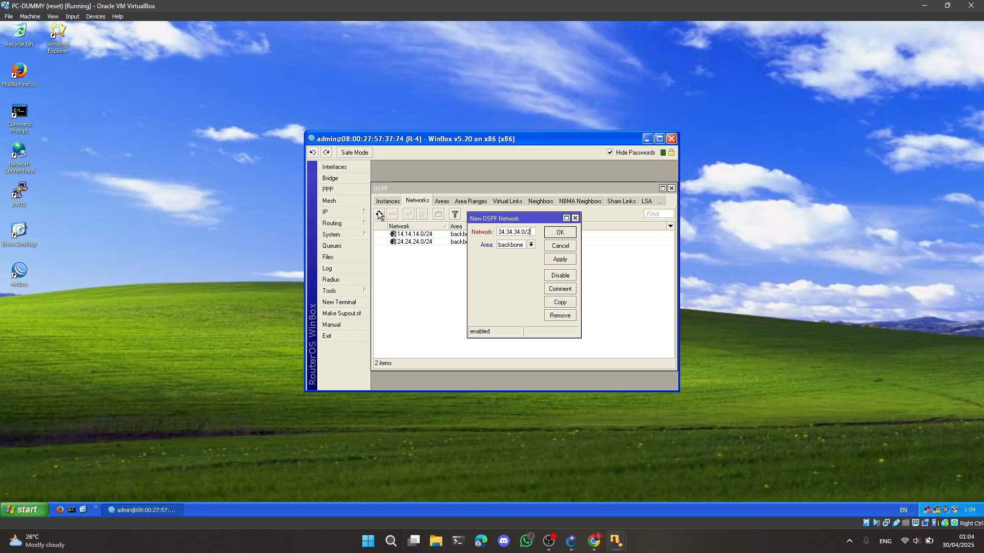
left_click(553, 232)
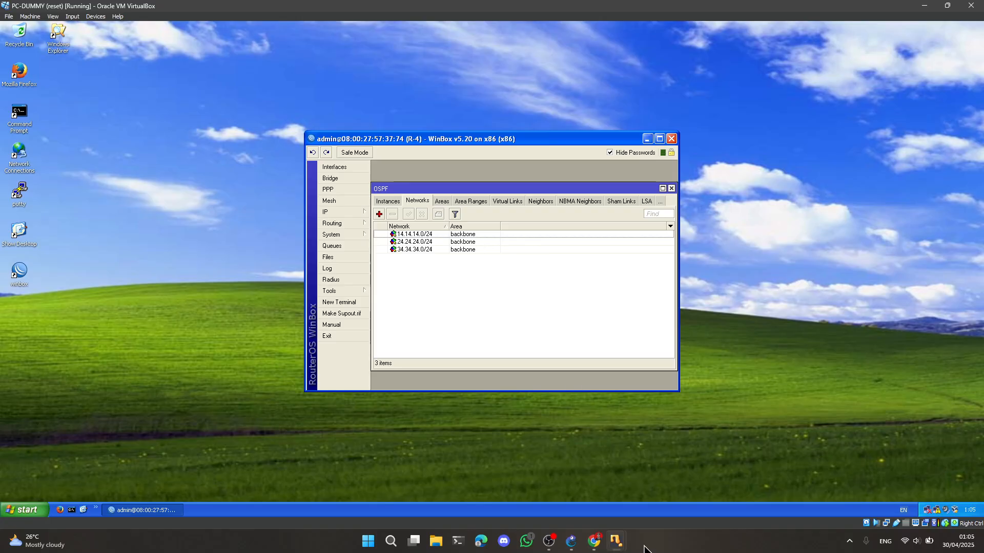
Switch to the PC-A1 virtual machine and open the IP route list of R-CUST-A
mouse_move(627, 542)
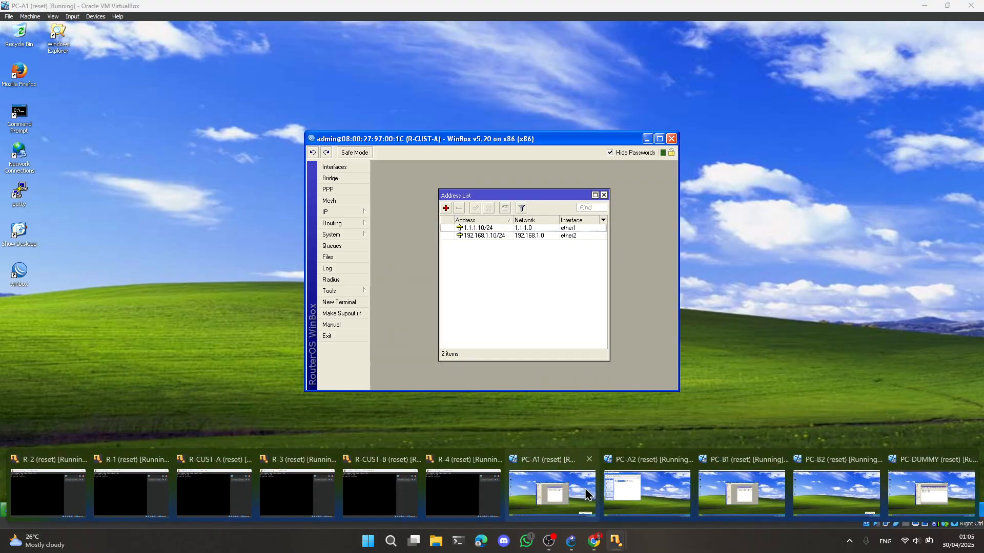
left_click(543, 471)
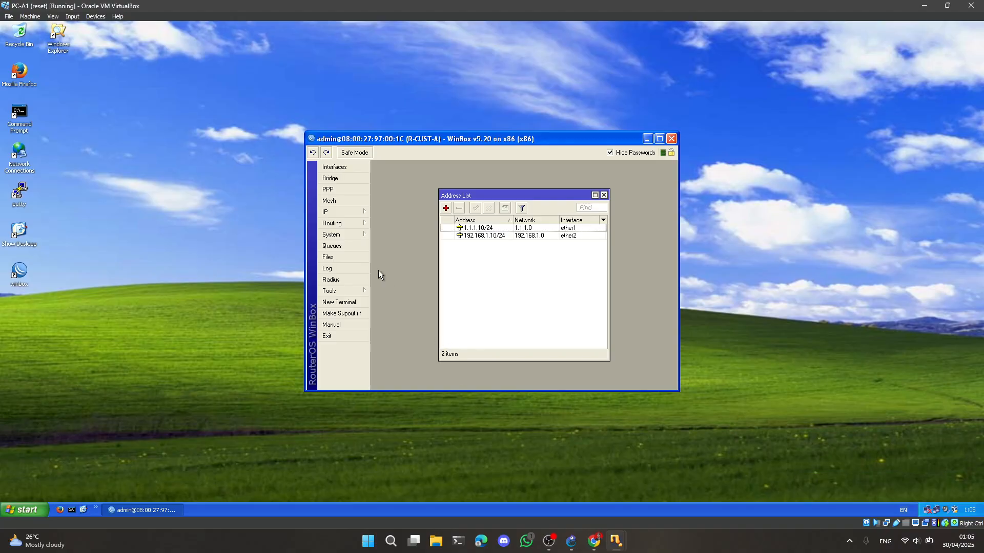
mouse_move(361, 213)
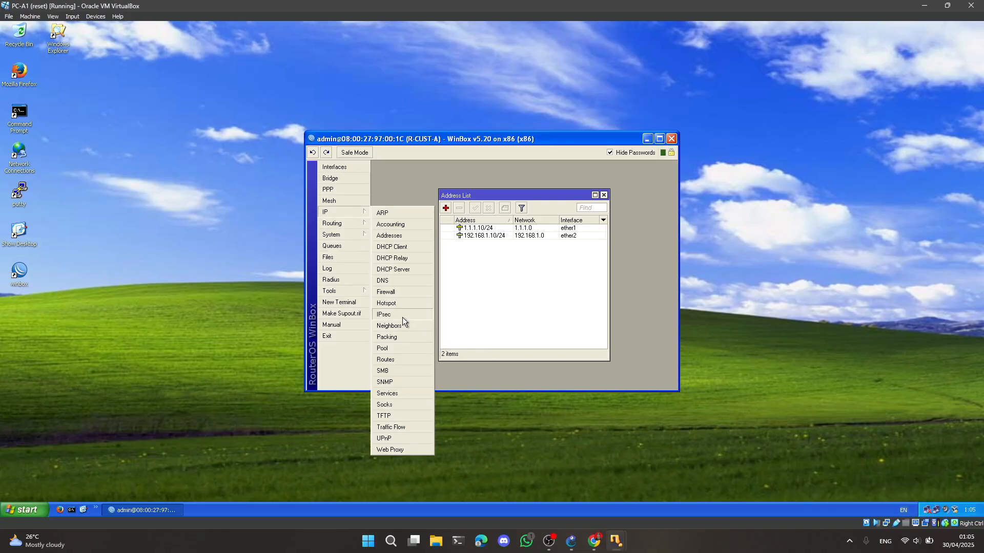
left_click(385, 359)
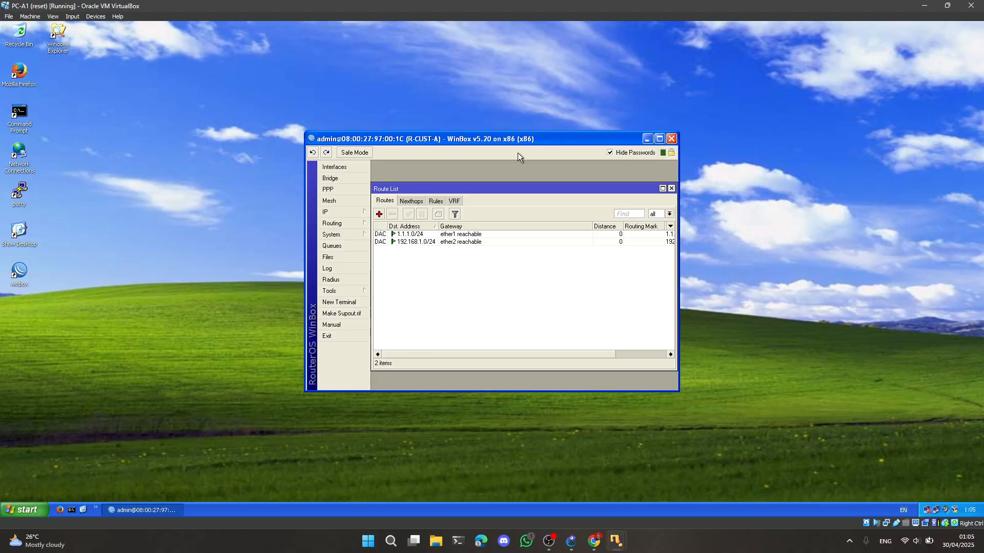
Add a default route on R-CUST-A with destination 0.0.0.0/0 and gateway 1.1.1.1
left_click(378, 214)
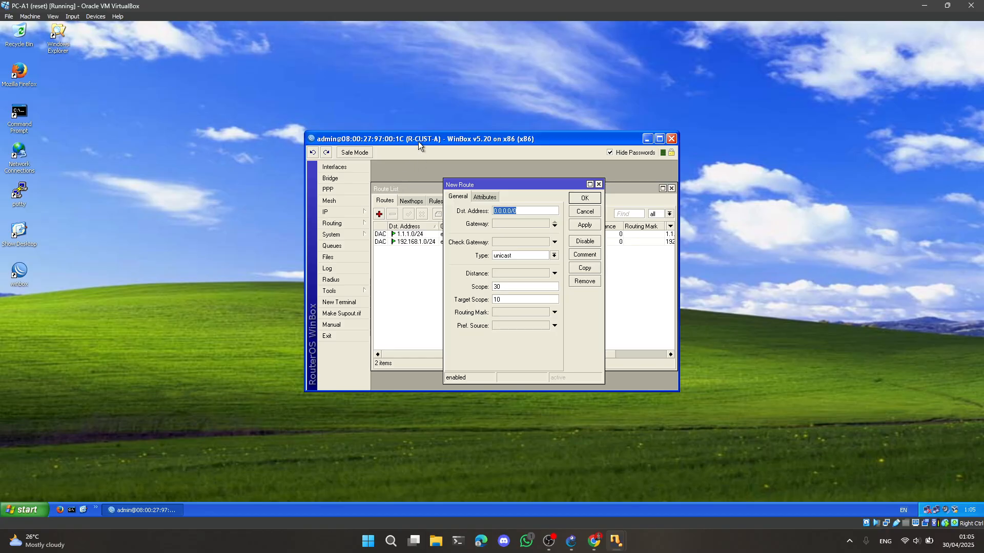
left_click(510, 223)
double_click(516, 225)
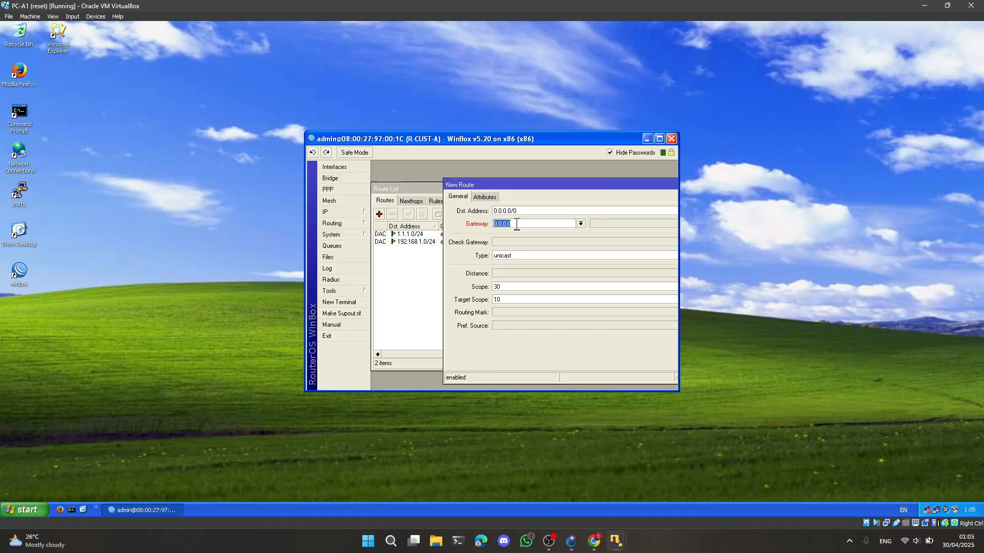
type("1.1.1.1")
left_click_drag(549, 187, 416, 196)
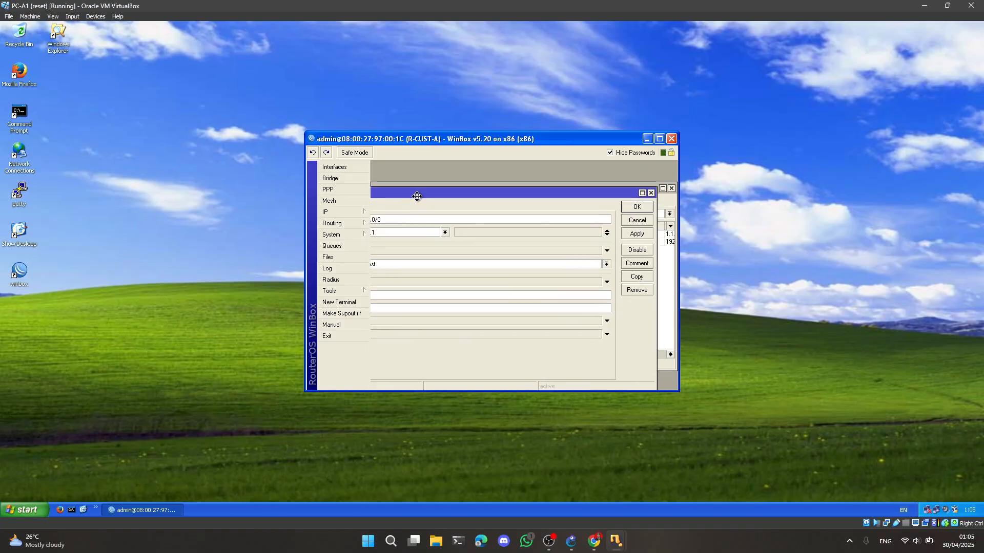
left_click(637, 207)
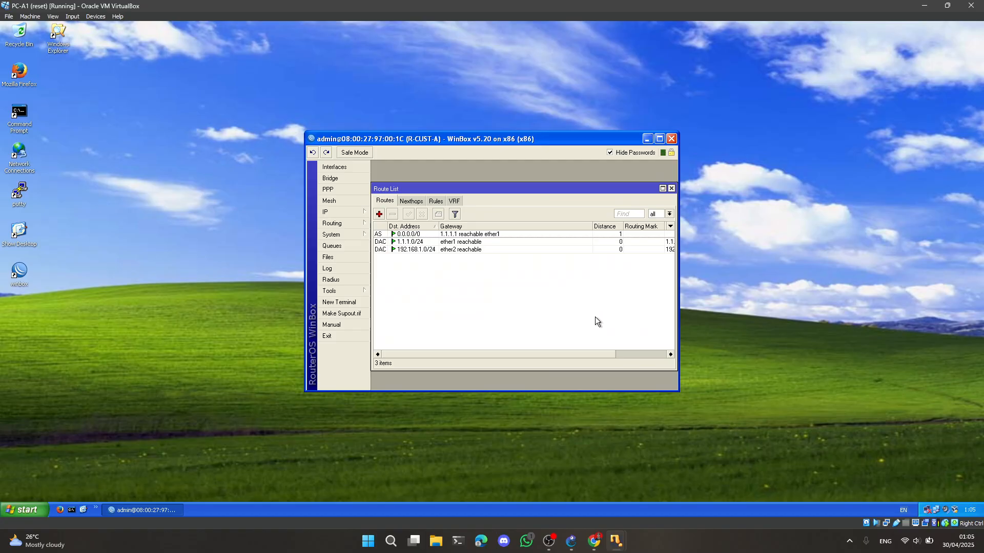
Switch to the PC-B1 virtual machine and replace R-CUST-B's open address list with its IP route list
mouse_move(616, 541)
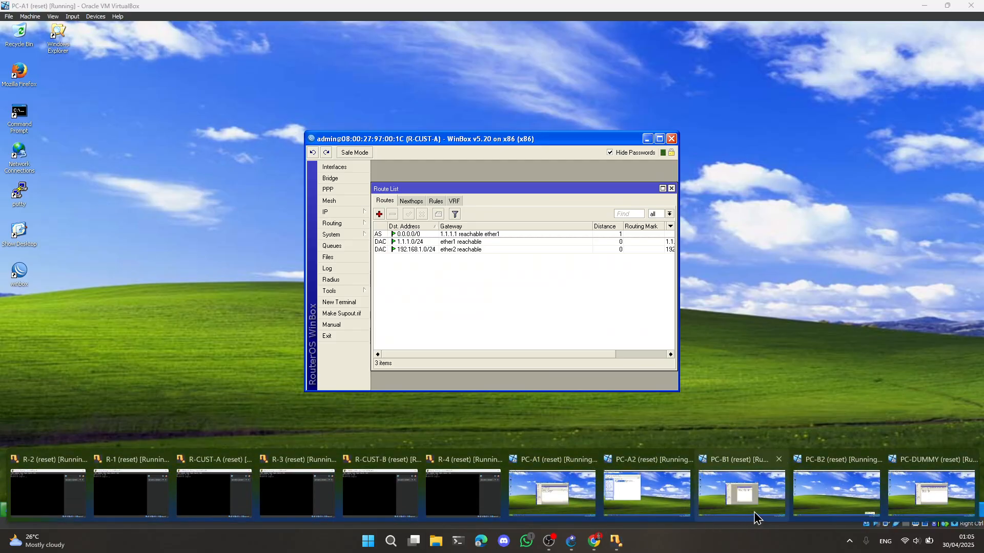
left_click(751, 490)
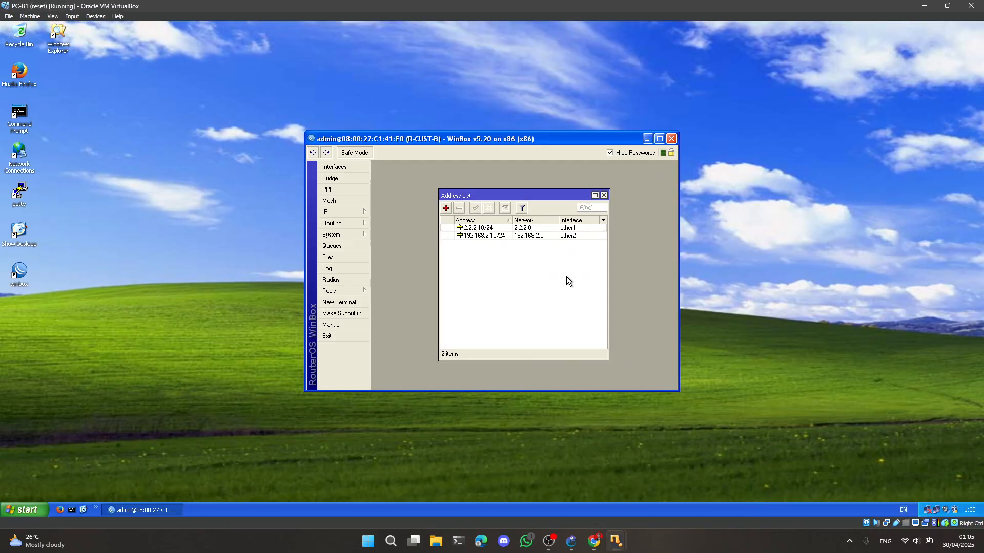
left_click(604, 195)
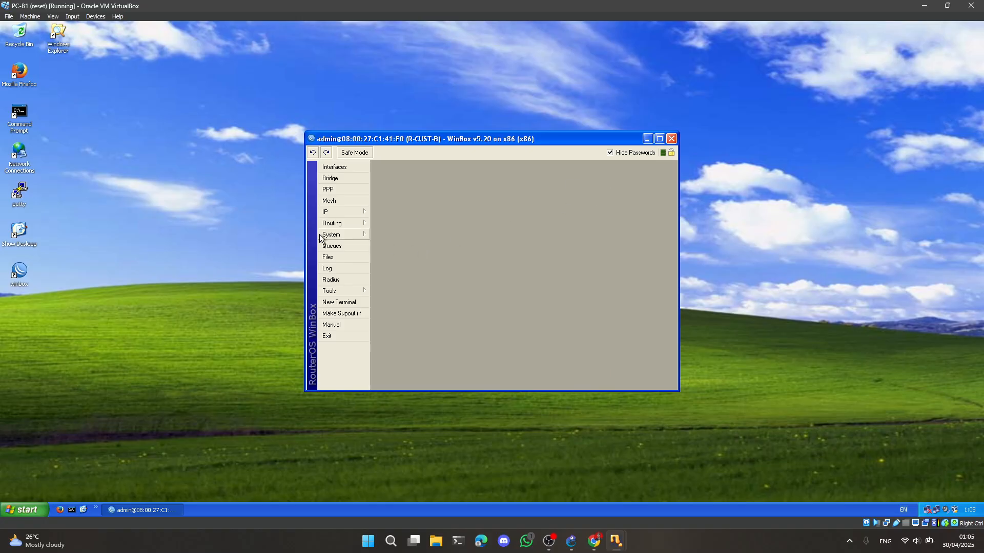
left_click(342, 211)
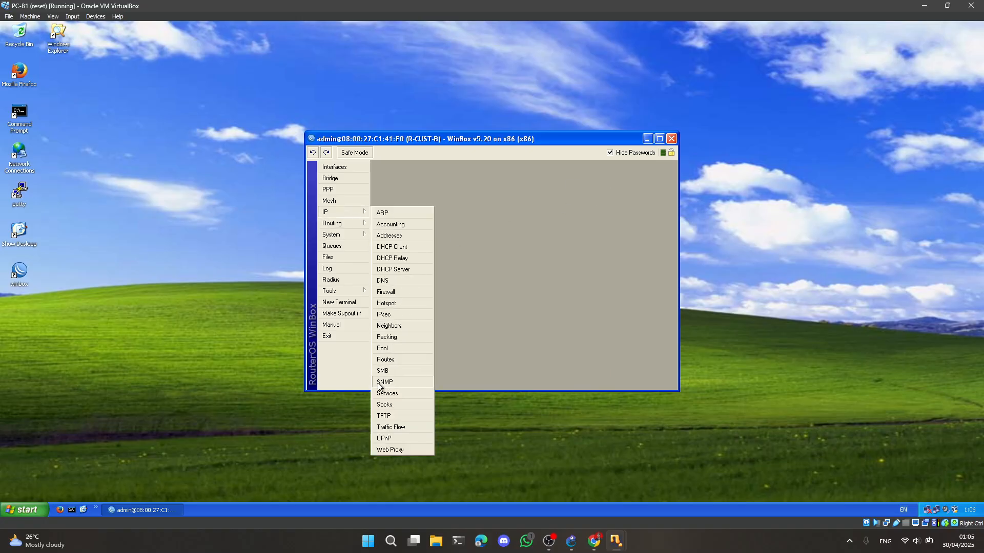
left_click(390, 360)
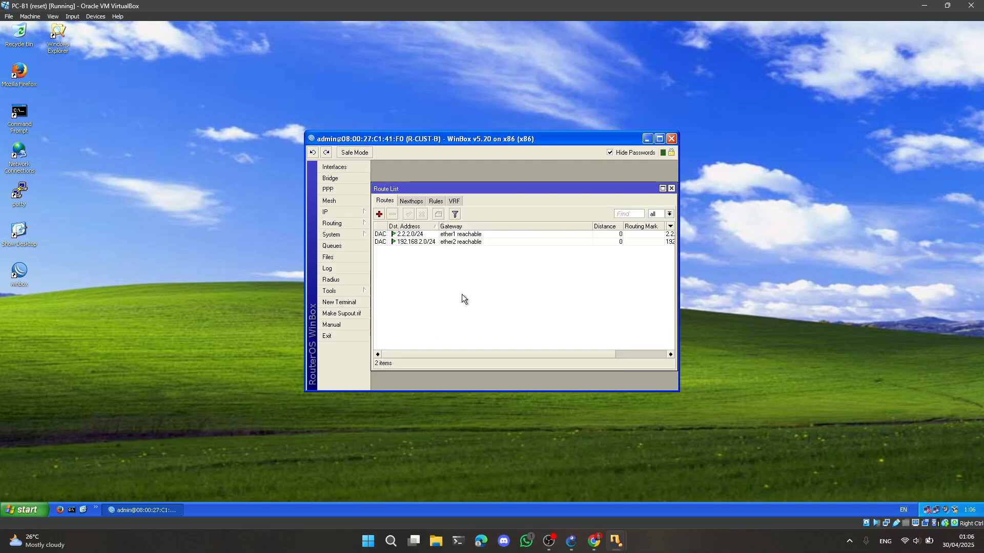
Add a default route on R-CUST-B with destination 0.0.0.0/0 and gateway 2.2.2.3
left_click(380, 215)
left_click(506, 225)
type("0.0.0.0")
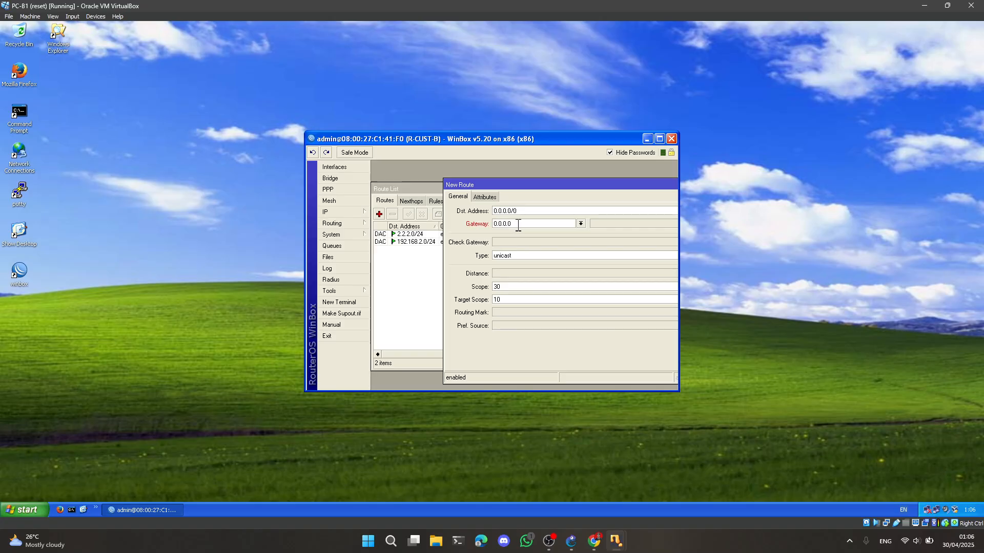
double_click(518, 224)
type("2.2.2.3")
double_click(556, 186)
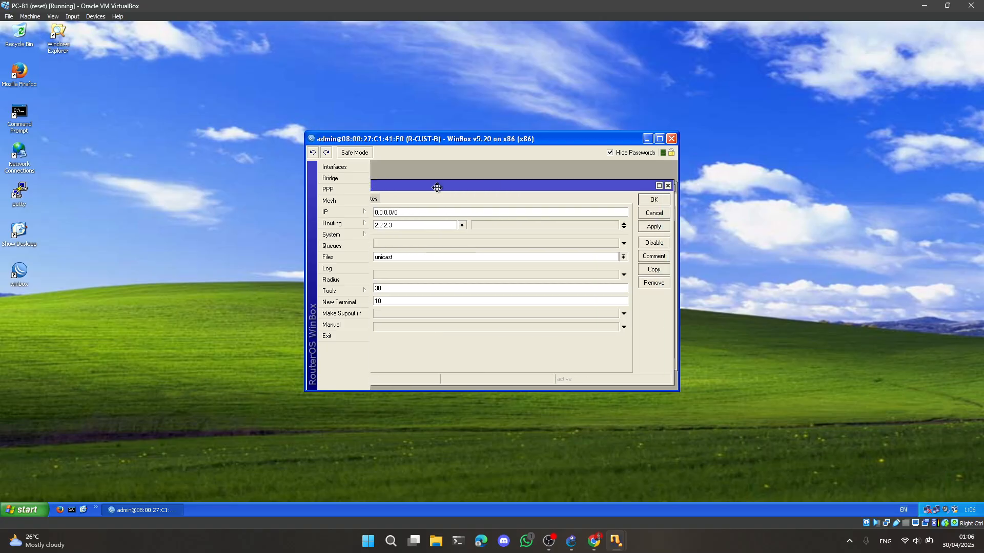
left_click(652, 200)
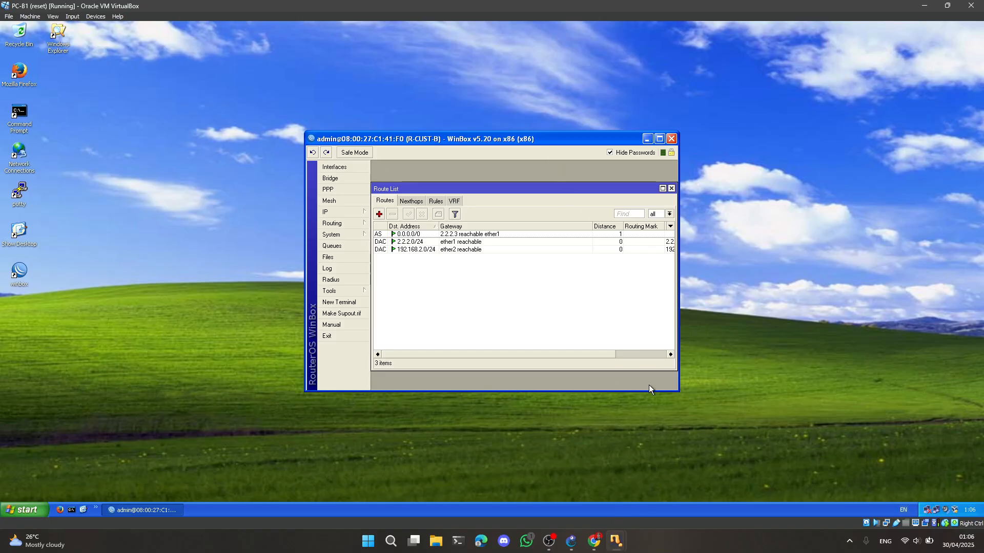
Return to the PC-A1 virtual machine, close the route list and open R-CUST-A's firewall NAT rules
mouse_move(622, 529)
left_click(552, 492)
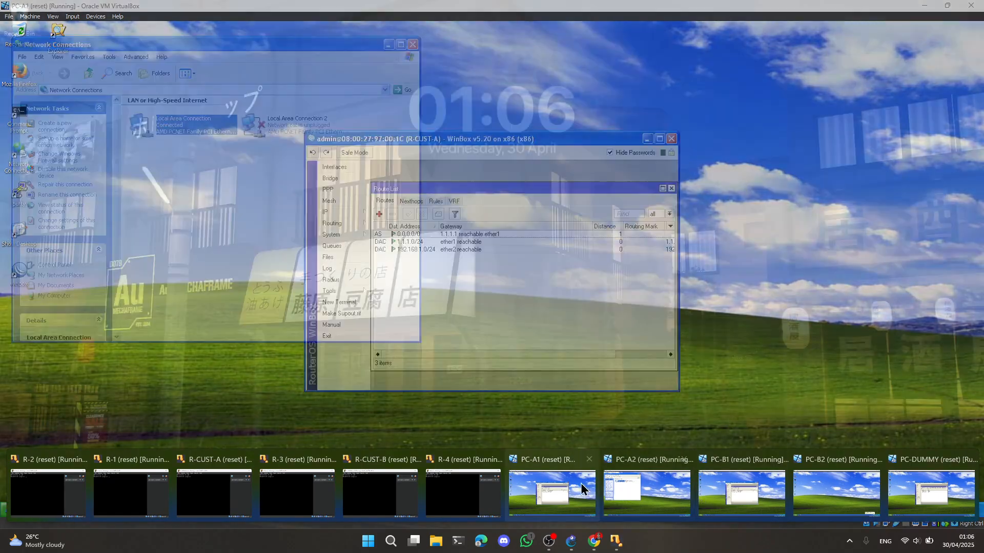
left_click(671, 188)
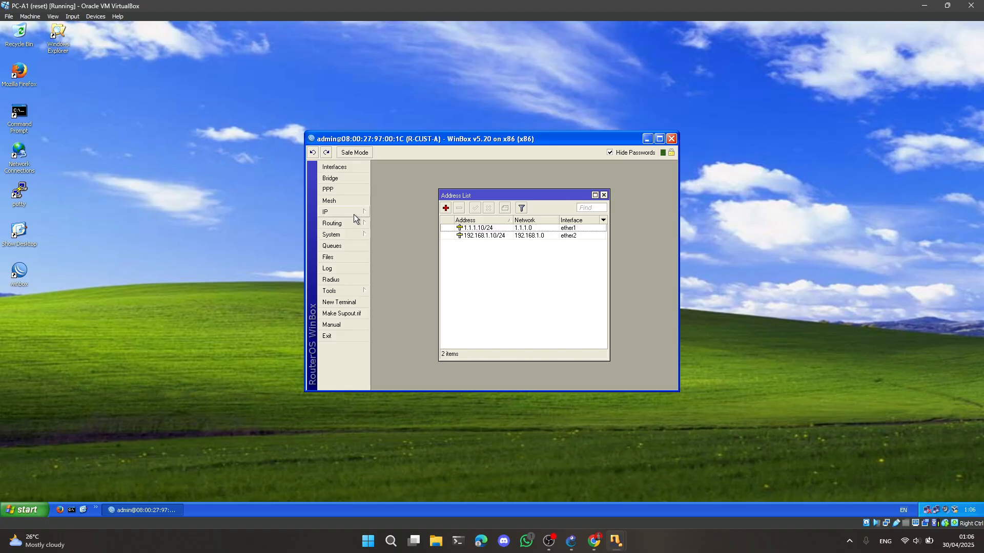
mouse_move(336, 213)
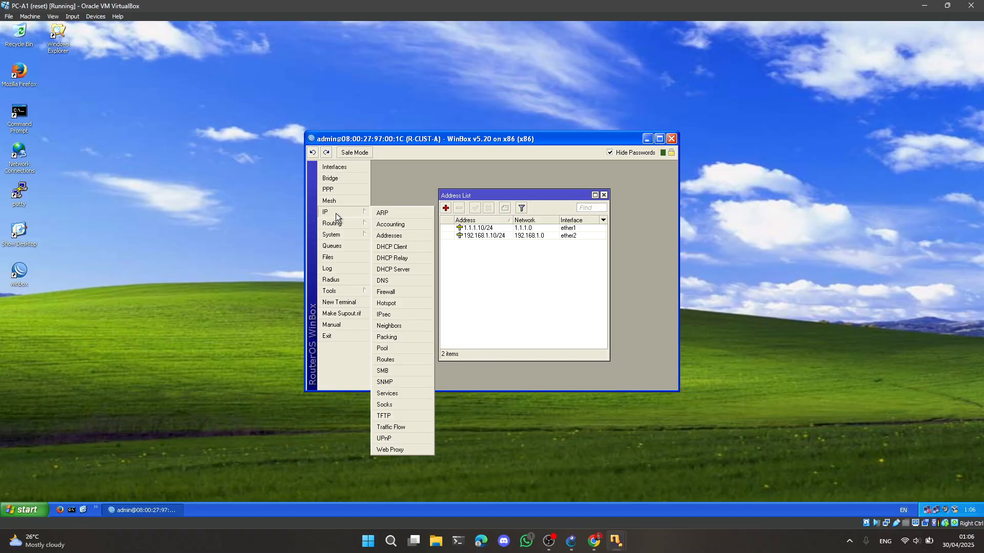
left_click(394, 293)
left_click(415, 201)
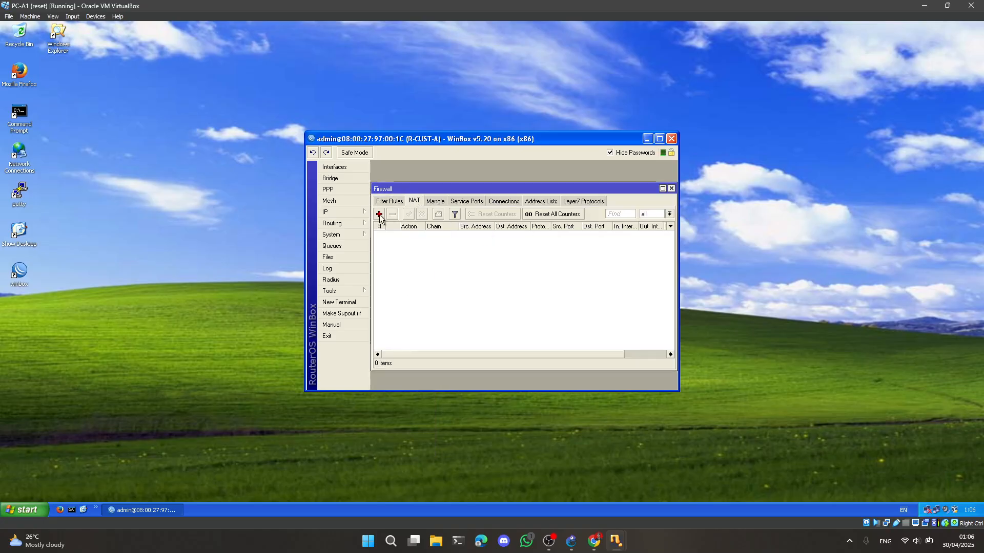
Add a srcnat rule on R-CUST-A with out interface ether1 and action masquerade, and close the firewall window
left_click(379, 214)
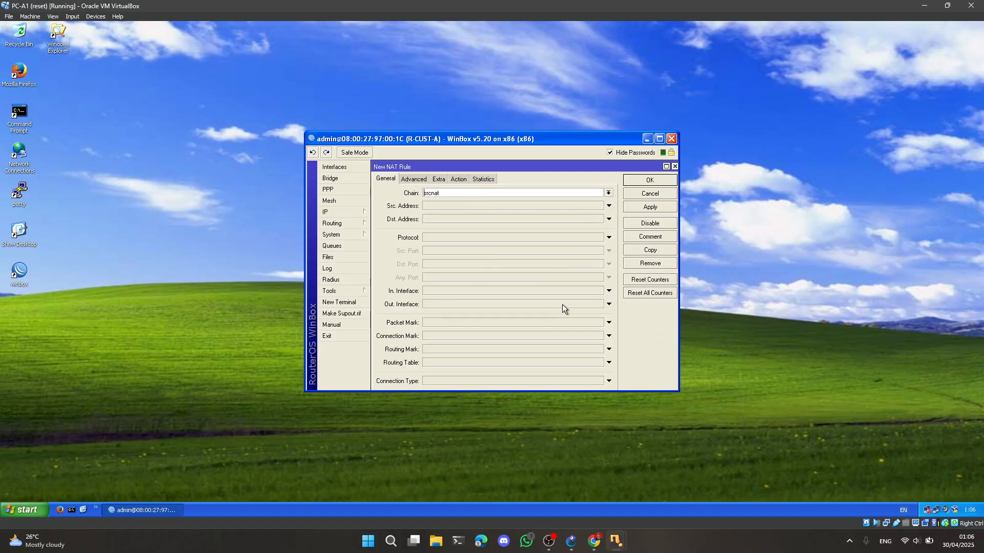
left_click(609, 304)
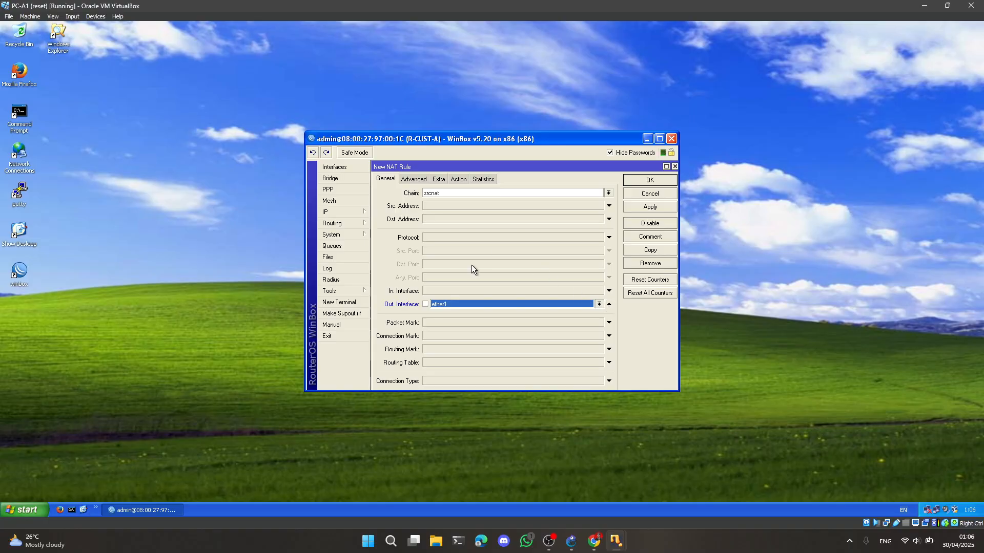
left_click(457, 179)
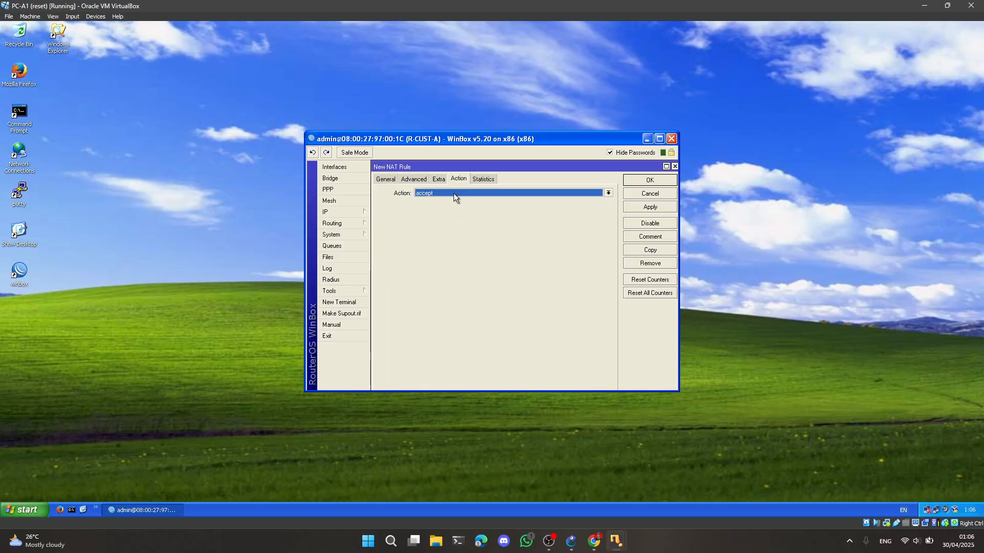
left_click(437, 193)
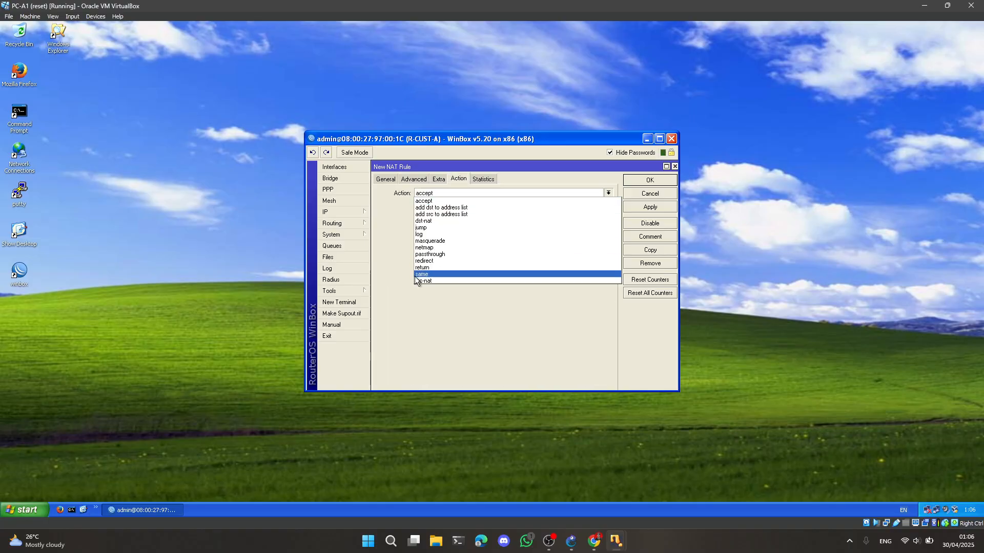
left_click(433, 240)
left_click(649, 180)
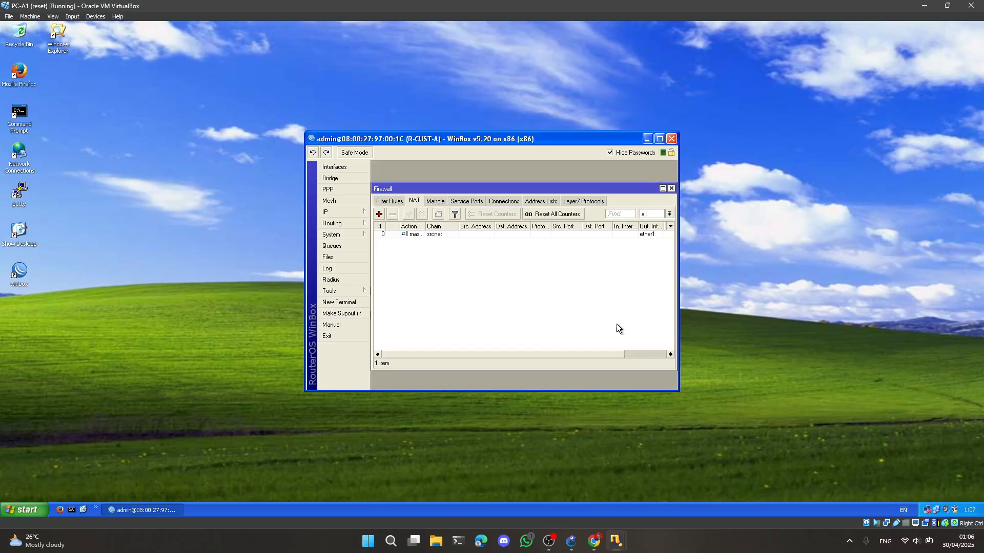
left_click(671, 188)
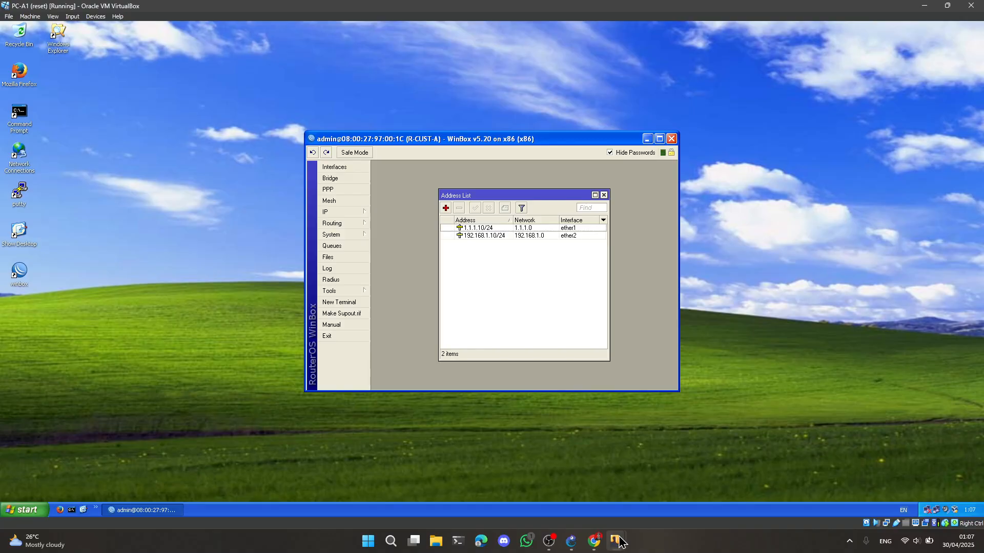
Switch to the PC-B1 virtual machine, close the route list and open R-CUST-B's firewall NAT rules
mouse_move(620, 543)
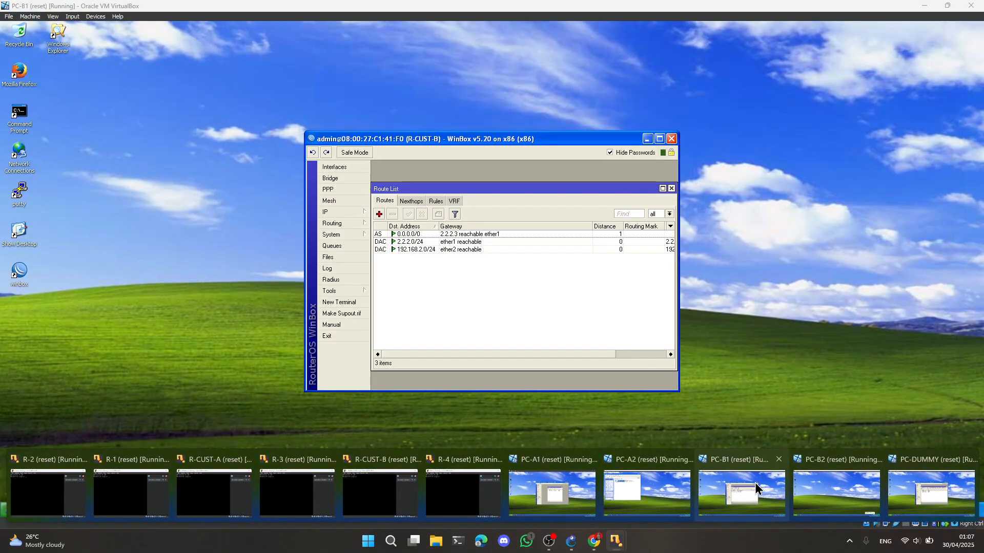
left_click(755, 490)
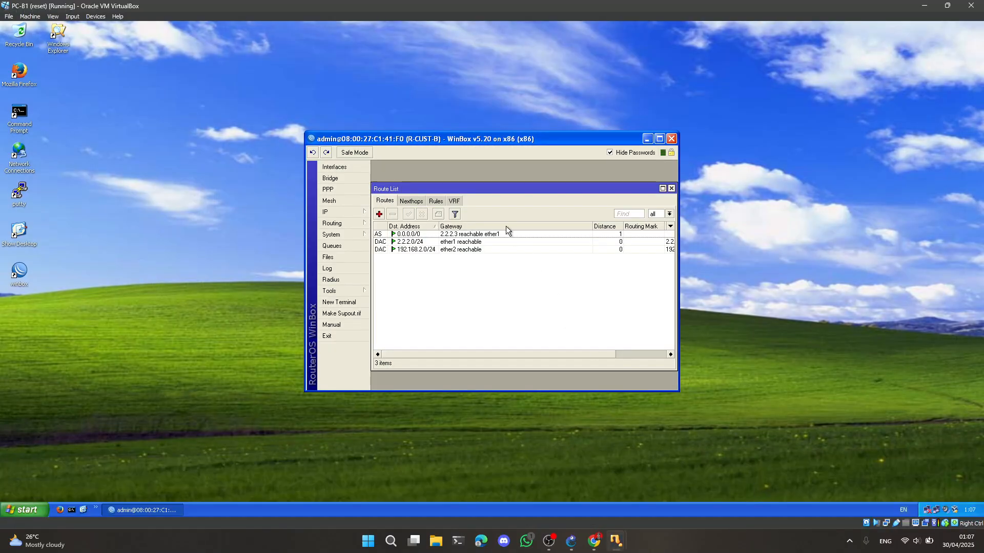
left_click(672, 188)
left_click(364, 214)
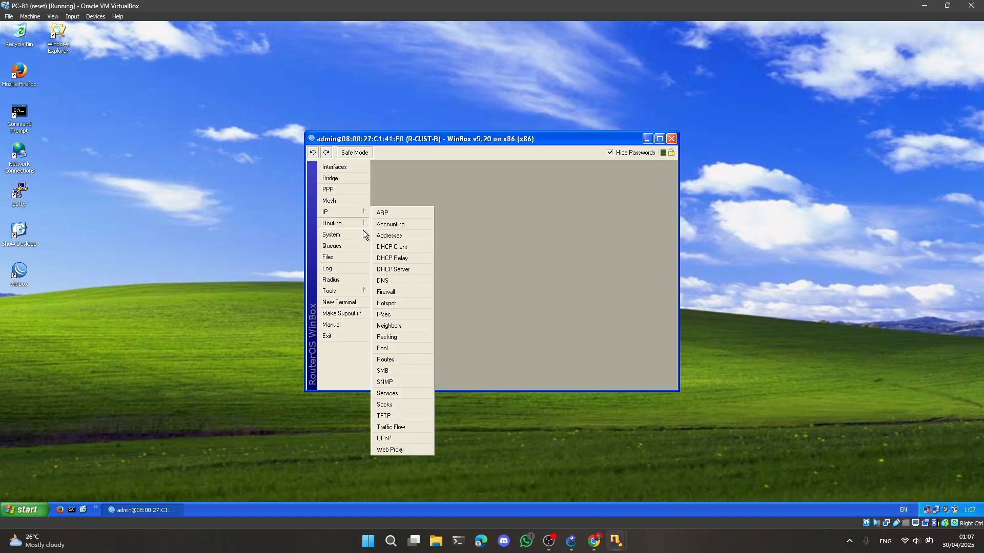
left_click(385, 291)
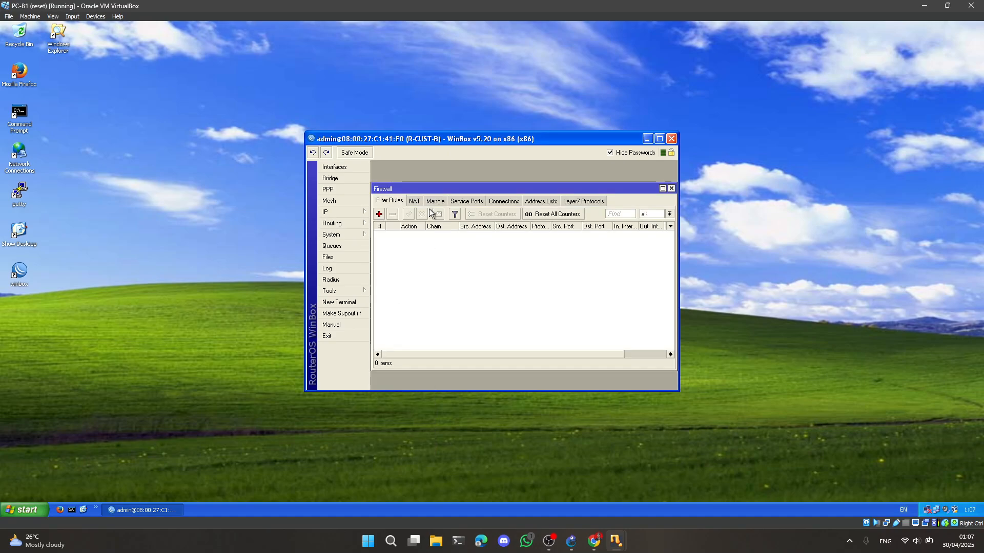
left_click(414, 201)
Add a srcnat rule on R-CUST-B with out interface ether1 and action masquerade
left_click(379, 214)
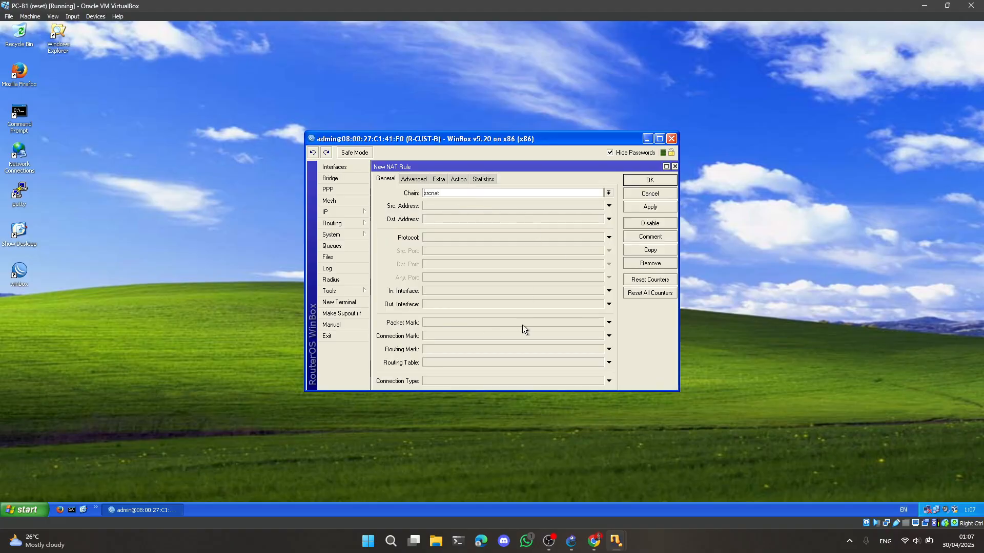
left_click(609, 304)
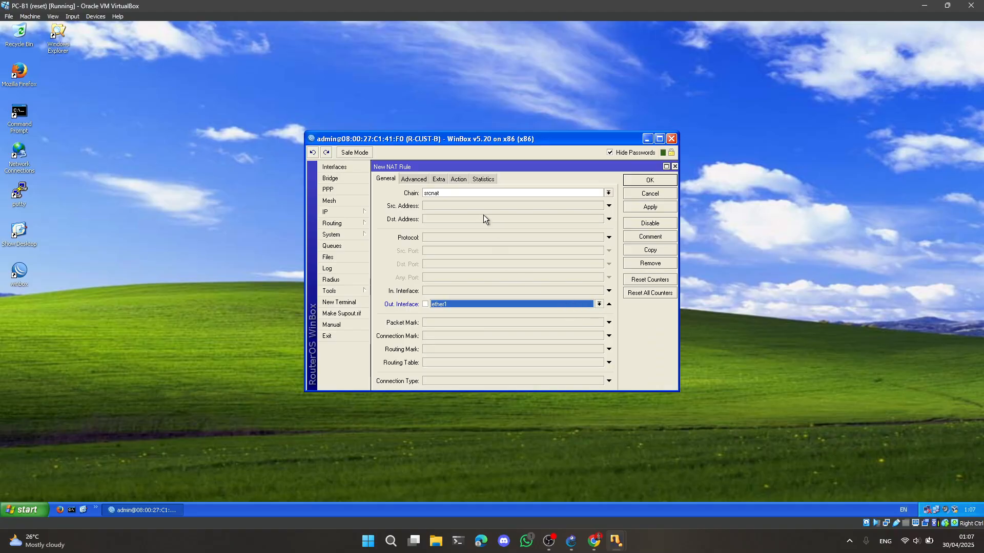
left_click(459, 181)
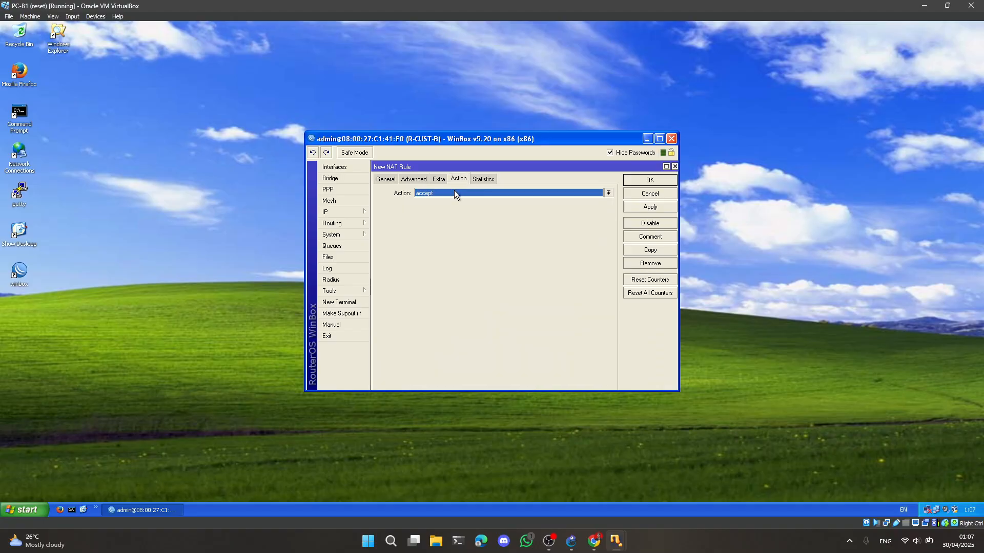
left_click(415, 194)
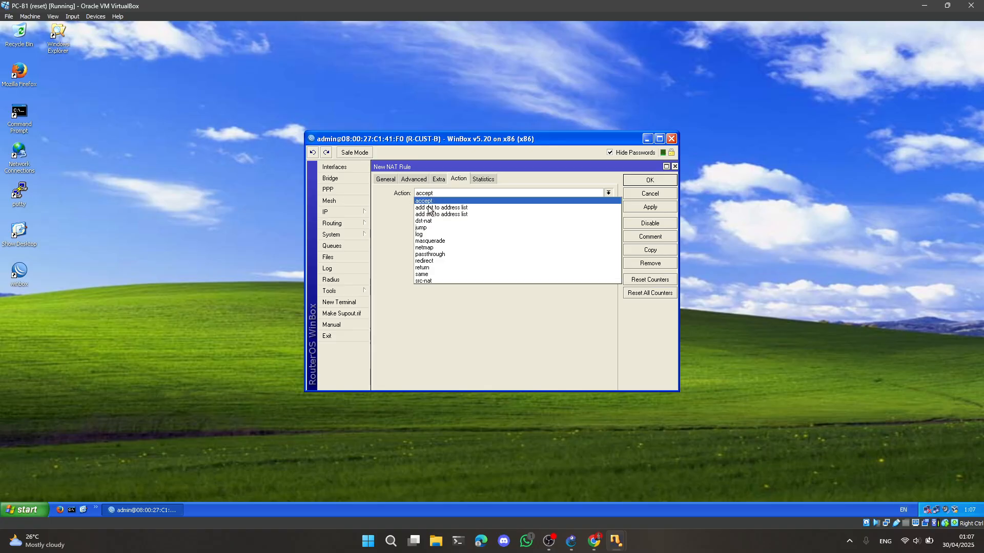
left_click(446, 247)
left_click(653, 182)
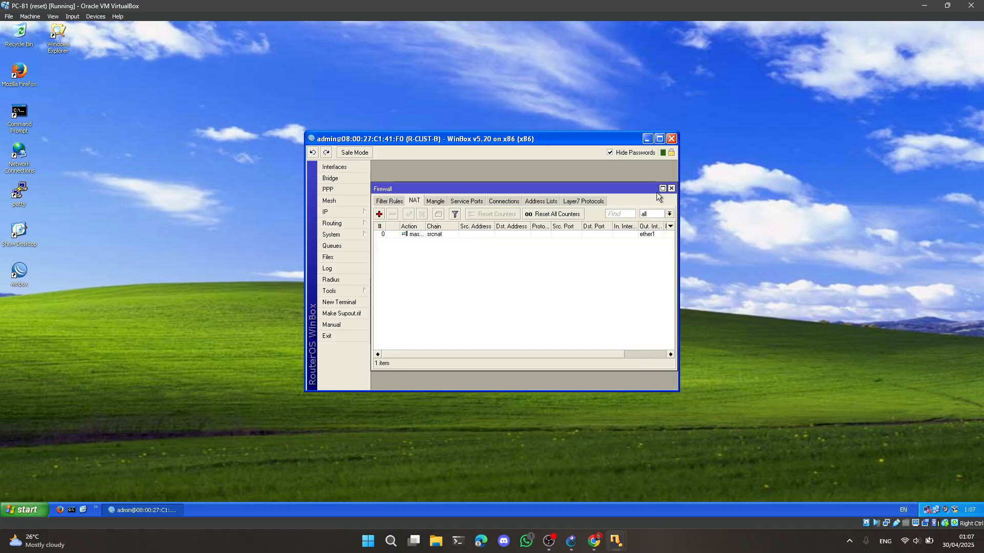
Close R-CUST-B's firewall window and switch to the PC-A1 virtual machine
left_click(671, 189)
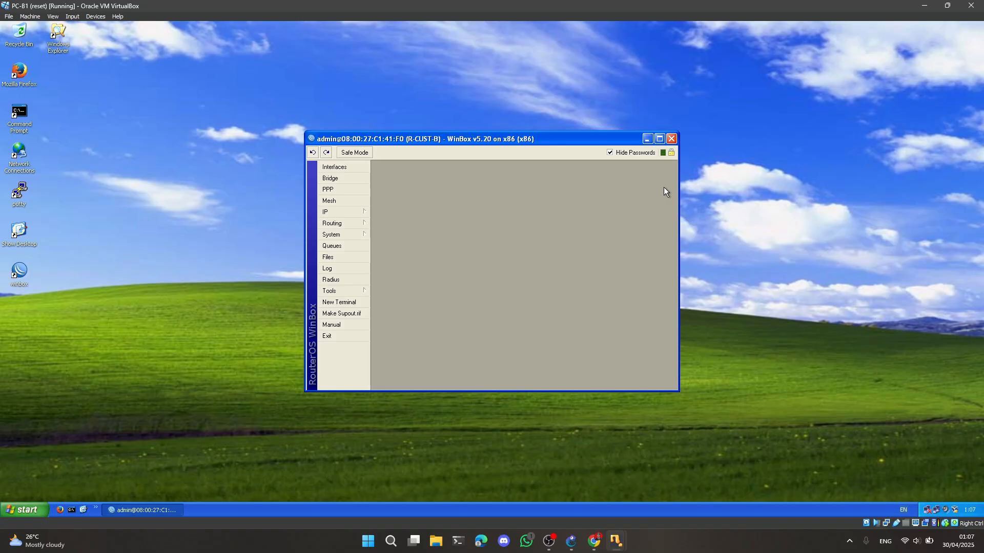
left_click(616, 541)
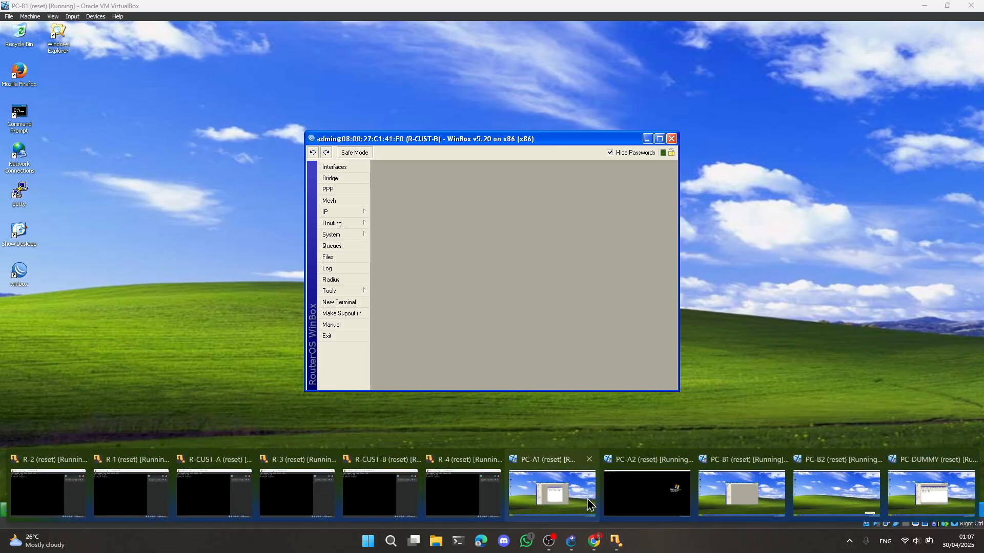
left_click(564, 487)
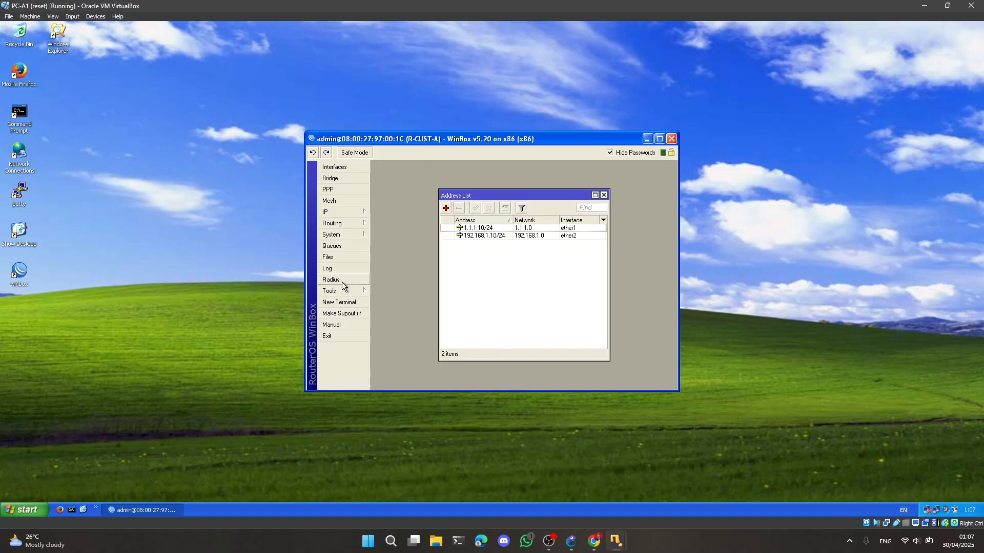
Look up the ping test section in the lab PDF in Chrome, and open a terminal on R-CUST-A in the PC-A1 virtual machine
left_click(594, 542)
scroll(523, 341, "down", 20)
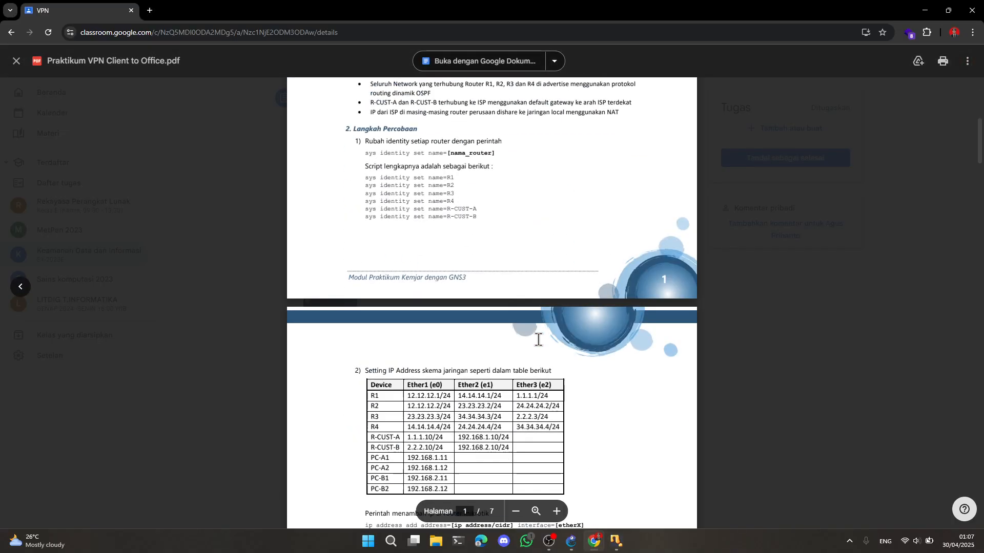
scroll(457, 347, "down", 8)
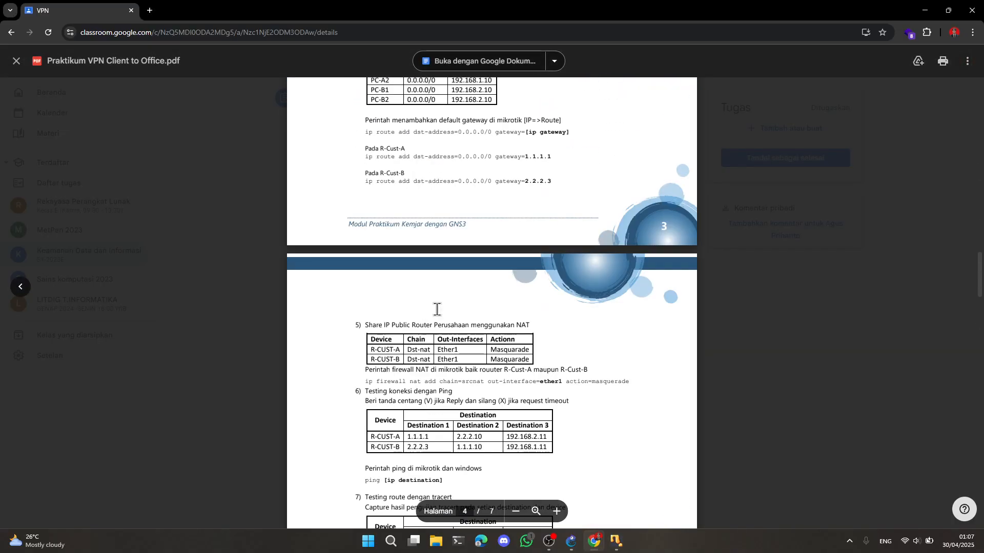
scroll(433, 298, "up", 2)
scroll(429, 291, "down", 4)
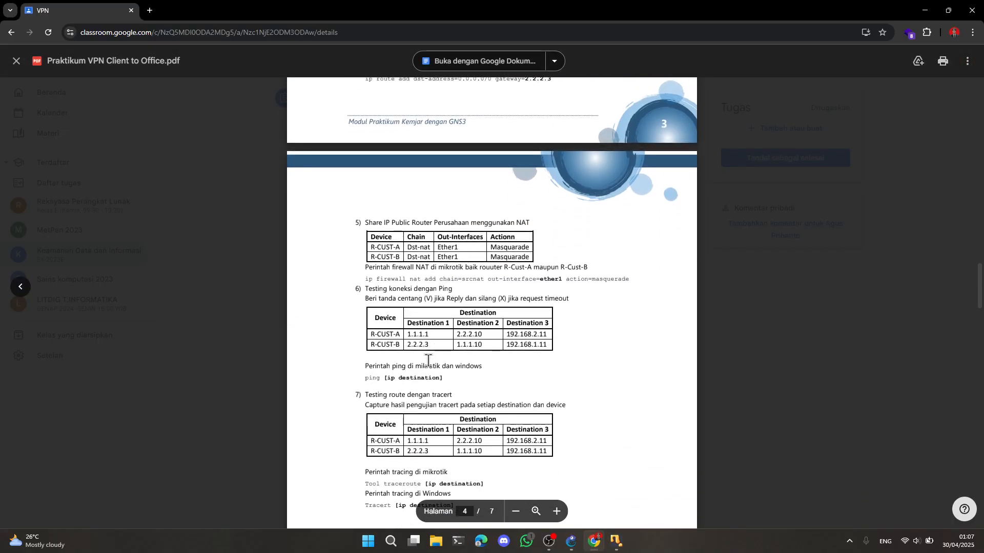
scroll(418, 331, "down", 1)
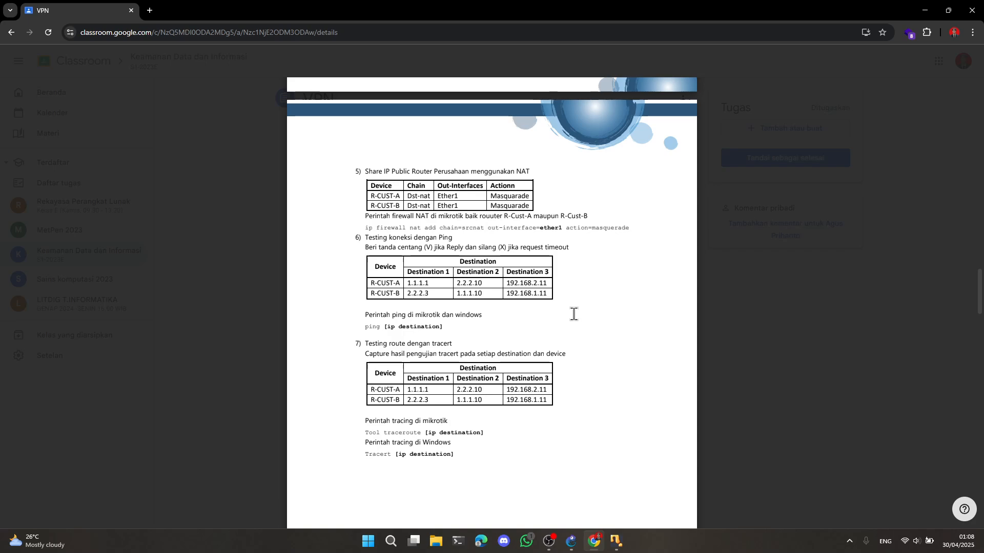
mouse_move(617, 541)
left_click(558, 491)
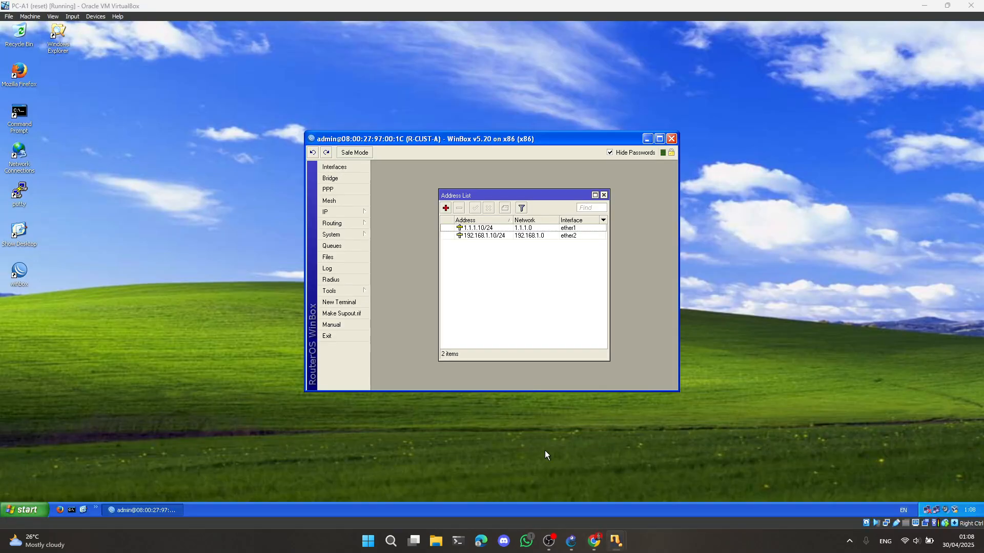
left_click(349, 305)
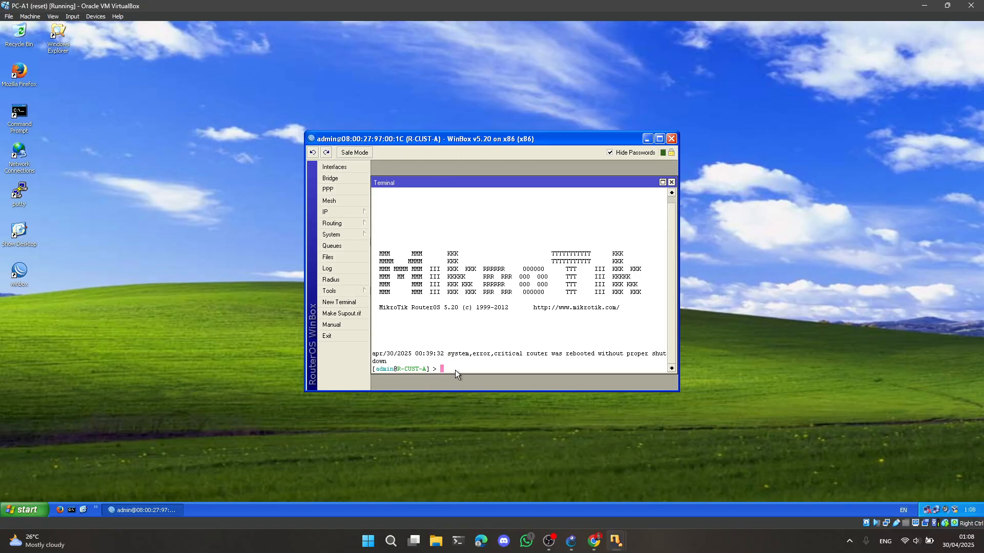
Check R-CUST-A's first ping destination in the lab PDF, ping 1.1.1.1 from its terminal and stop the ping
left_click(594, 542)
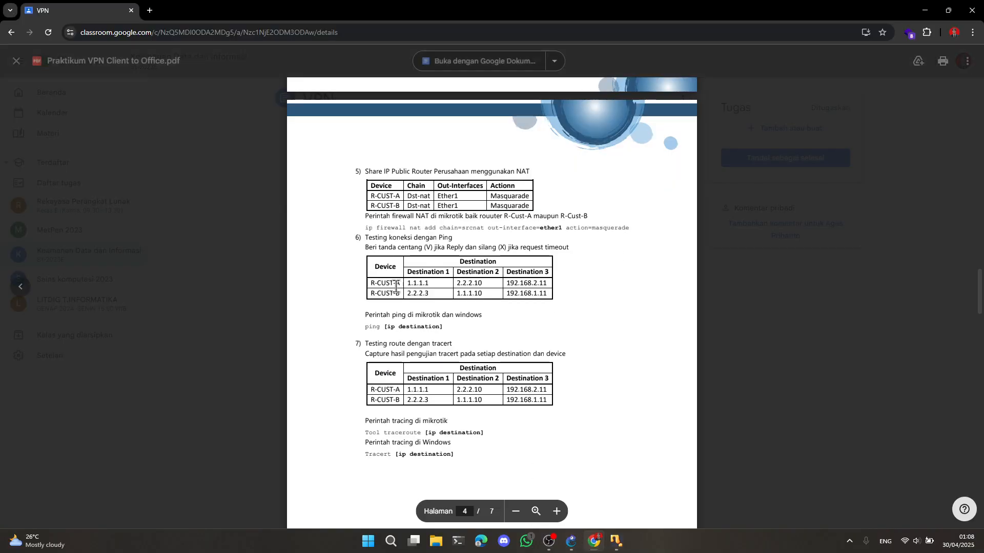
mouse_move(627, 540)
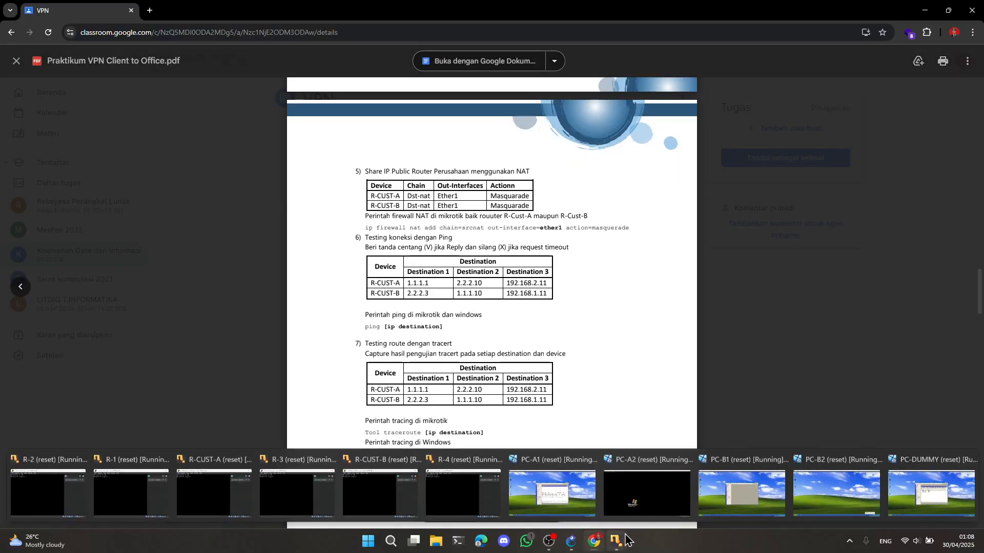
left_click(583, 491)
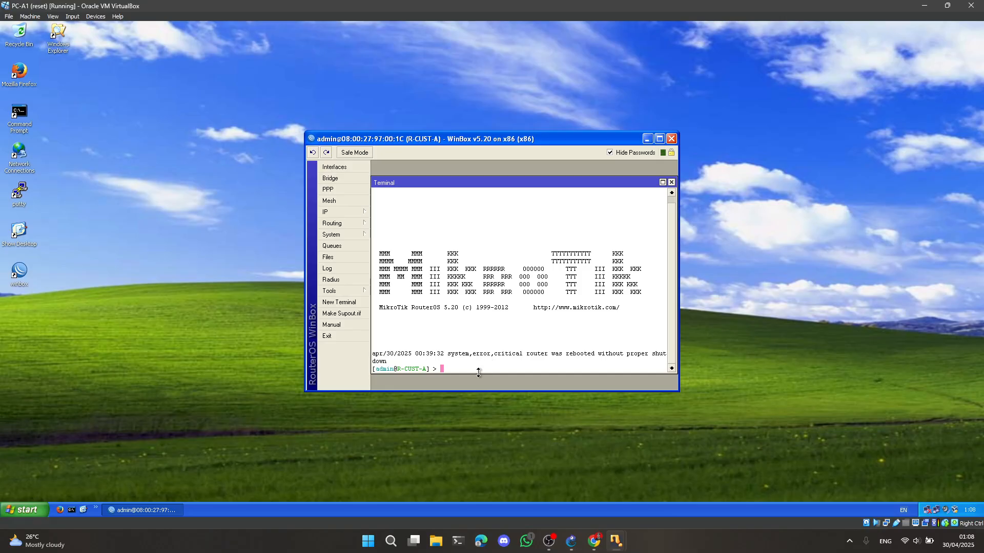
type("ping 1.1.1.1")
key("Return")
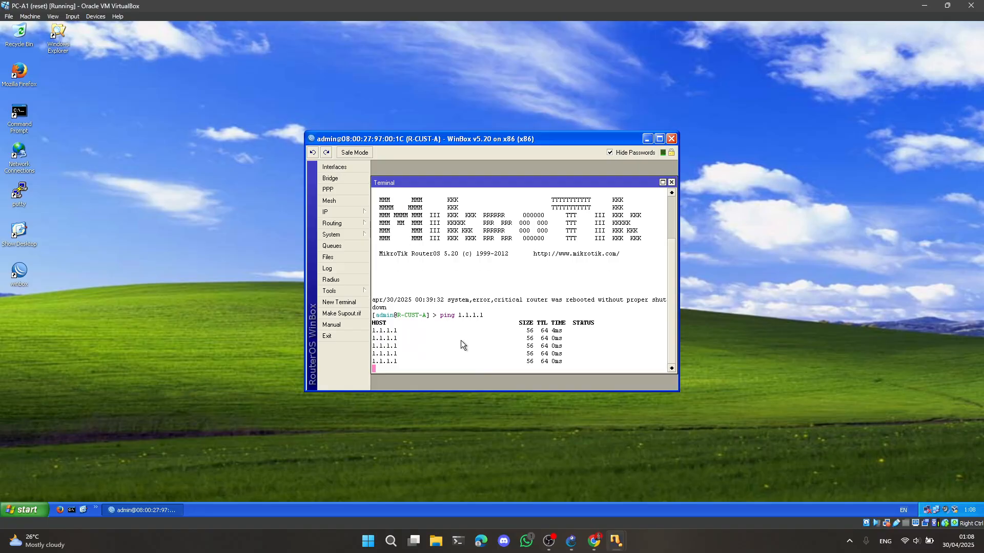
key("ctrl+c")
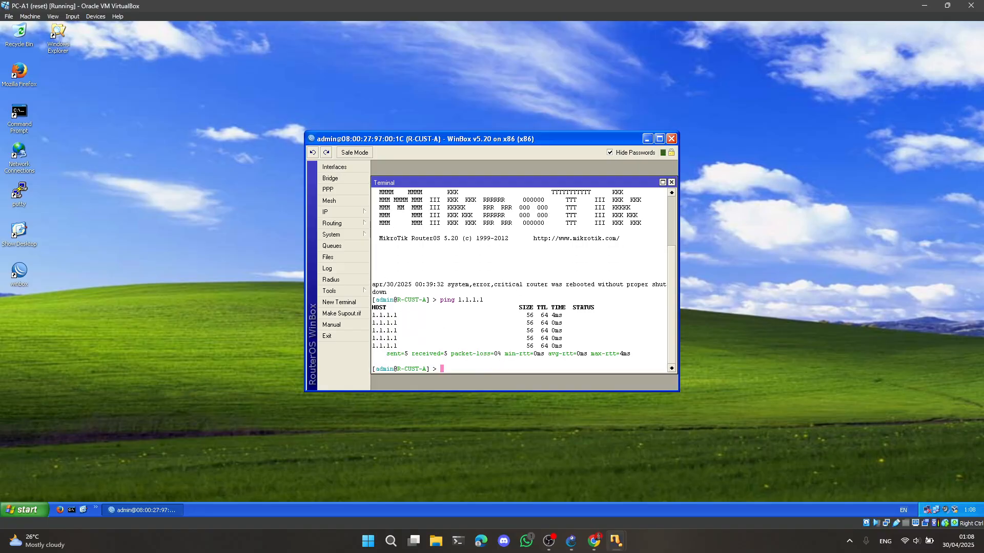
Check R-CUST-A's second destination in the lab PDF, ping 2.2.2.10 from its terminal and stop the ping
left_click(594, 541)
mouse_move(615, 540)
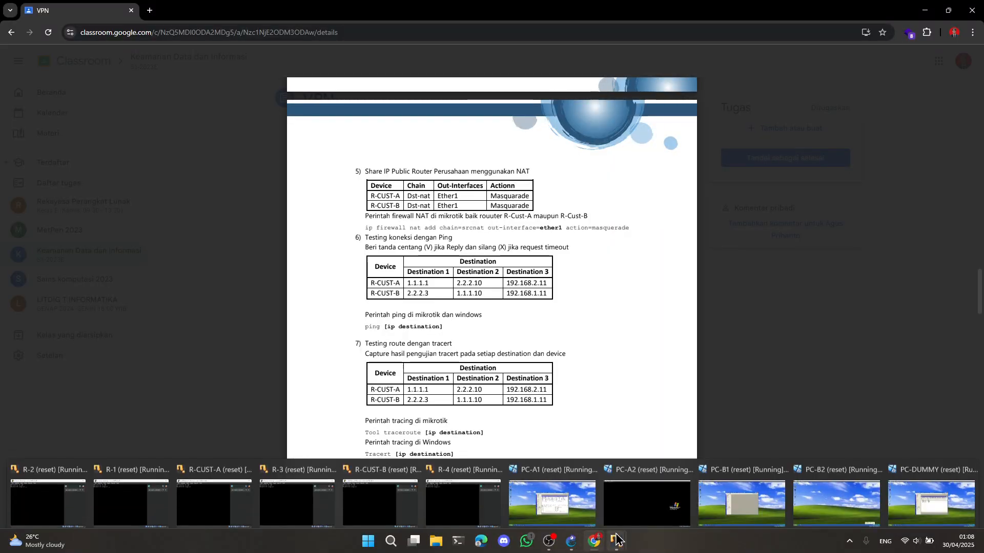
left_click(561, 494)
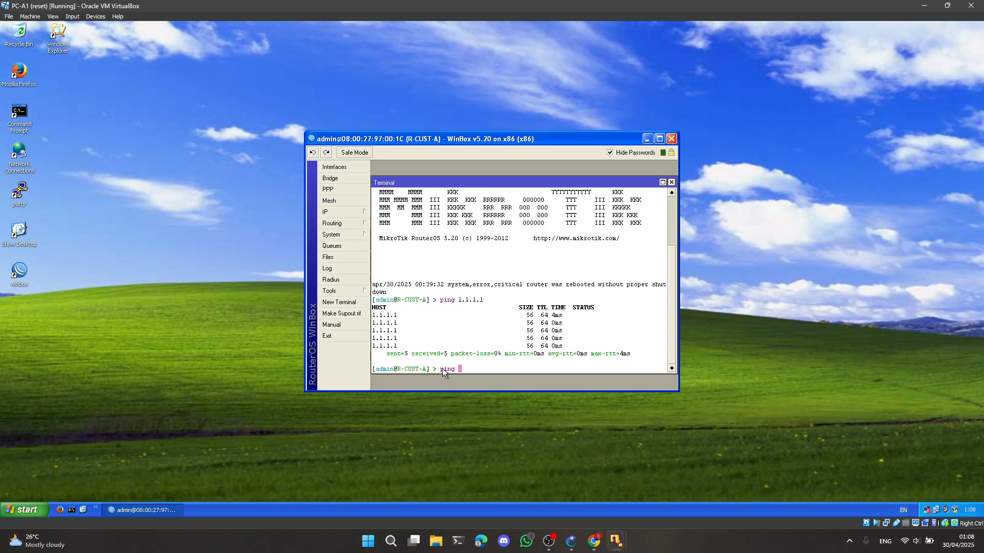
type("ping 2.2.2.10")
key("Return")
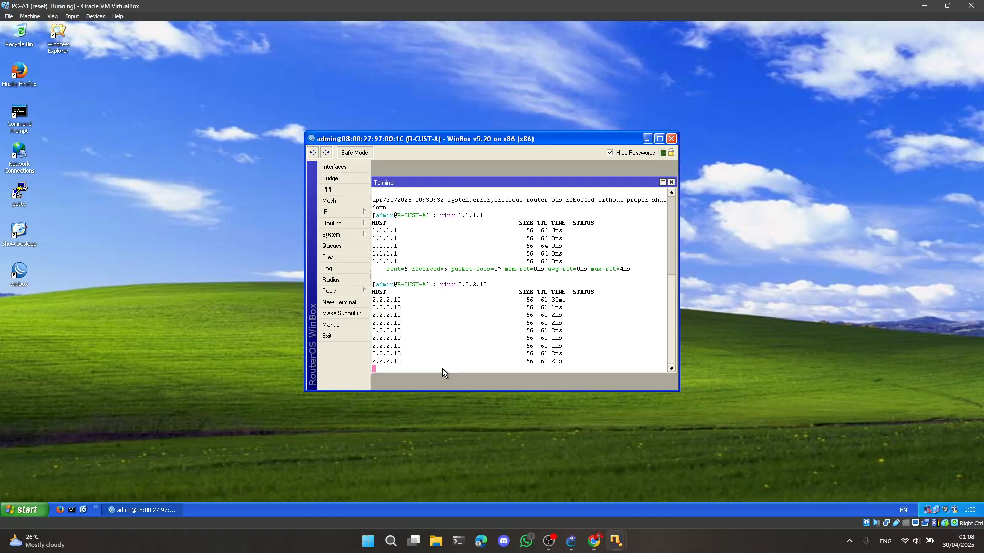
key("ctrl+c")
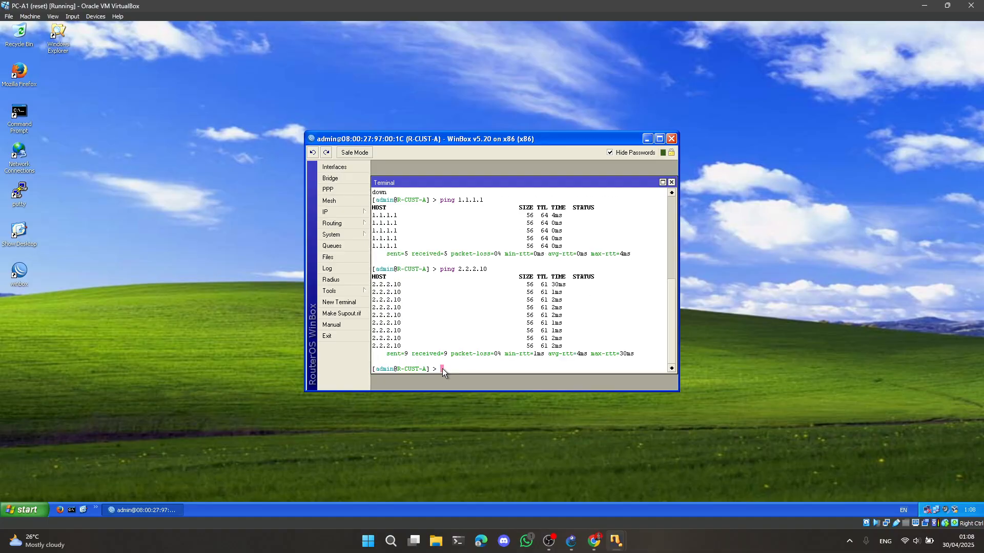
Check R-CUST-A's third destination in the lab PDF, ping 192.168.2.11 from its terminal and stop the ping
left_click(595, 544)
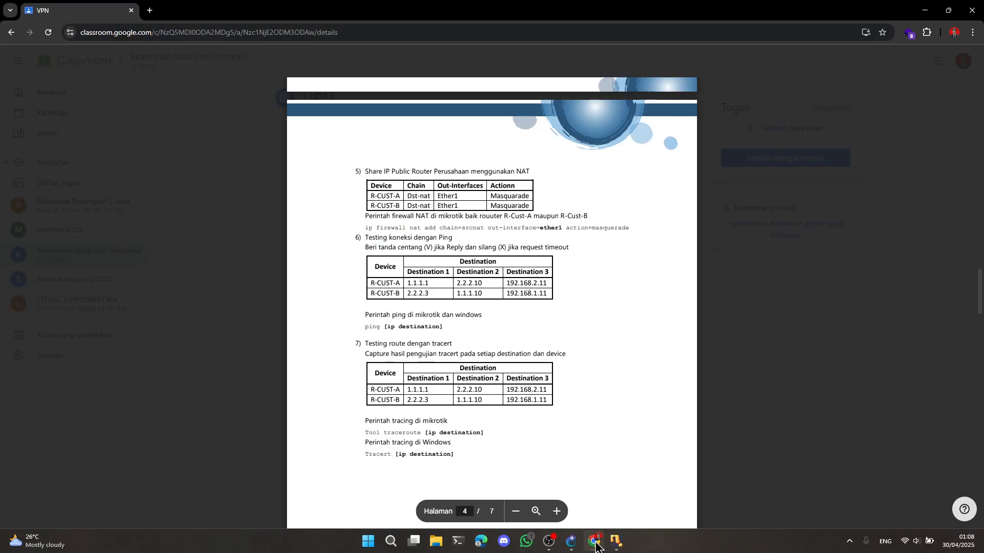
left_click(594, 543)
type("p")
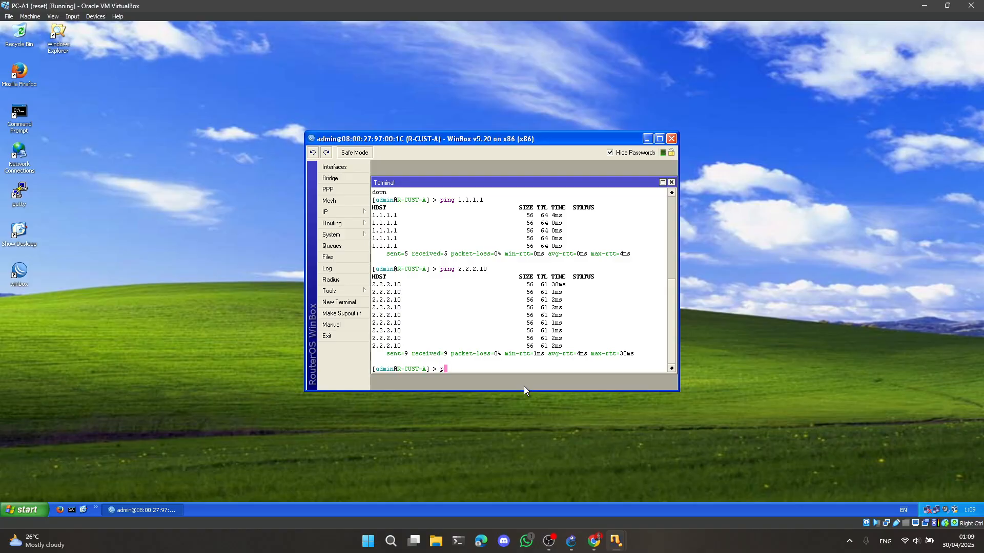
type("ing 192.168.2.11")
key("Return")
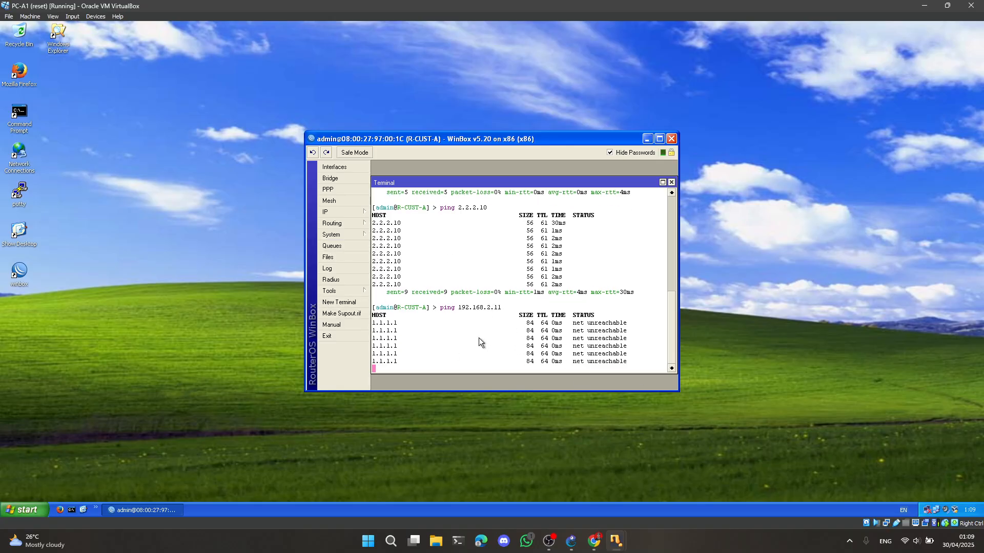
key("ctrl+c")
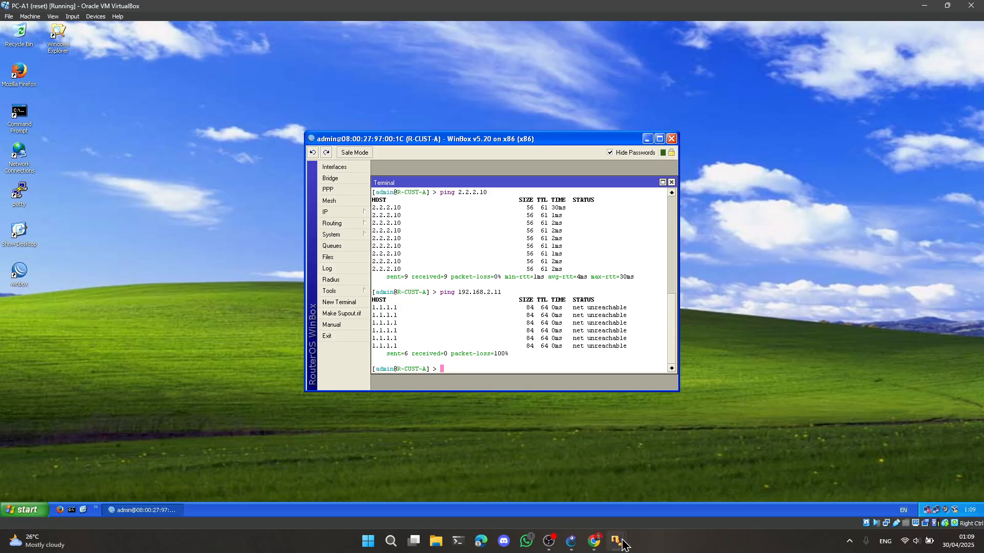
Switch to the PC-B1 virtual machine and open a terminal on R-CUST-B
mouse_move(616, 542)
mouse_move(761, 489)
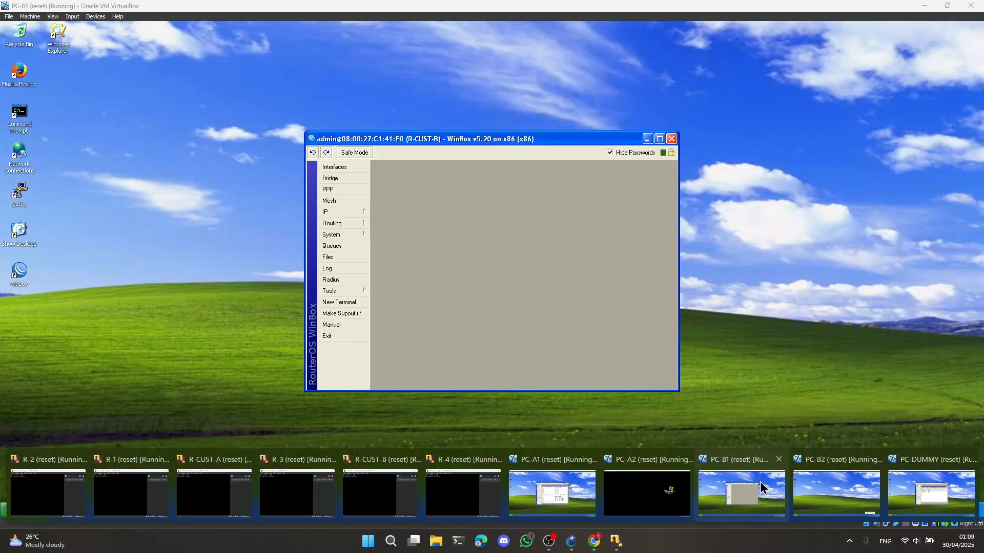
left_click(761, 489)
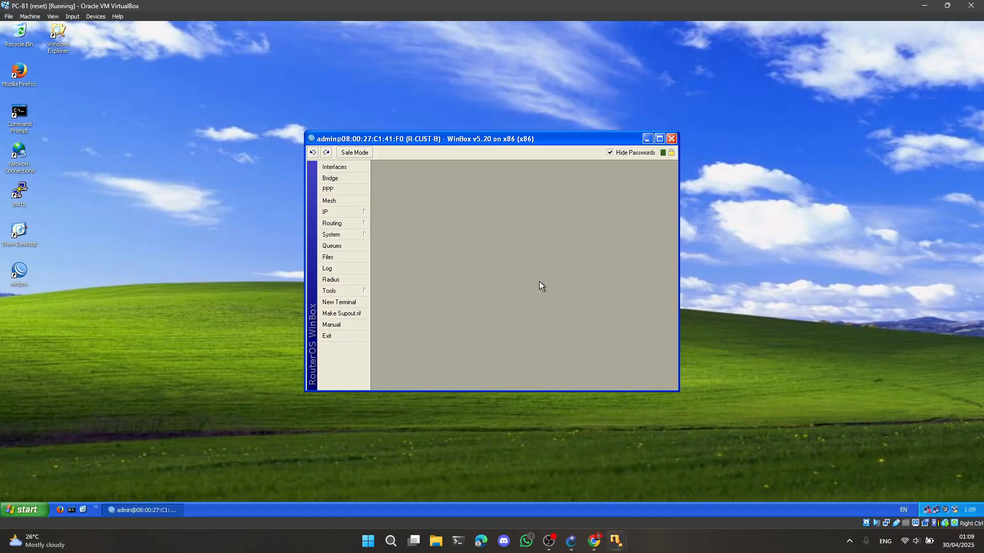
left_click(347, 304)
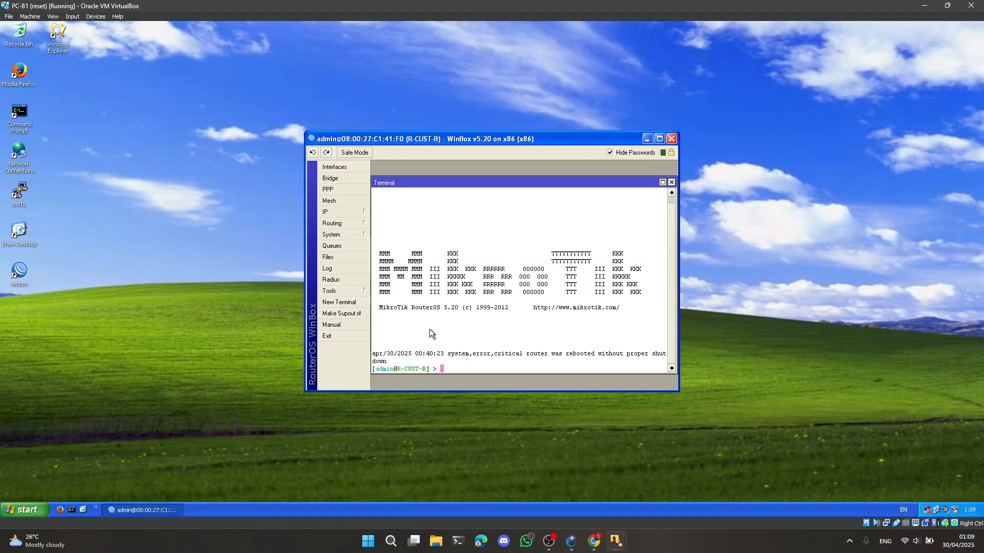
Check R-CUST-B's ping destinations in the lab PDF, ping 2.2.2.3 from its terminal and stop the ping
left_click(593, 545)
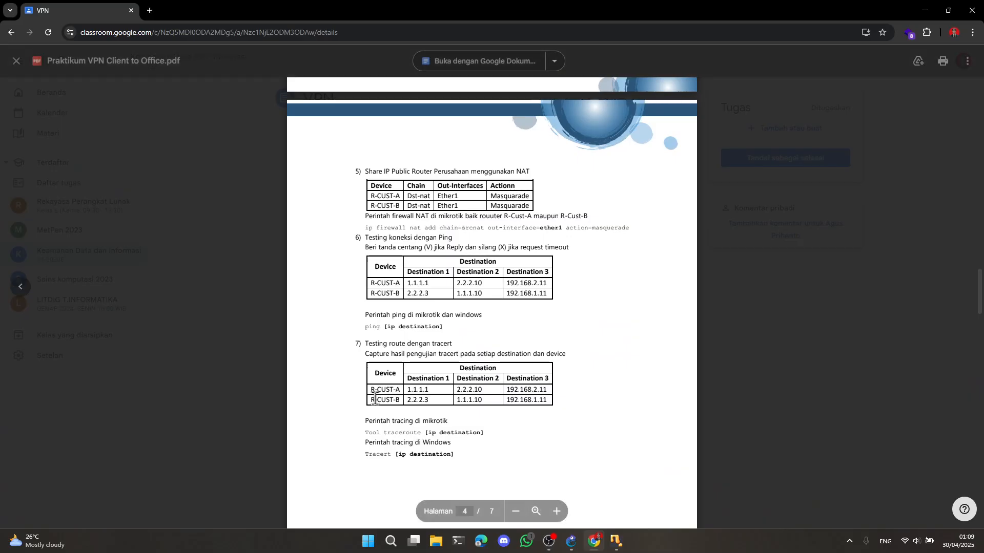
mouse_move(616, 542)
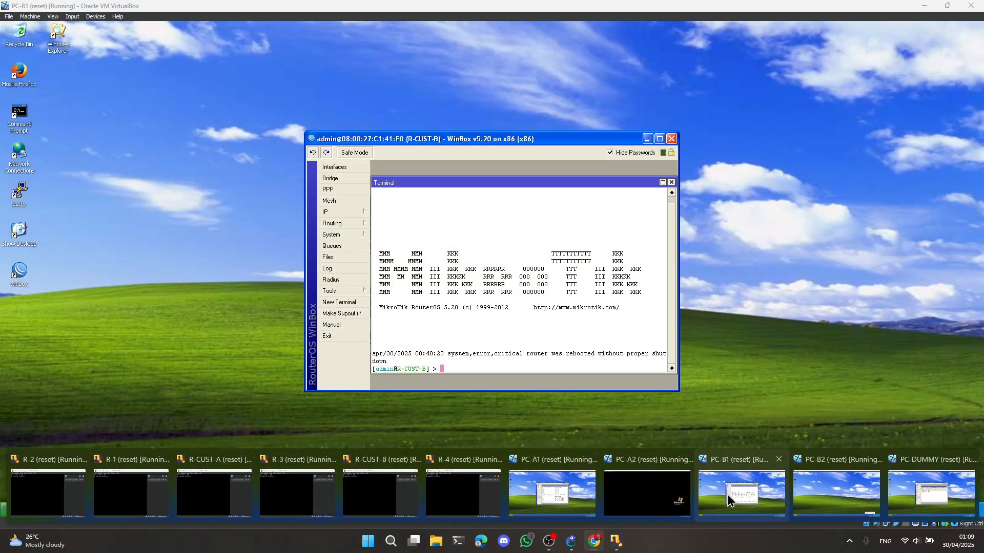
left_click(727, 494)
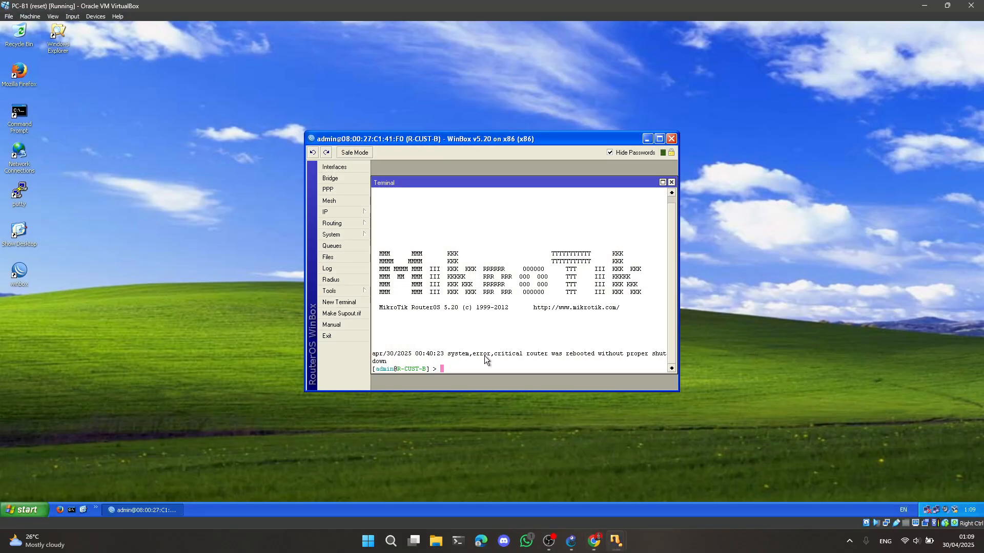
type("ping 2.2.2.2")
key("BackSpace")
type("3")
key("Return")
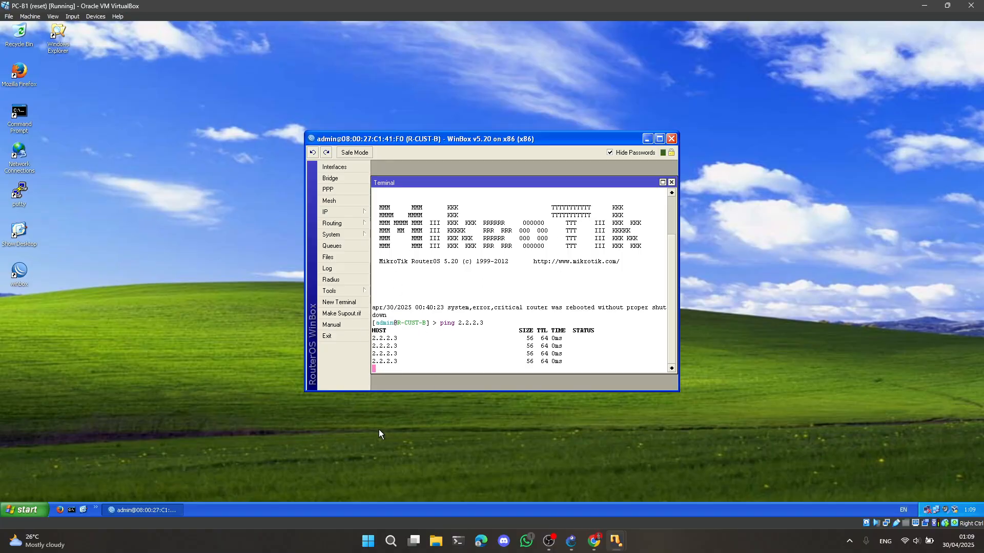
key("ctrl+c")
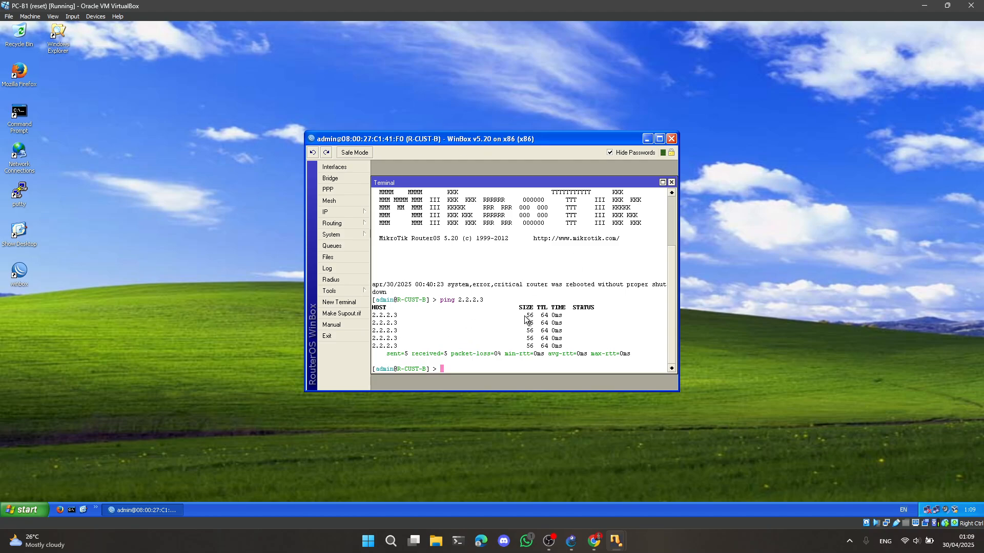
Ping 1.1.1.10 from R-CUST-B's terminal and stop the ping
type("ping 1.1.1")
type(".10")
key("Return")
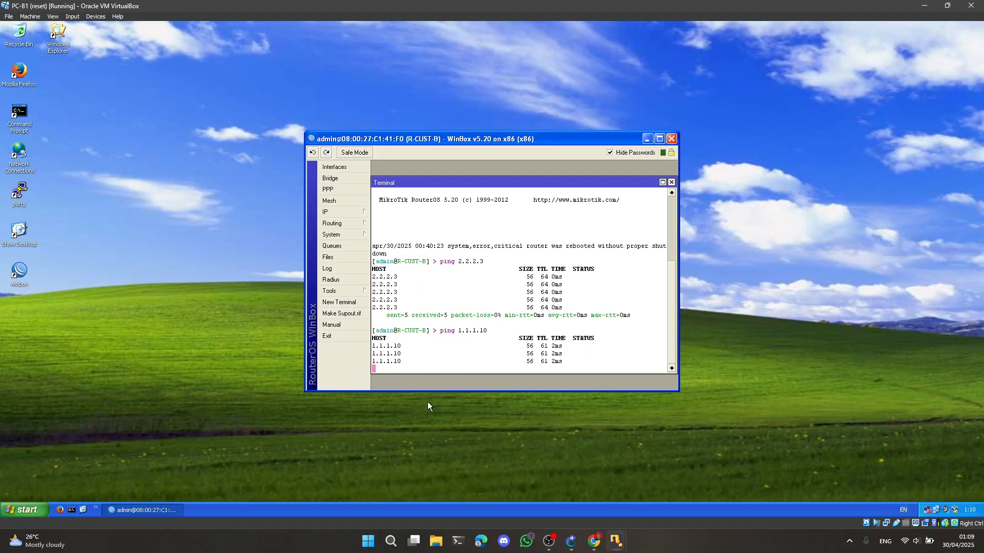
key("ctrl+c")
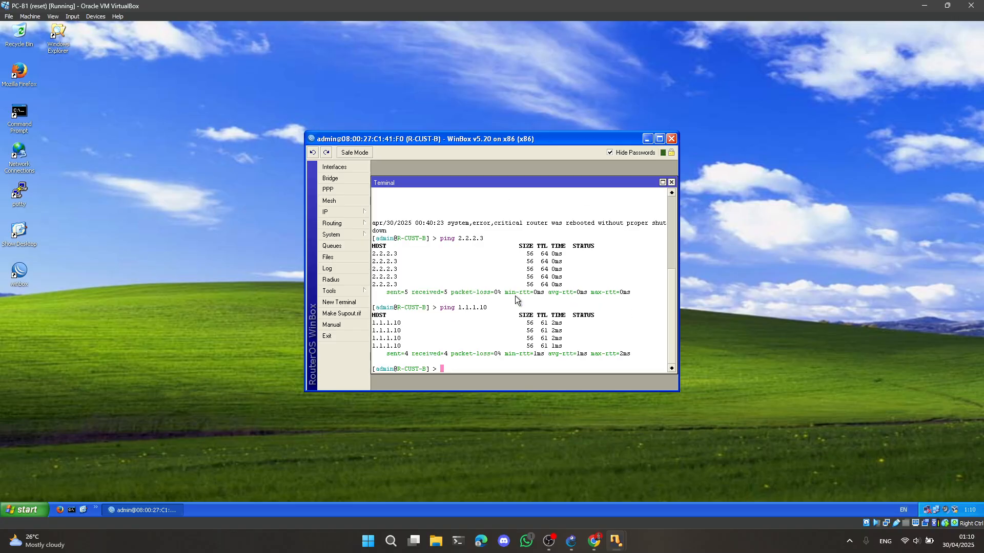
Ping 192.168.1.11 from R-CUST-B's terminal, stop the ping and return to the lab PDF in Chrome
type("ping 19.2.168.1.11")
key("Return")
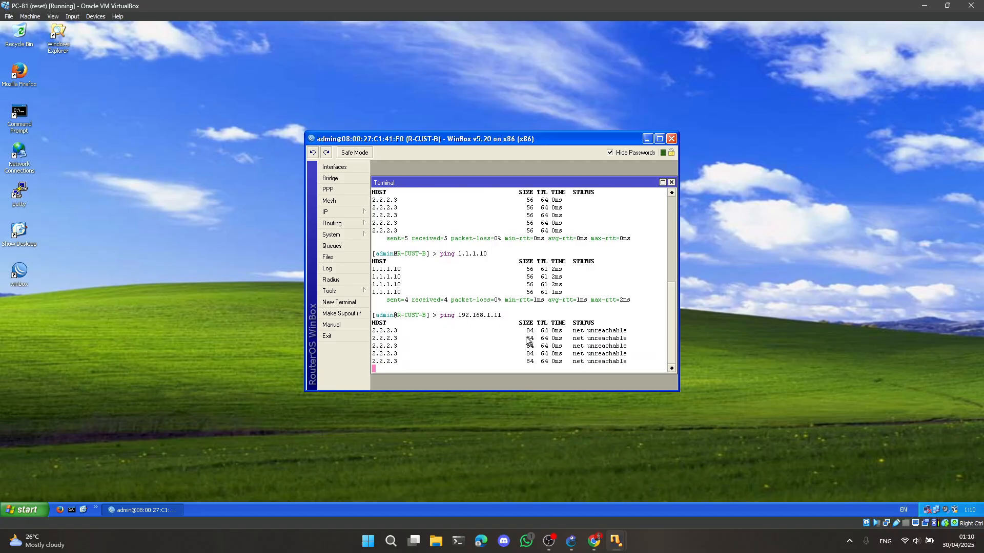
key("ctrl+c")
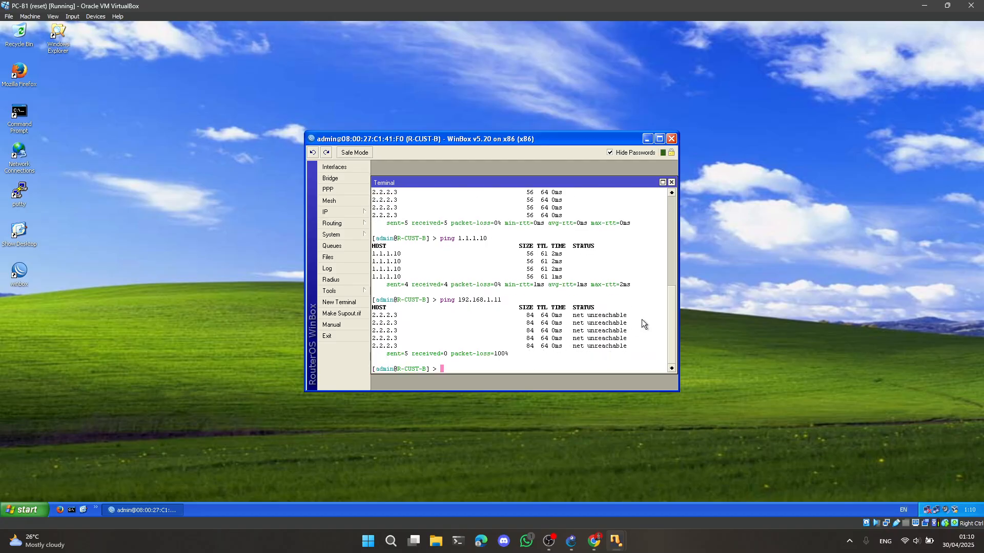
left_click(594, 541)
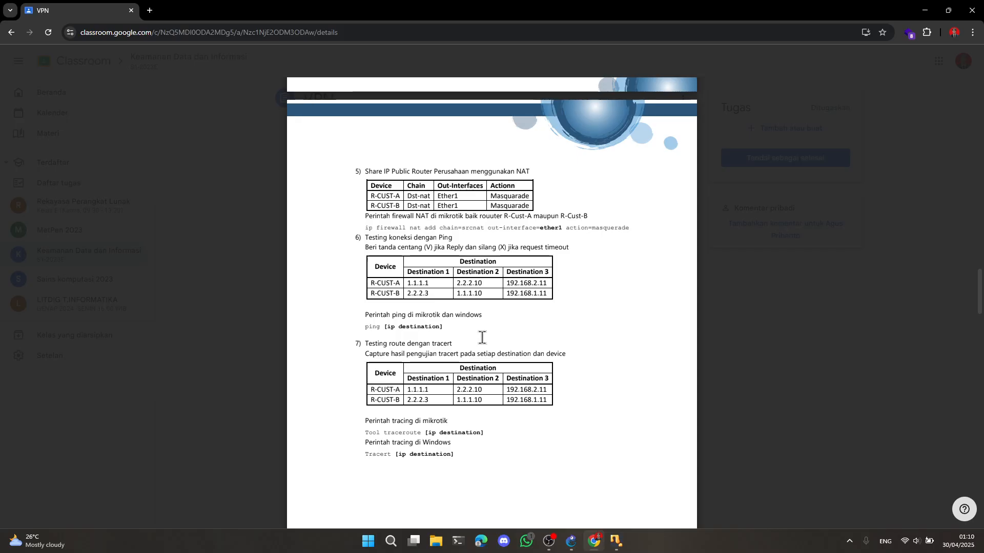
Check the traceroute destinations and commands in the lab PDF, and switch to R-CUST-A's terminal on the PC-A1 virtual machine
scroll(514, 371, "down", 1)
scroll(507, 359, "down", 1)
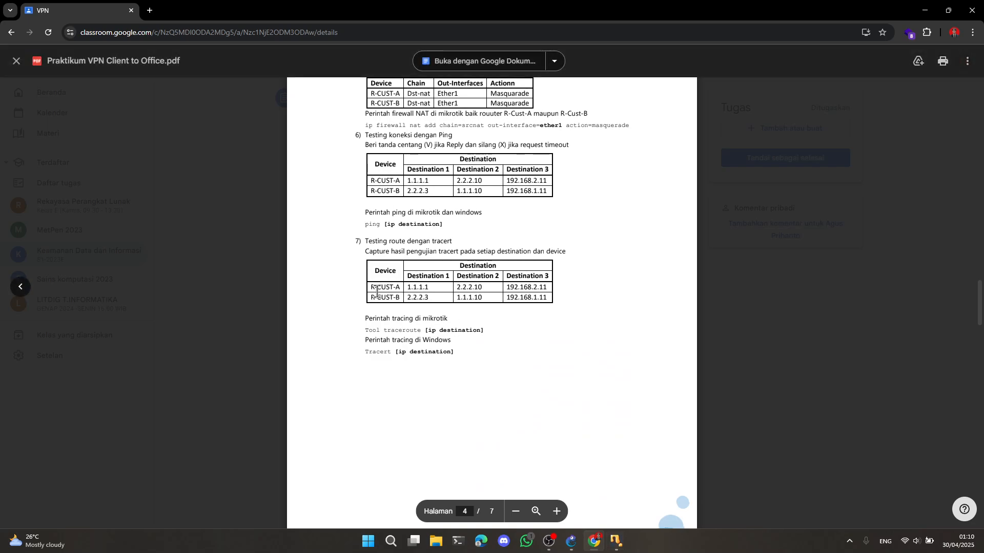
scroll(399, 236, "down", 1)
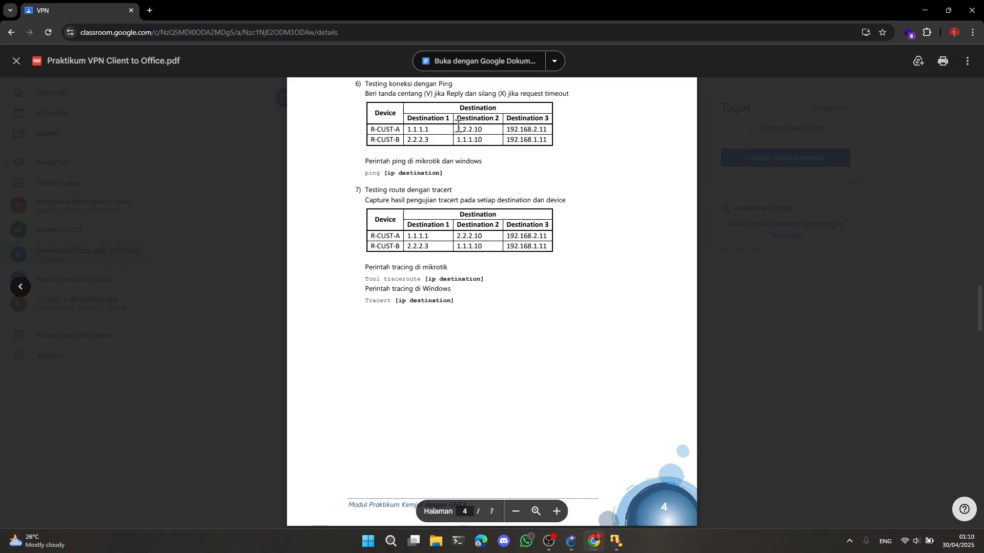
mouse_move(617, 546)
left_click(553, 490)
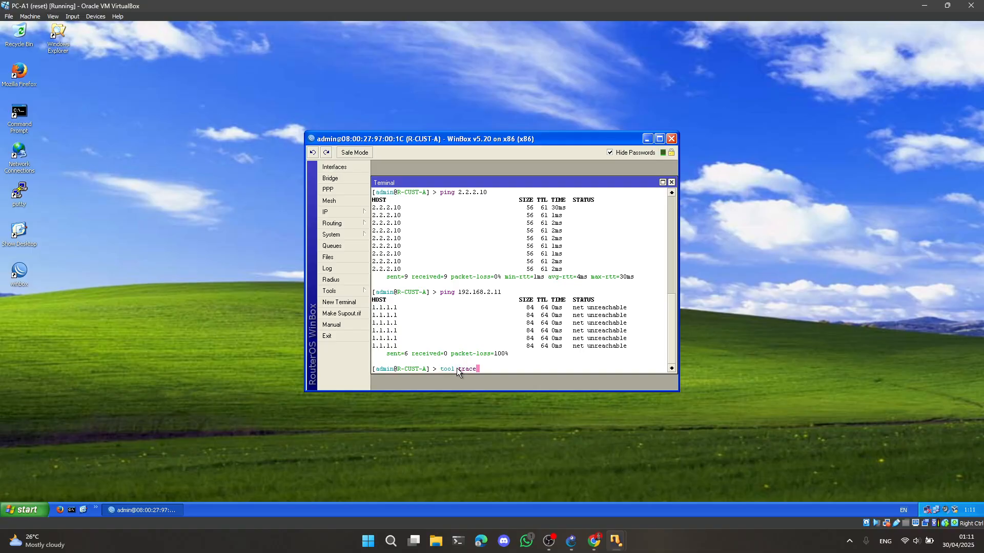
Try to trace the route from R-CUST-A to 1.1.1.1 with the command "tool tracert 1.1.1.1"
type("rt 1.1.1.1")
key("Return")
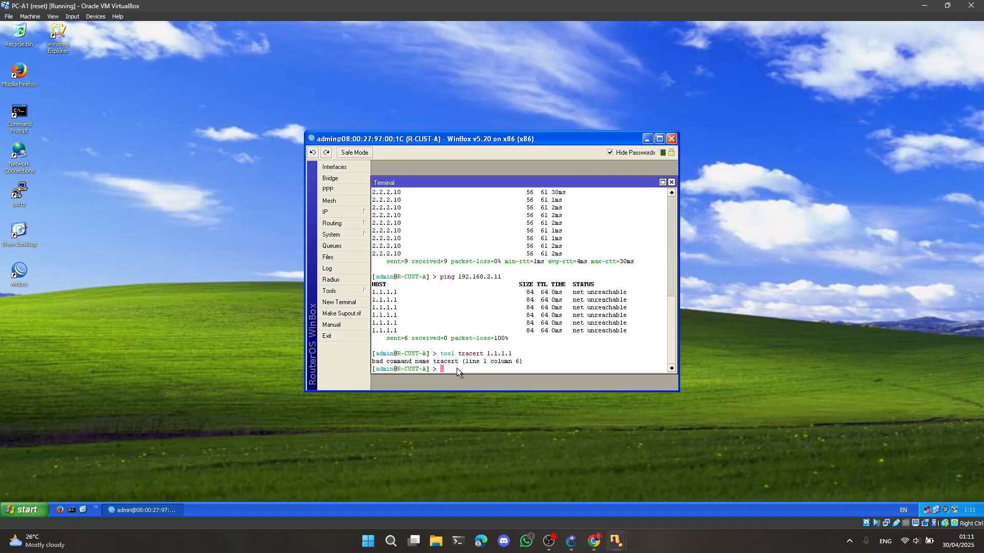
Run "tool traceroute 1.1.1.1" in R-CUST-A's terminal
key("Up")
key("BackSpace")
key("BackSpace")
key("BackSpace")
key("BackSpace")
key("BackSpace")
key("BackSpace")
key("BackSpace")
key("BackSpace")
key("BackSpace")
key("BackSpace")
type("route 1.1.1.1")
key("Return")
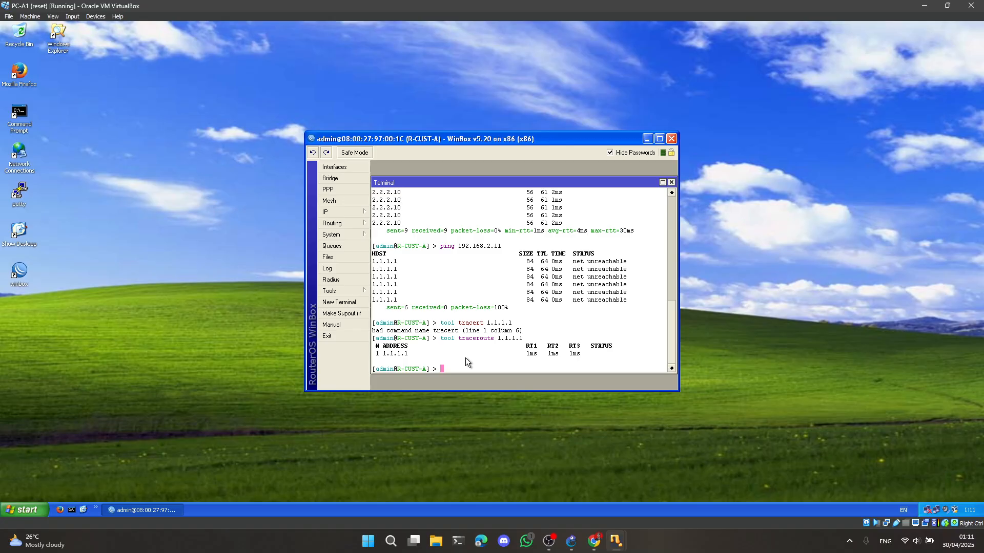
Trace the route from R-CUST-A to 2.2.2.10 with the tool traceroute command
key("Up")
key("BackSpace")
key("BackSpace")
key("BackSpace")
key("BackSpace")
key("BackSpace")
key("BackSpace")
key("BackSpace")
type("2.2.2.10")
key("Return")
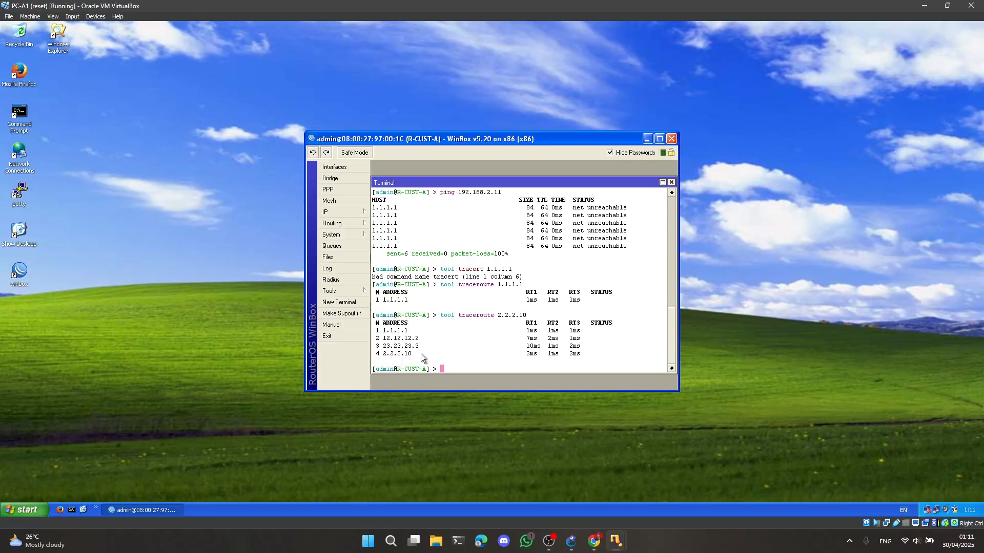
Trace the route from R-CUST-A to 192.168.2.11 with the tool traceroute command
key("Up")
key("BackSpace")
key("BackSpace")
key("BackSpace")
key("BackSpace")
key("BackSpace")
key("BackSpace")
key("BackSpace")
key("BackSpace")
type("192.168.2.11")
key("Return")
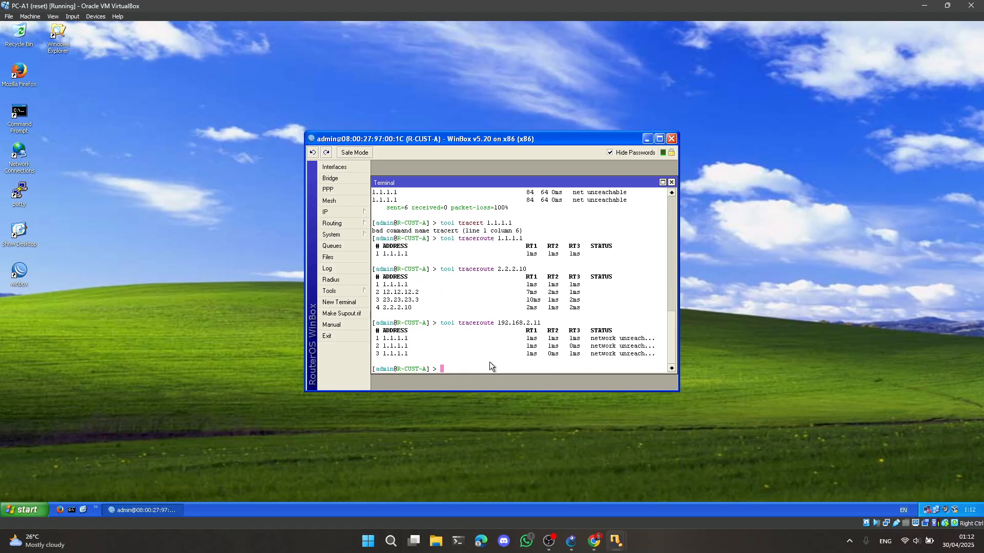
Switch to the PC-B1 virtual machine and run "tool traceroute 2.2.2.3" in R-CUST-B's terminal
mouse_move(615, 547)
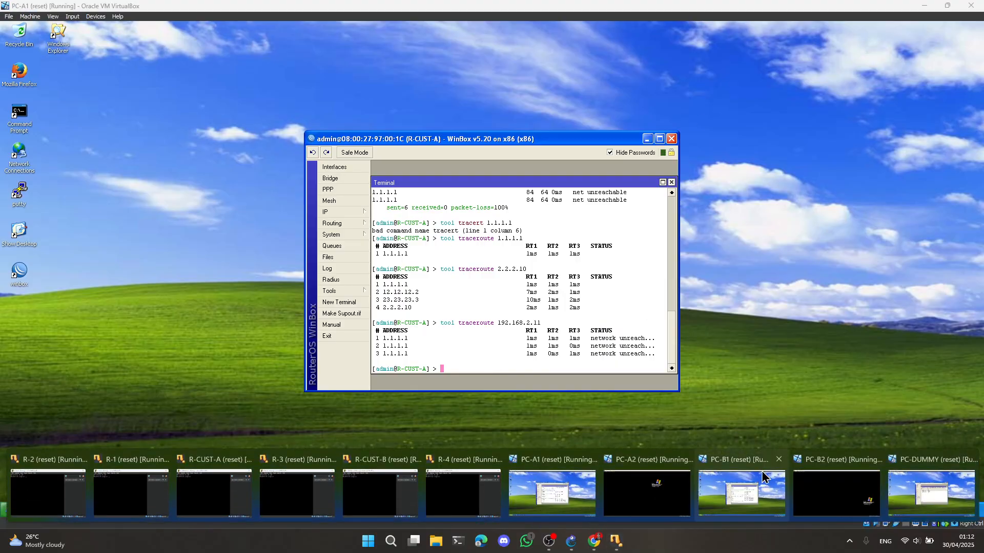
left_click(751, 476)
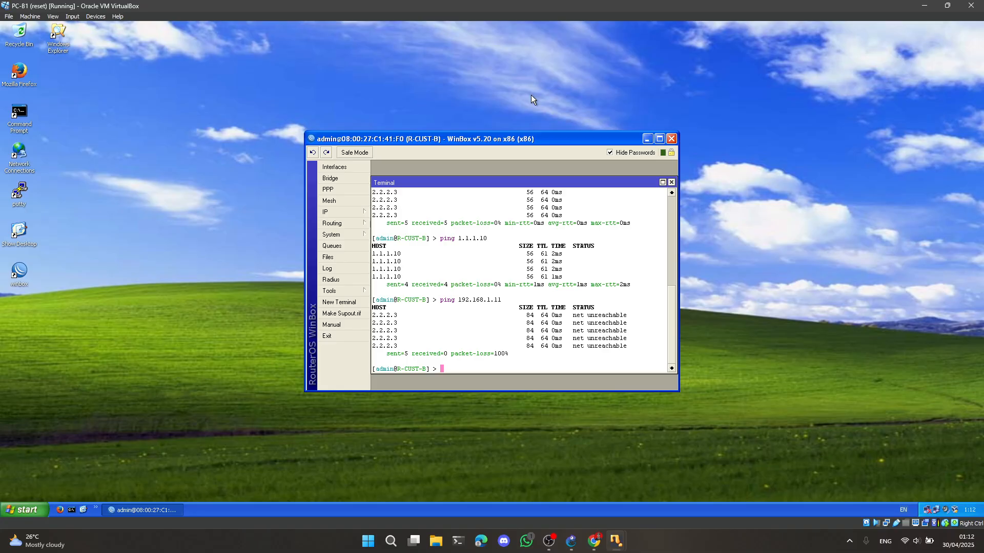
type("tool traceroute 2.2.2.3")
key("Return")
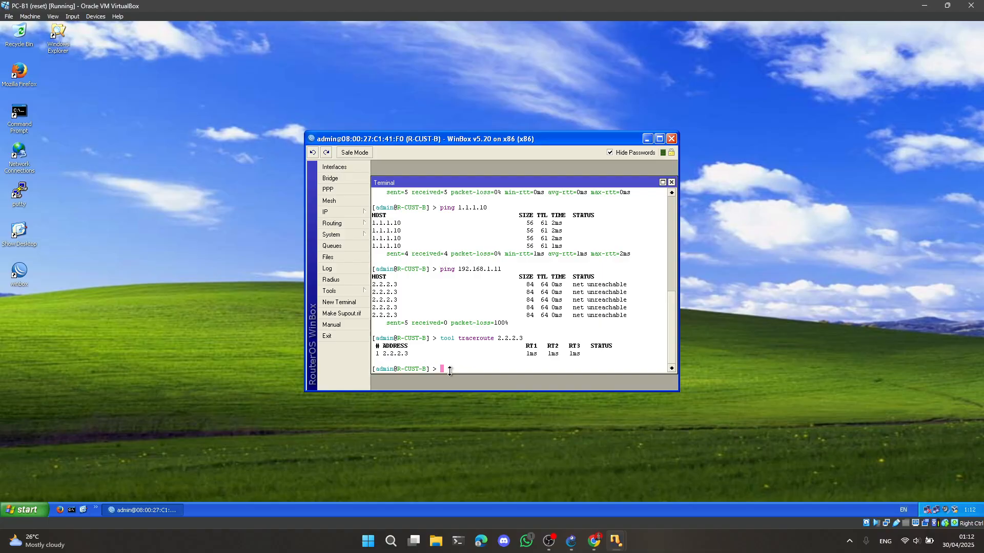
Trace the route from R-CUST-B to 1.1.1.10 with the tool traceroute command
key("Up")
key("BackSpace")
key("BackSpace")
key("BackSpace")
key("BackSpace")
key("BackSpace")
key("BackSpace")
key("BackSpace")
type("1.1.1.10")
key("Return")
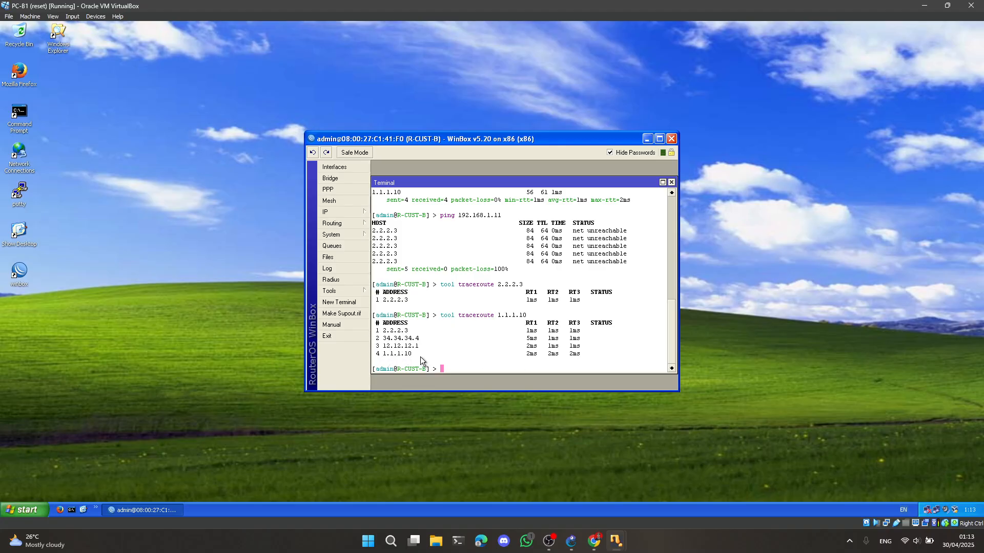
Trace the route from R-CUST-B to 192.168.1.11 with the tool traceroute command
key("Up")
key("BackSpace")
key("BackSpace")
key("BackSpace")
key("BackSpace")
key("BackSpace")
key("BackSpace")
key("BackSpace")
type("92.168.1.11")
key("Return")
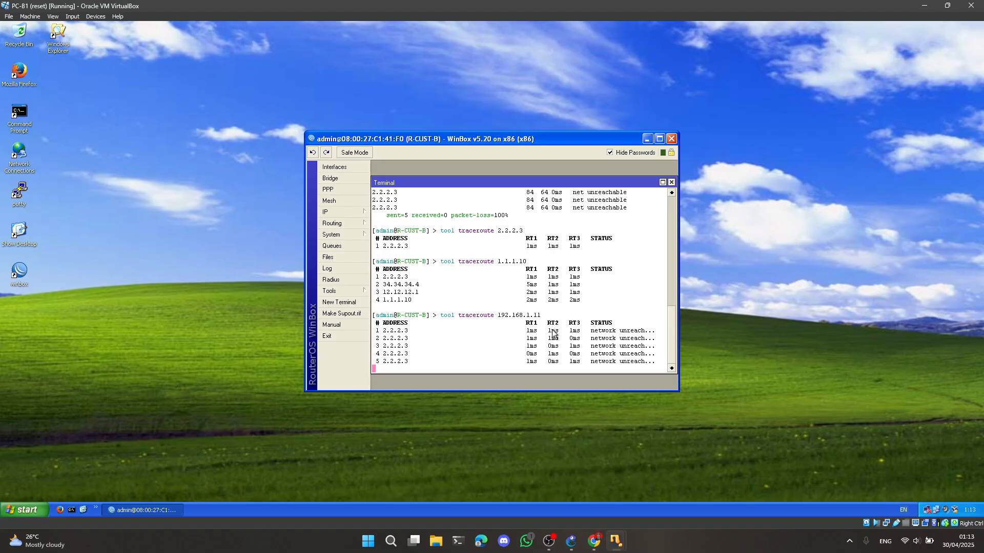
Read the lab PDF's section on enabling the PPTP server and creating the VPN user on R-CUST-A
left_click(593, 535)
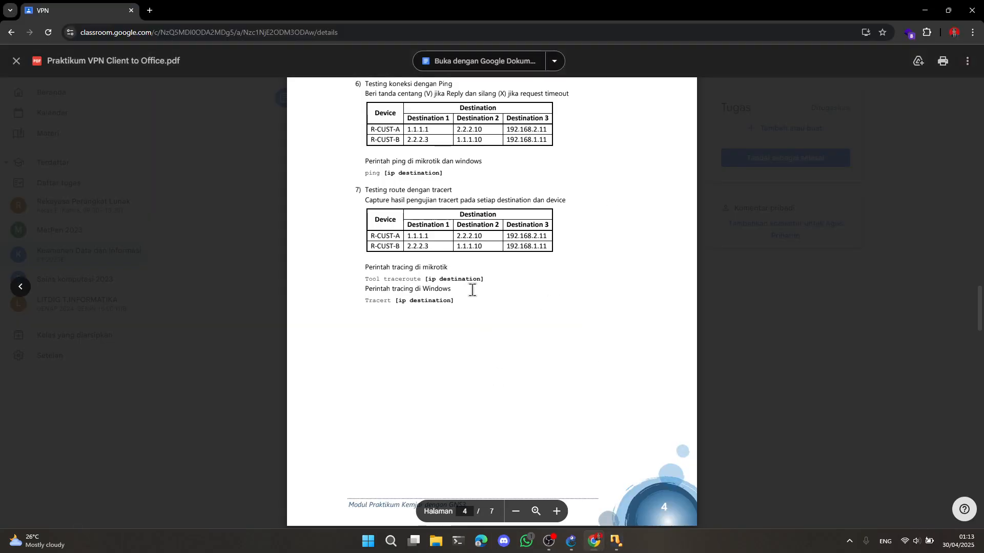
scroll(470, 287, "down", 6)
scroll(472, 290, "down", 2)
scroll(472, 290, "up", 10)
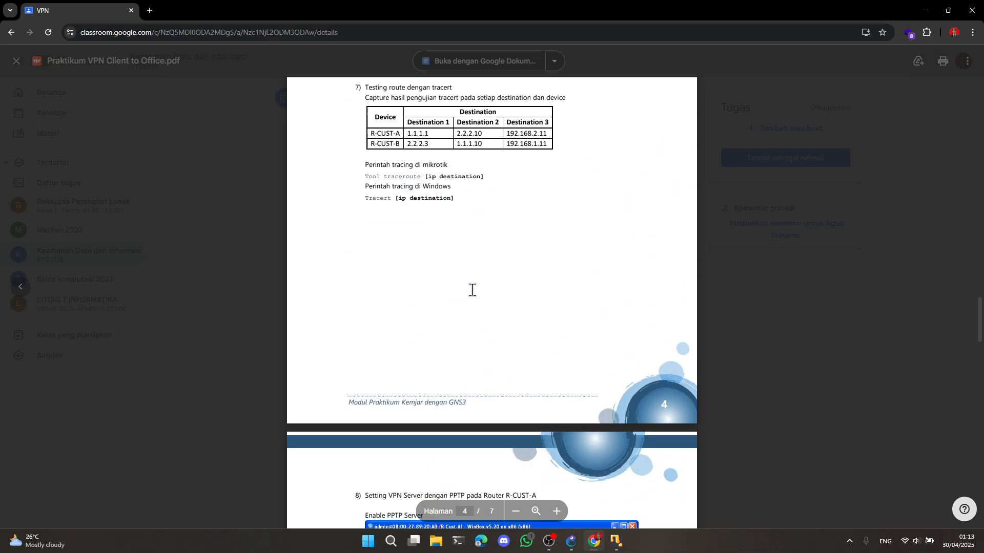
scroll(472, 290, "down", 8)
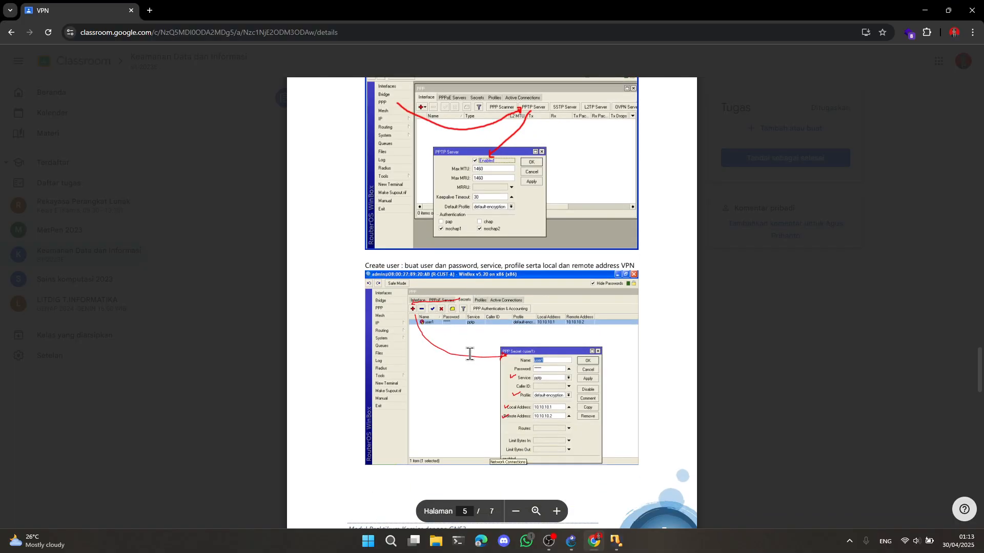
scroll(469, 354, "up", 3)
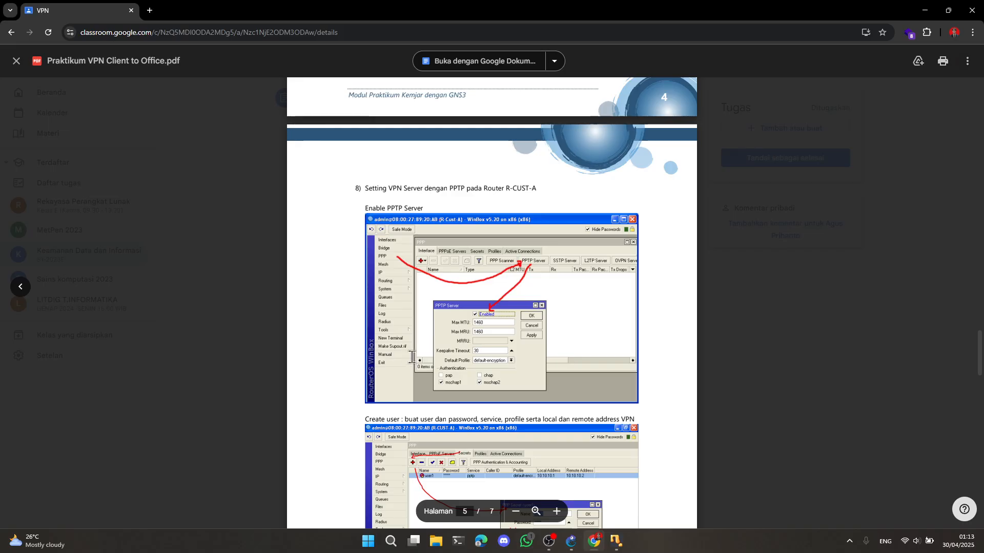
Switch to the PC-A1 virtual machine, close R-CUST-A's terminal and enable the PPTP server in its PPP settings
mouse_move(615, 541)
left_click(546, 471)
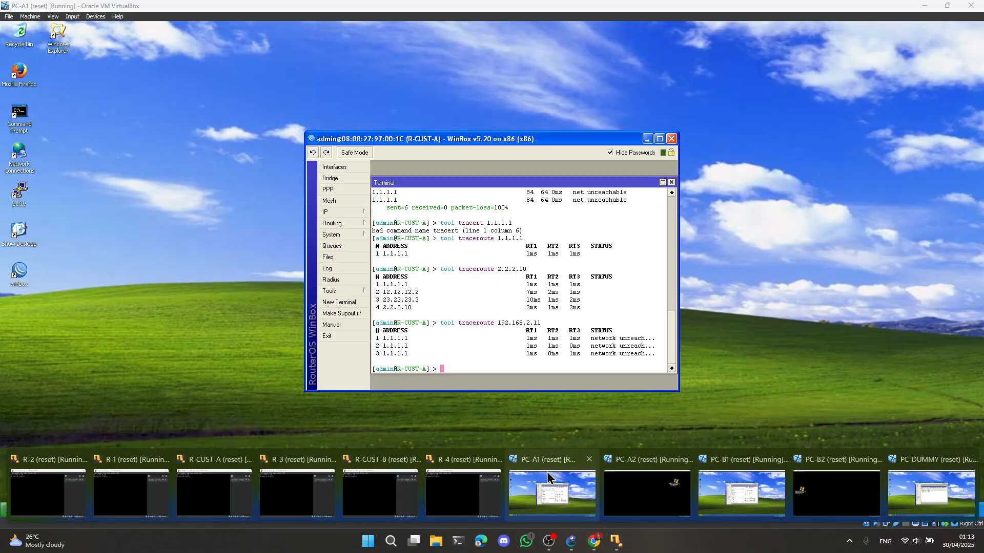
left_click(671, 182)
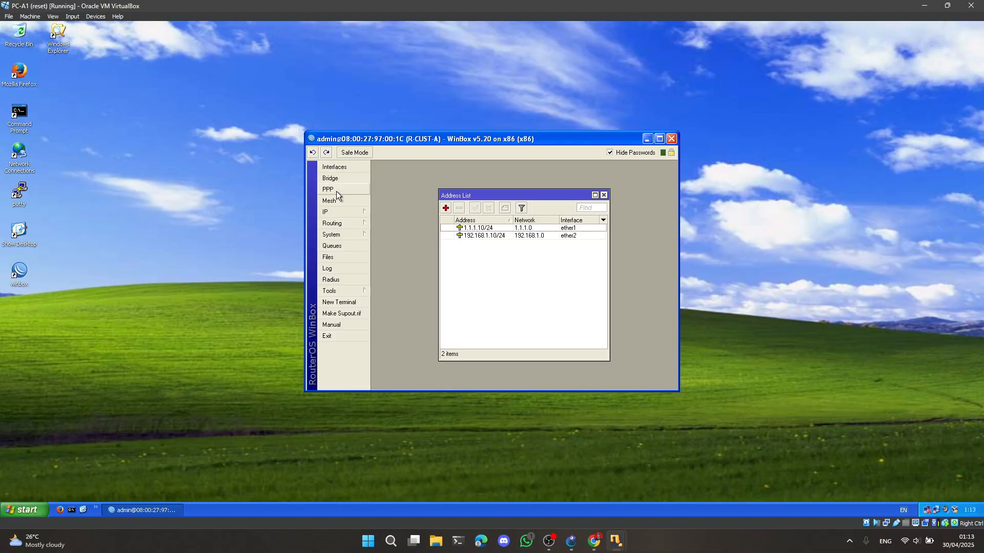
left_click(336, 190)
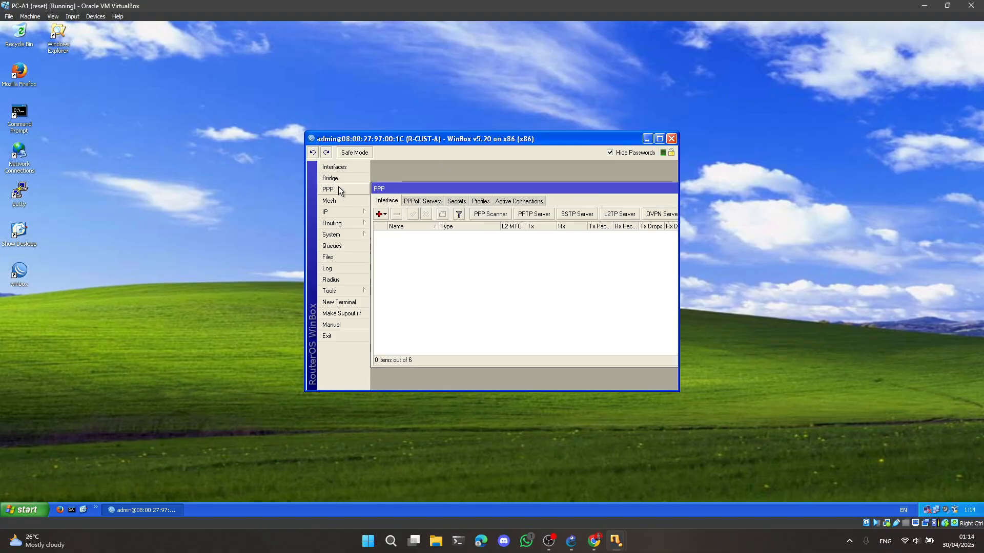
left_click(480, 203)
left_click(387, 202)
left_click(547, 216)
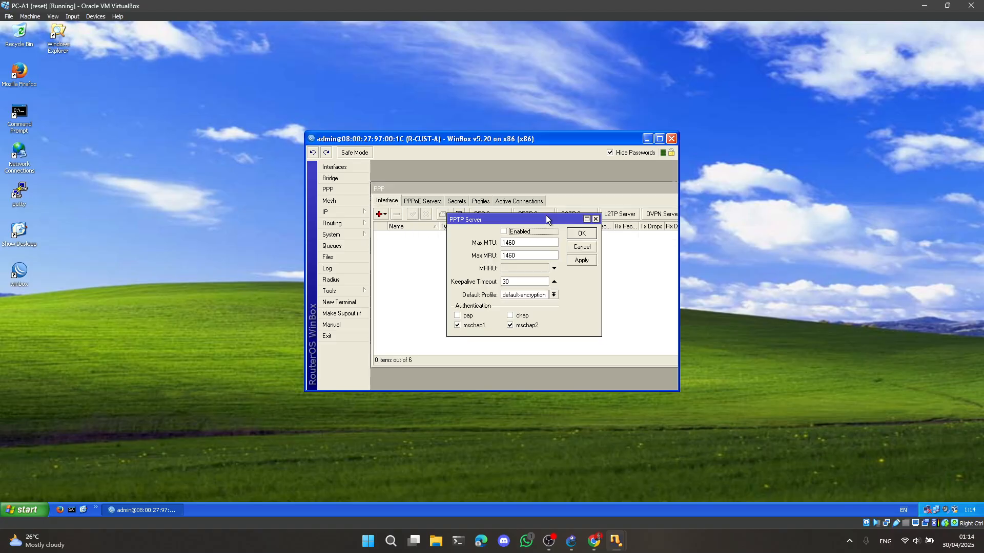
left_click(505, 232)
left_click(582, 234)
Start a new PPP secret on R-CUST-A named user1, enter its password and set the service to pptp
left_click(457, 202)
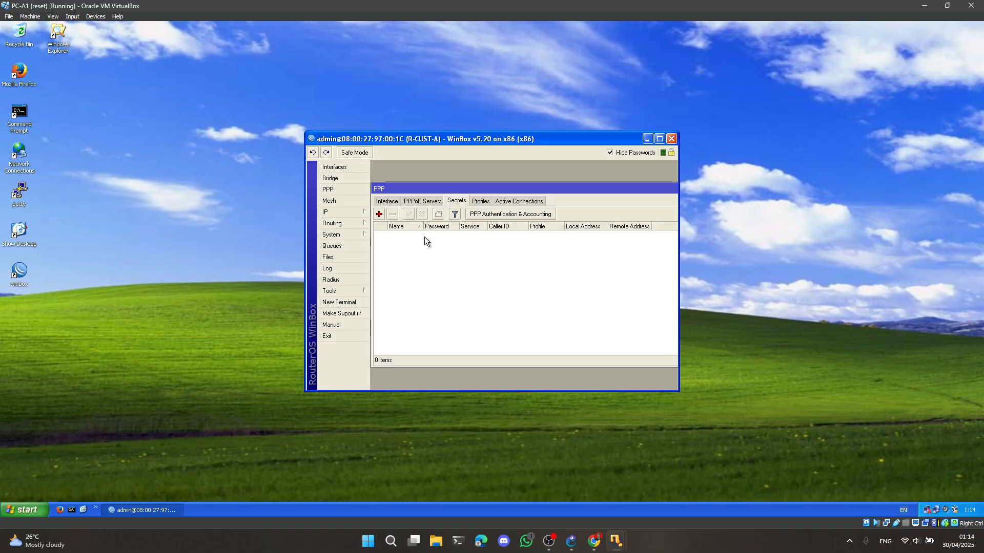
left_click(379, 214)
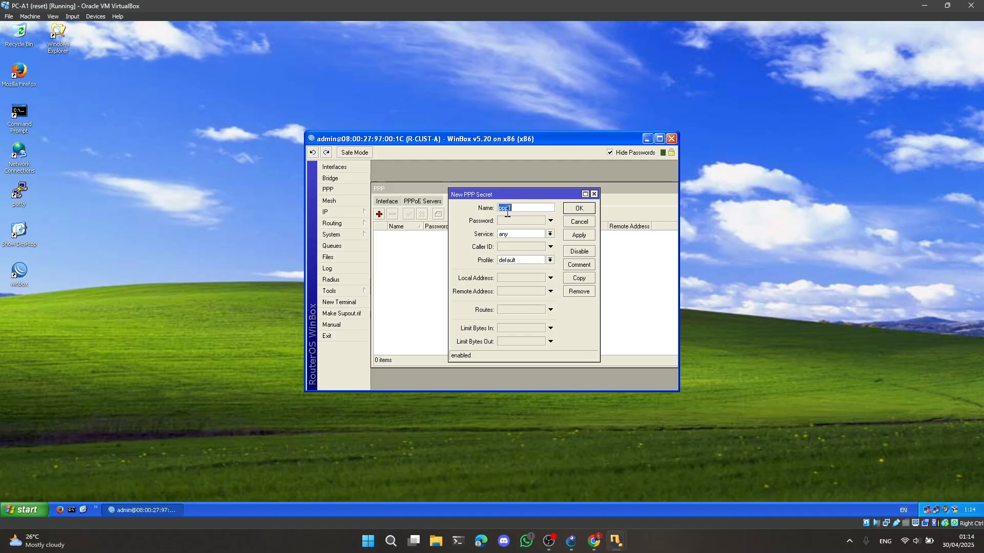
type("user1")
left_click(512, 223)
left_click(551, 234)
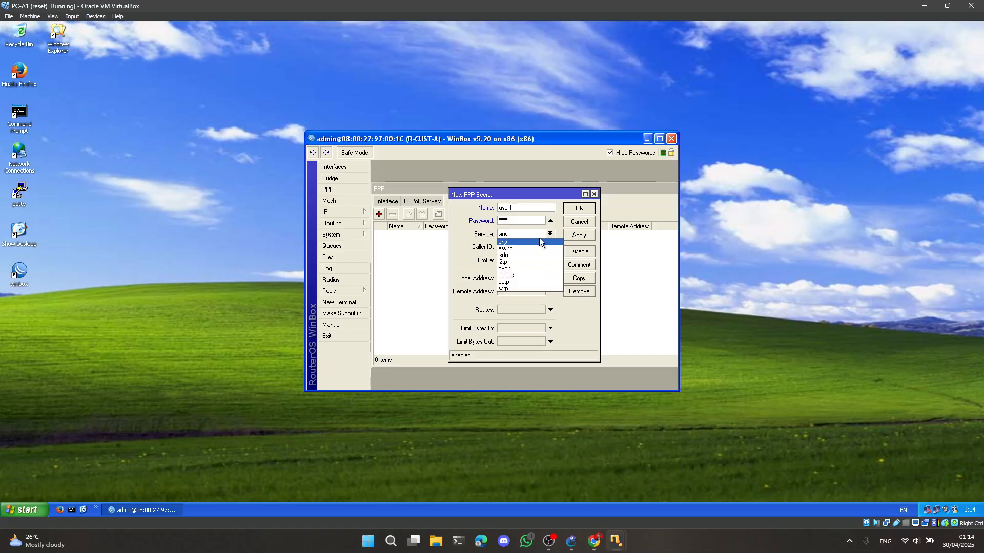
left_click(511, 283)
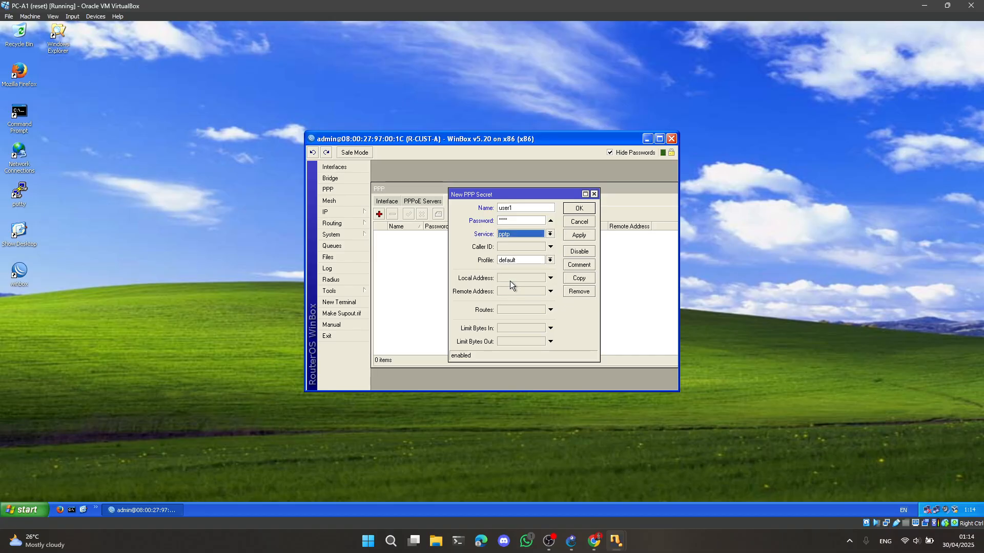
Give the user1 secret the default-encryption profile, local address 10.10.10.1 and remote address 10.10.10.2, and save it
left_click(550, 261)
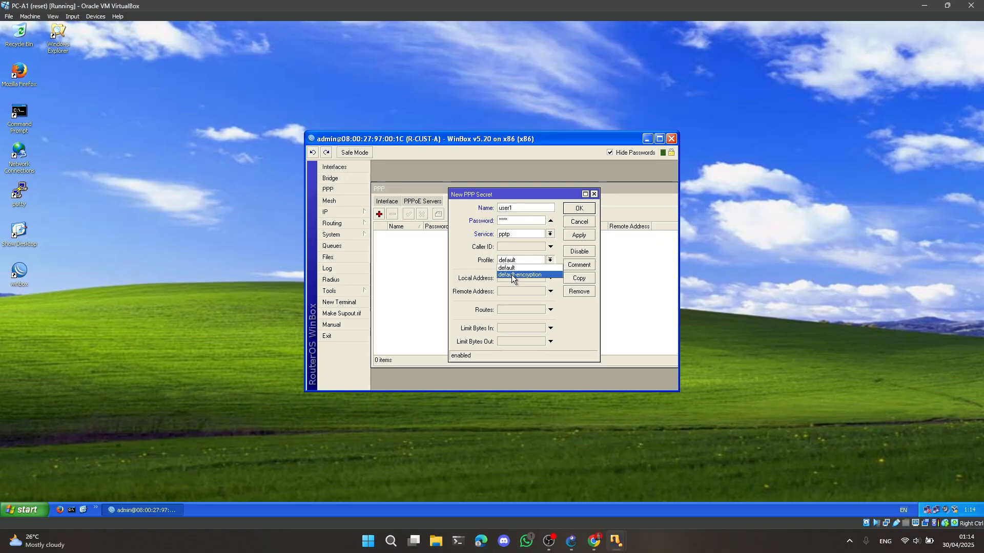
left_click(512, 275)
left_click(509, 277)
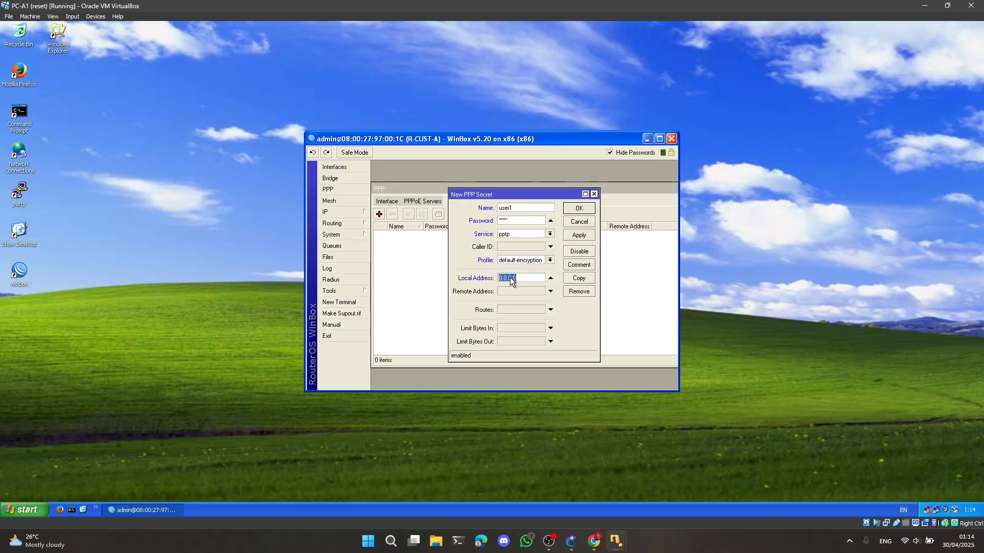
type("10.")
left_click(507, 291)
type("10.10.10.2")
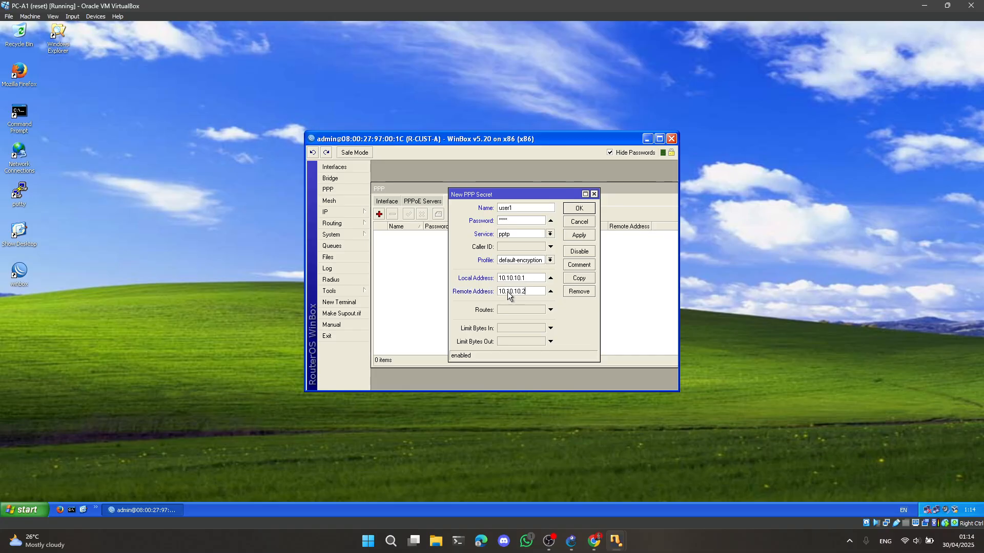
left_click(578, 208)
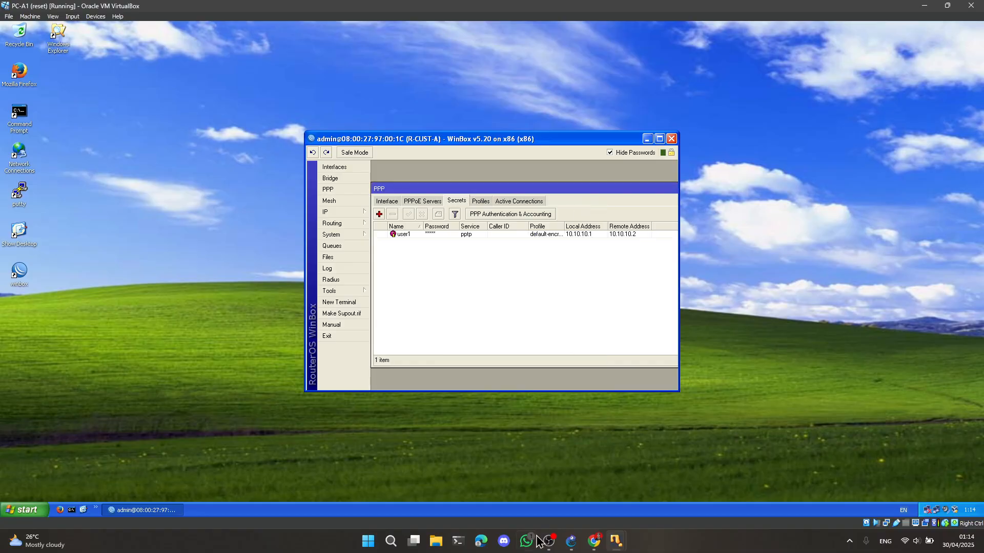
Read the lab PDF's section on setting up the VPN client on PC-B1
left_click(594, 542)
scroll(441, 318, "down", 10)
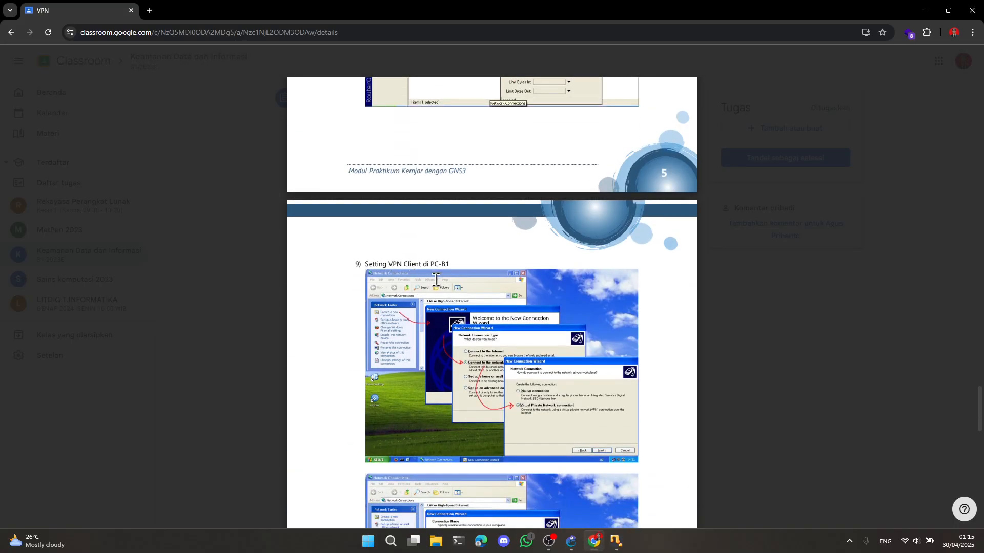
scroll(434, 279, "down", 3)
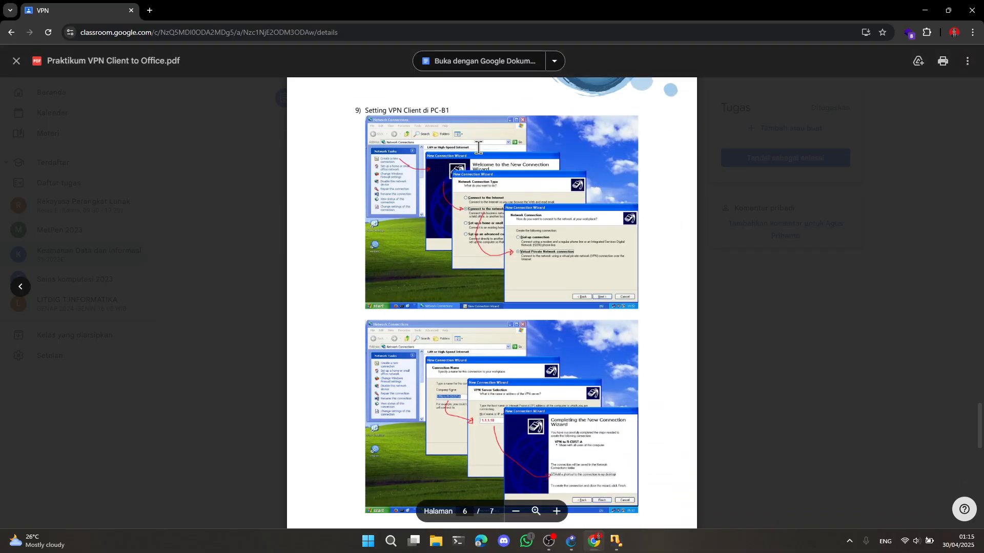
scroll(536, 307, "down", 2)
Switch to the PC-B1 virtual machine, close WinBox and start creating a new connection in Windows Network Connections
mouse_move(626, 549)
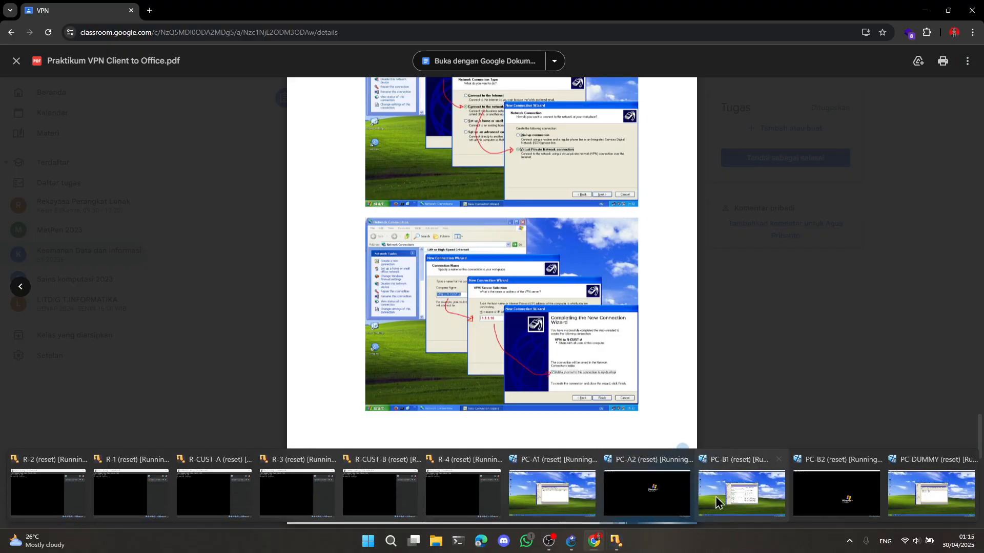
left_click(736, 483)
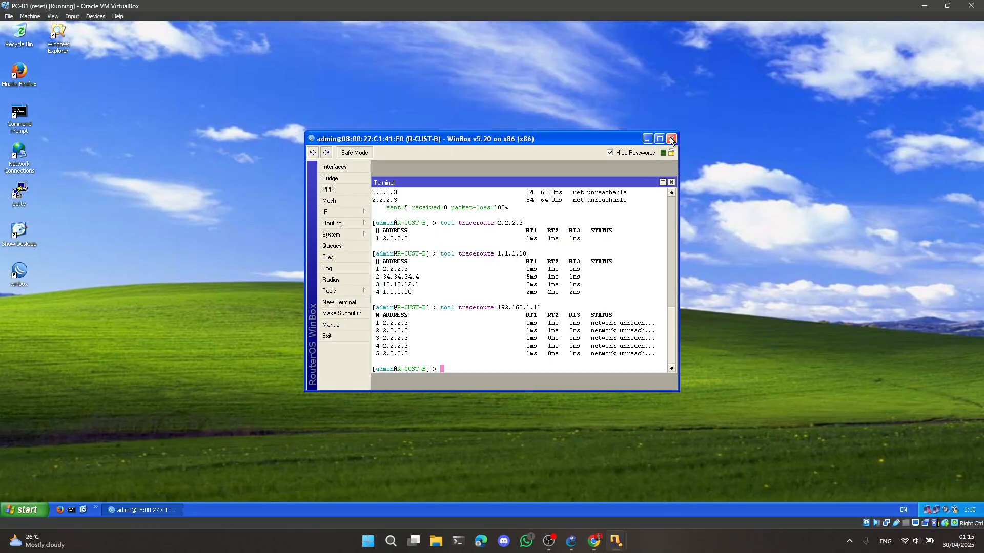
left_click(672, 139)
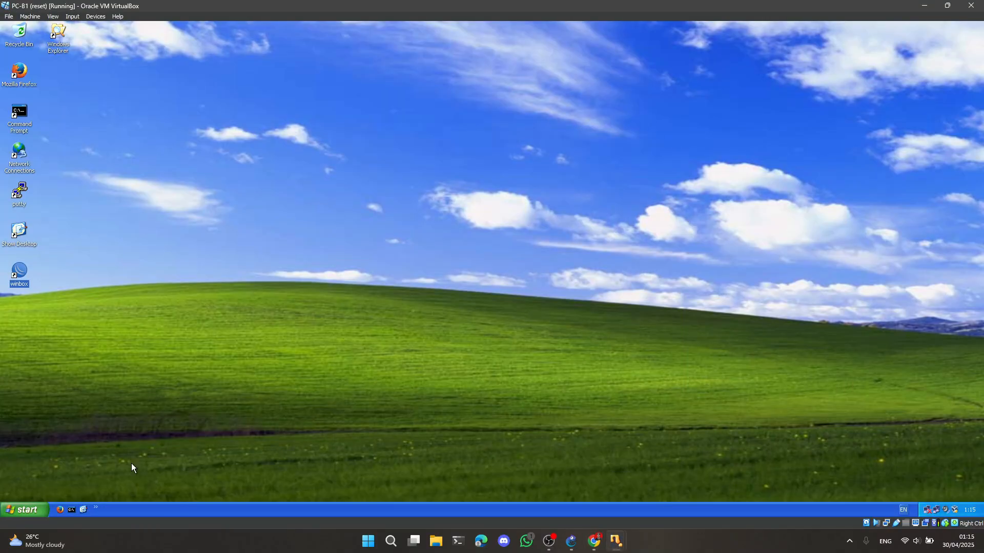
left_click(34, 509)
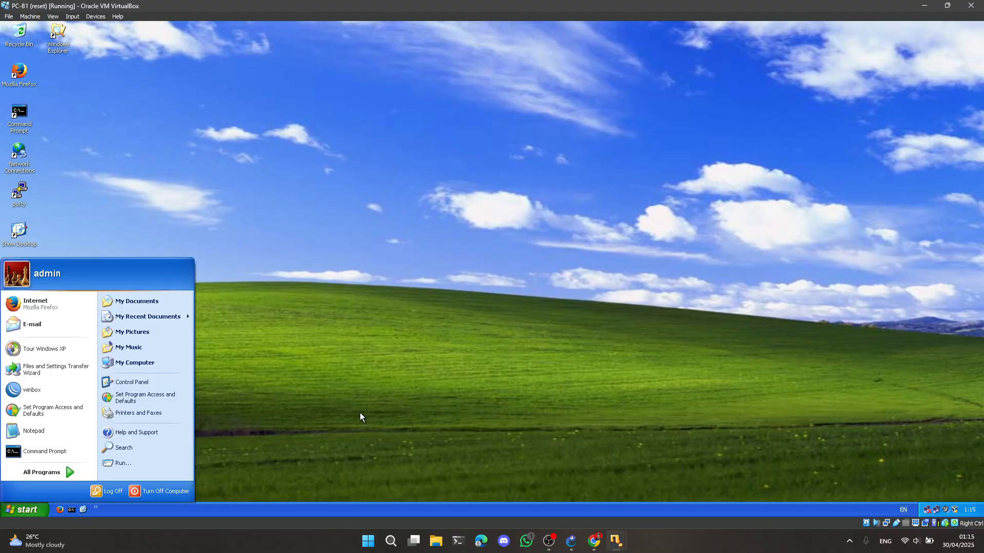
left_click(134, 381)
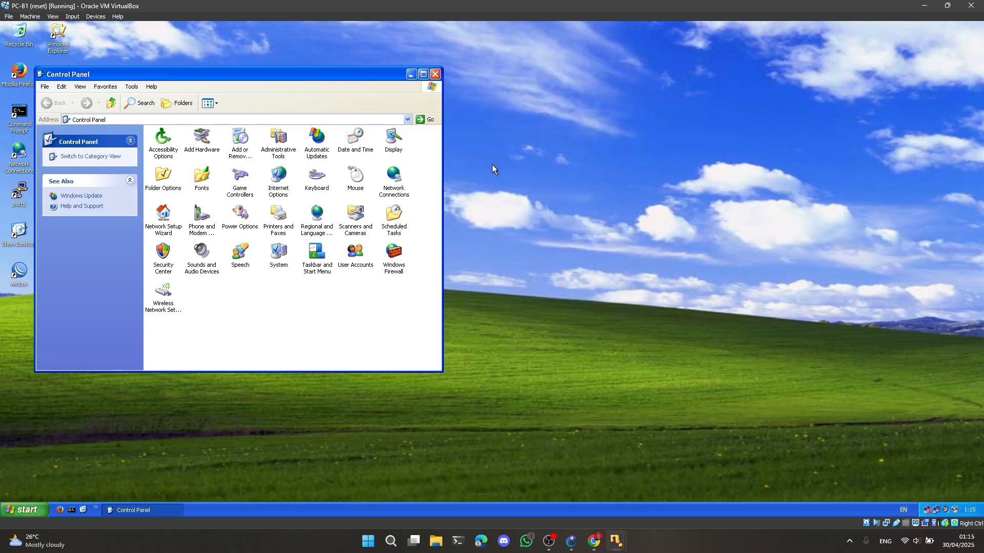
double_click(395, 177)
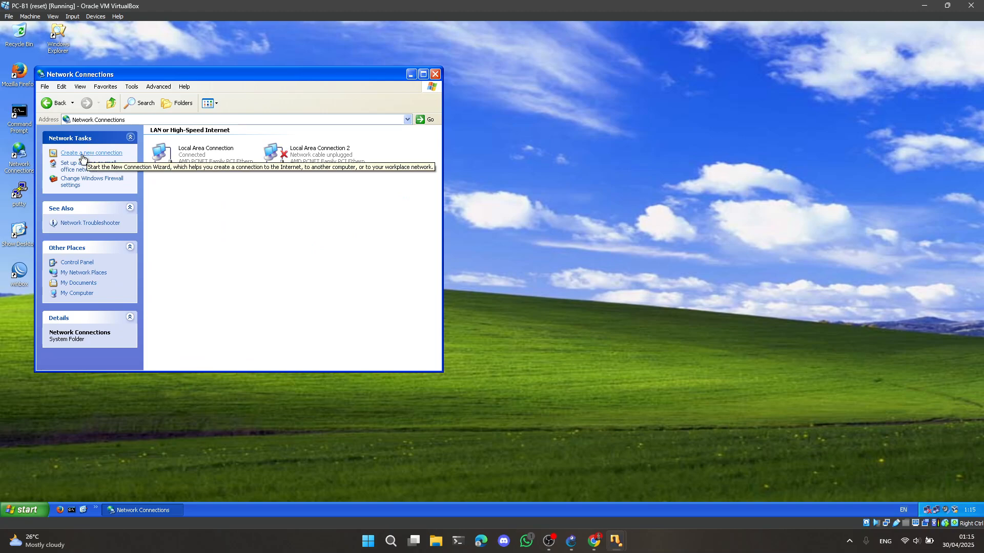
left_click(81, 154)
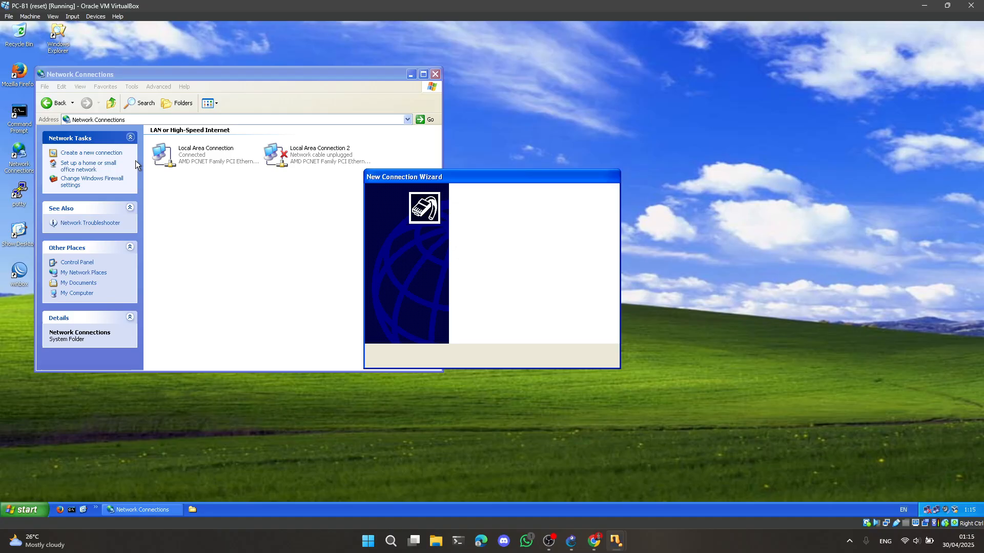
Set the new connection to join the workplace network through a Virtual Private Network connection
left_click(552, 357)
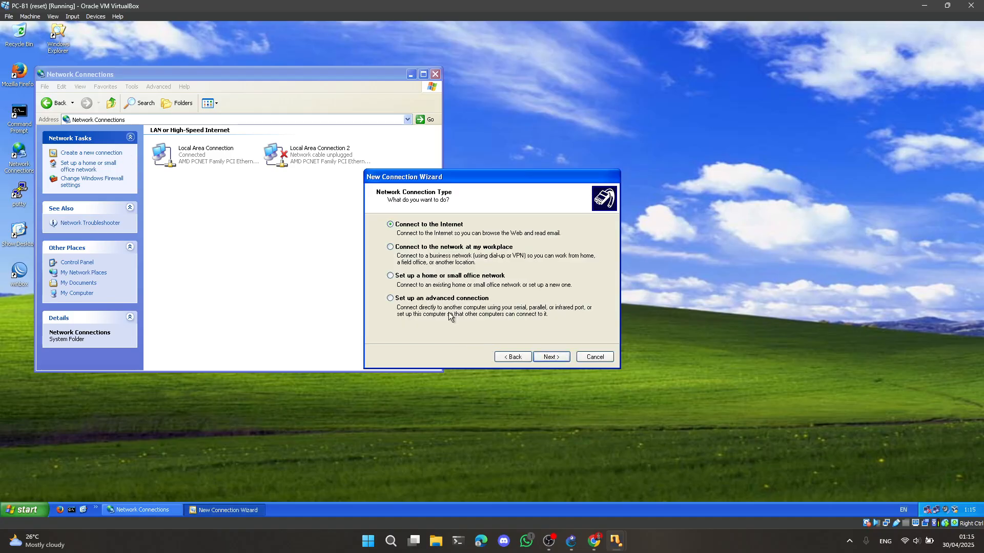
left_click(390, 247)
left_click(556, 355)
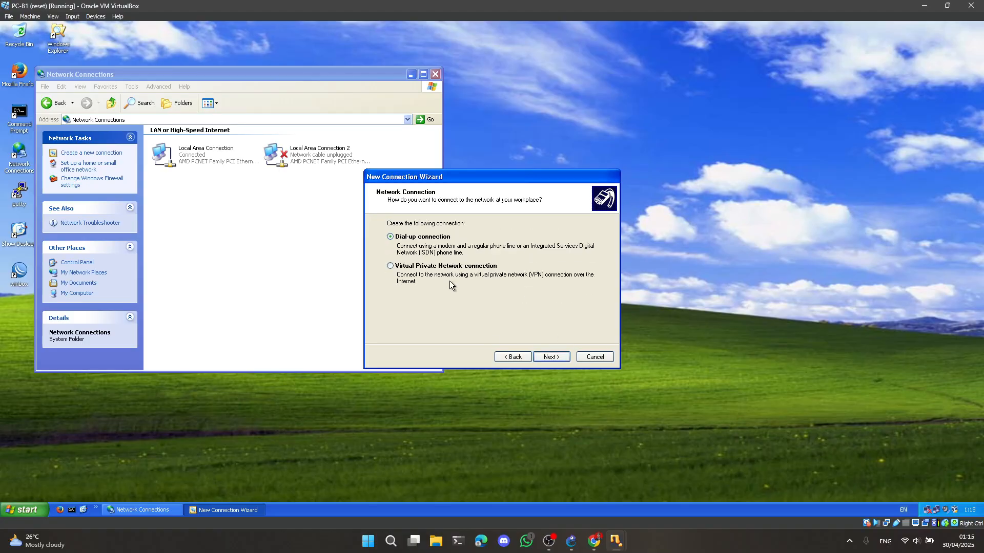
left_click(391, 267)
left_click(551, 358)
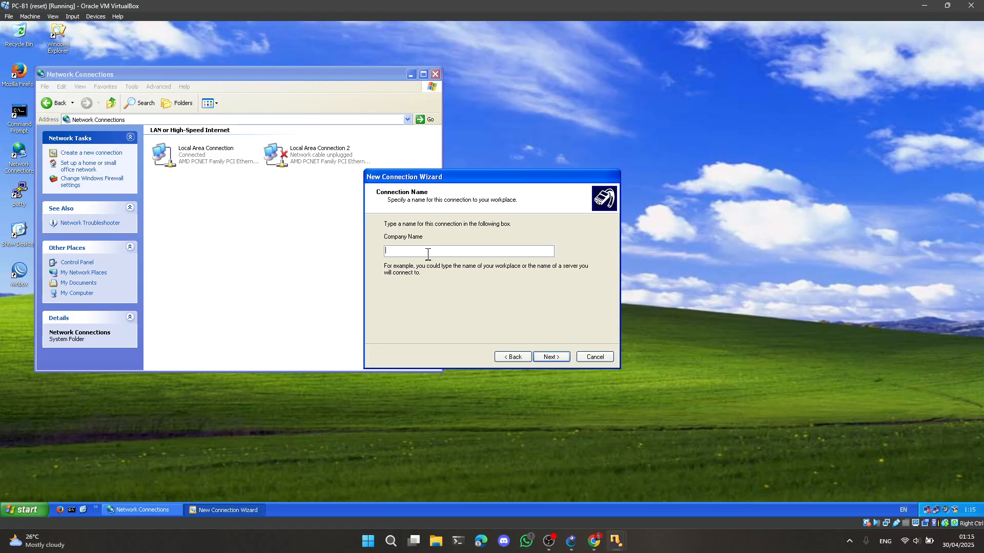
Name the VPN connection "VPN to R-CUST-A"
type("VPN to R-CUST-A")
left_click(547, 358)
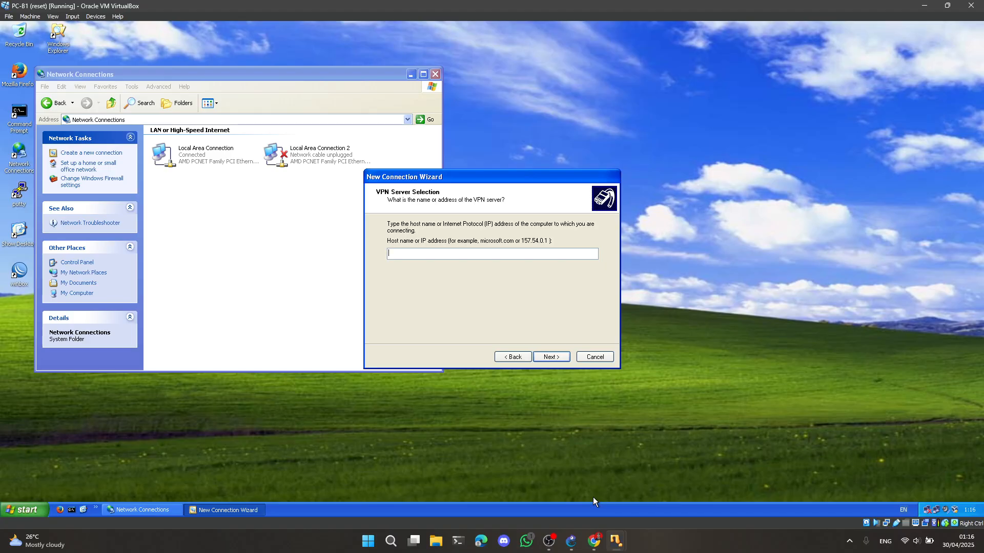
Enter R-CUST-A's IP address as the VPN server for the new connection
type("10.10.10")
key("BackSpace")
key("BackSpace")
key("BackSpace")
key("BackSpace")
type(".1")
key("BackSpace")
key("BackSpace")
key("BackSpace")
type("1.1")
left_click(557, 358)
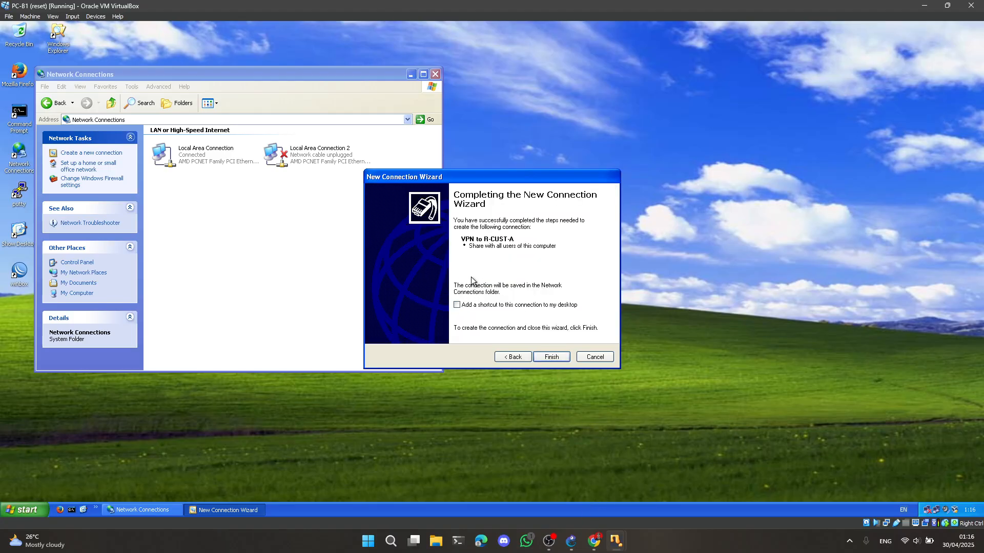
Add a desktop shortcut for the VPN connection, finish the wizard and close the login dialog without connecting
left_click(457, 305)
left_click_drag(179, 73, 282, 66)
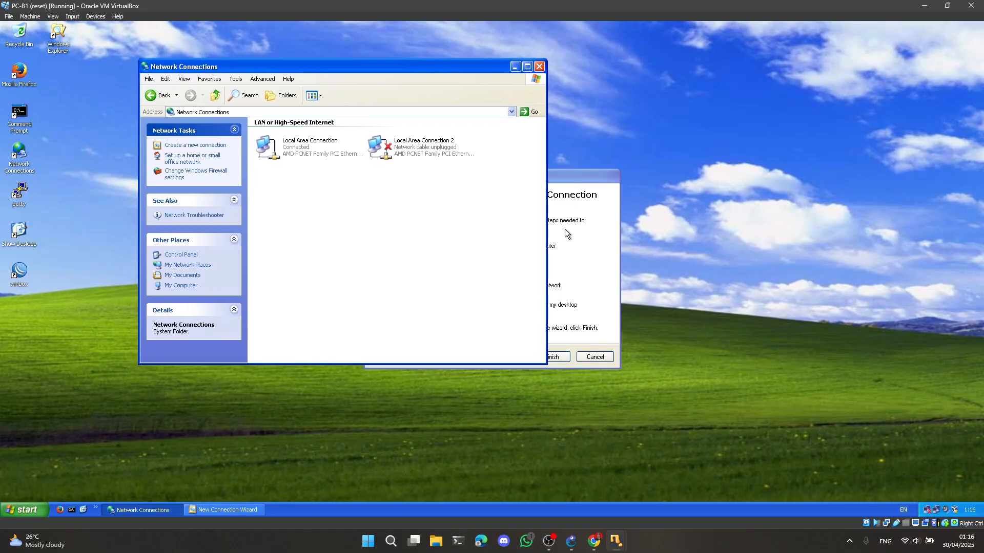
left_click(553, 356)
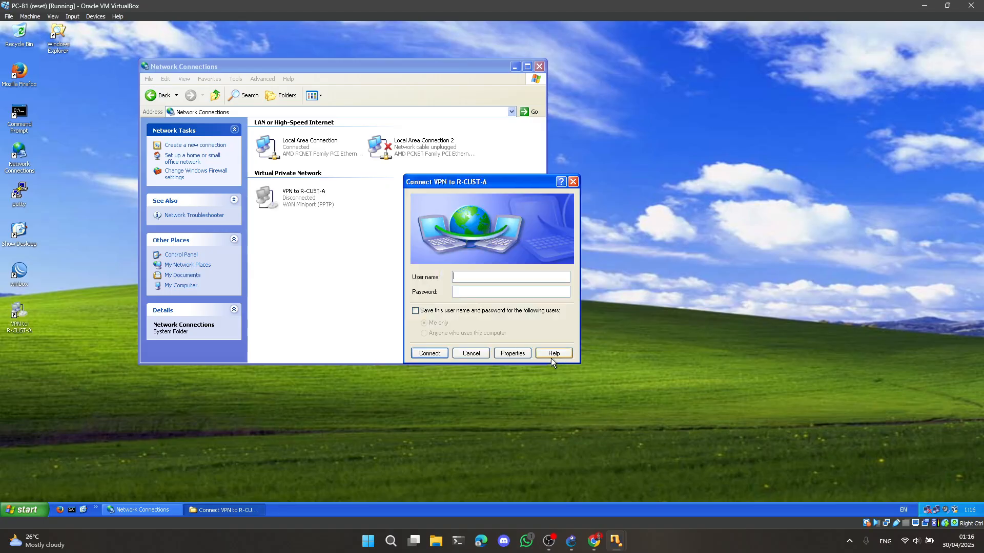
left_click(577, 184)
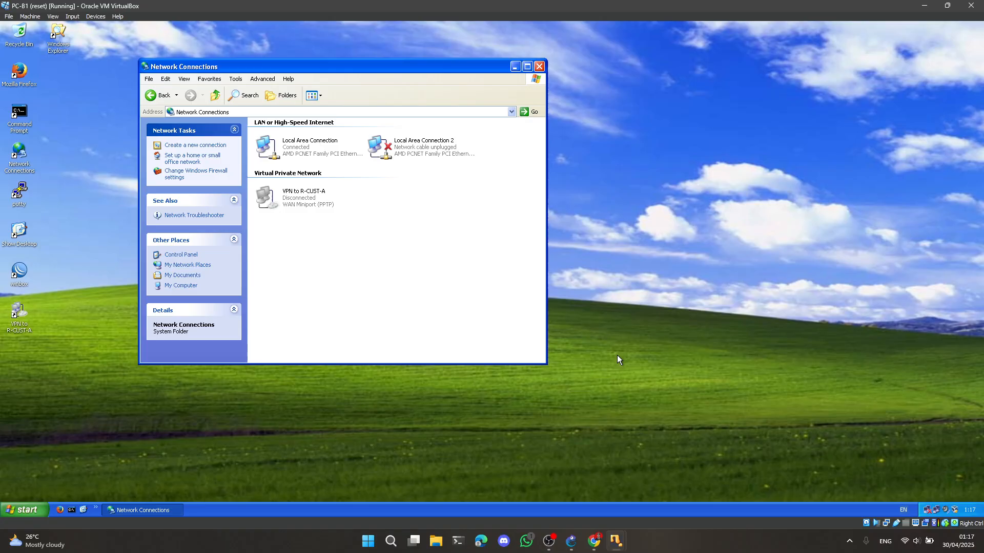
Switch to the lab PDF in the browser and read the instructions for connecting the VPN and testing with ping and traceroute
left_click(594, 541)
scroll(461, 266, "down", 10)
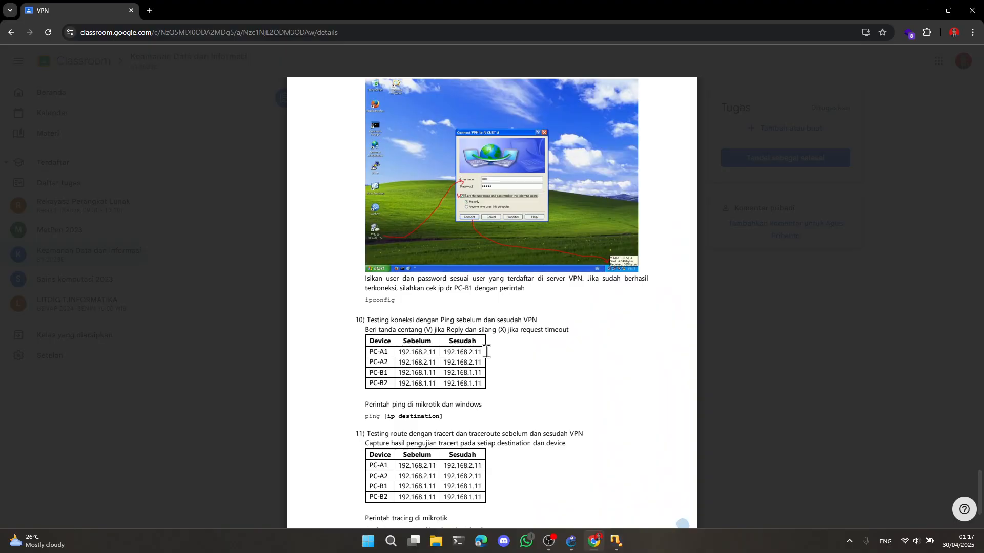
scroll(486, 352, "up", 4)
scroll(485, 352, "up", 3)
scroll(486, 351, "down", 9)
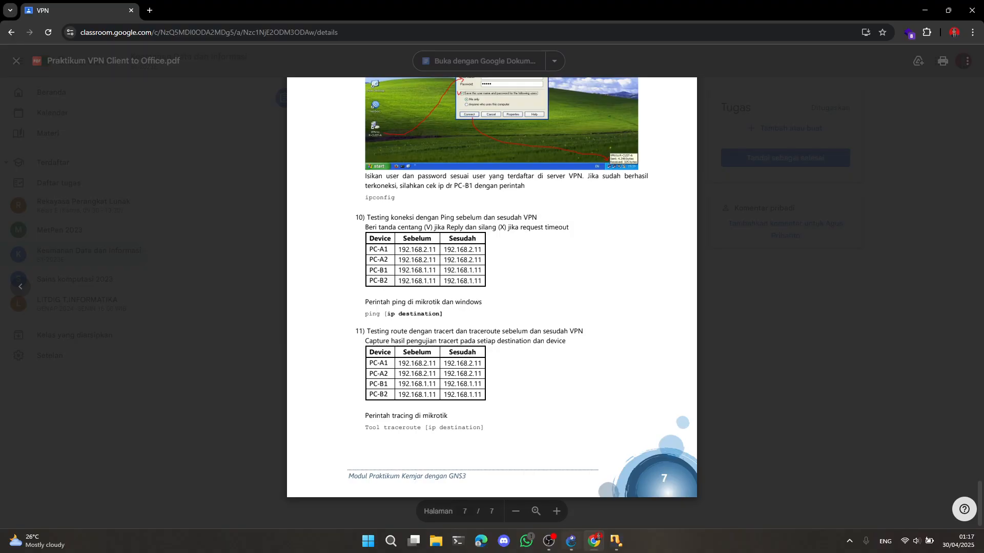
Switch to the PC-A1 virtual machine and open a command prompt
mouse_move(619, 546)
left_click(552, 499)
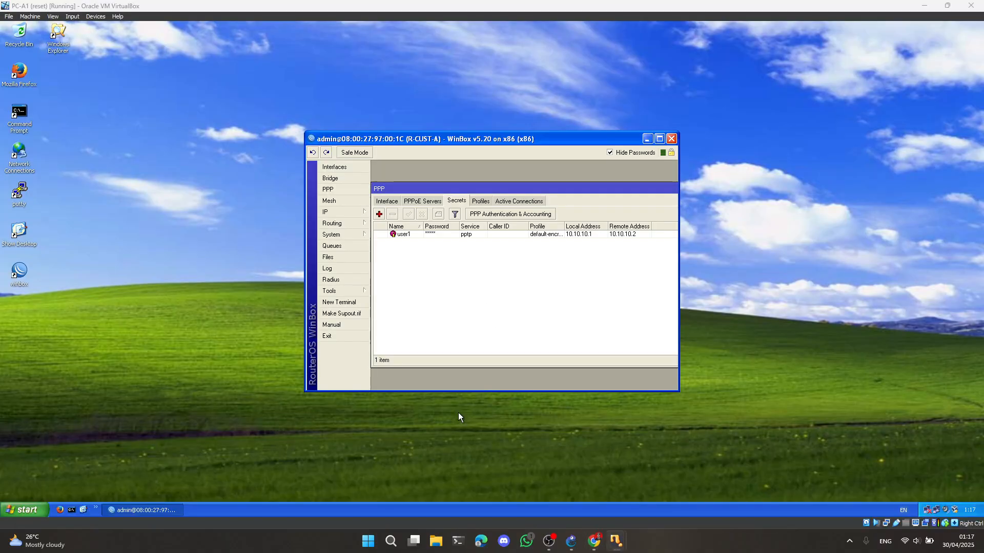
left_click(71, 510)
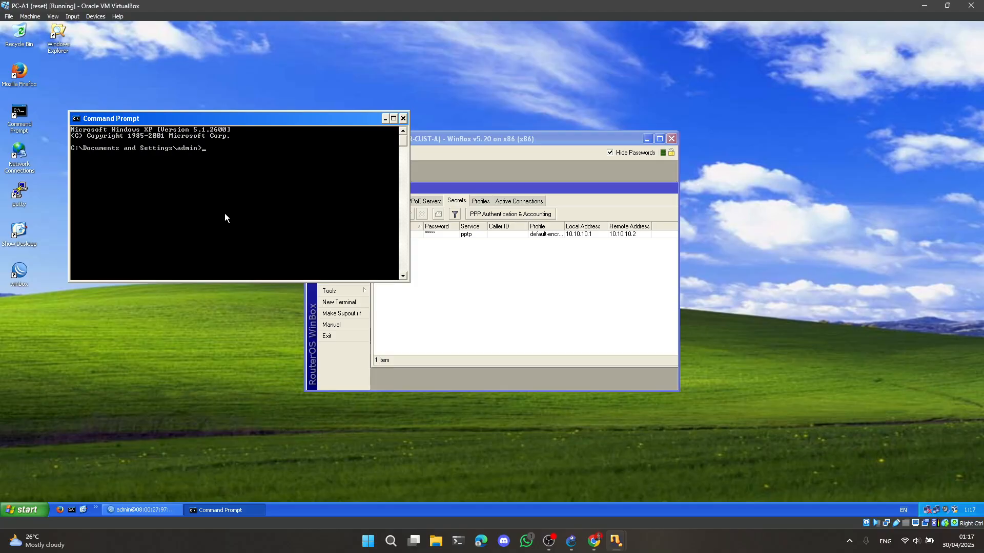
type("ping 192.")
key("BackSpace")
key("BackSpace")
key("BackSpace")
key("BackSpace")
key("BackSpace")
key("BackSpace")
key("BackSpace")
key("BackSpace")
key("BackSpace")
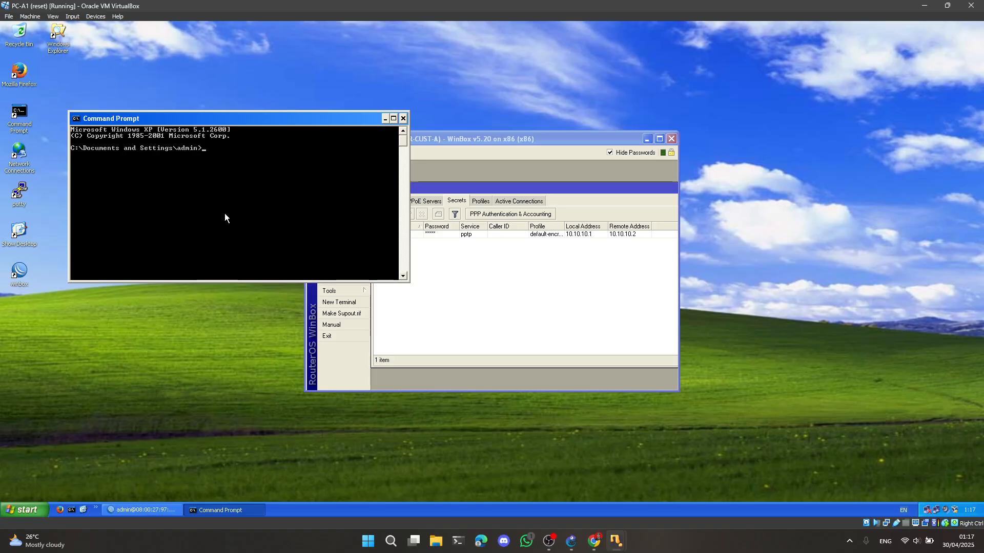
Trace the route from PC-A1 to 192.168.2.11 with tracert
type("tracert 19")
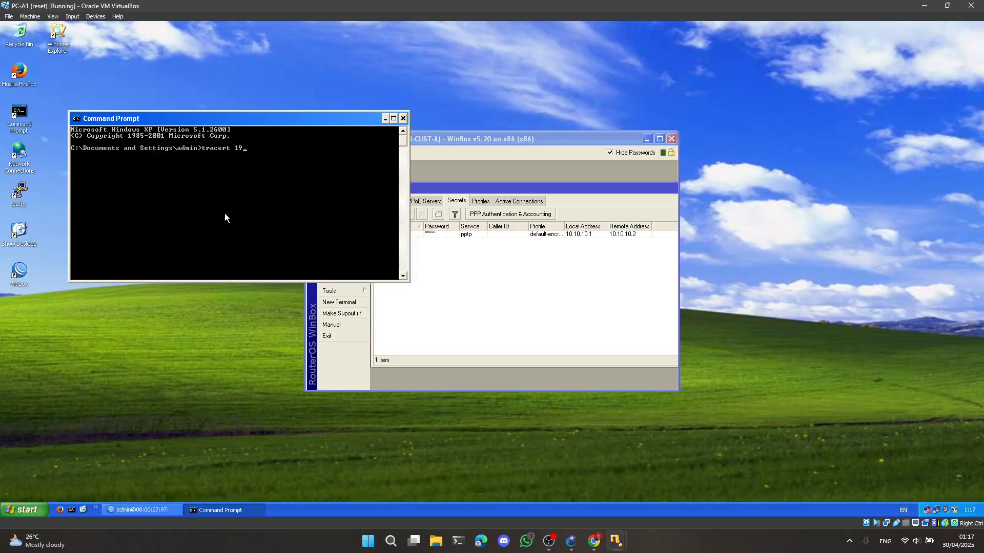
type("2.1")
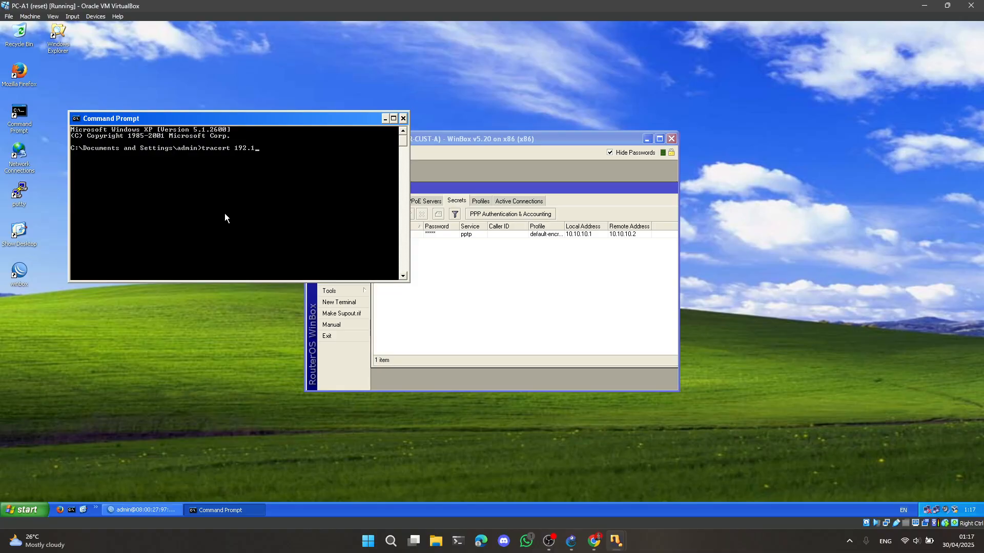
type("68.2.11")
key("Return")
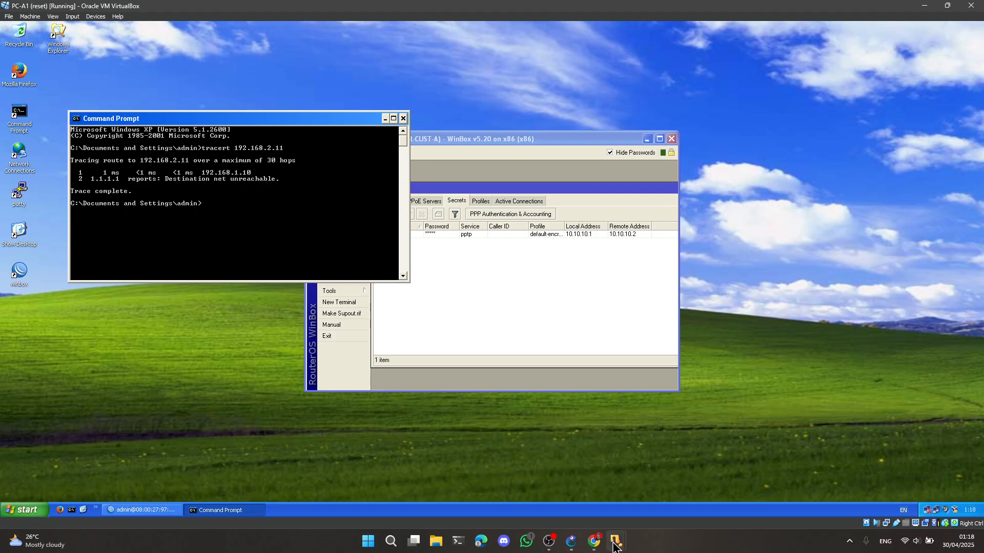
Switch to the PC-A2 virtual machine, run tracert to 192.168.2.11 in a command prompt and abort the trace early
mouse_move(616, 542)
left_click(631, 497)
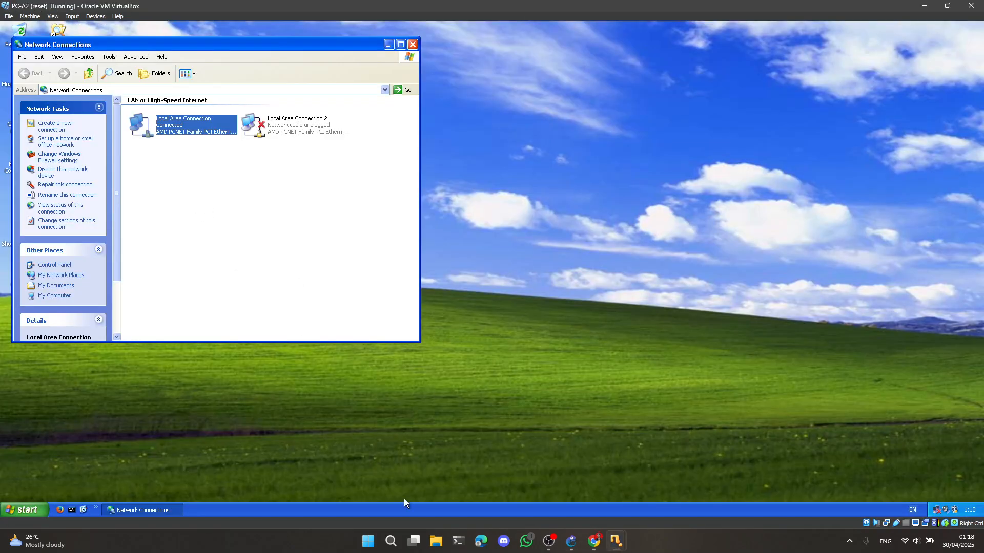
left_click(71, 510)
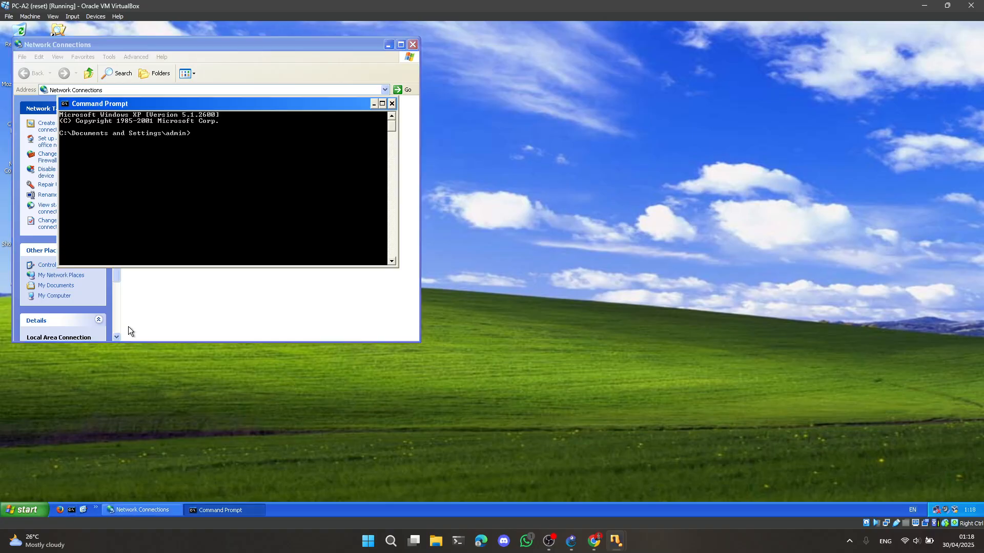
type("tracert 192.168.2.11")
key("Return")
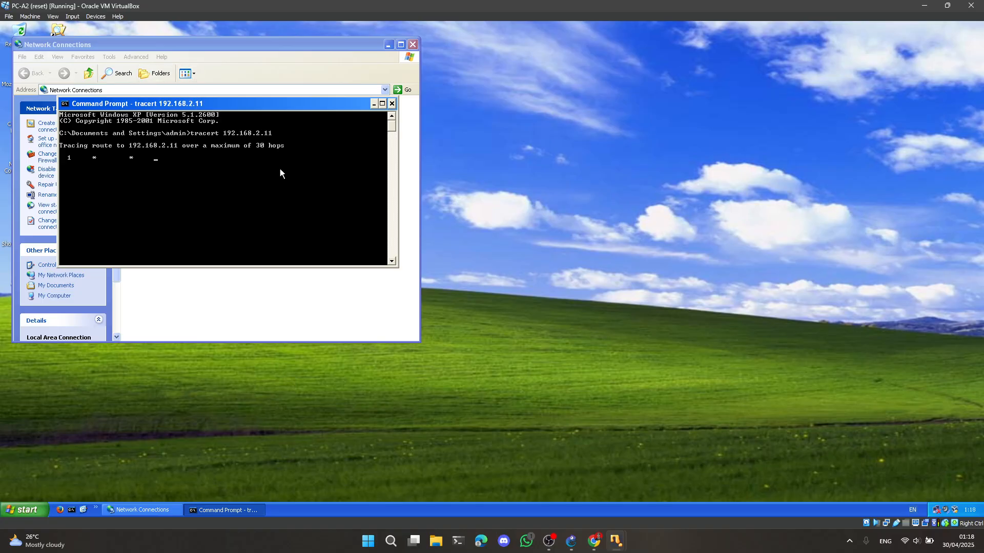
left_click(617, 540)
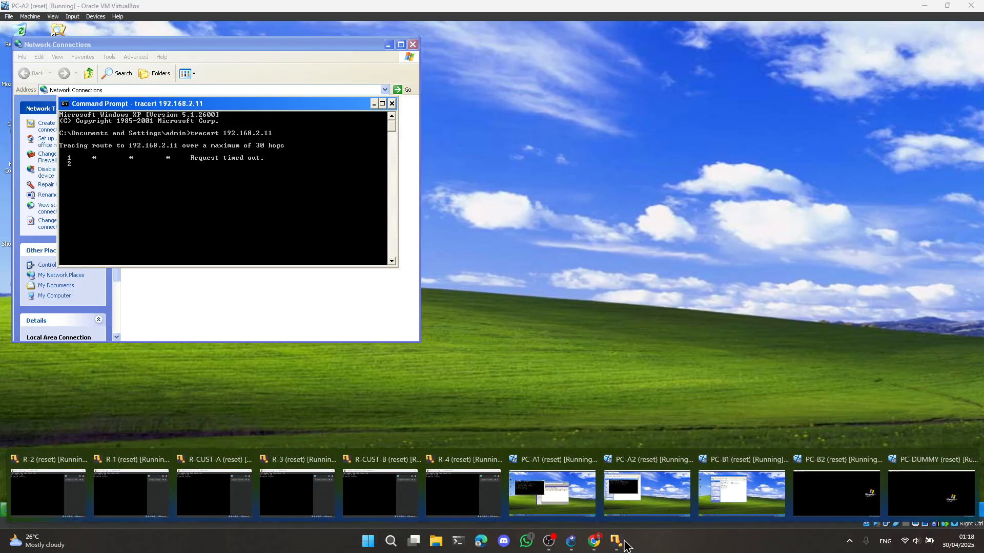
left_click(190, 161)
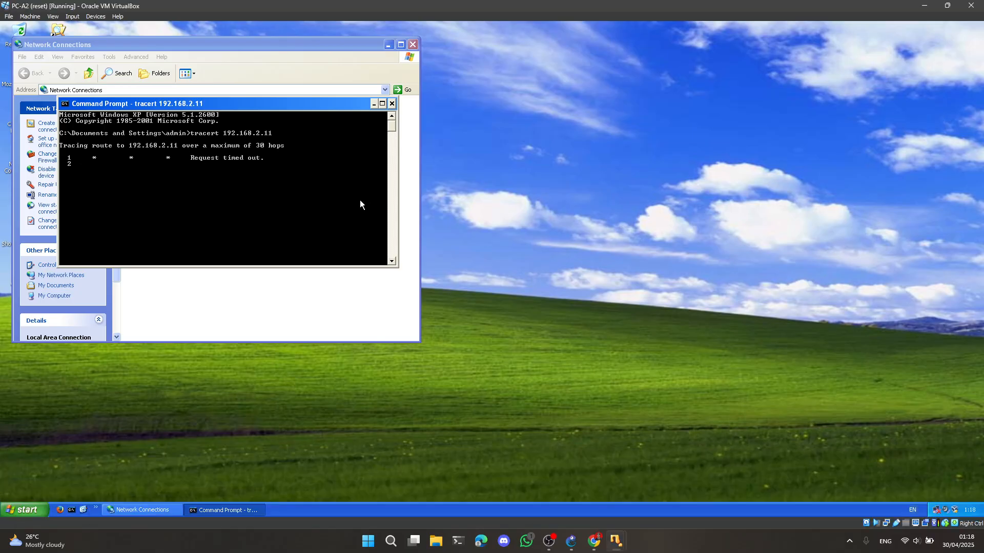
key("ctrl+c")
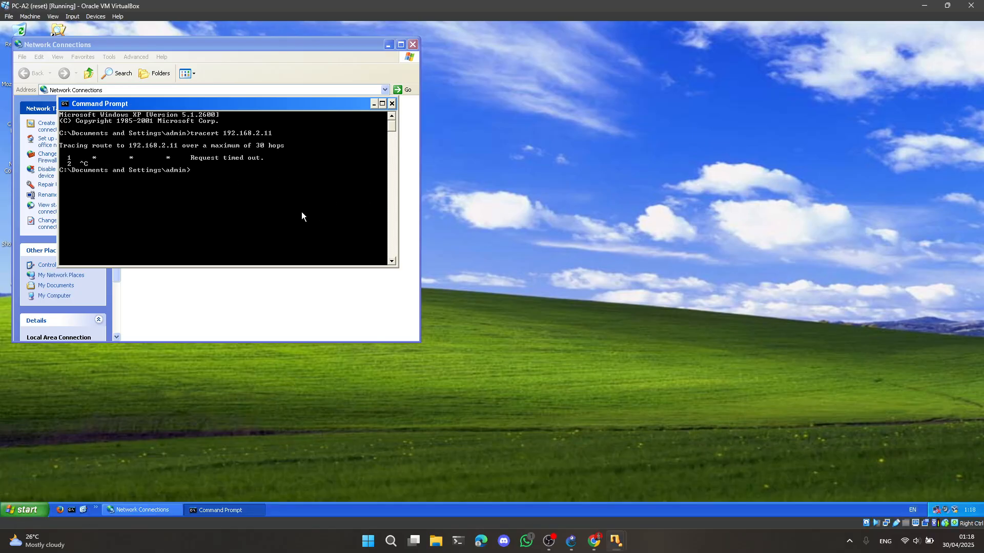
Switch to the PC-B1 virtual machine and run tracert to 192.168.1.11 in a command prompt
left_click(617, 540)
left_click(728, 492)
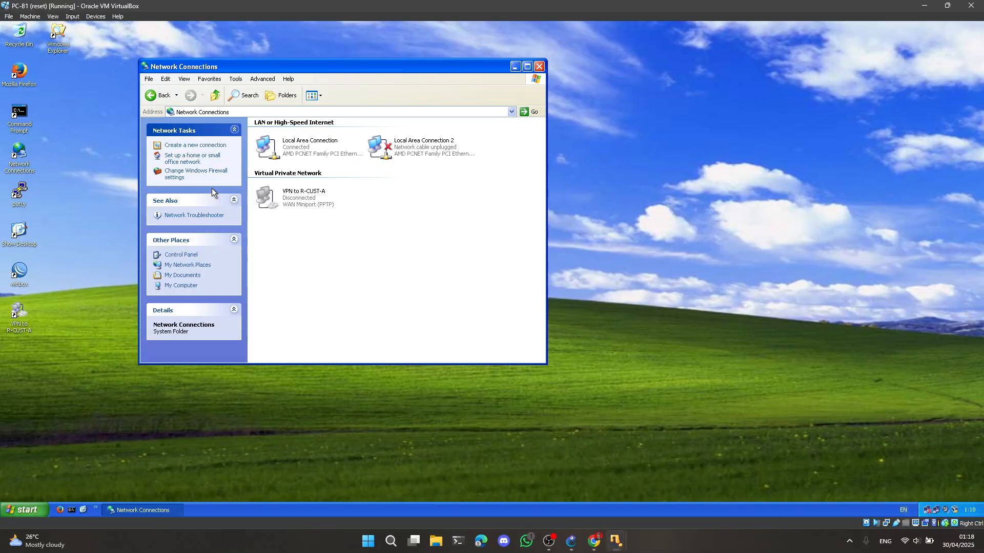
left_click(71, 509)
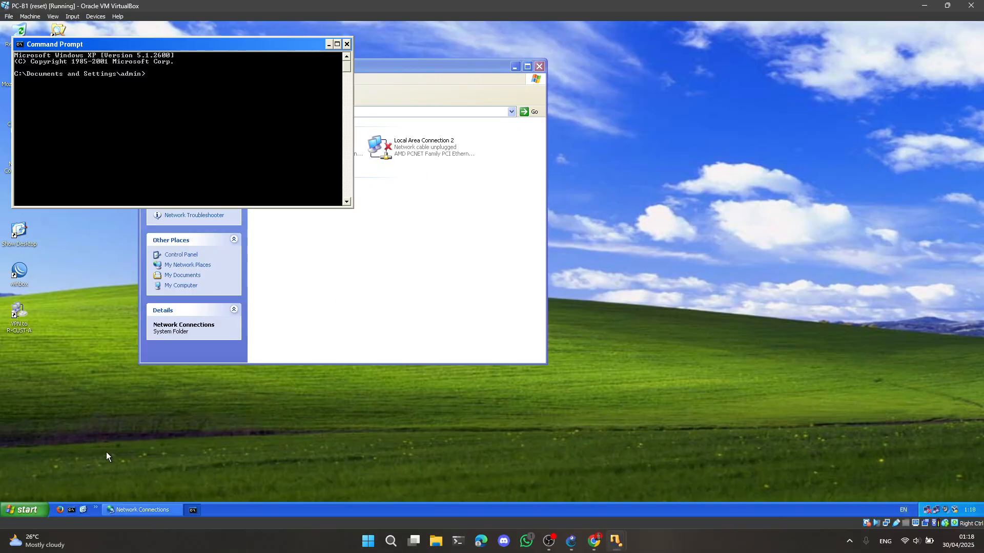
type("tracert")
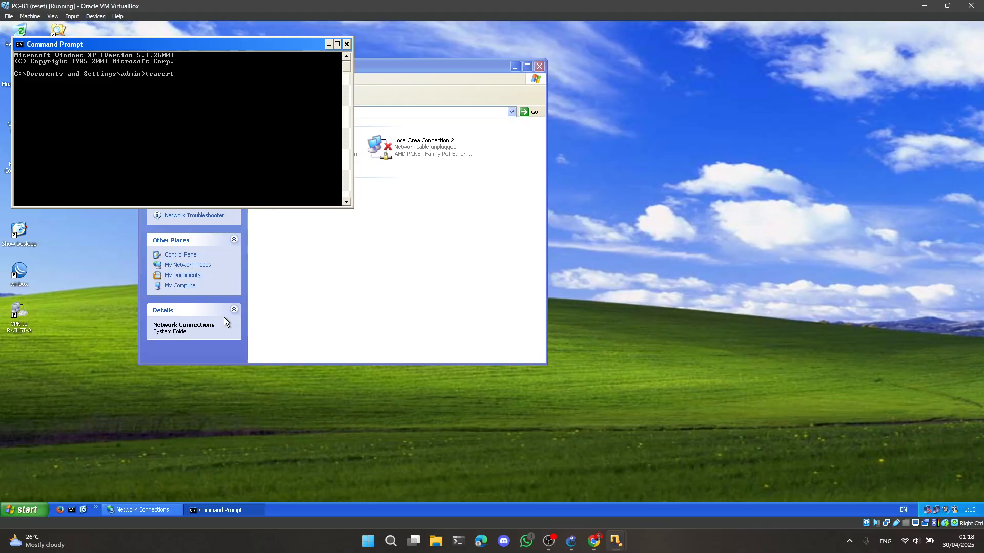
type("92.168.1.11")
key("Return")
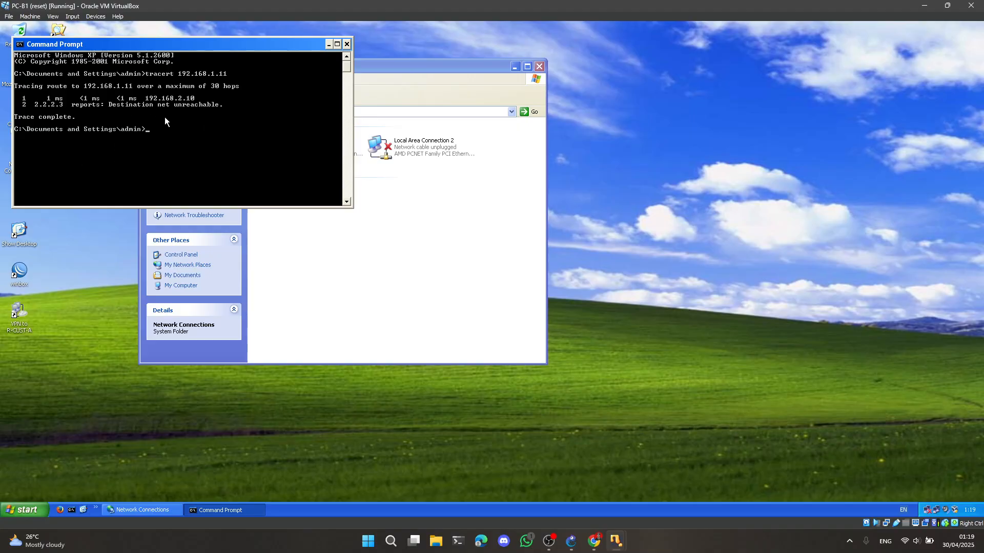
Switch to the PC-B2 virtual machine and run tracert to 192.168.1.11 in a command prompt
mouse_move(615, 541)
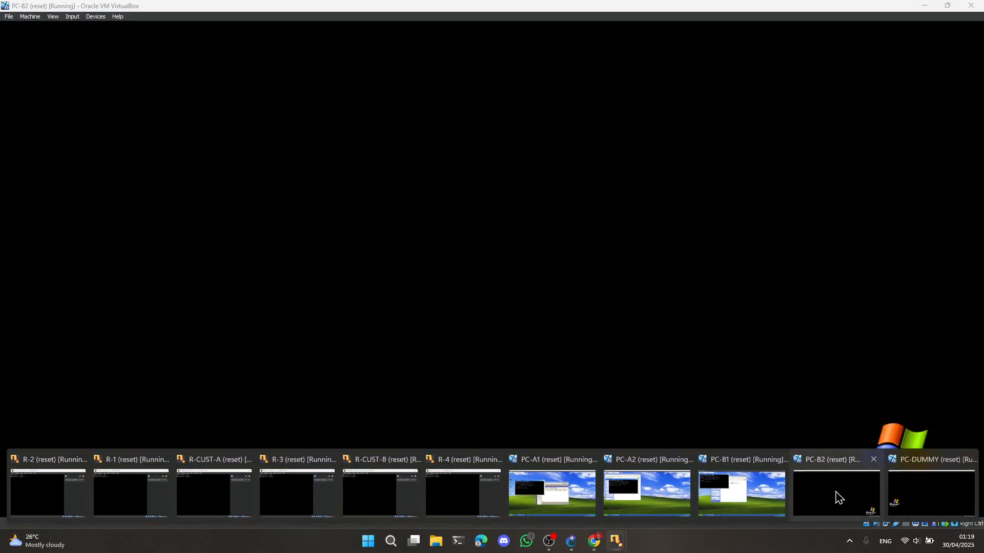
left_click(837, 494)
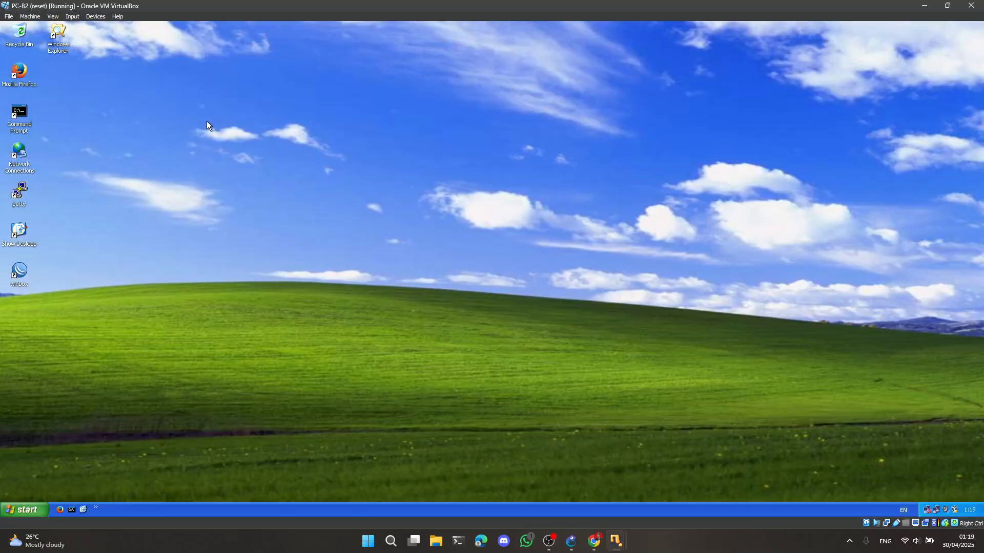
left_click(71, 510)
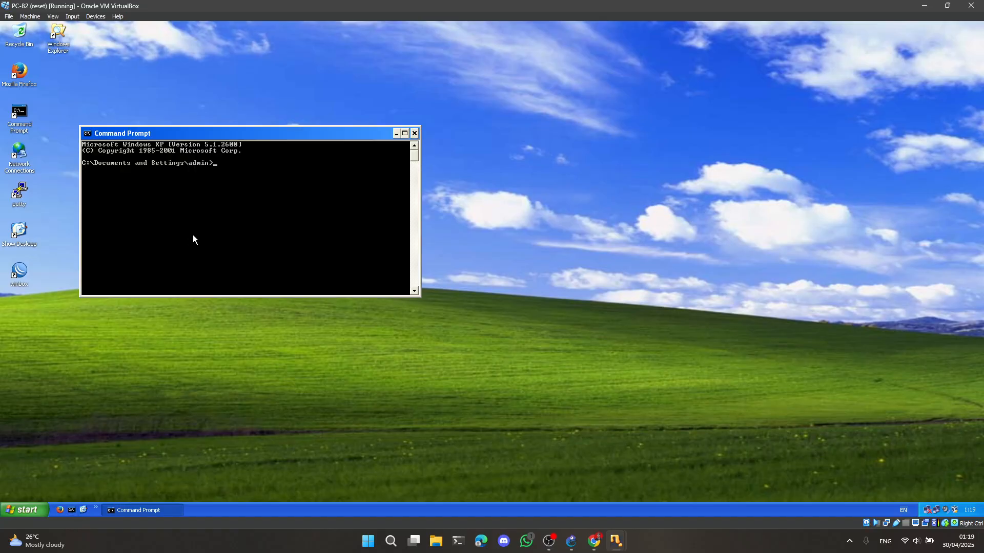
type("tracert 192.168.1.11")
key("Return")
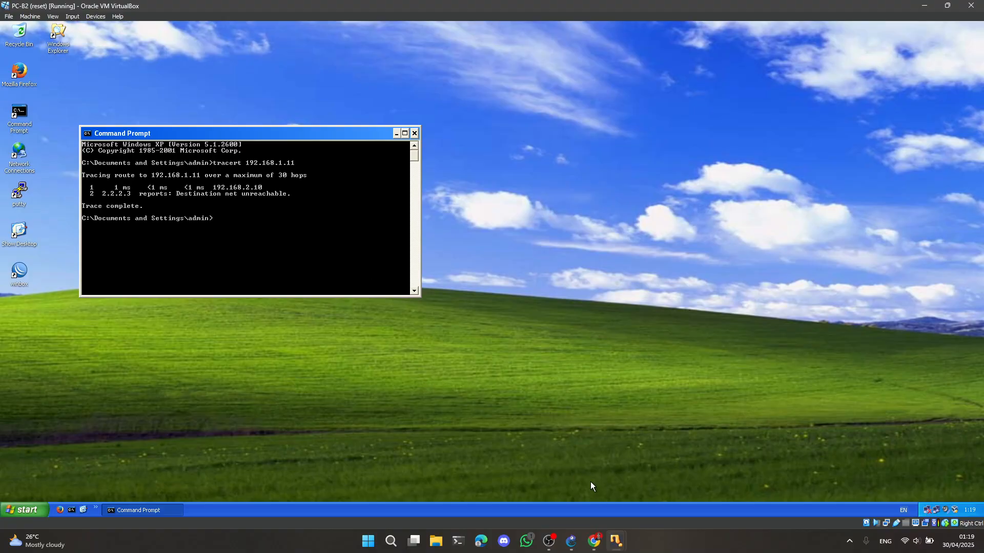
On PC-B1, connect the VPN to R-CUST-A with the user name user1 and the account password
mouse_move(617, 541)
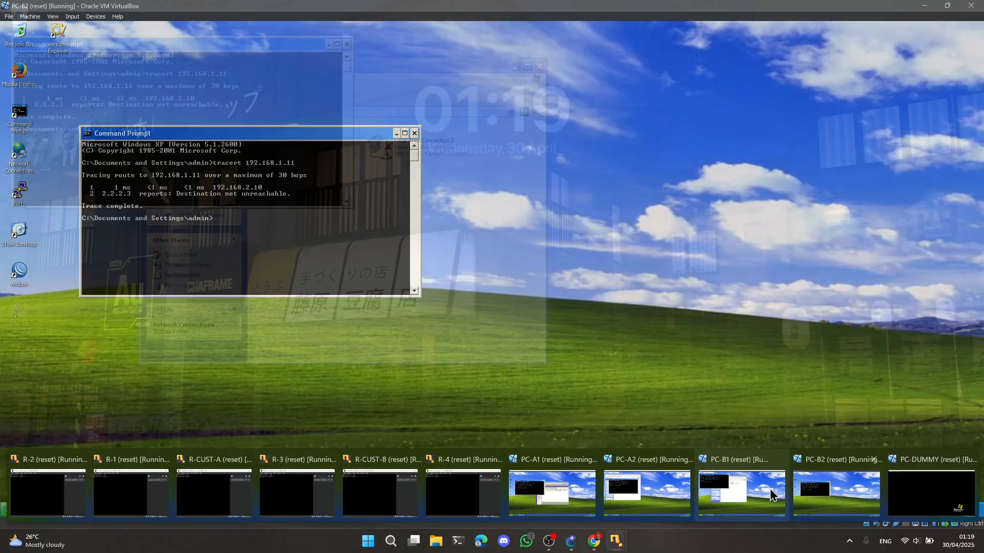
left_click(744, 489)
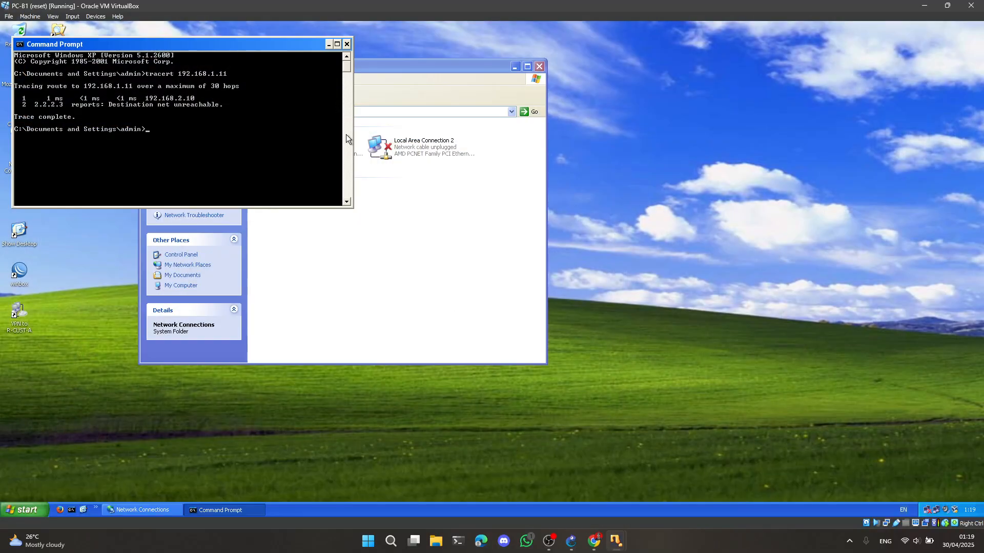
left_click(329, 45)
left_click(515, 67)
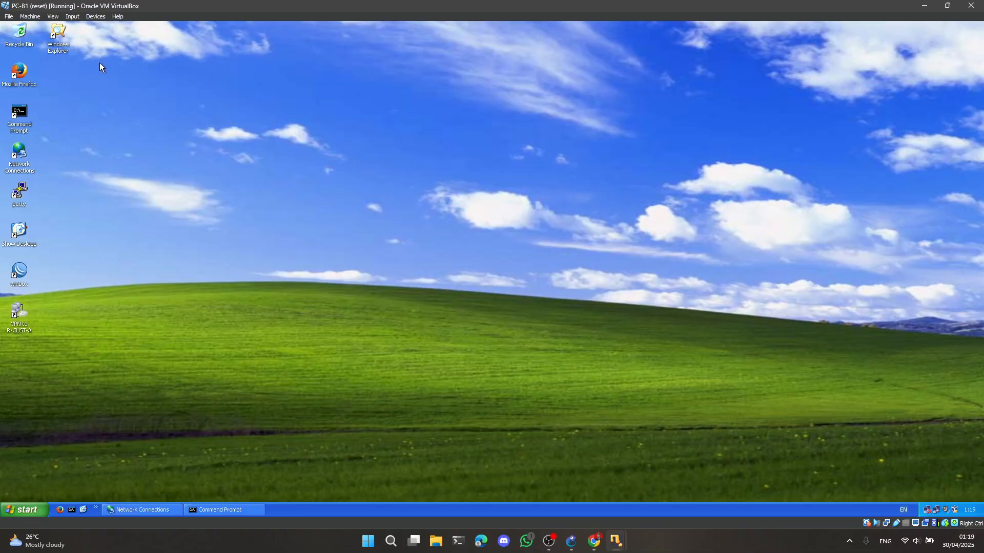
double_click(18, 313)
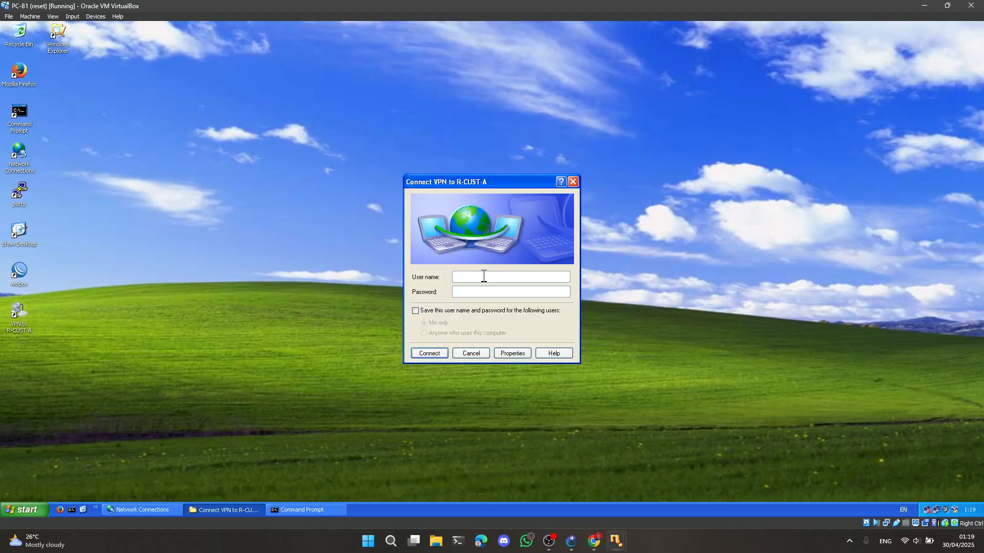
type("user")
type("11234")
left_click(430, 354)
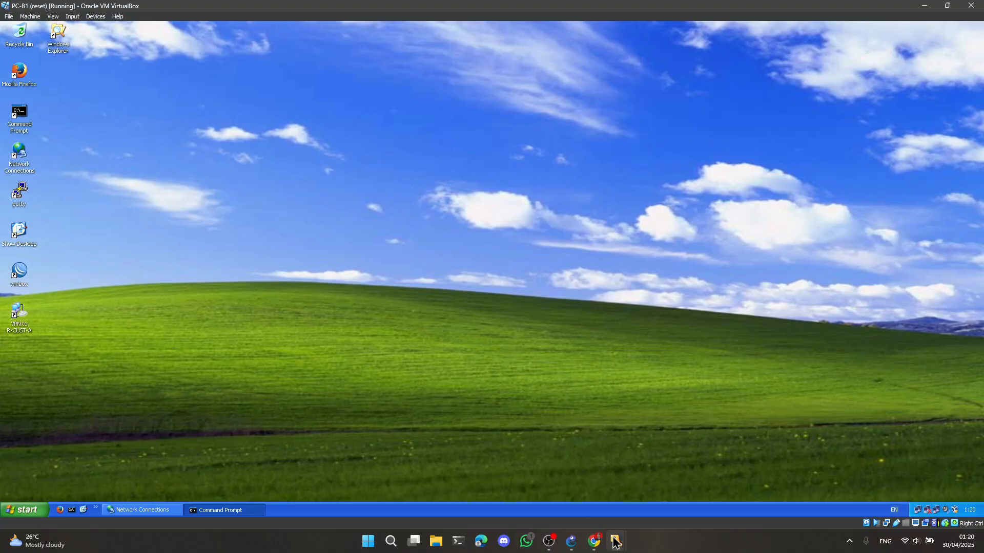
Switch to PC-A1 and repeat the tracert to 192.168.2.11 with the VPN connected
mouse_move(616, 542)
left_click(552, 489)
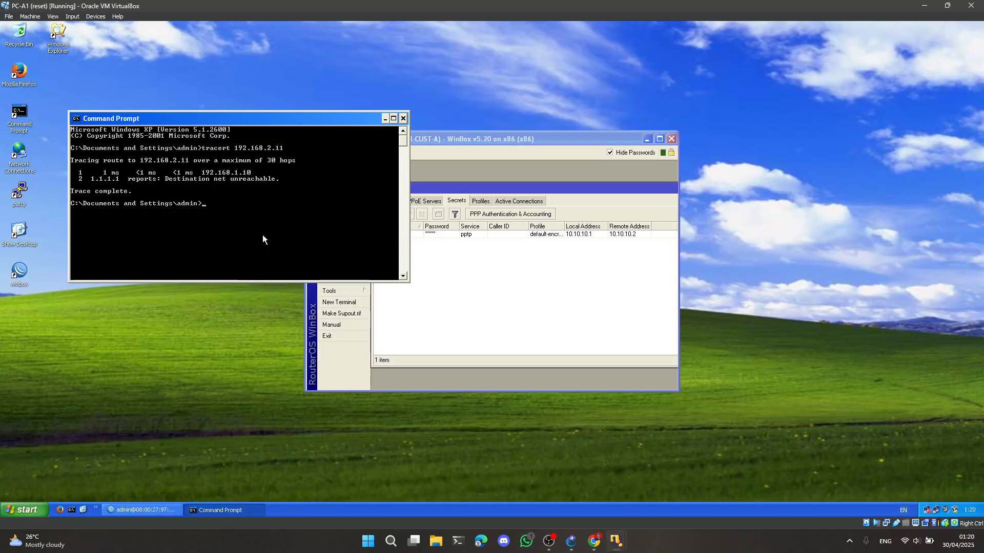
key("Up")
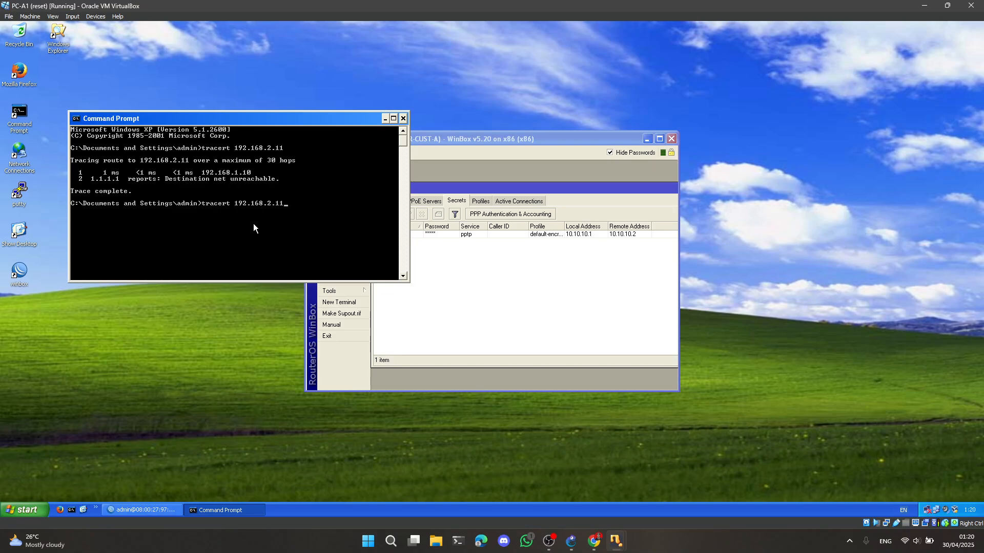
key("Return")
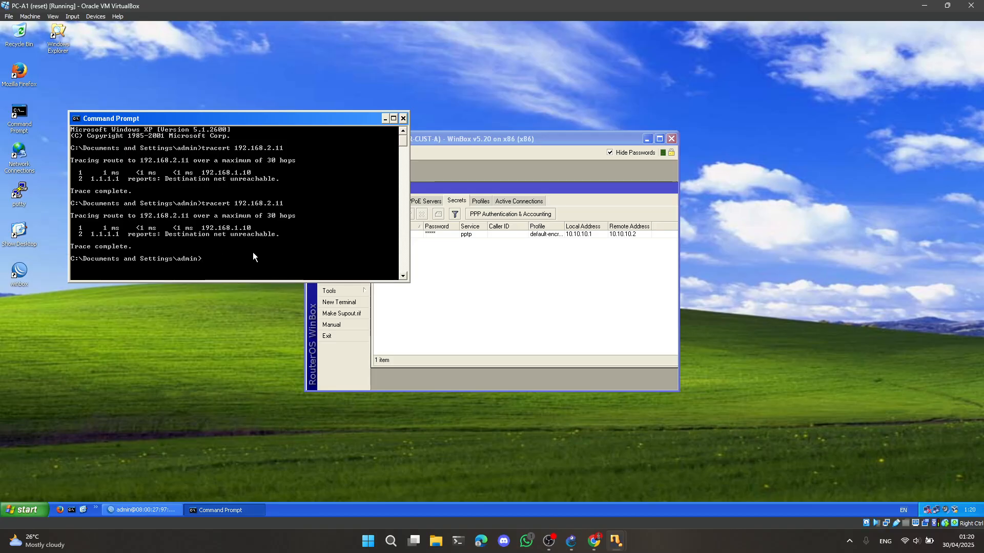
Switch to PC-A2, rerun tracert to 192.168.2.11 and abort the trace early
mouse_move(616, 541)
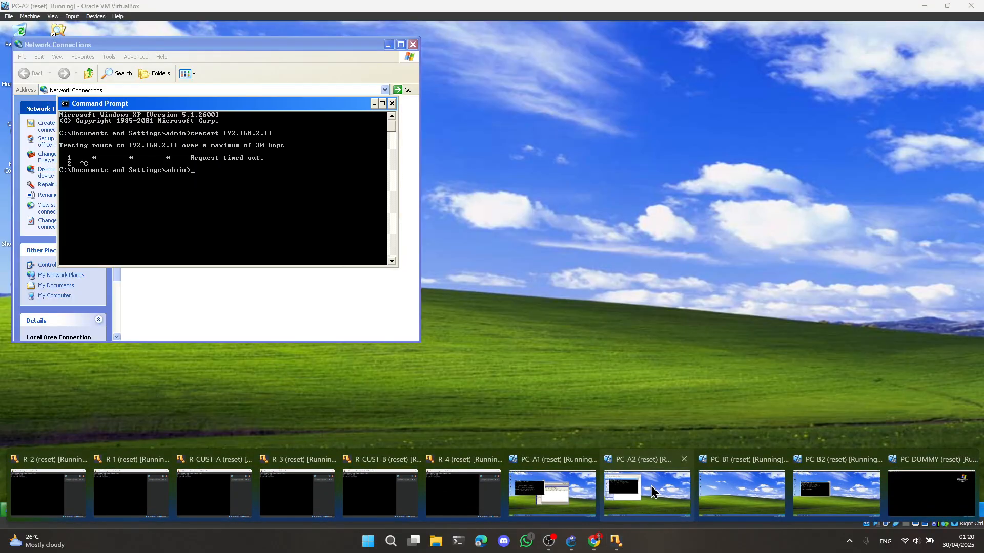
left_click(651, 486)
key("Up")
key("Return")
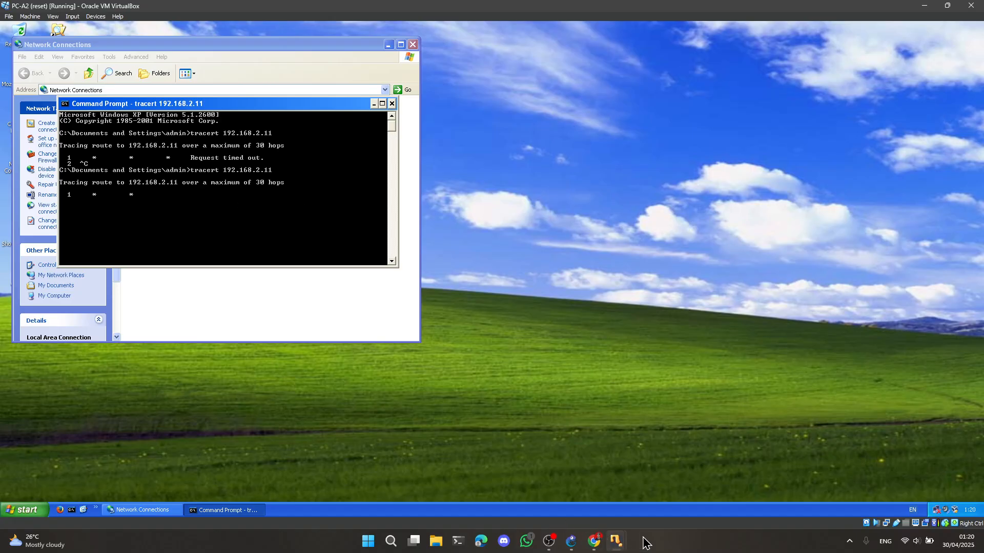
key("ctrl+c")
Return to PC-B1's command prompt and repeat the tracert to 192.168.1.11 over the VPN
left_click(616, 541)
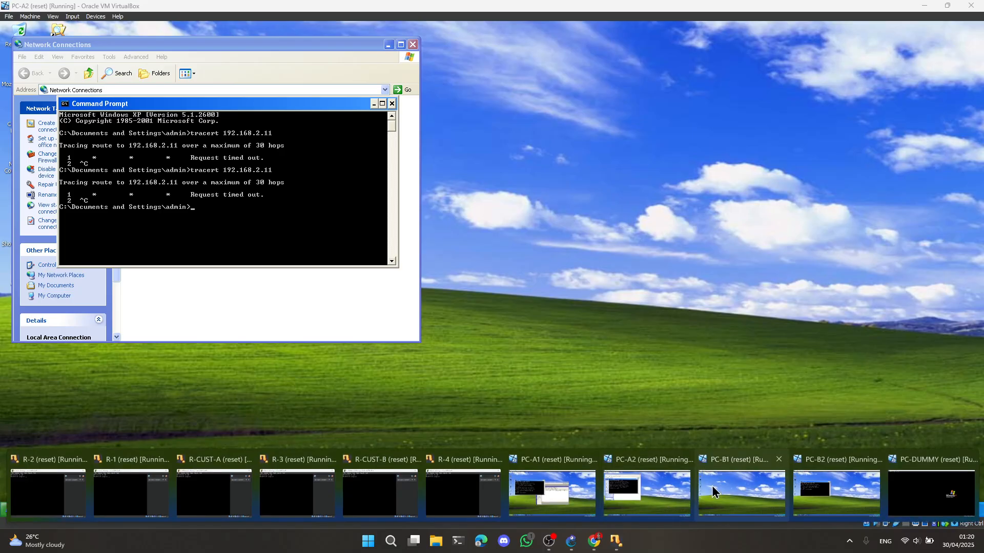
left_click(711, 486)
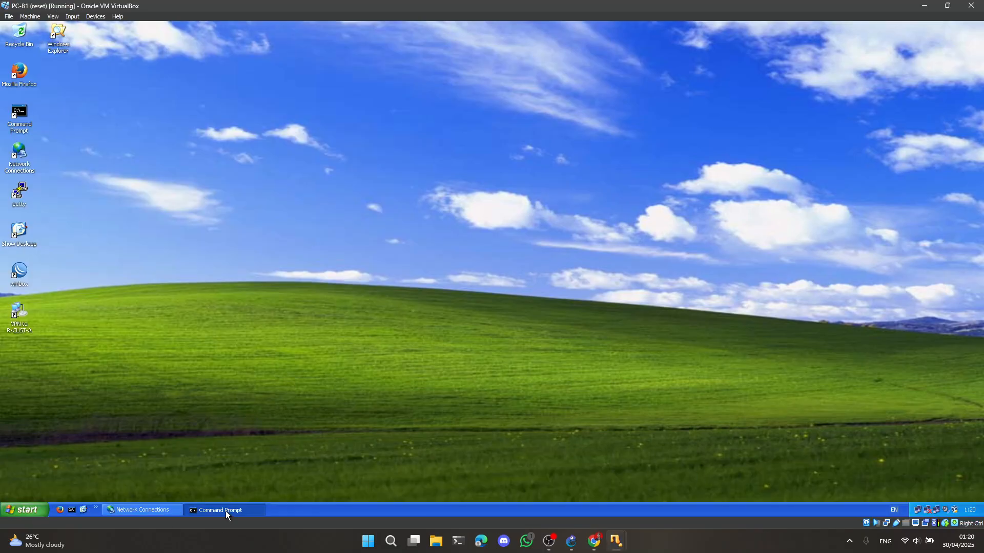
left_click(226, 511)
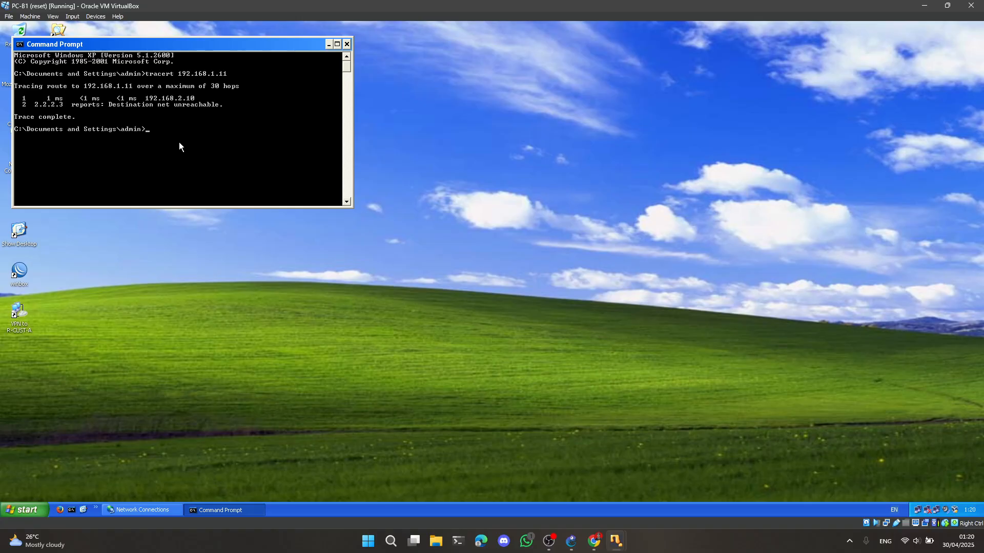
key("Up")
key("Return")
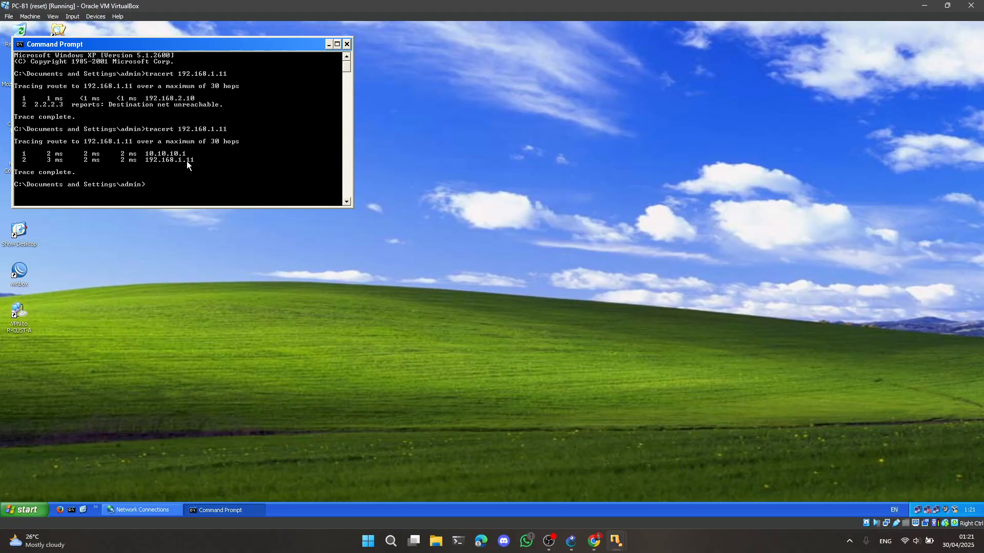
Switch to PC-B2 and repeat the tracert to 192.168.1.11
left_click(616, 541)
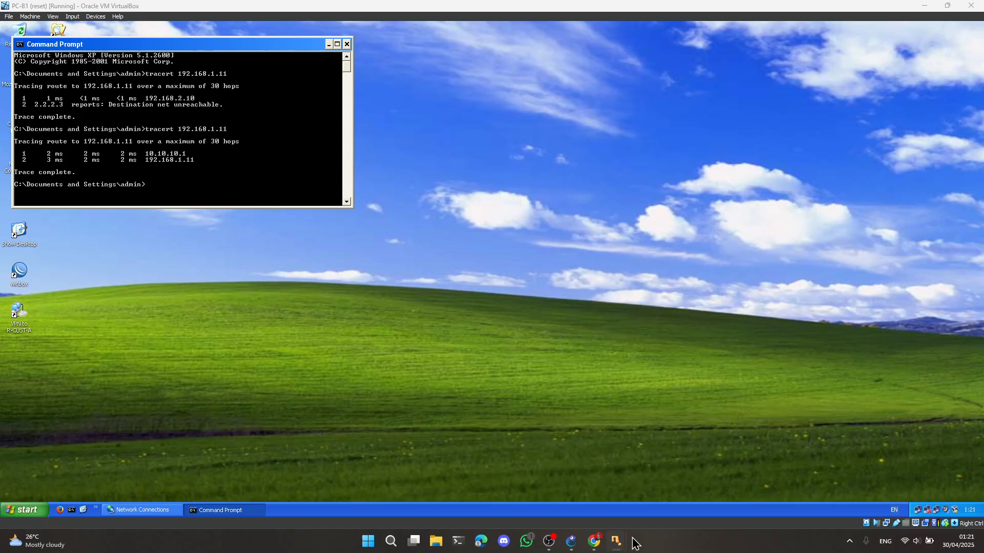
left_click(825, 487)
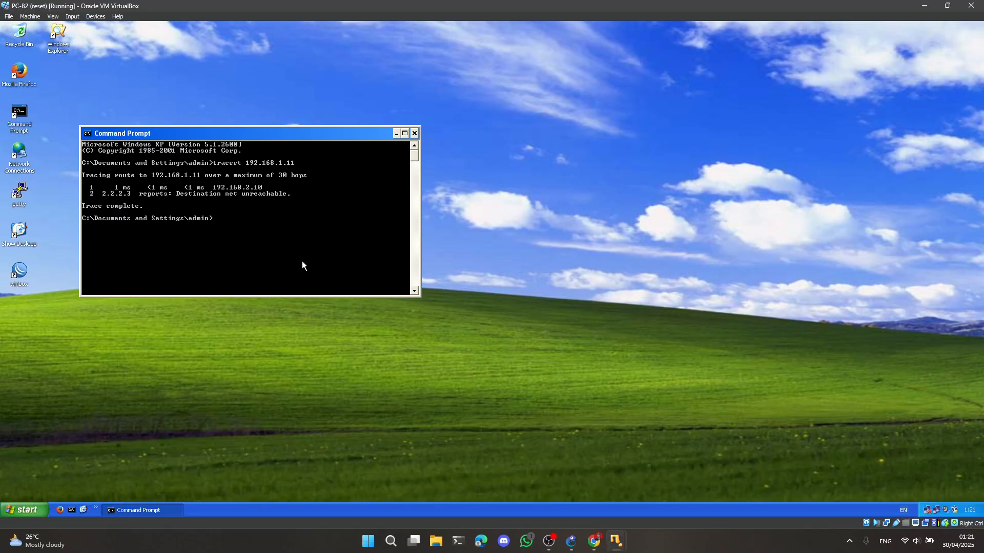
key("Up")
key("Return")
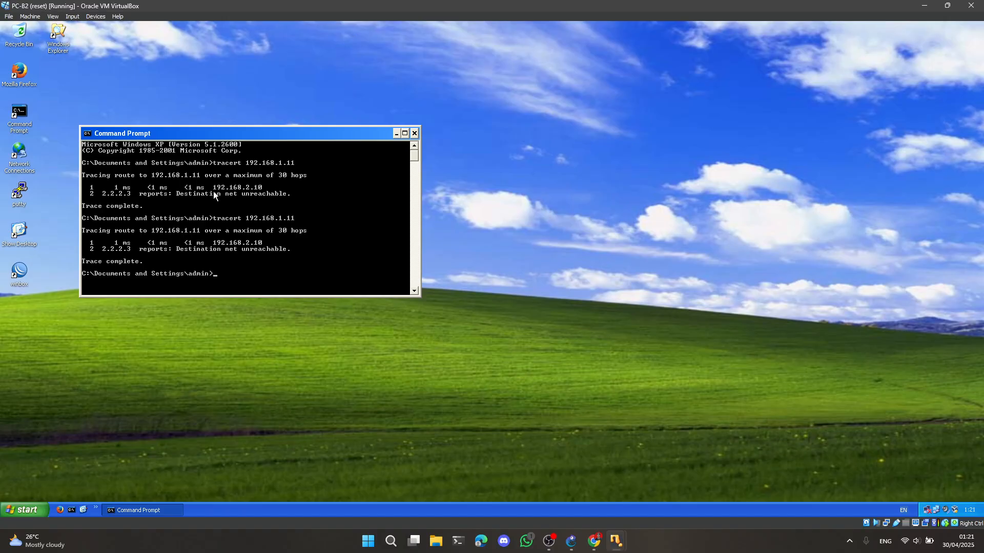
Switch to Chrome and review the ping and route testing tables on page 7 of Praktikum VPN Client to Office.pdf
left_click(594, 542)
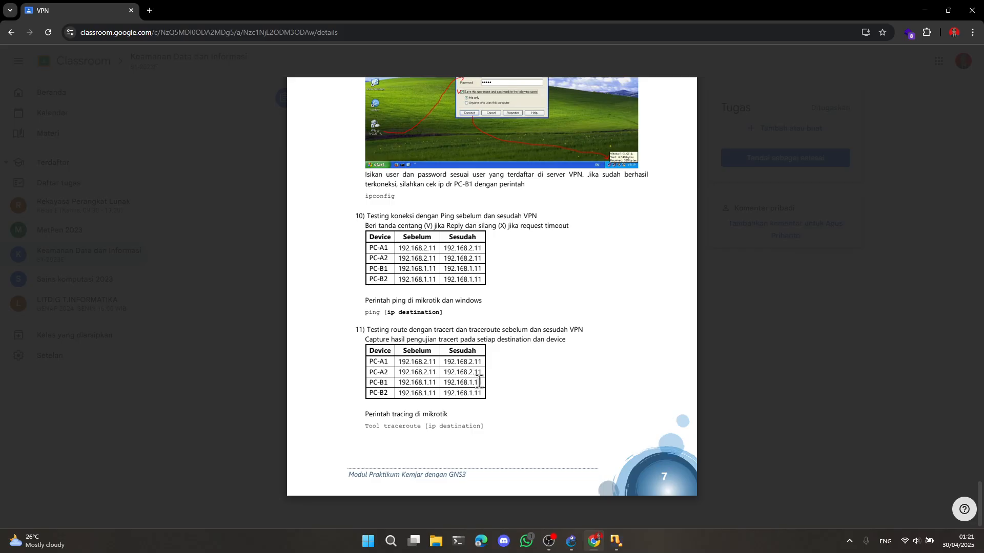
scroll(500, 232, "up", 1)
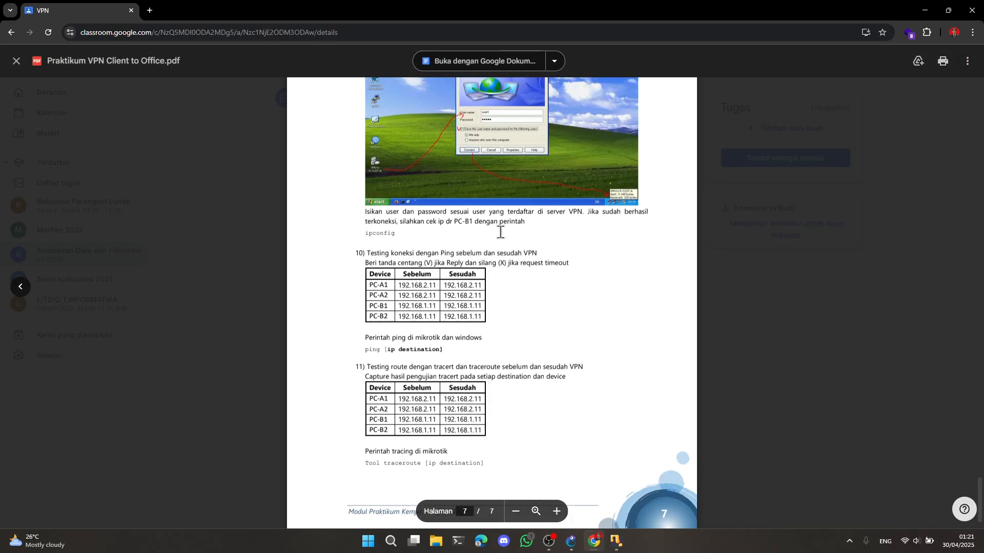
scroll(455, 255, "up", 2)
scroll(576, 285, "down", 3)
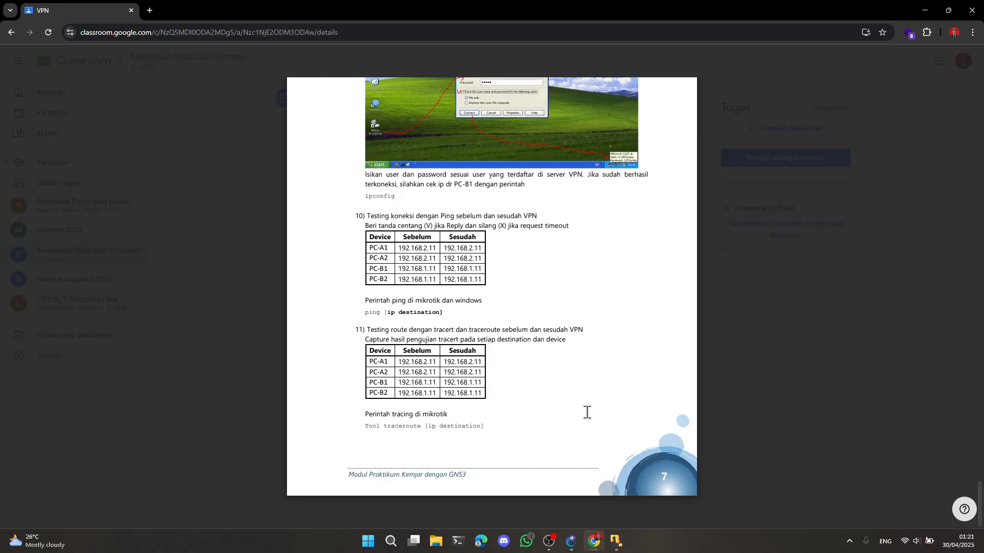
left_click(563, 541)
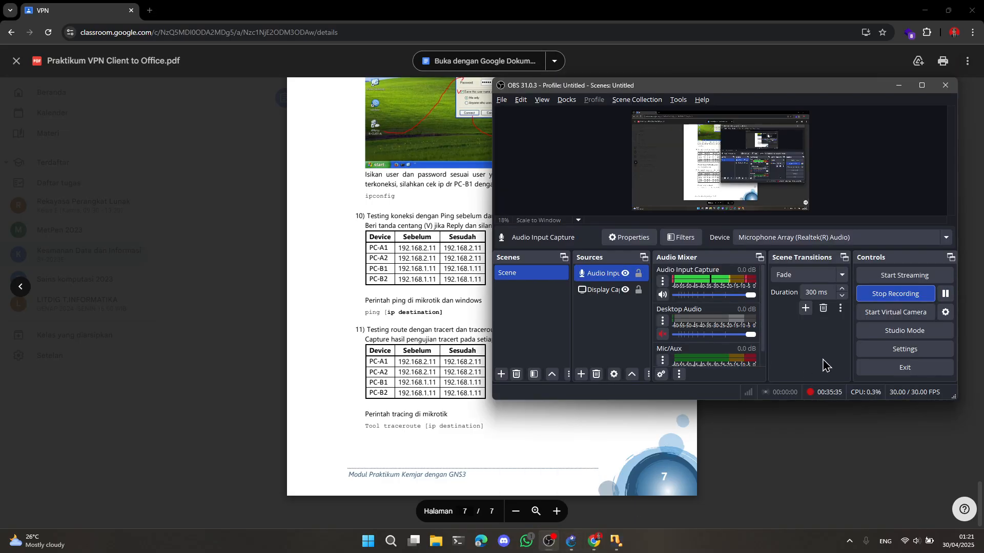